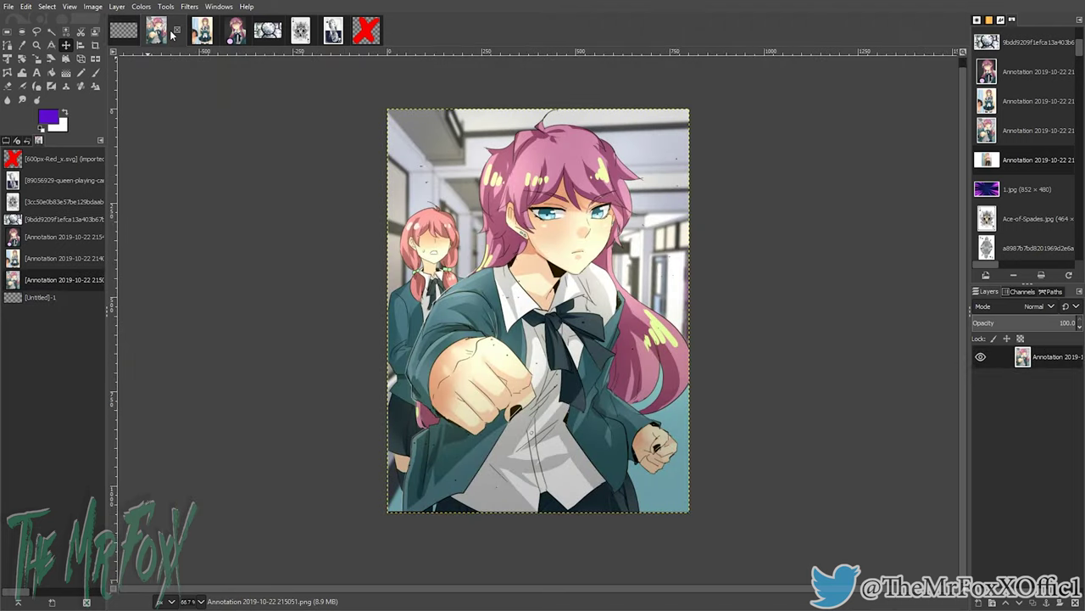
Step: Look through the open source images: the character drawings, the clocks, the ace and queen playing cards, and the red X
click(206, 34)
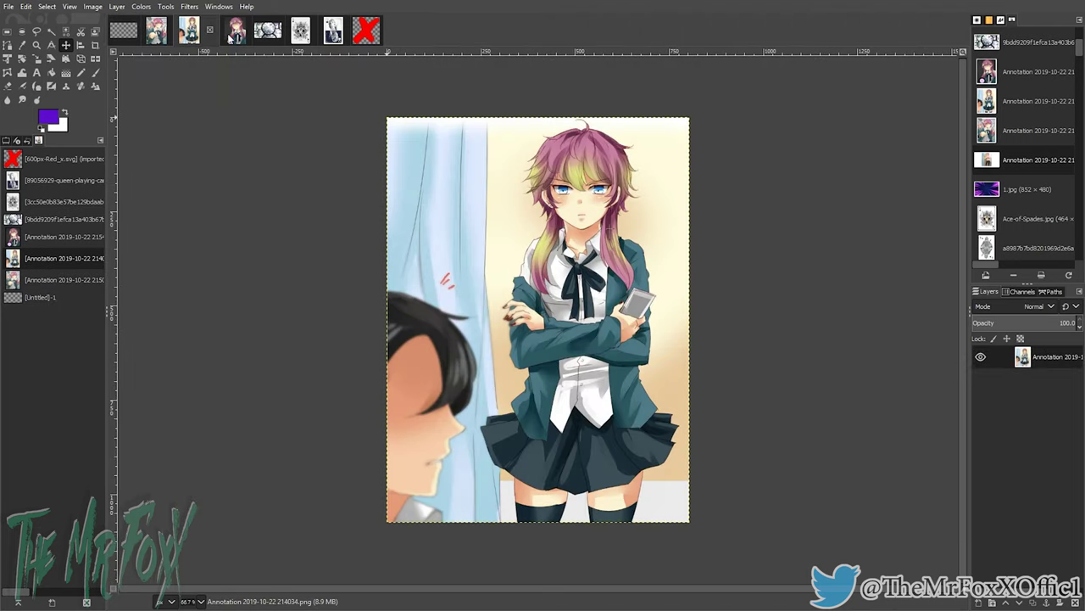
click(237, 34)
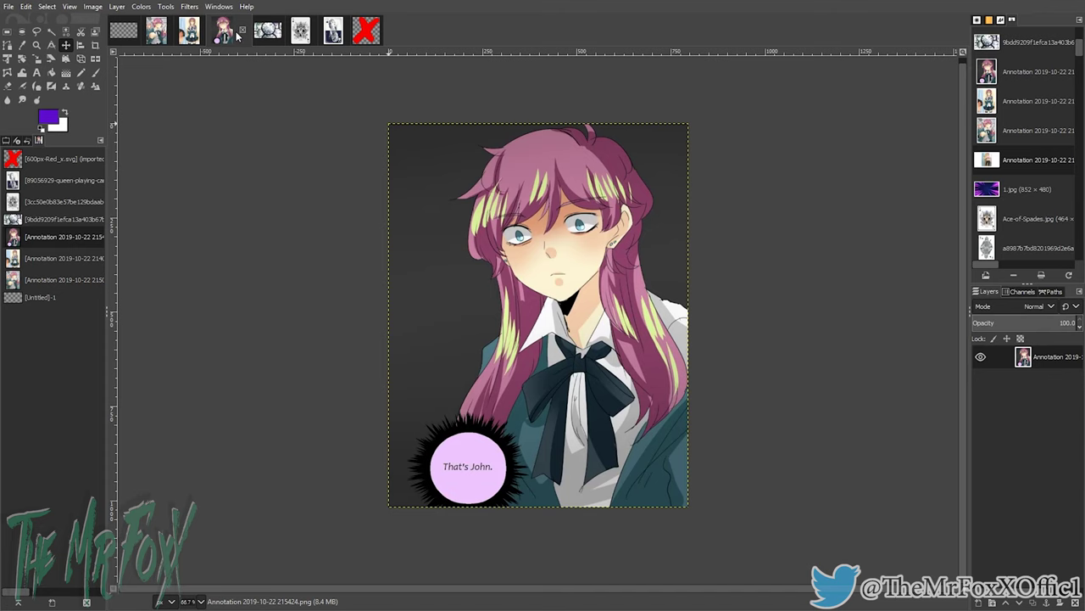
click(267, 34)
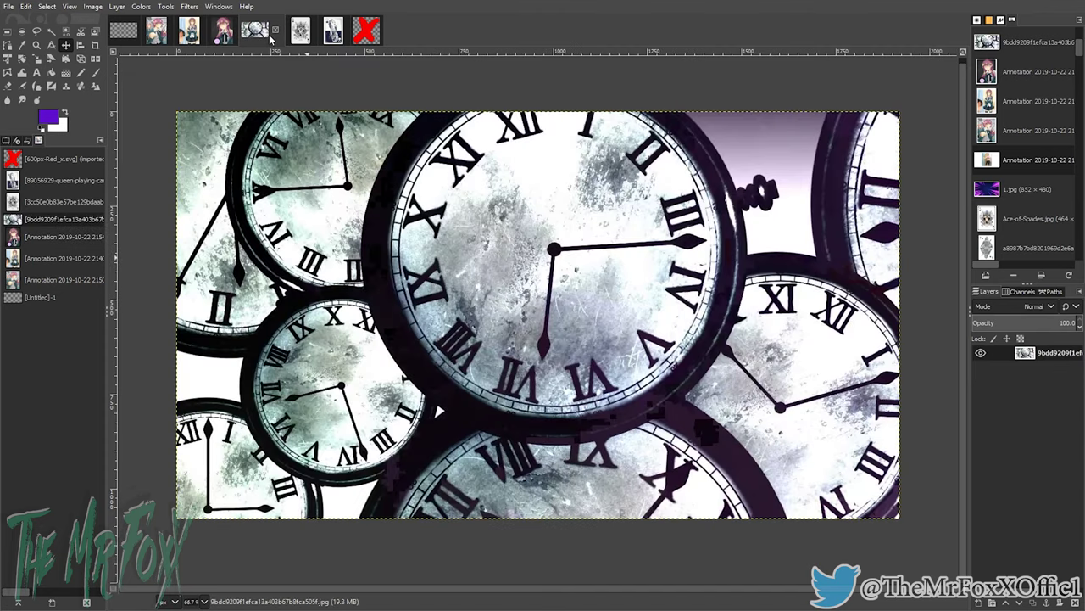
click(300, 39)
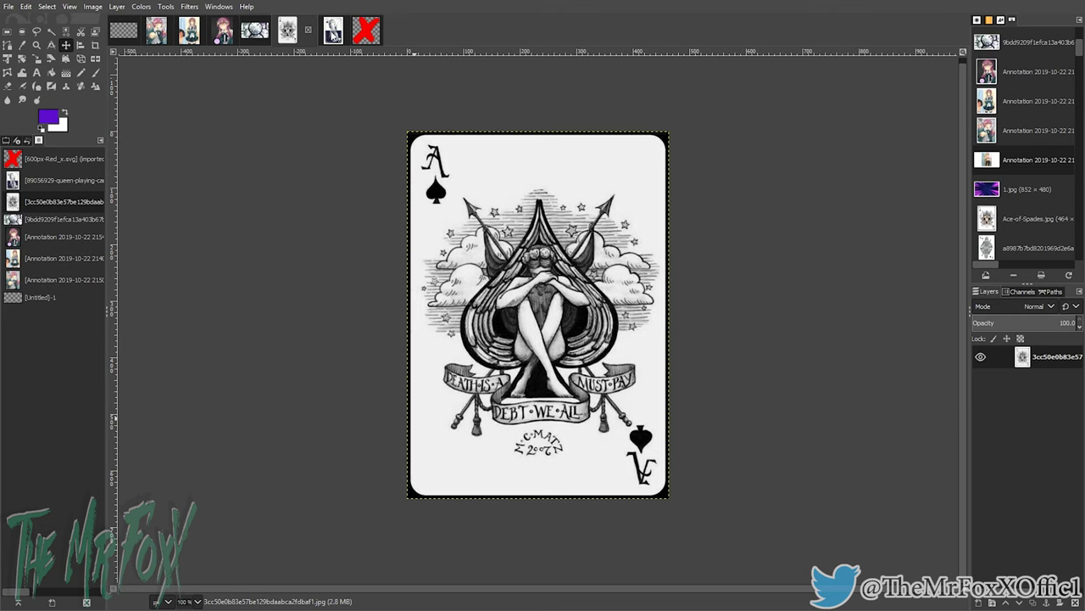
click(332, 34)
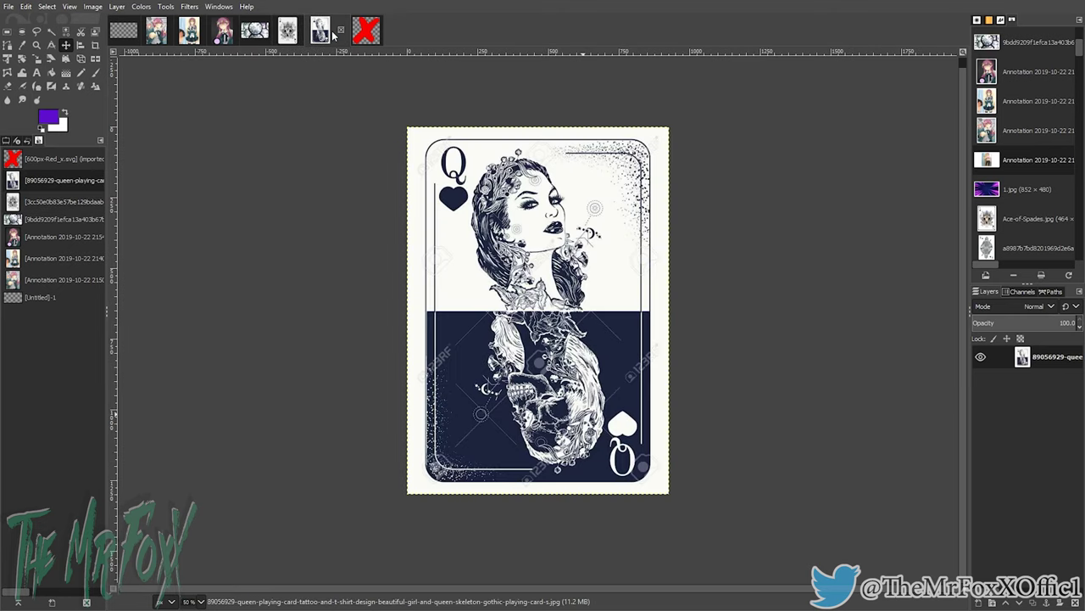
click(364, 32)
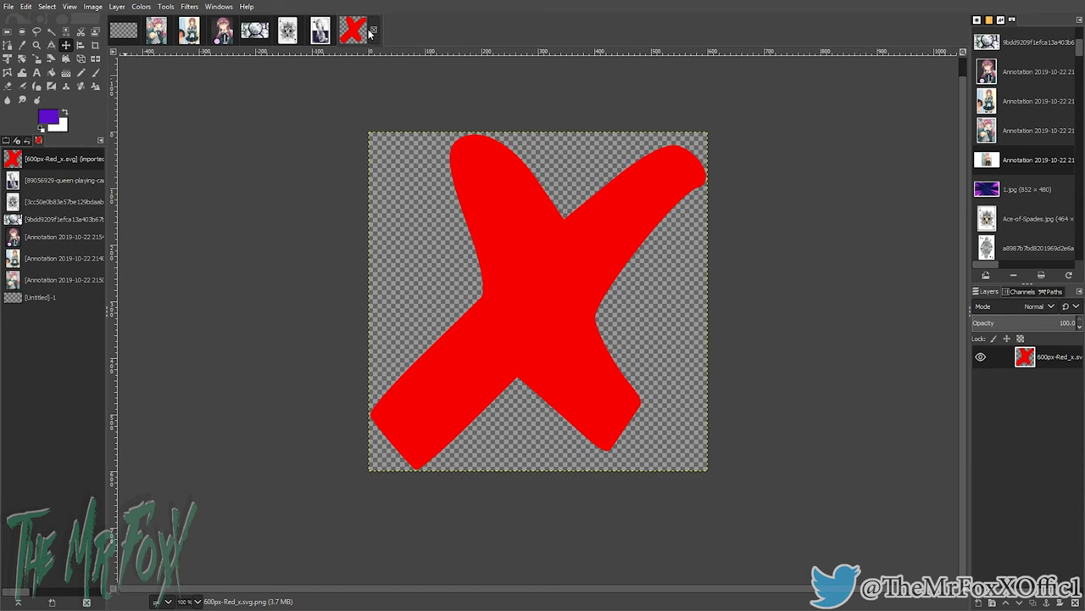
Step: Copy the drawing of the girl with crossed arms and paste it as a new layer on the blank transparent canvas
click(188, 33)
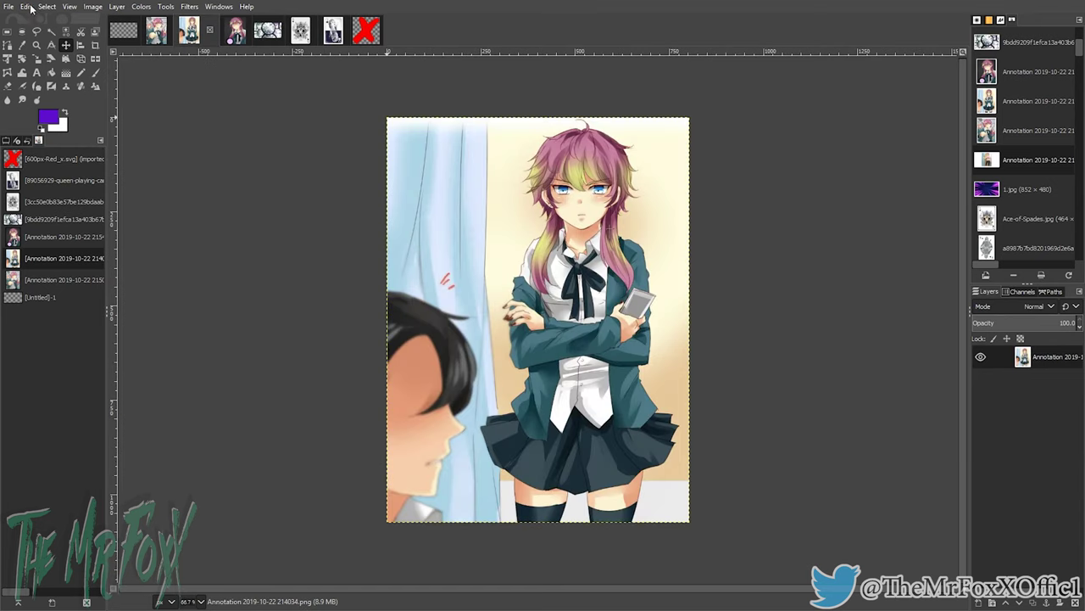
click(28, 7)
click(42, 82)
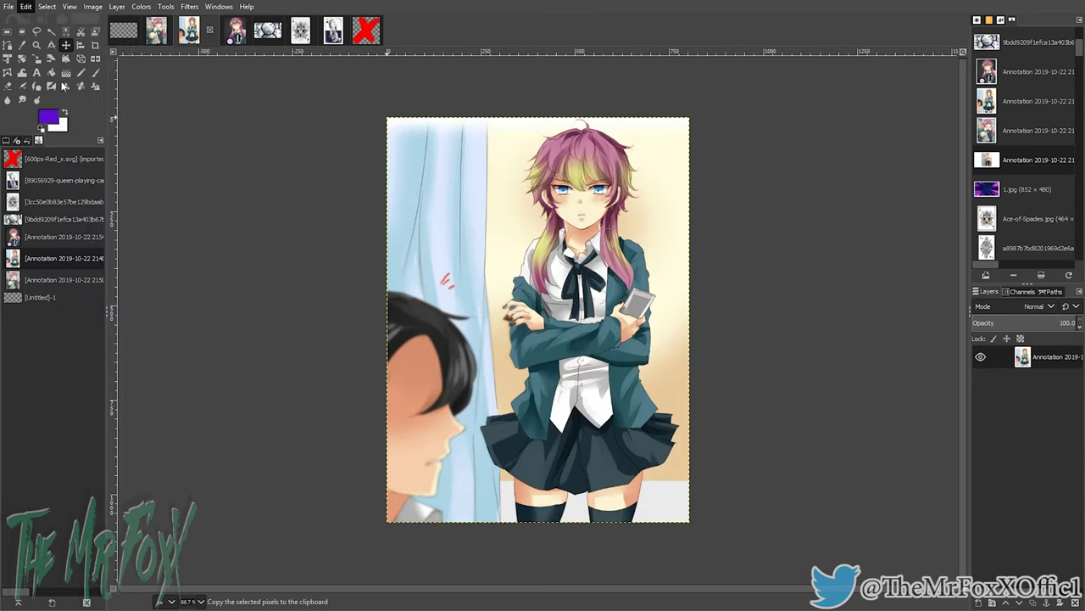
click(124, 31)
click(27, 6)
mouse_move(167, 163)
click(211, 160)
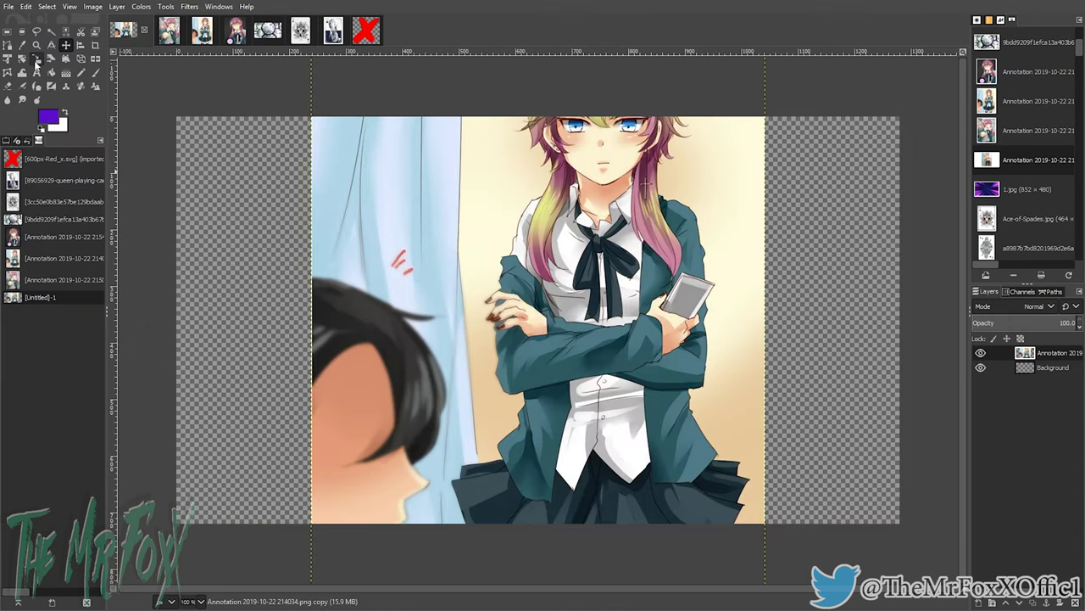
Step: Scale the pasted girl layer down to 520 × 652 px and centre it within the canvas
drag(687, 452, 528, 207)
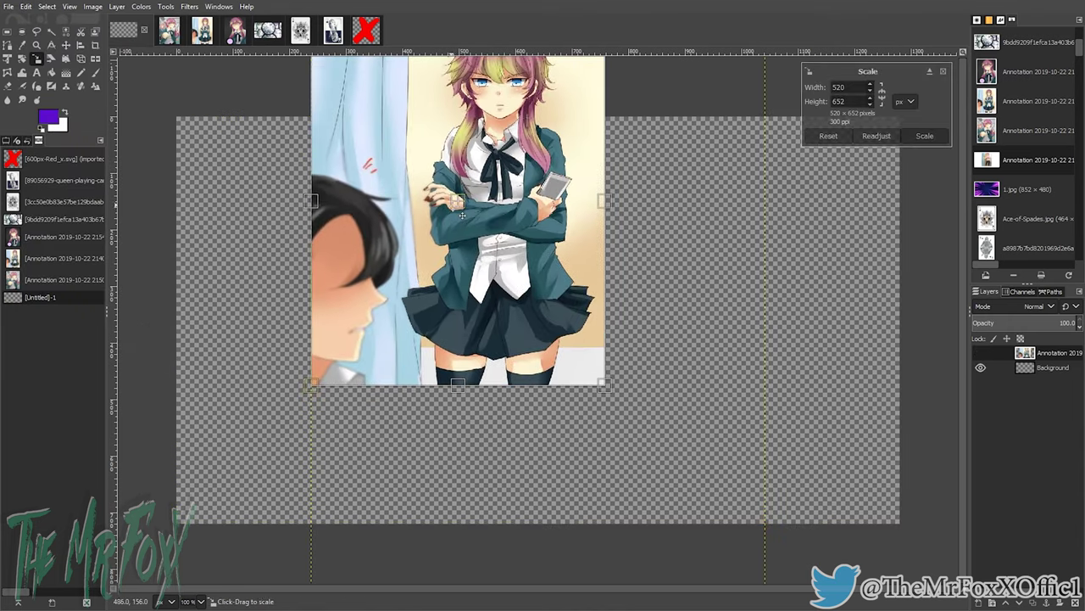
drag(467, 222, 537, 334)
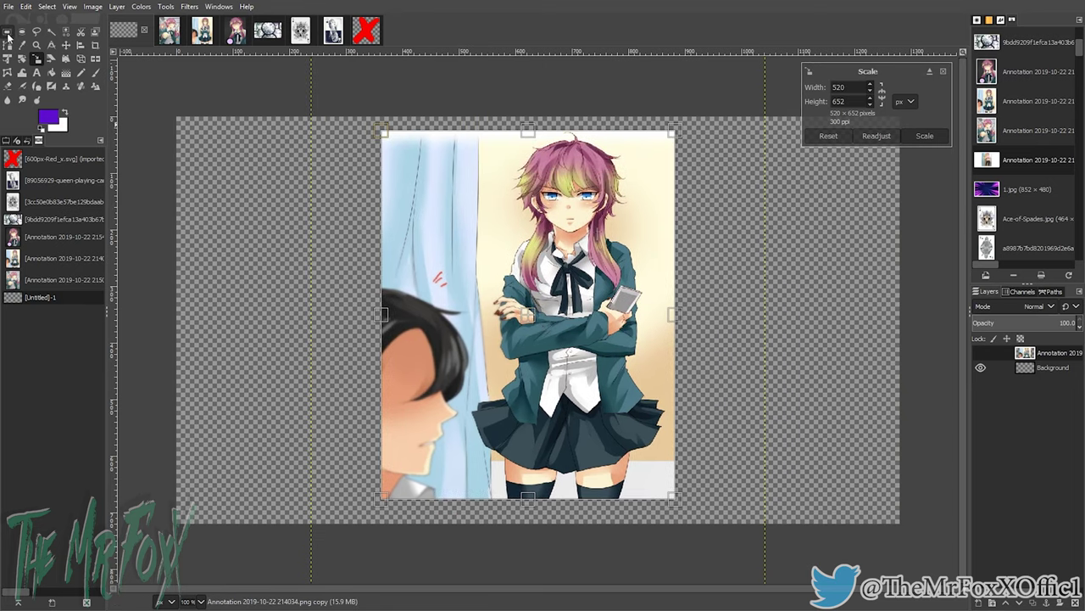
click(66, 46)
Step: Start a path with the Paths tool at the layer's bottom edge and trace the girl's left leg outline up along the stocking and thigh
click(9, 45)
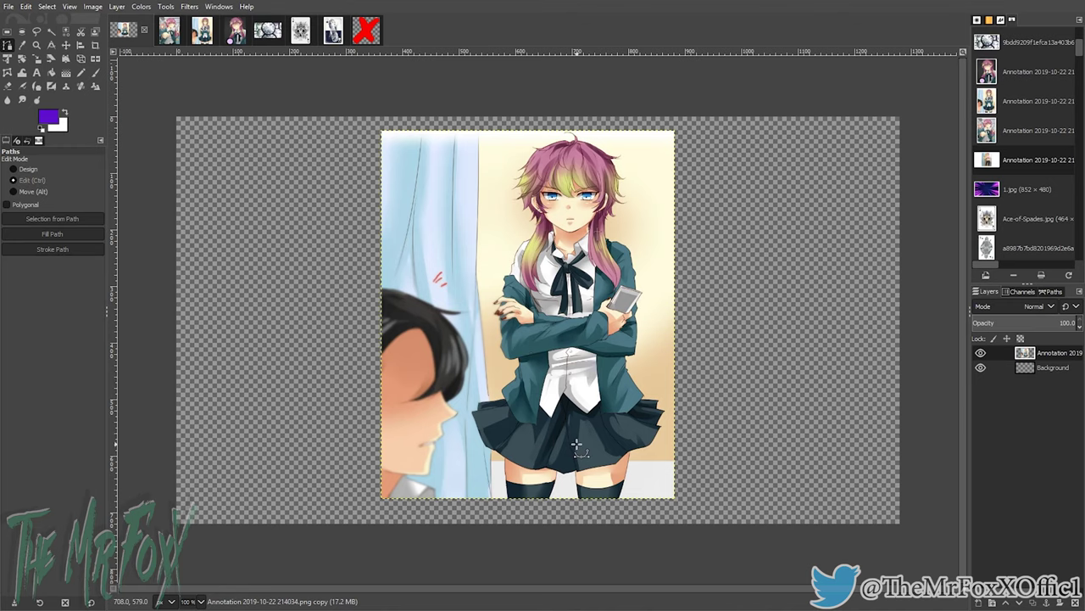
scroll(574, 441, up, 4)
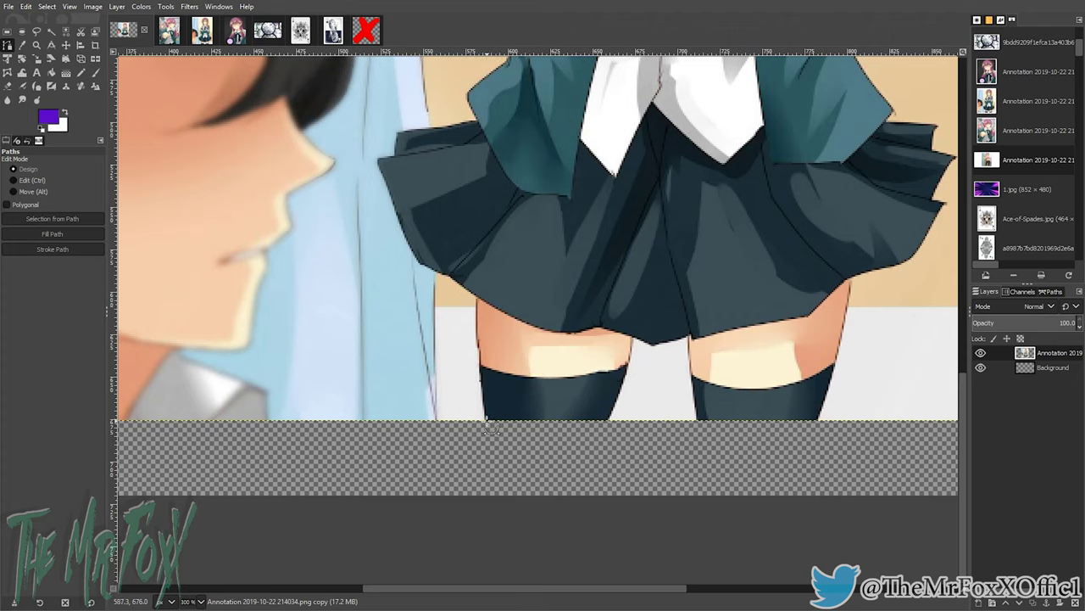
click(486, 420)
click(483, 398)
click(479, 356)
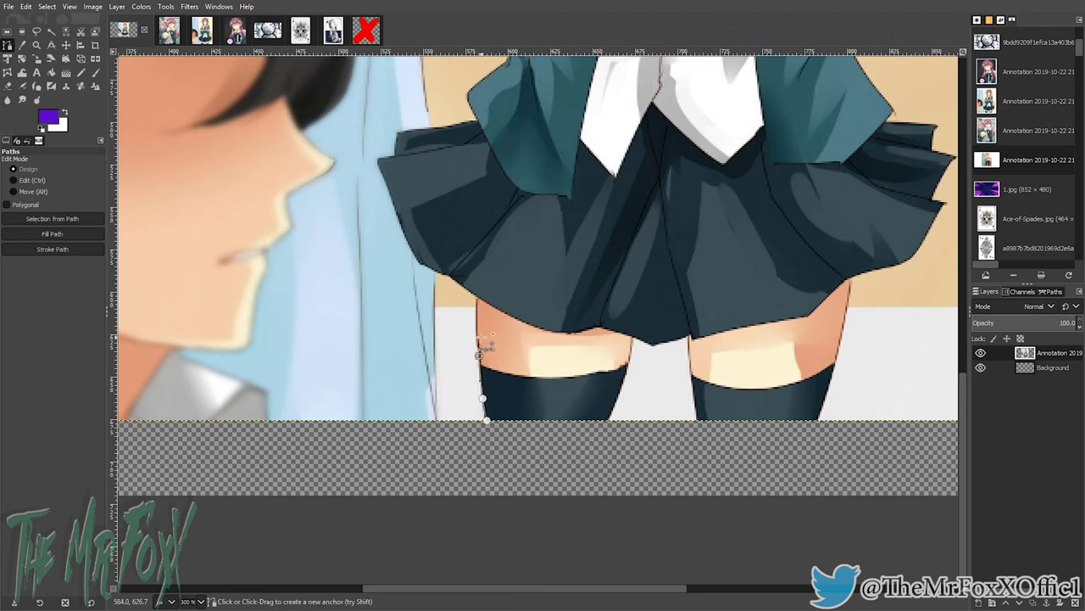
click(477, 333)
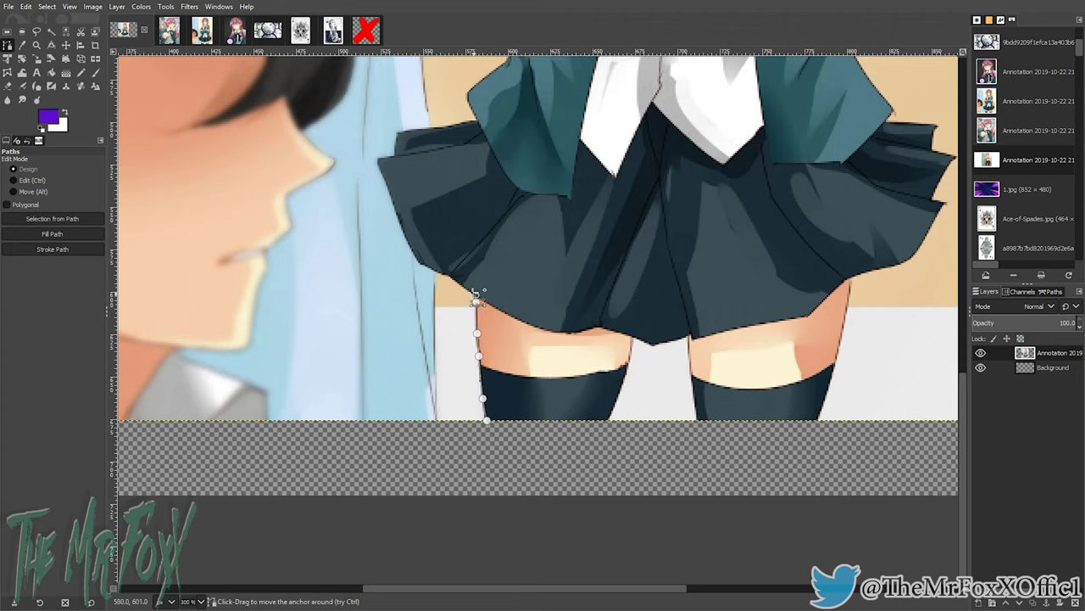
Step: Continue the path around the left side of the skirt, from the thigh over the pleat corners to the jacket
click(456, 280)
click(447, 274)
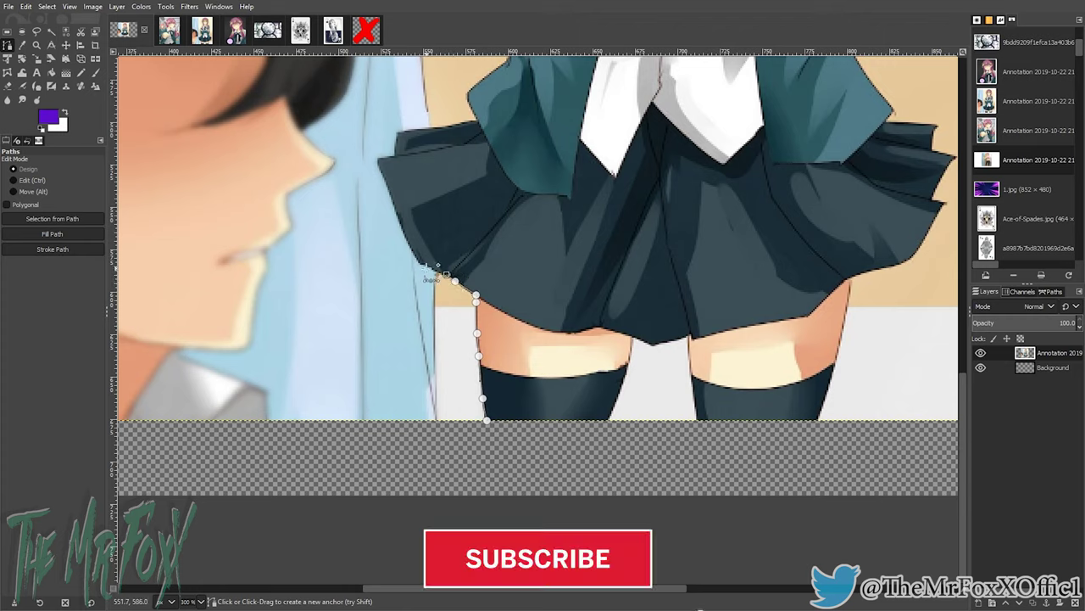
click(424, 265)
click(417, 259)
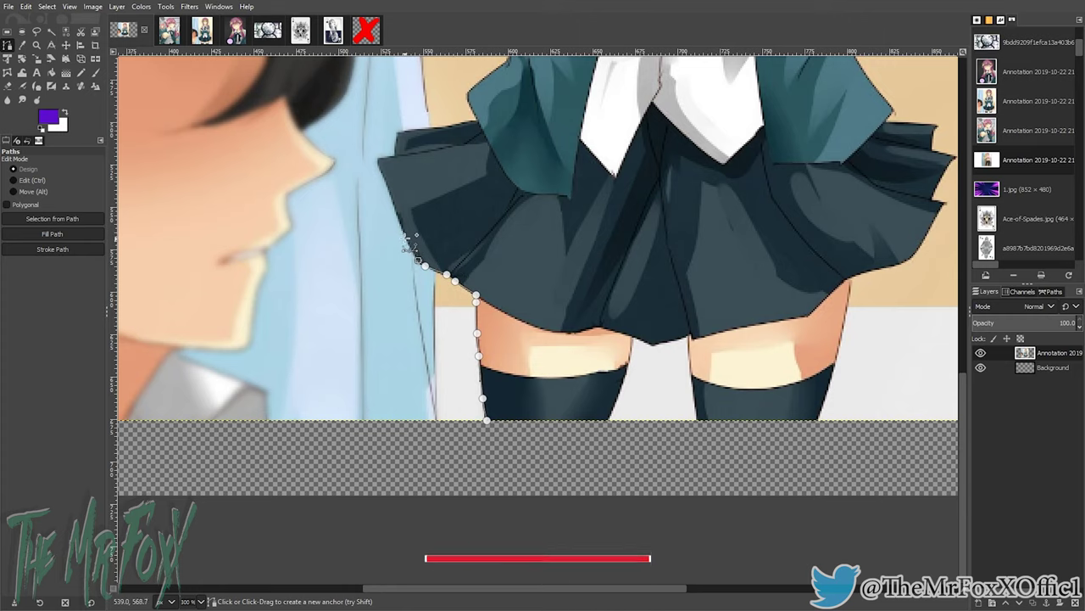
click(405, 236)
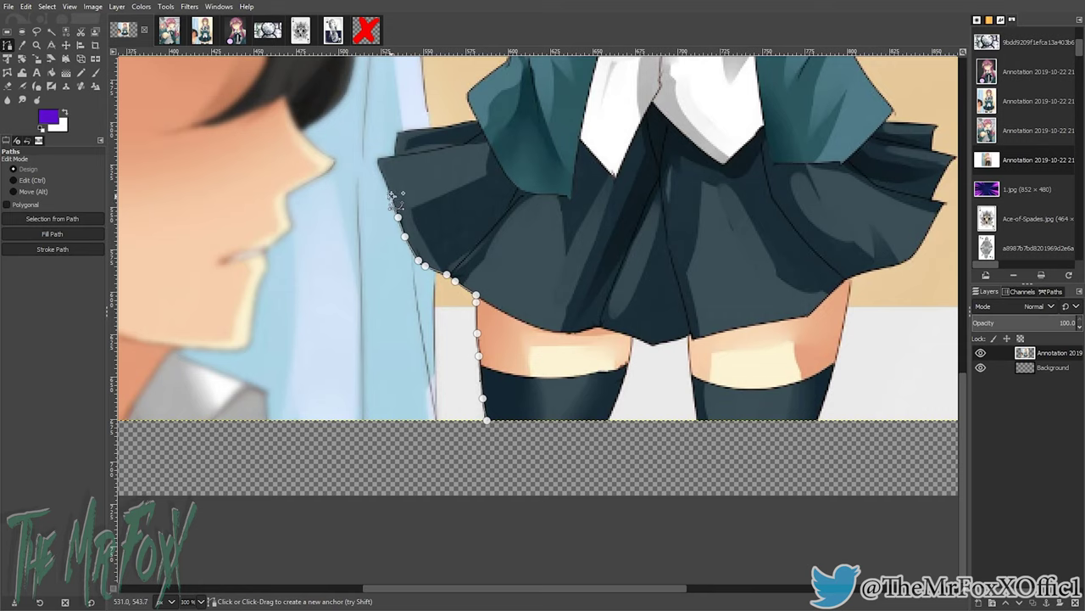
click(391, 196)
click(383, 175)
click(379, 162)
click(392, 155)
click(397, 131)
click(477, 125)
Step: Extend the path from the skirt up along the left hem of the open jacket
scroll(479, 127, up, 2)
click(482, 255)
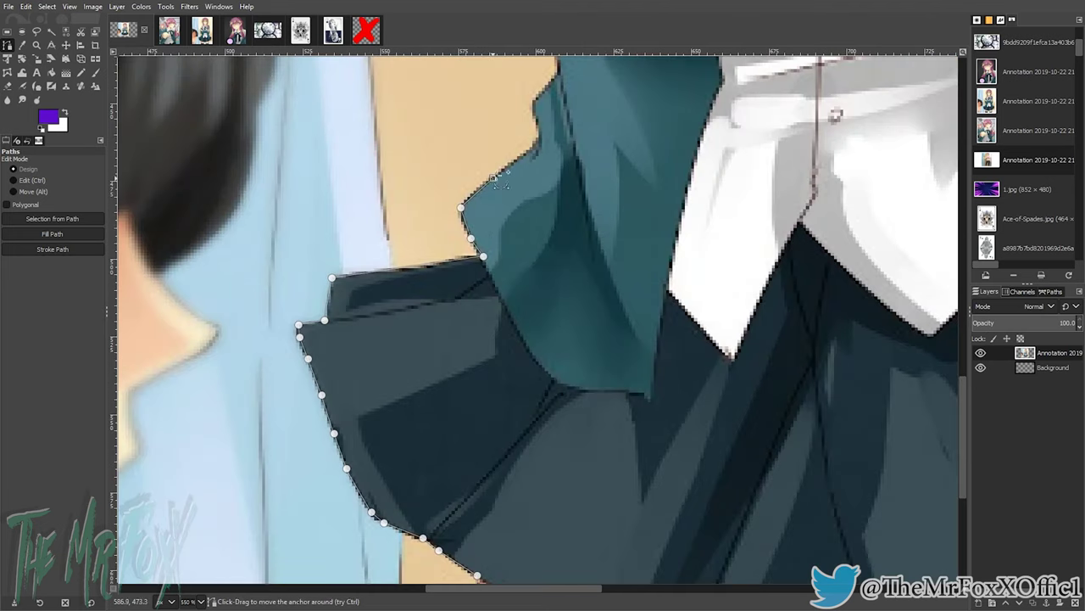
click(558, 75)
scroll(564, 85, up, 5)
Step: Trace the path around the bent elbow and up the outer edge of the sleeve to the hand
click(558, 222)
click(531, 228)
click(507, 227)
click(488, 210)
click(477, 188)
click(474, 120)
drag(480, 125, 517, 311)
click(508, 278)
click(500, 254)
click(500, 214)
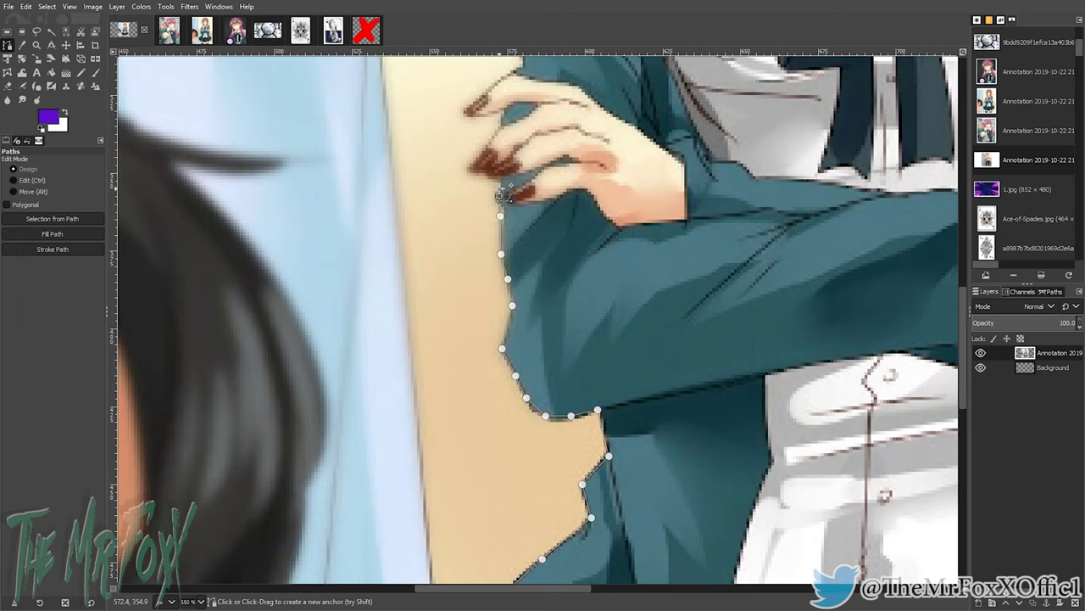
Step: Trace the path around the fingertips and dark nails of the hand resting on the sleeve
click(502, 178)
click(490, 175)
click(481, 172)
click(465, 174)
click(479, 150)
click(478, 116)
click(464, 113)
click(474, 103)
scroll(488, 98, up, 3)
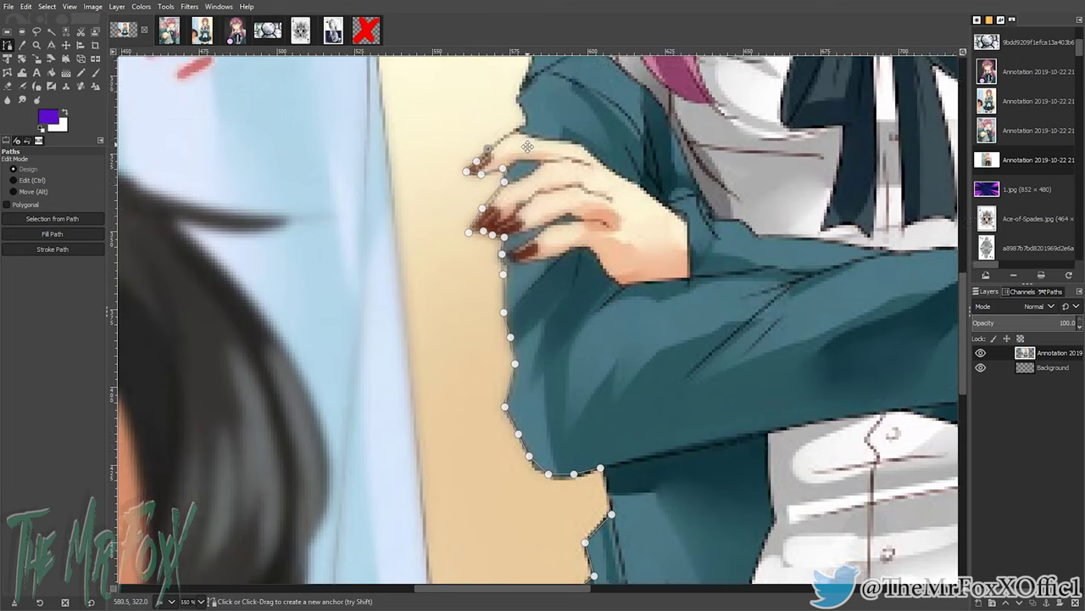
click(510, 229)
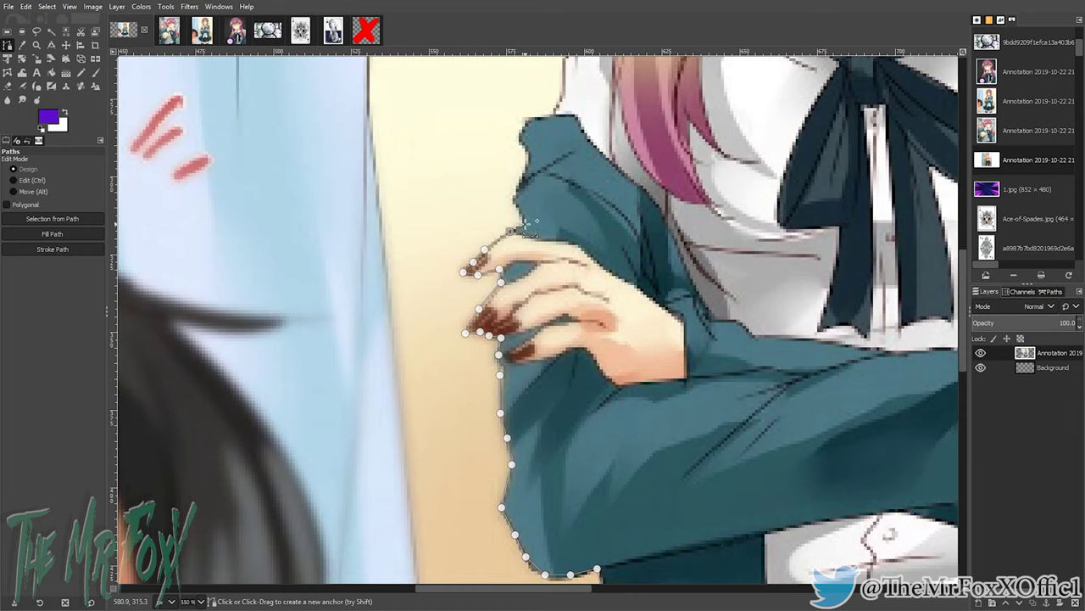
Step: Continue the path up the slipped-down jacket sleeve above the hand to the white shirt
click(520, 175)
click(521, 135)
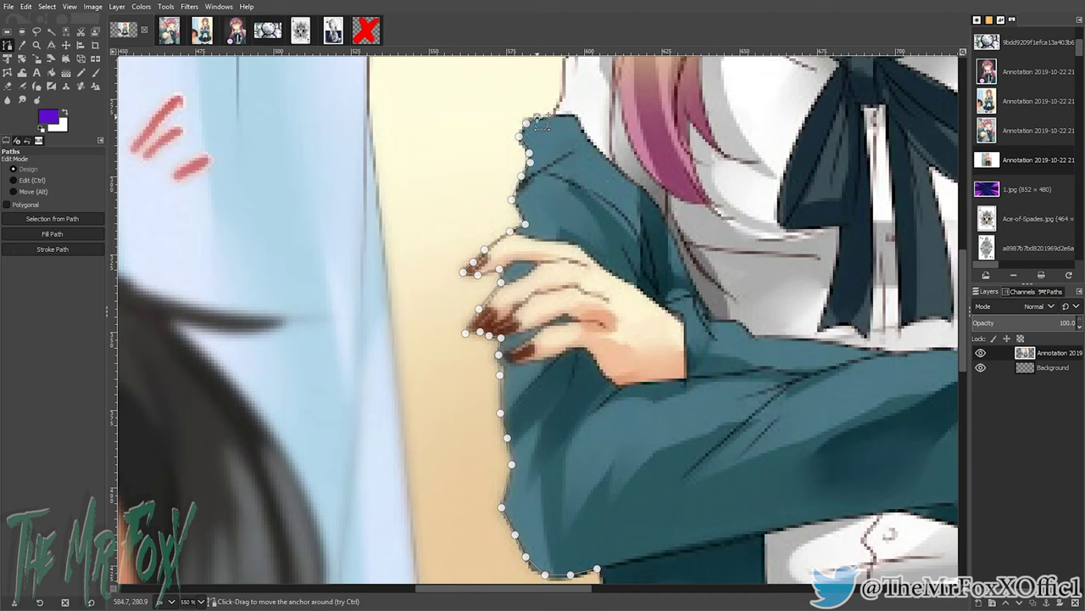
click(553, 113)
click(560, 96)
Step: Trace the path up the white shirt sleeve and over the shoulder to the long lock of hair
drag(547, 93, 567, 296)
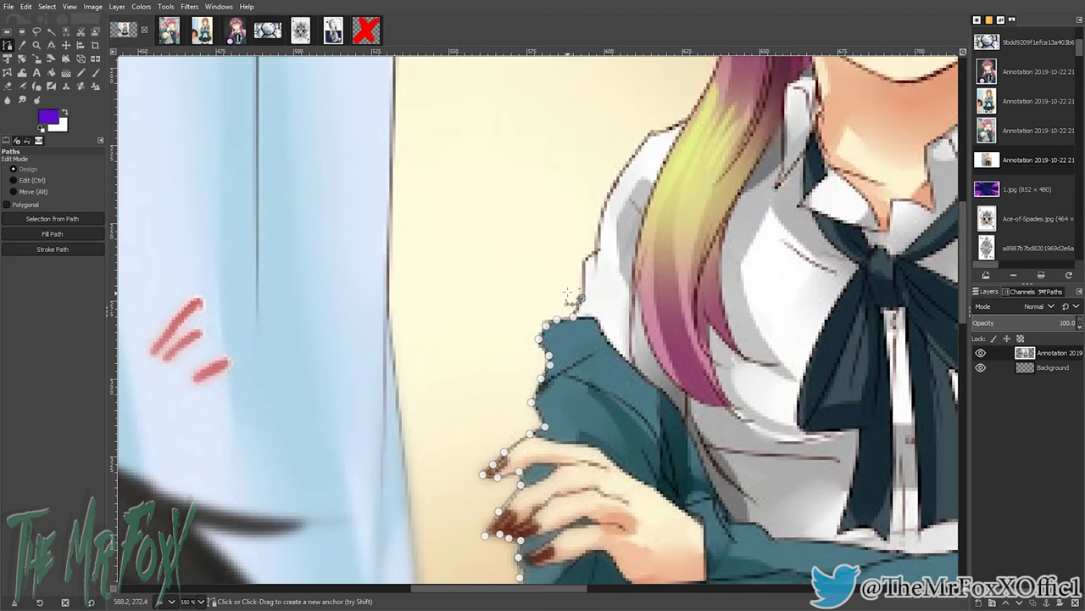
click(583, 296)
click(583, 279)
click(583, 262)
click(597, 251)
click(602, 228)
click(604, 204)
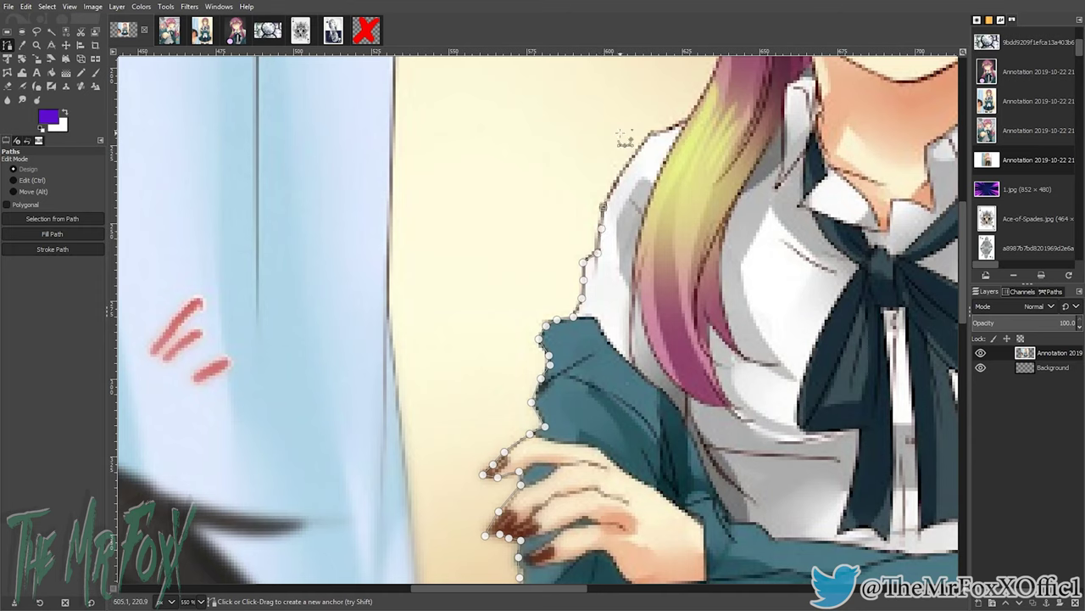
click(613, 182)
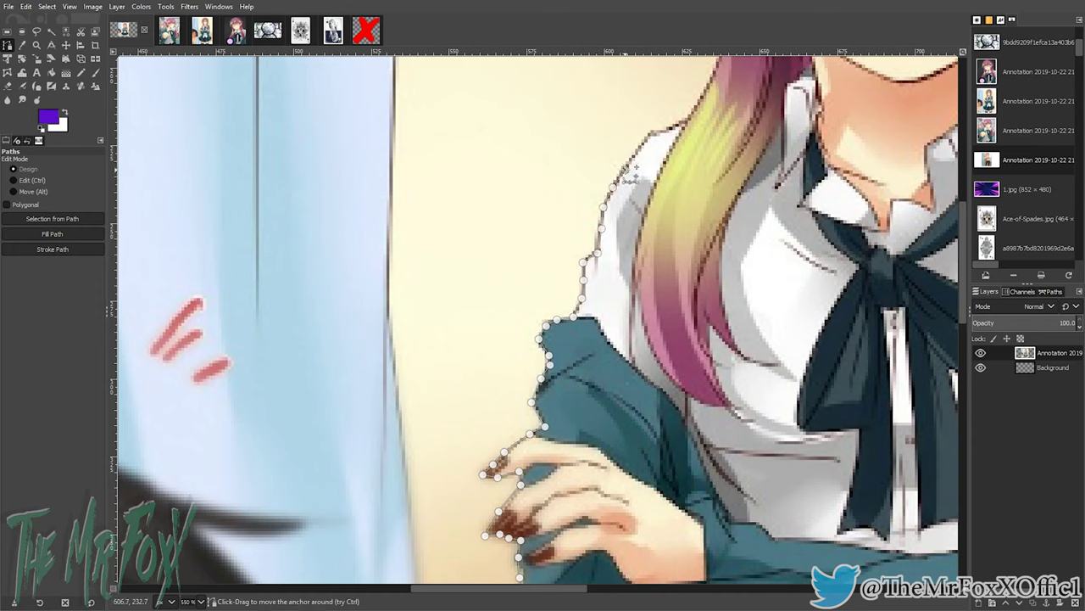
click(634, 157)
click(641, 145)
click(650, 133)
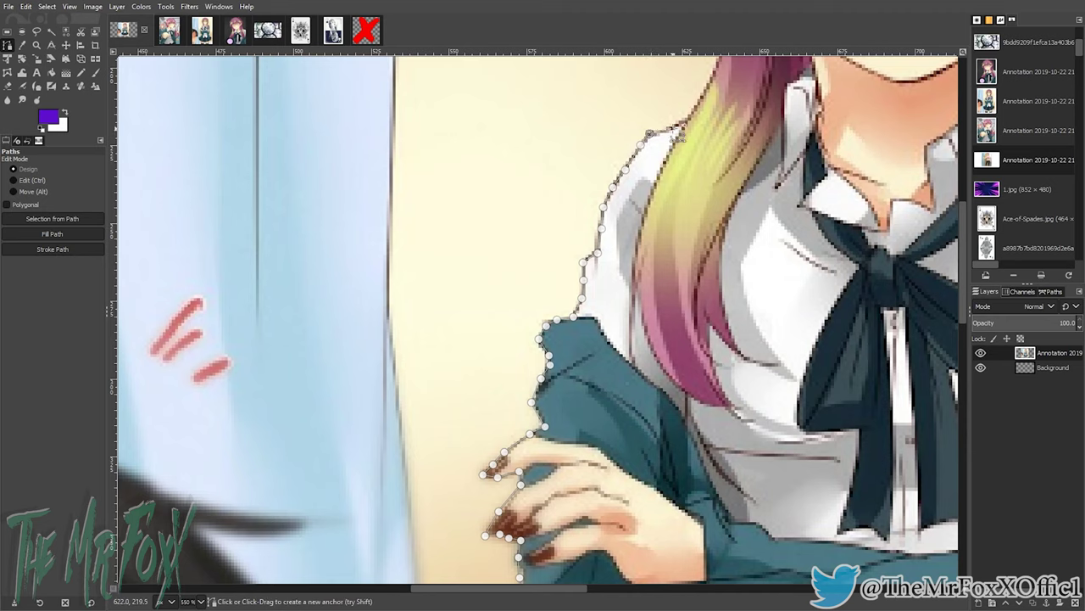
click(688, 115)
Step: Continue the path up the long lock of hair and around the pointed strands below the ear
drag(697, 114, 664, 291)
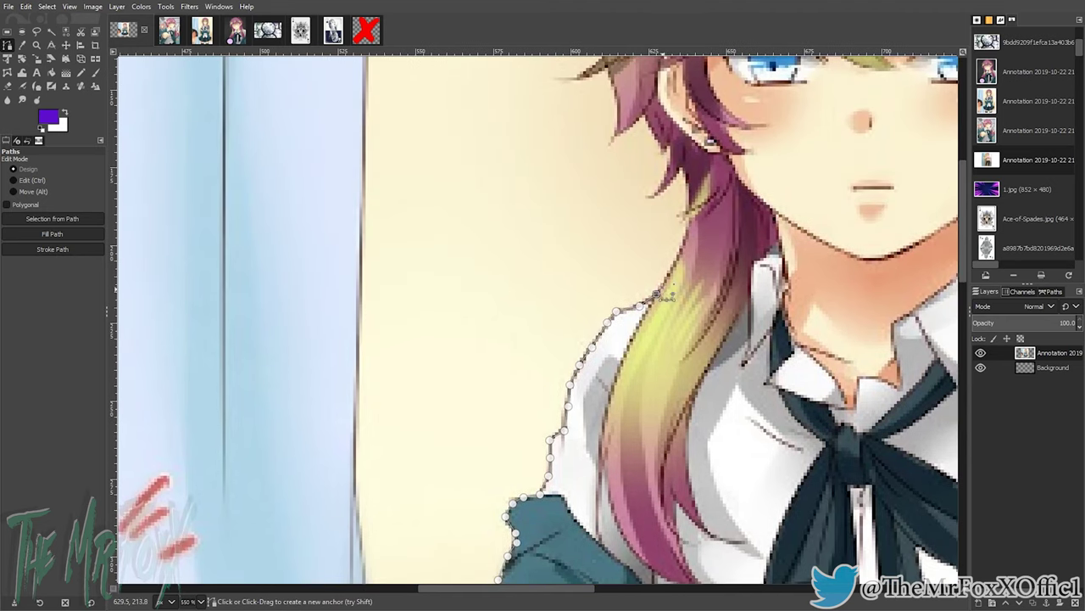
click(674, 266)
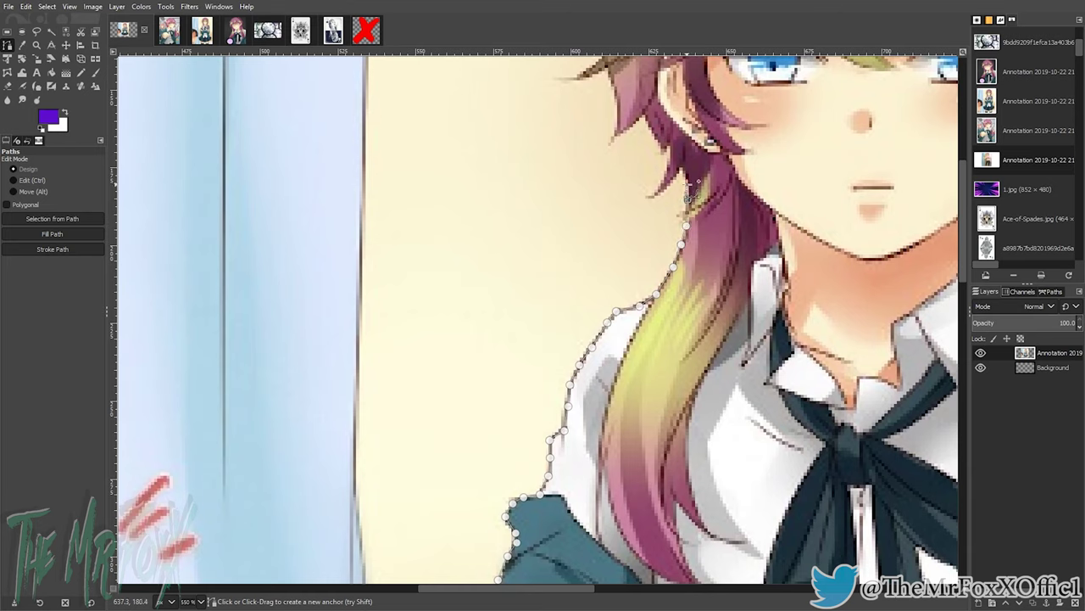
click(681, 166)
click(658, 193)
click(657, 187)
click(668, 168)
click(670, 156)
click(664, 144)
click(653, 133)
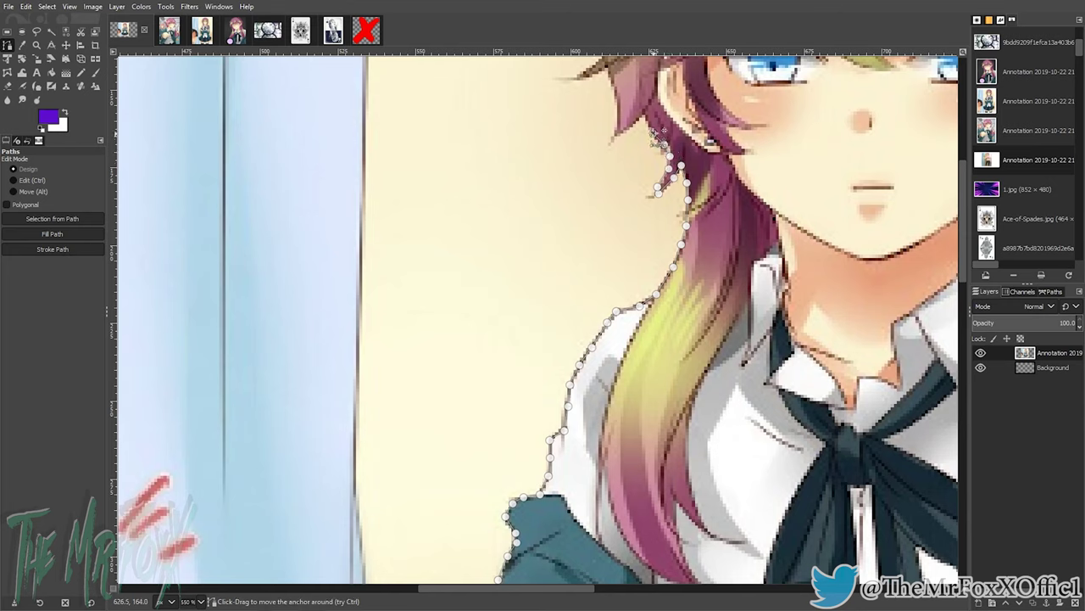
Step: Trace the path up the purple hair in front of the ear and around the pointed strand beside the eye
click(616, 134)
click(618, 114)
click(616, 93)
click(614, 79)
drag(610, 72, 647, 262)
click(617, 268)
click(641, 244)
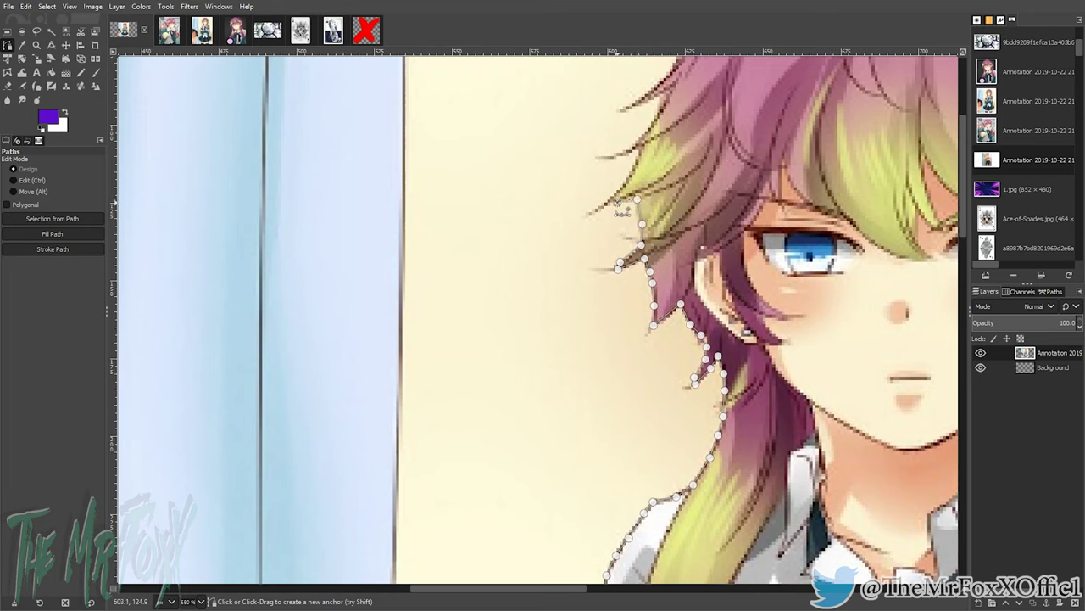
Step: Trace the path around the yellow-green and purple hair spikes on the left side of the head
click(605, 207)
click(621, 188)
click(643, 159)
click(633, 148)
click(647, 128)
click(662, 104)
click(628, 109)
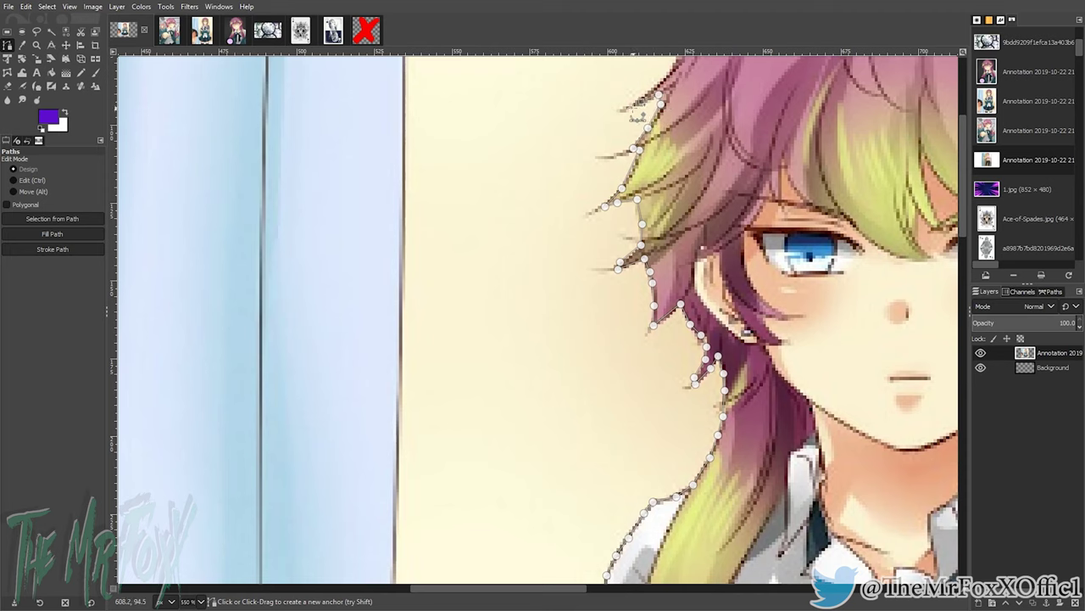
click(643, 98)
click(657, 84)
Step: Trace the path up the upper left side of the hair and over the crown to the base of the curl
drag(698, 69, 643, 331)
click(621, 318)
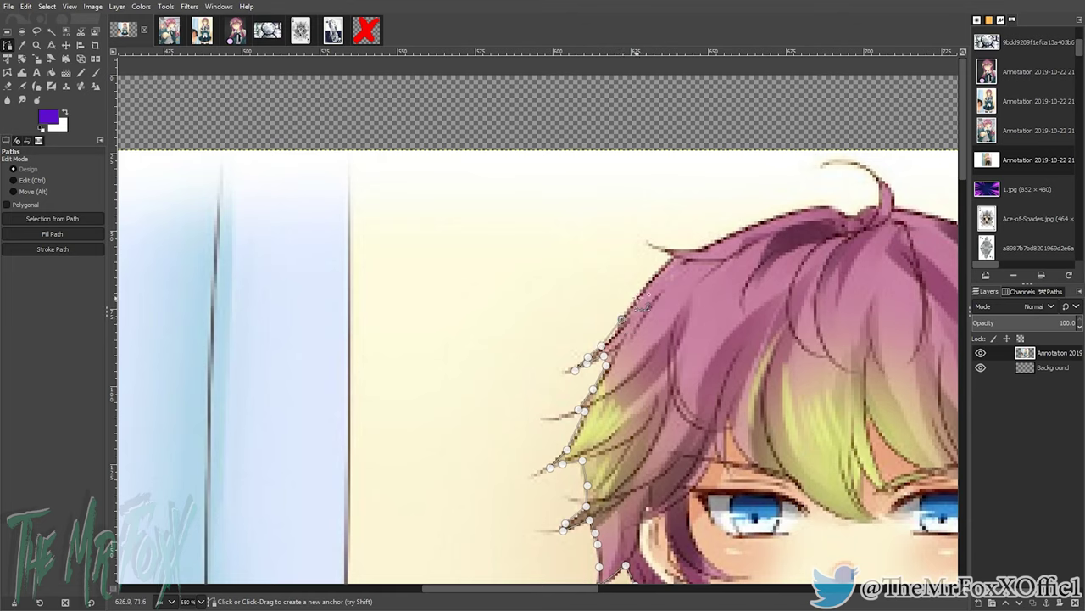
click(644, 290)
click(669, 264)
click(705, 247)
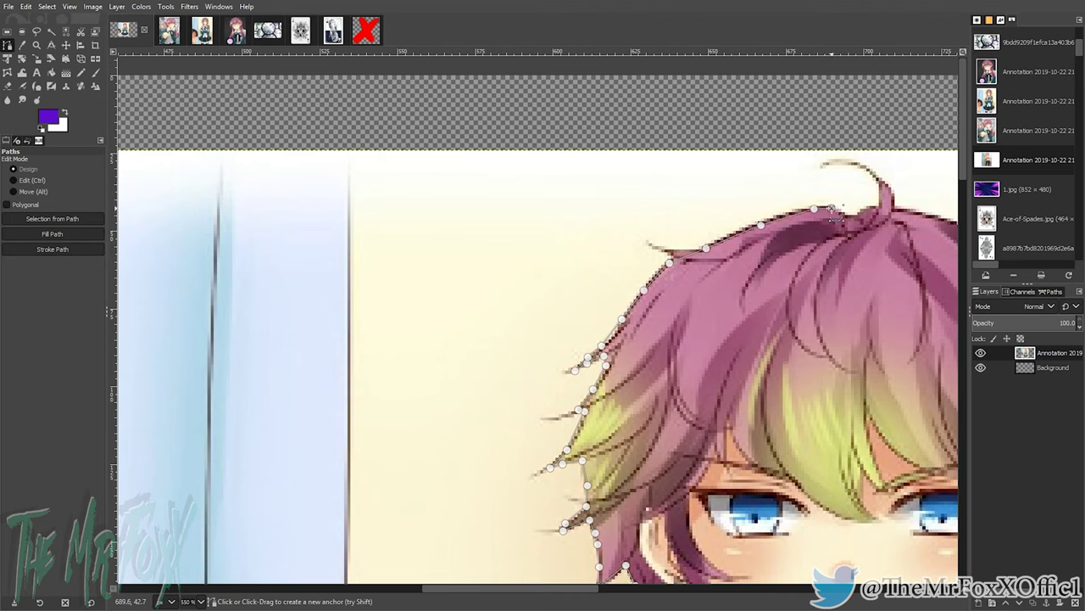
click(864, 211)
Step: Continue the path around the small curl on top of the head and down the right side of the crown
drag(864, 212, 575, 220)
click(592, 206)
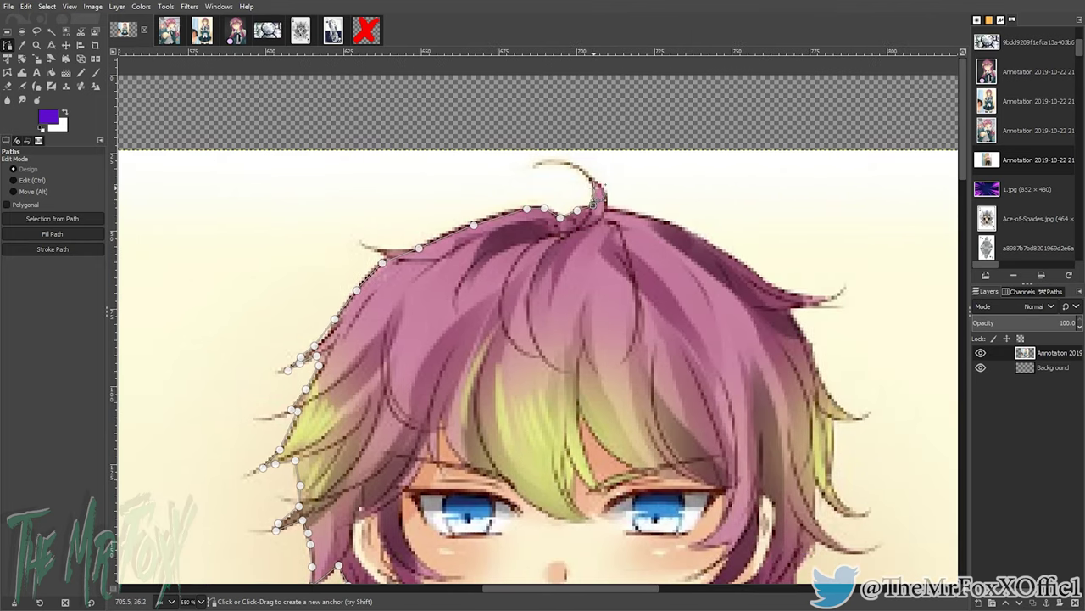
click(594, 177)
click(608, 188)
click(650, 216)
click(679, 227)
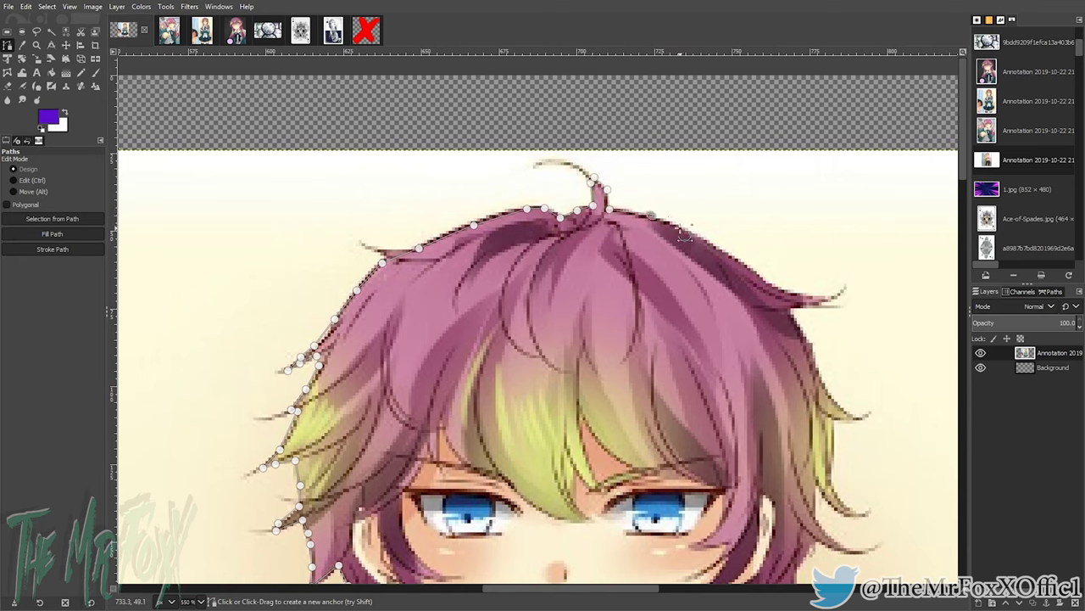
click(725, 253)
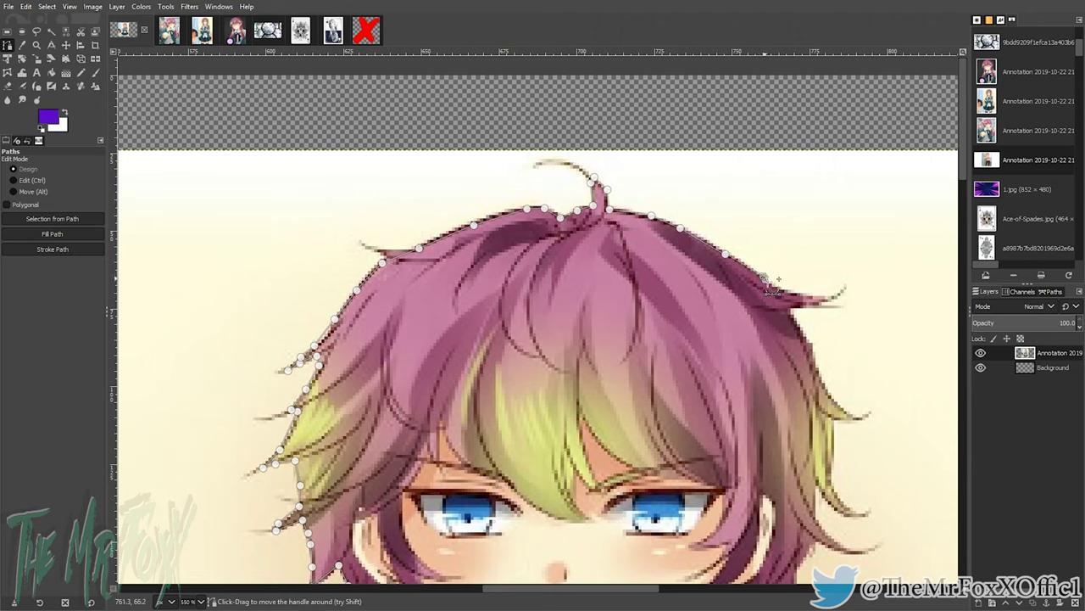
click(781, 291)
Step: Trace the path around the dark pointed strand sticking out on the upper right side of the head
drag(810, 309, 619, 228)
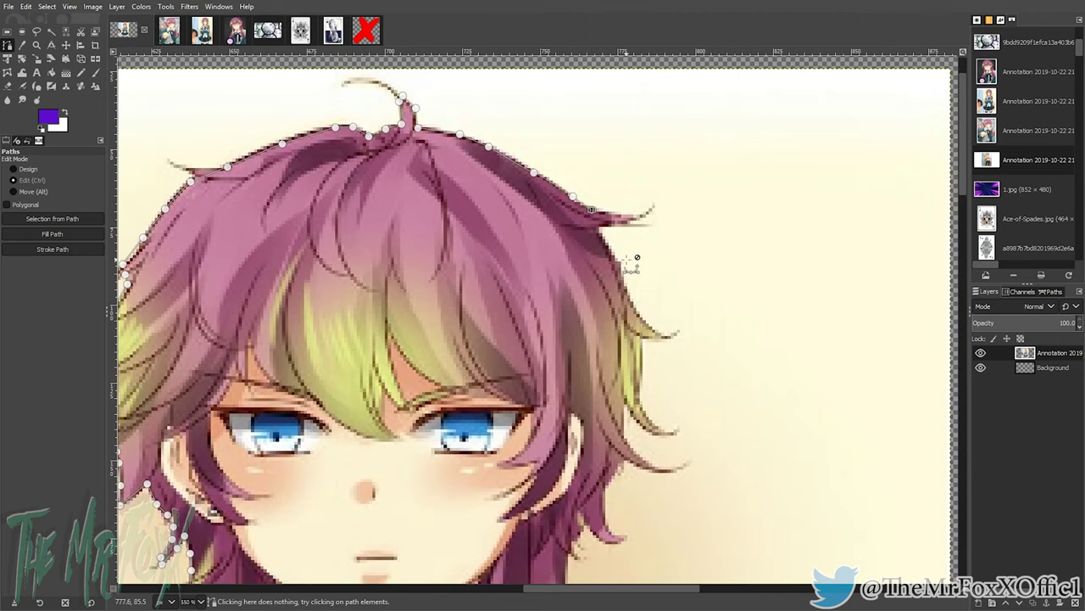
click(610, 211)
click(634, 218)
click(598, 228)
click(604, 241)
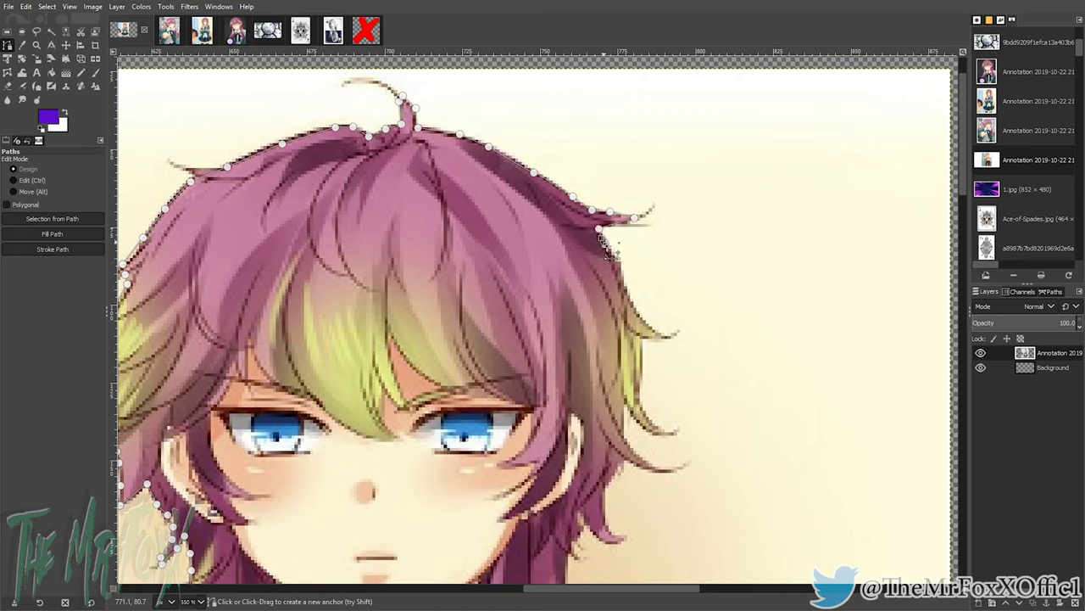
Step: Continue the path down the right side of the hair and around the first yellow-green spike
click(623, 274)
click(632, 297)
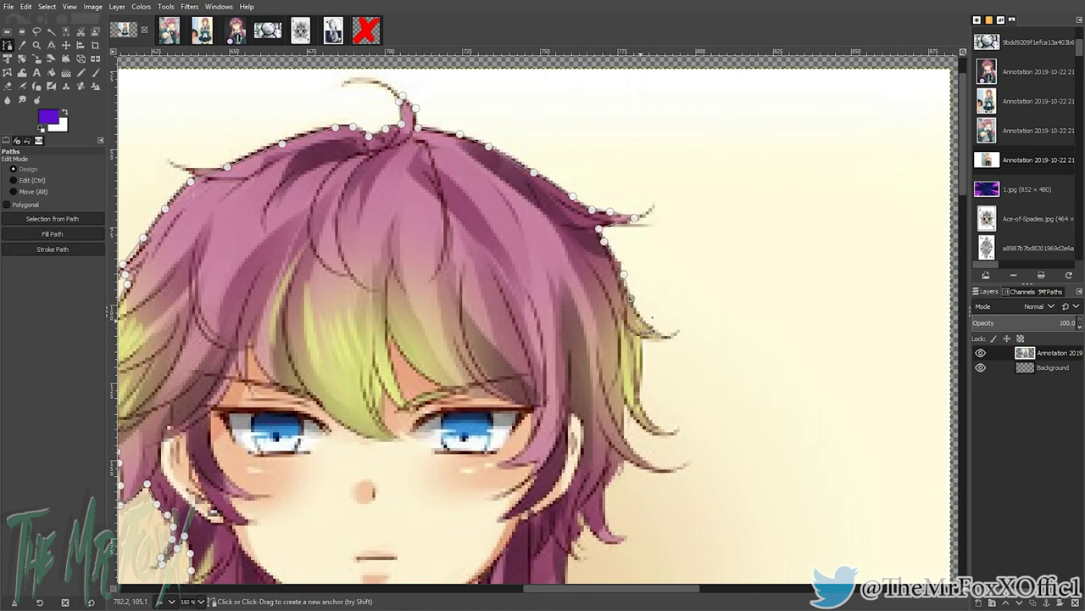
click(664, 335)
click(642, 337)
click(639, 356)
click(640, 386)
Step: Trace the path around the second yellow-green spike on the right side of the hair
click(644, 404)
click(648, 414)
click(654, 427)
click(672, 432)
click(650, 435)
click(637, 422)
click(627, 403)
click(622, 408)
click(622, 431)
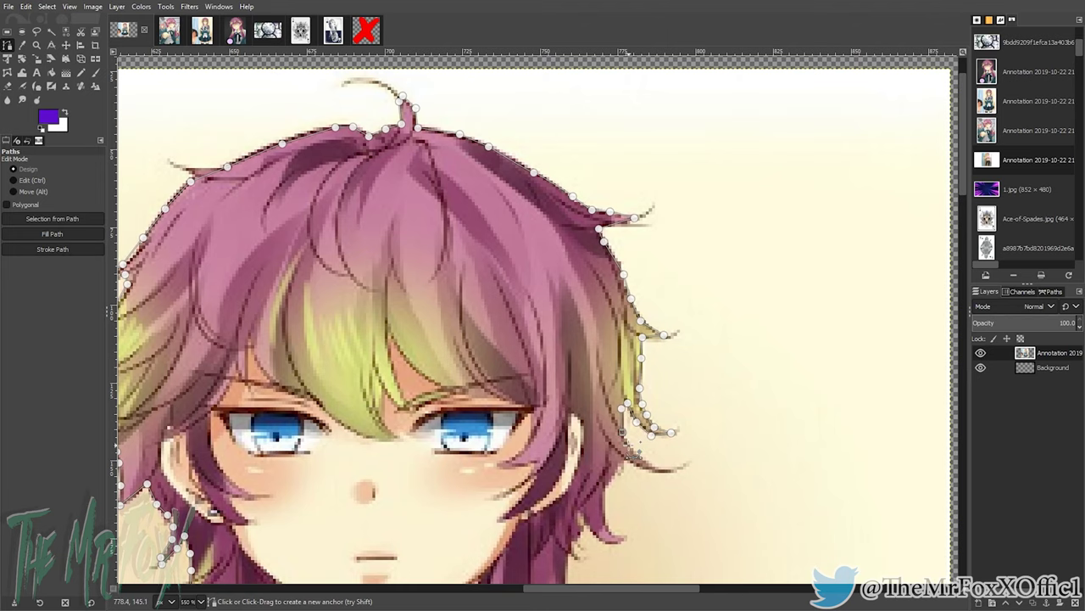
Step: Trace the path around the long, thin brown spike below the yellow-green strands
drag(646, 480, 580, 344)
scroll(575, 353, up, 2)
click(559, 269)
click(583, 290)
click(618, 314)
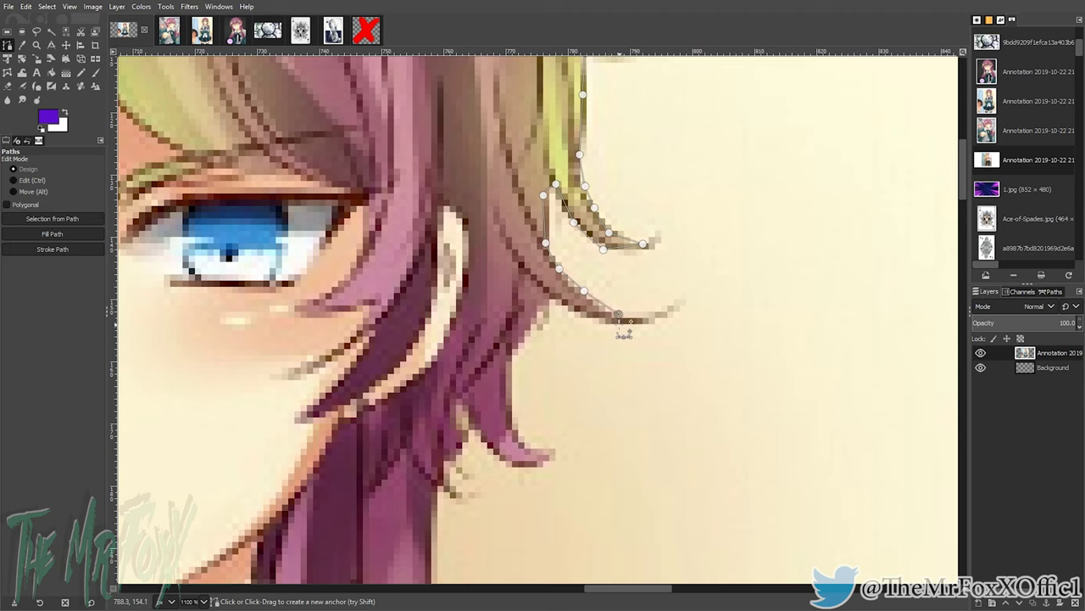
click(577, 315)
click(554, 298)
Step: Continue the path down the purple hair behind the right ear and around its curved pointed tip
click(533, 321)
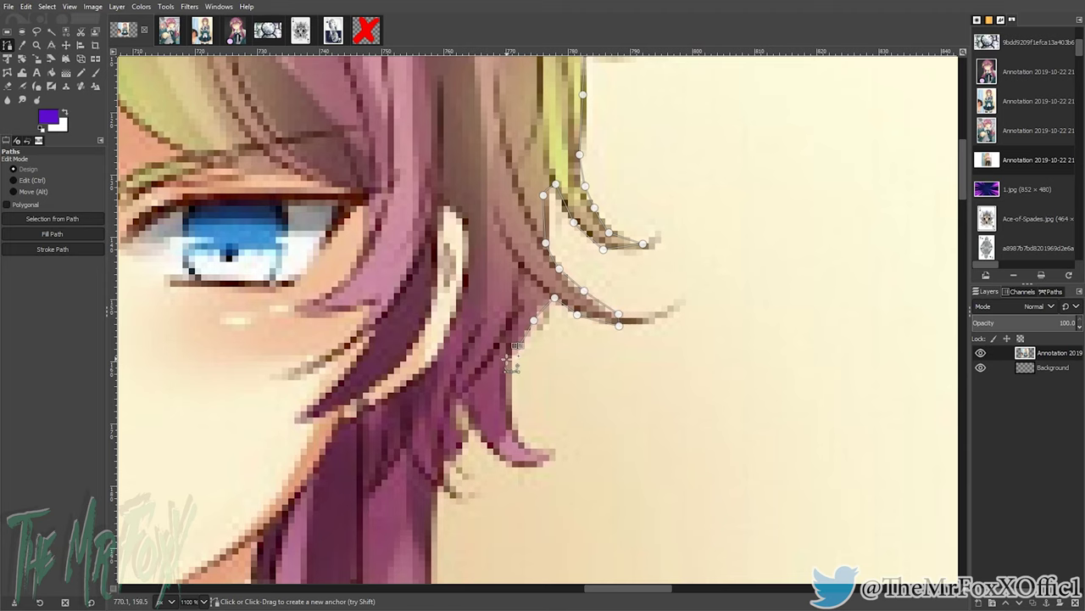
scroll(509, 356, down, 2)
click(505, 359)
click(510, 383)
click(512, 397)
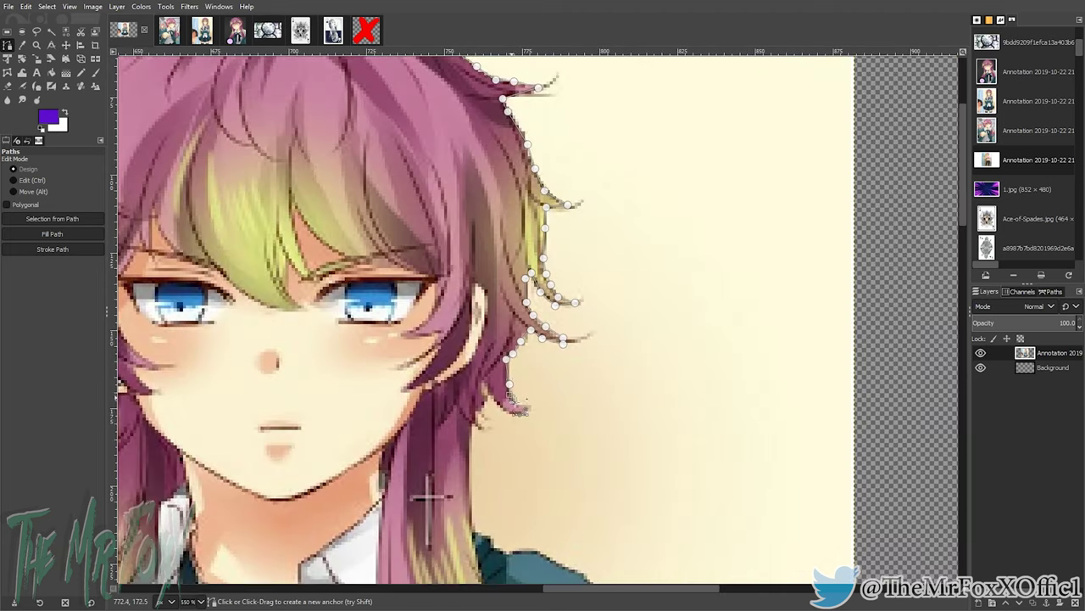
click(529, 406)
click(521, 415)
click(493, 404)
click(487, 396)
click(478, 415)
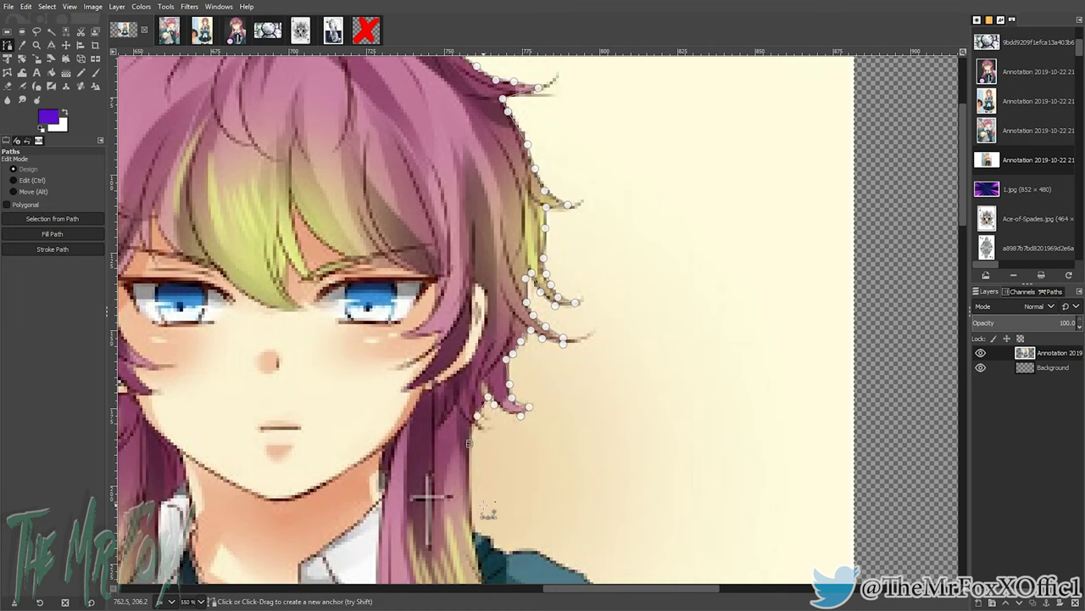
Step: Trace the path down the outer edge of the long right lock and over the teal jacket's shoulder
click(469, 442)
click(469, 517)
click(476, 533)
drag(546, 429, 639, 141)
click(569, 186)
click(576, 199)
click(612, 201)
click(631, 208)
click(649, 218)
click(666, 227)
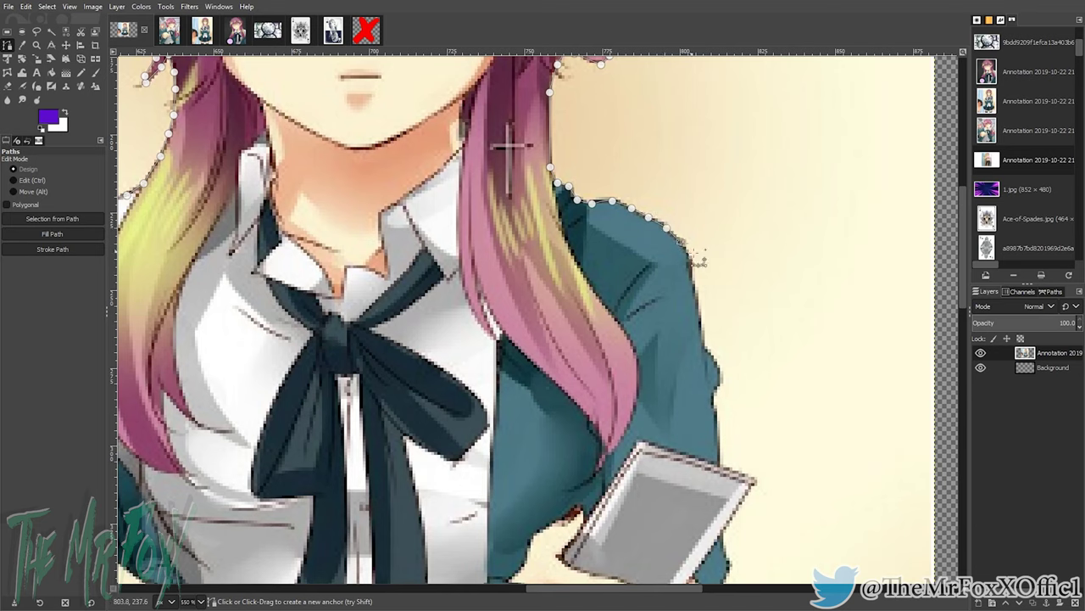
Step: Continue the path down the outer edge of the right jacket sleeve to the handheld device
click(682, 242)
click(693, 269)
click(697, 308)
click(703, 333)
click(716, 362)
click(720, 385)
click(714, 394)
click(714, 407)
click(717, 431)
click(720, 464)
Step: Trace the path around the device's protruding corner and down the sleeve fold below it
drag(721, 464, 503, 283)
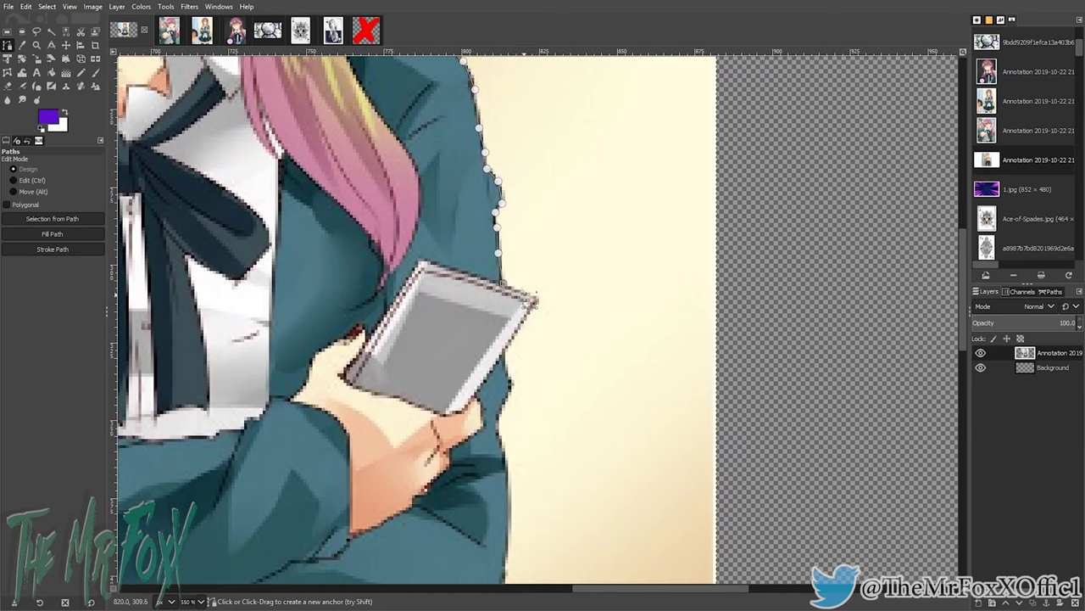
click(536, 299)
click(511, 377)
click(506, 397)
click(498, 425)
click(505, 452)
Step: Trace the path down the rest of the right sleeve and along the underside of the elbow
drag(537, 346, 682, 225)
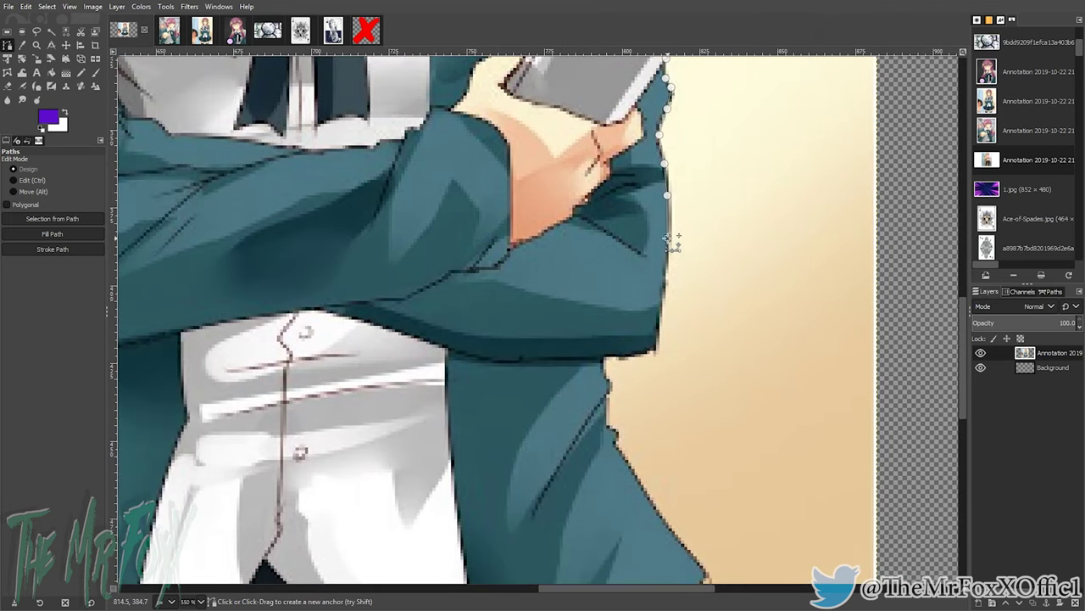
click(664, 284)
click(660, 322)
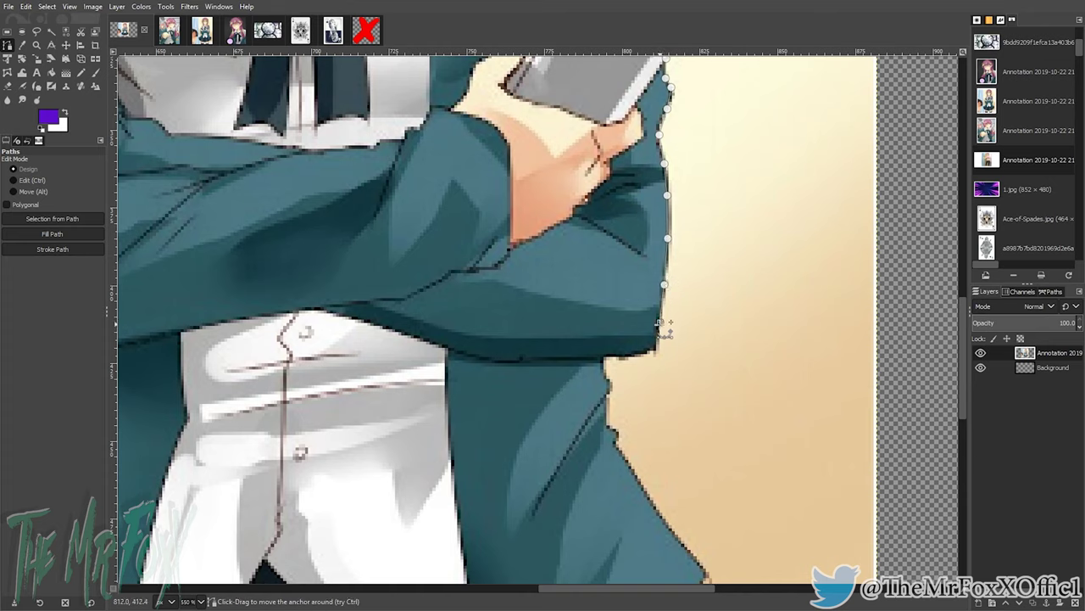
click(651, 347)
click(603, 355)
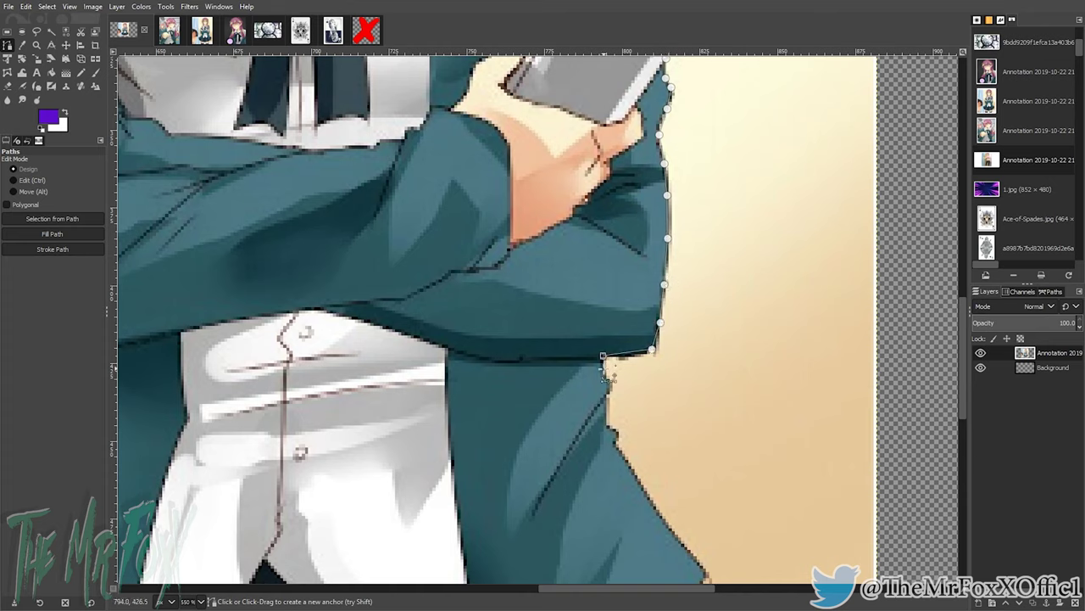
Step: Continue the path down the jacket's right side and around its flared corner to the skirt
click(607, 380)
click(611, 393)
click(604, 418)
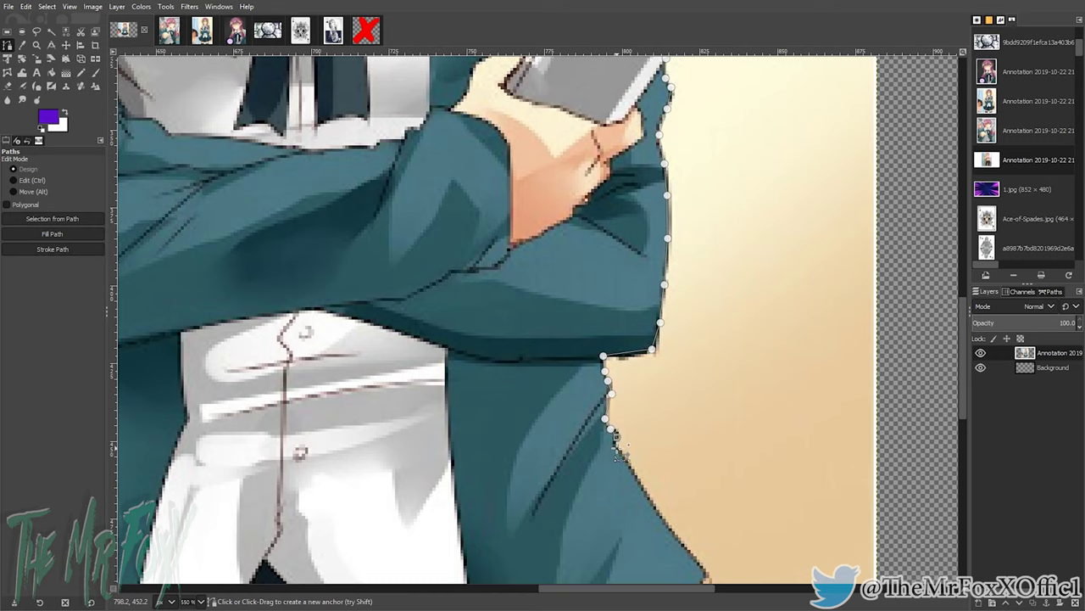
click(628, 466)
click(677, 547)
drag(686, 471, 575, 48)
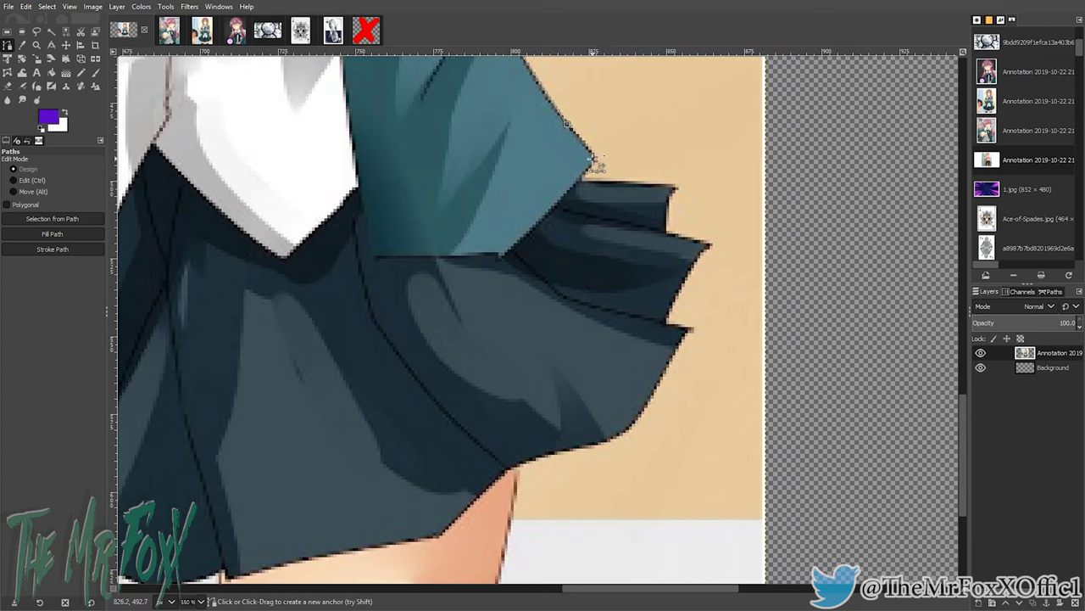
click(594, 159)
click(580, 177)
Step: Trace the path around the pointed pleats on the right side of the skirt
click(673, 189)
click(665, 231)
click(707, 245)
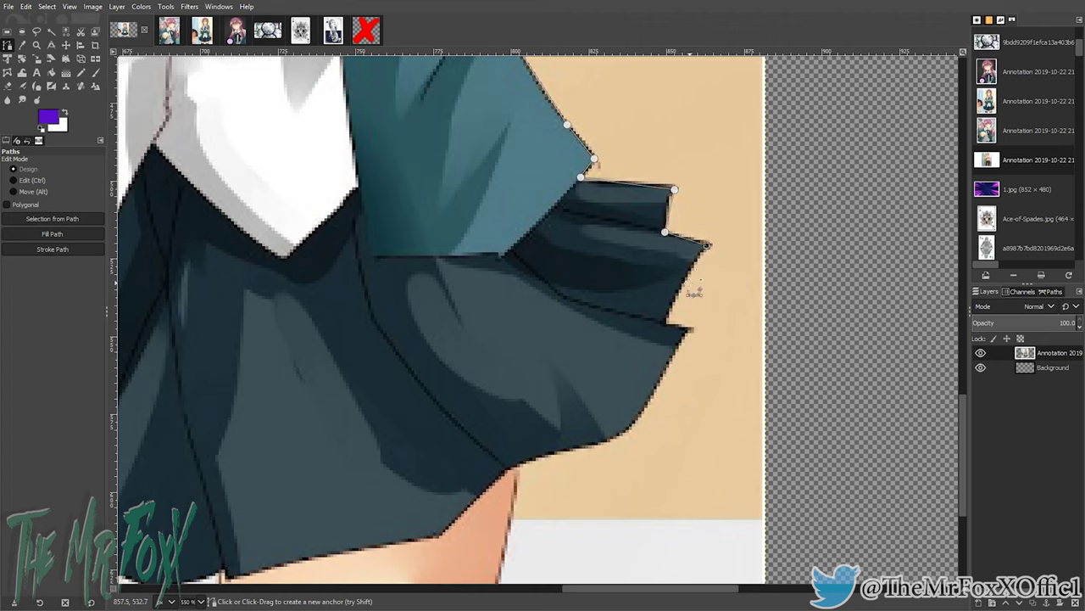
click(685, 274)
click(662, 320)
click(687, 330)
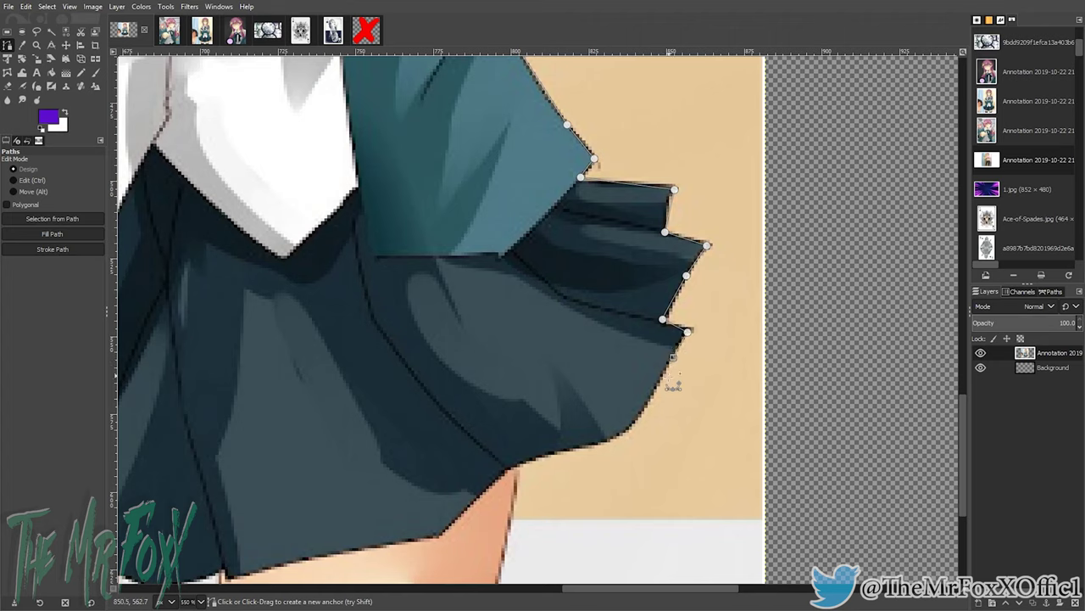
Step: Continue the path down the skirt's right edge and along its hem to the thigh
click(651, 395)
click(623, 431)
click(598, 443)
click(570, 449)
click(542, 454)
click(516, 465)
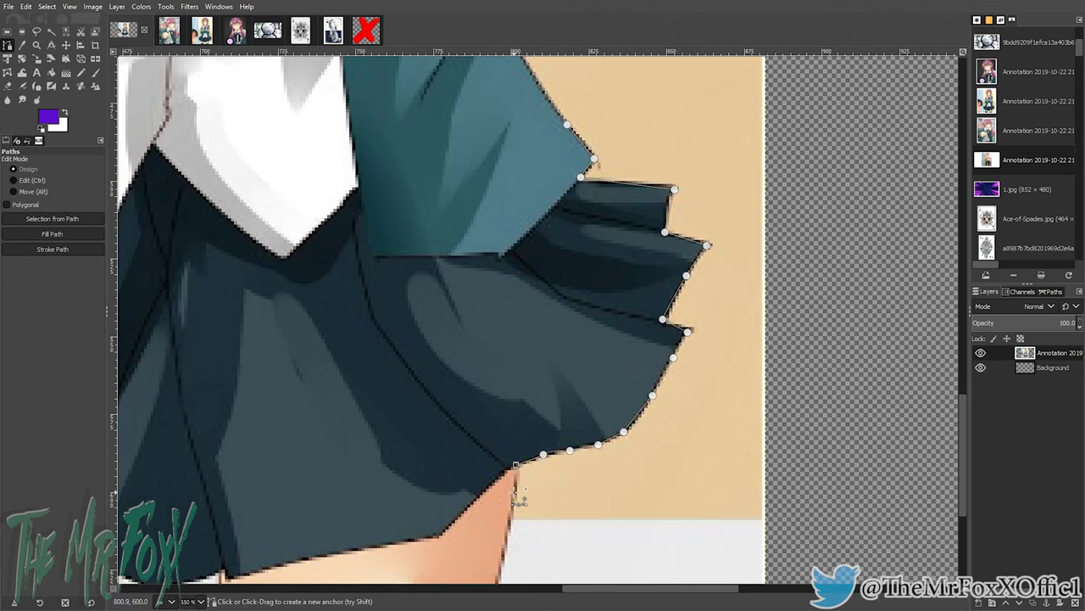
Step: Trace the path down the outer edge of the right thigh and stocking to the picture's lower edge
drag(514, 547, 620, 173)
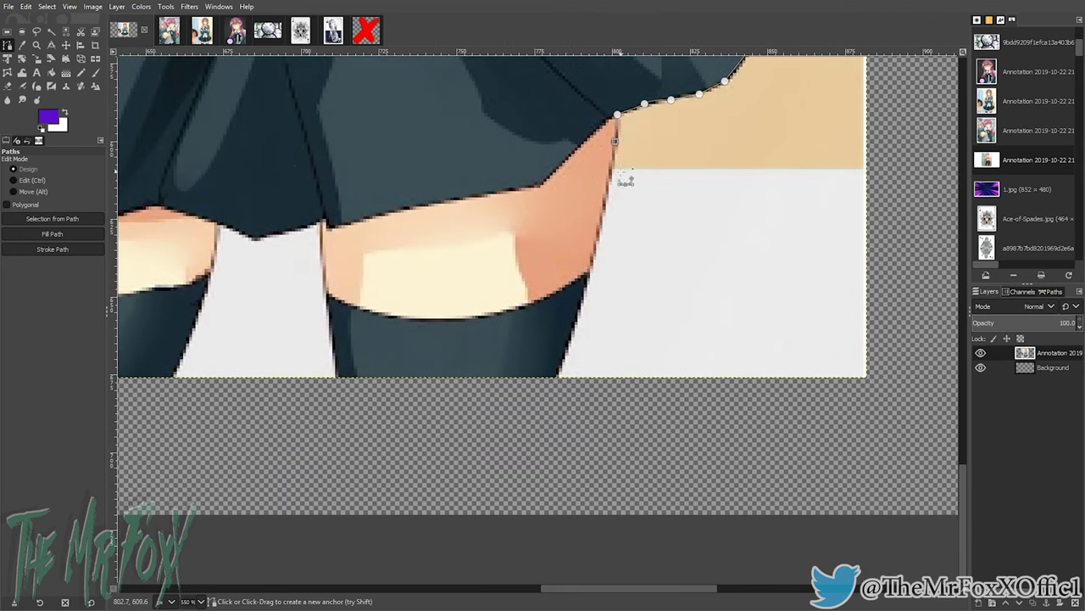
click(610, 174)
click(601, 208)
click(591, 257)
click(574, 329)
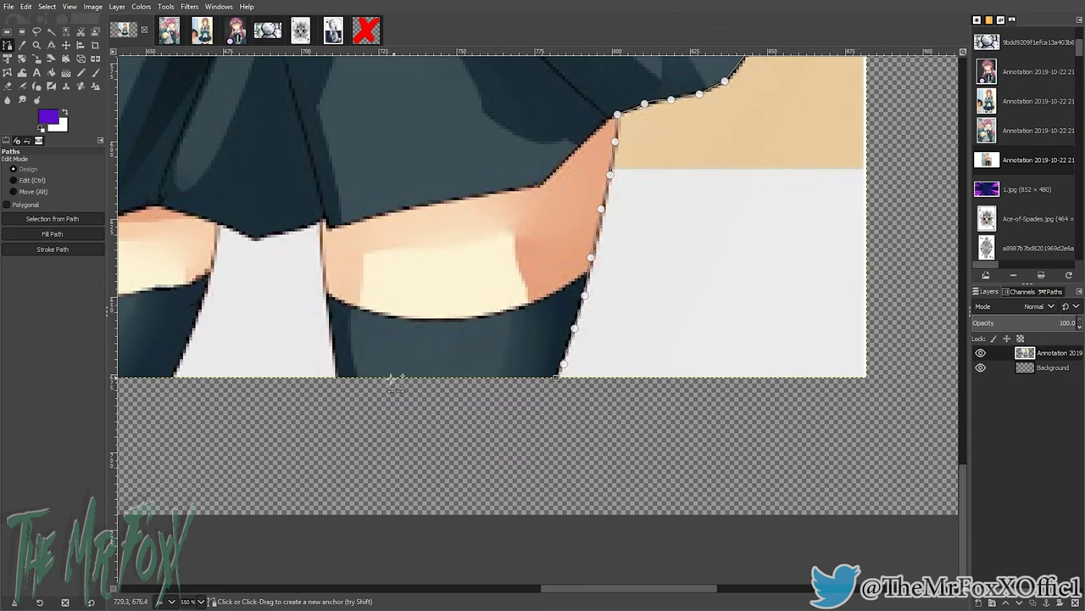
Step: Trace the path up the inner edge of the right leg and along the skirt hem between the legs
click(334, 377)
click(329, 336)
click(322, 243)
click(319, 218)
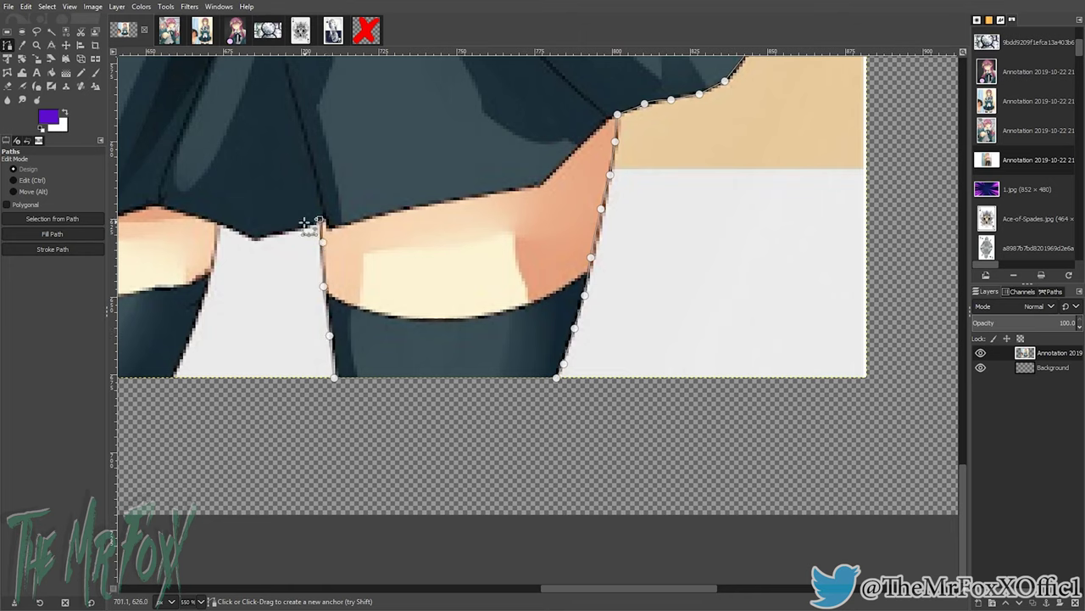
click(269, 235)
click(254, 238)
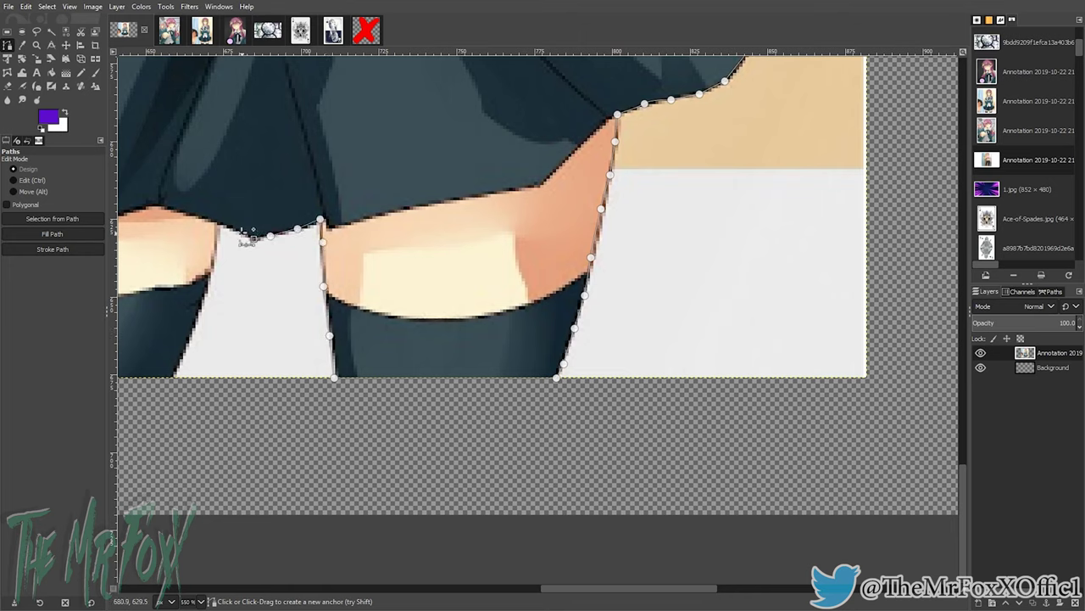
click(218, 223)
Step: Continue the path down the inner edge of the left thigh to the stocking
drag(218, 224, 639, 207)
click(637, 234)
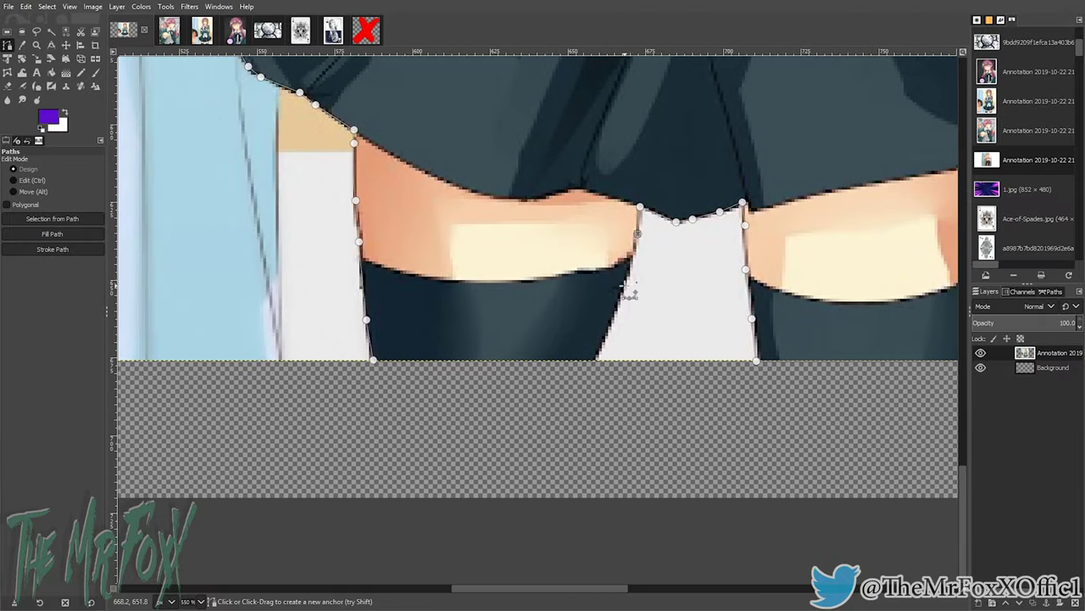
click(624, 286)
click(608, 340)
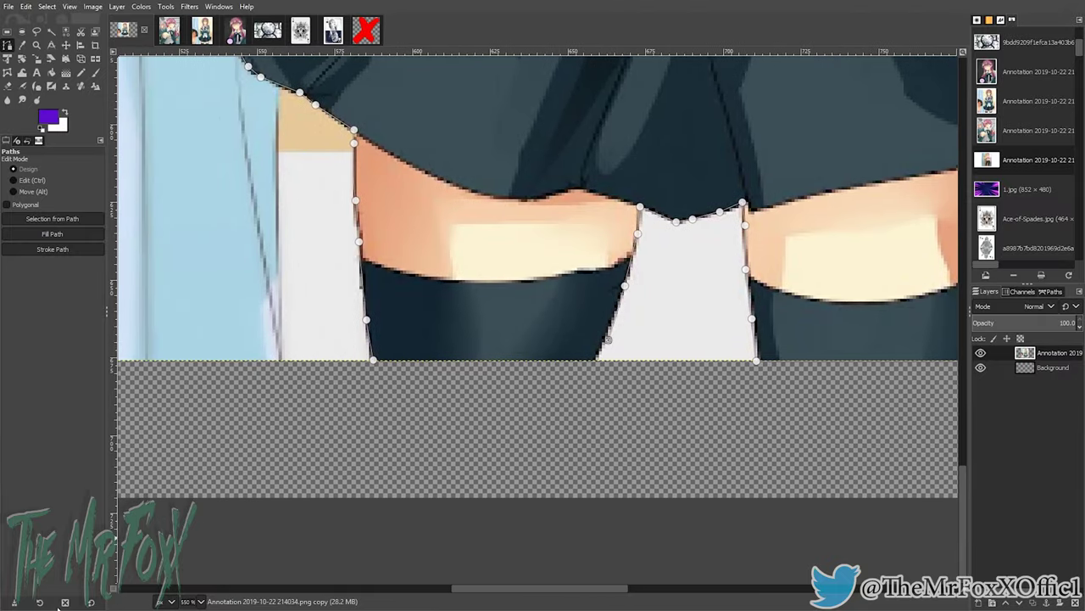
click(26, 140)
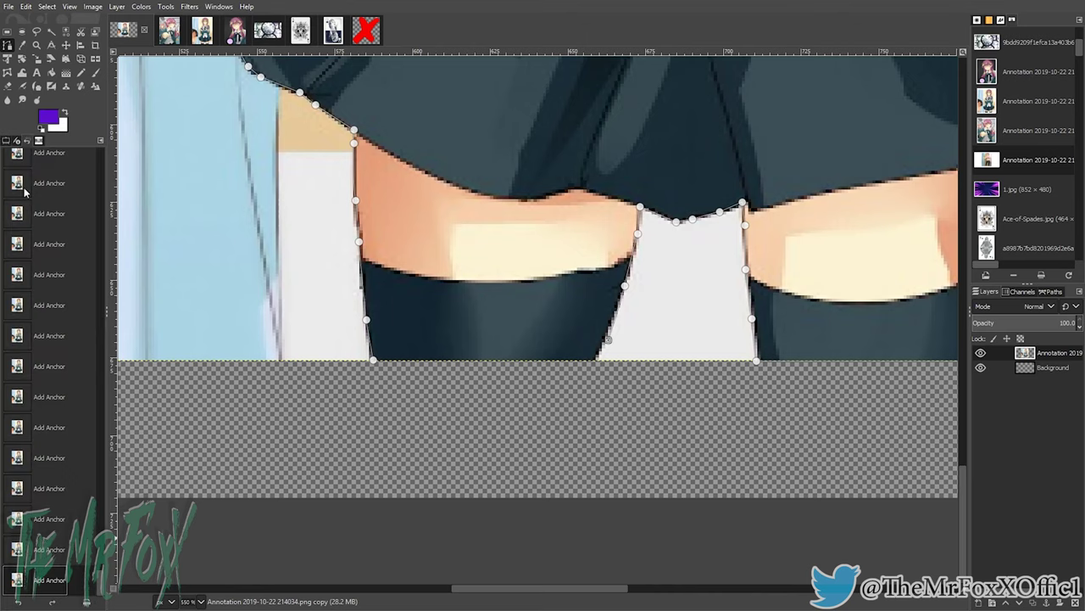
click(17, 601)
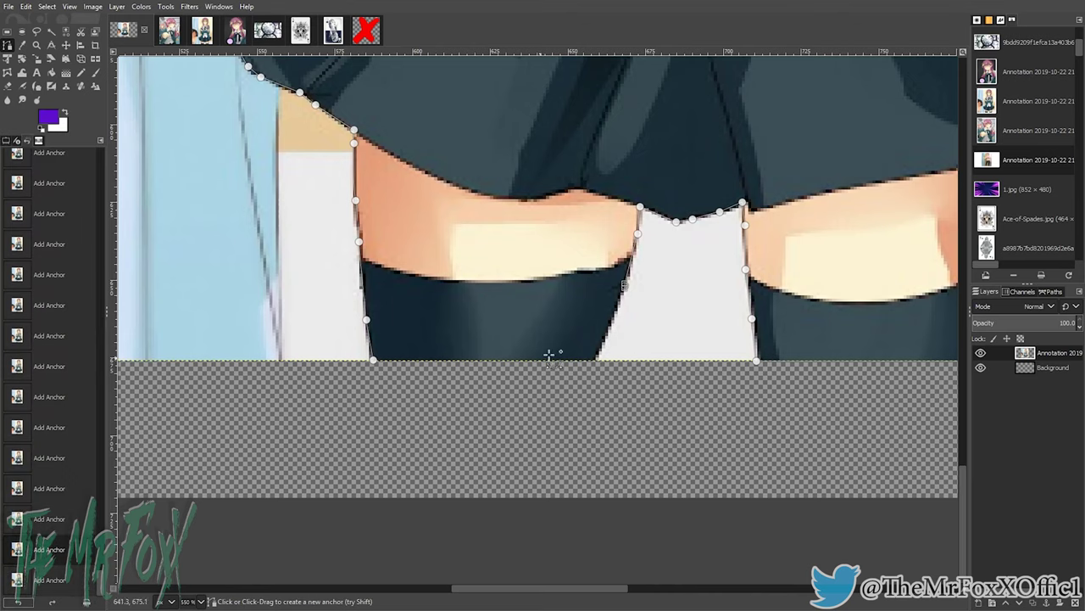
Step: Trace the path down the left stocking to the picture's lower edge and close it at the open end anchor
click(612, 315)
click(597, 360)
click(373, 361)
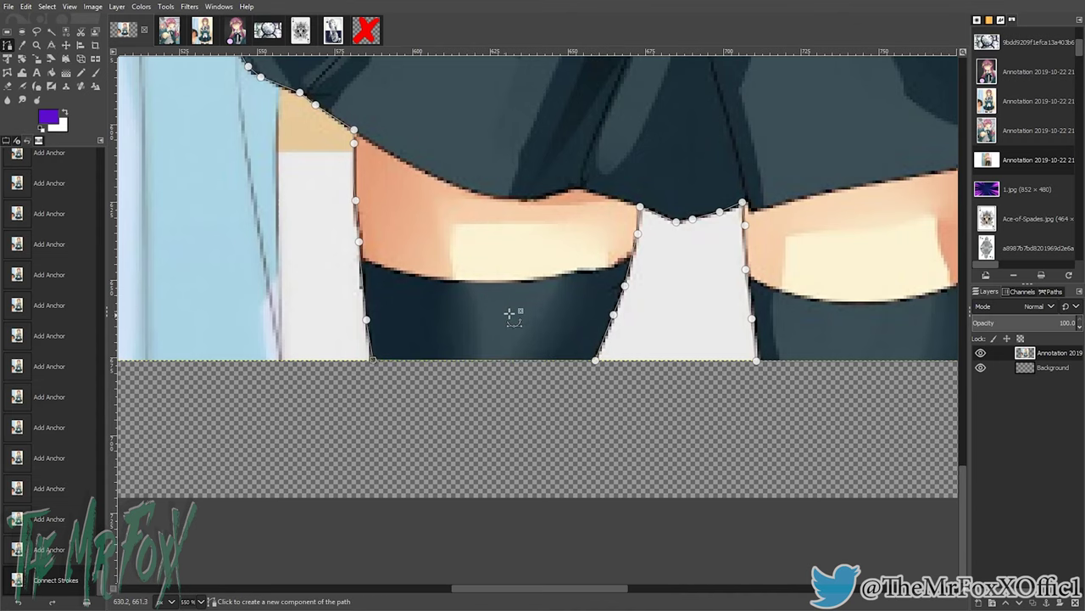
Step: Convert the closed path around the girl into a selection
scroll(492, 322, down, 8)
drag(645, 149, 701, 332)
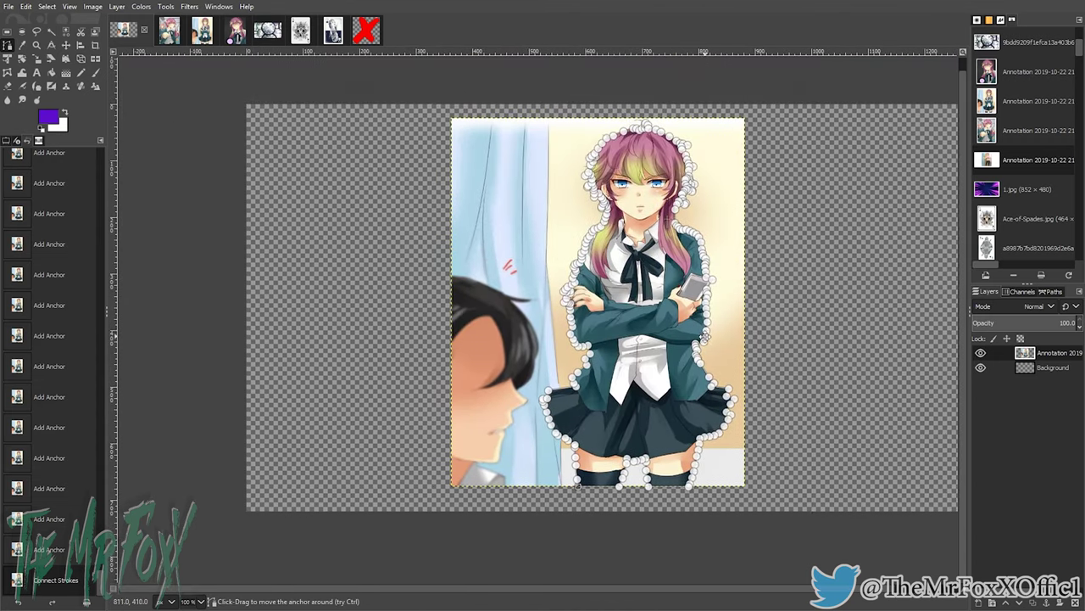
key(Return)
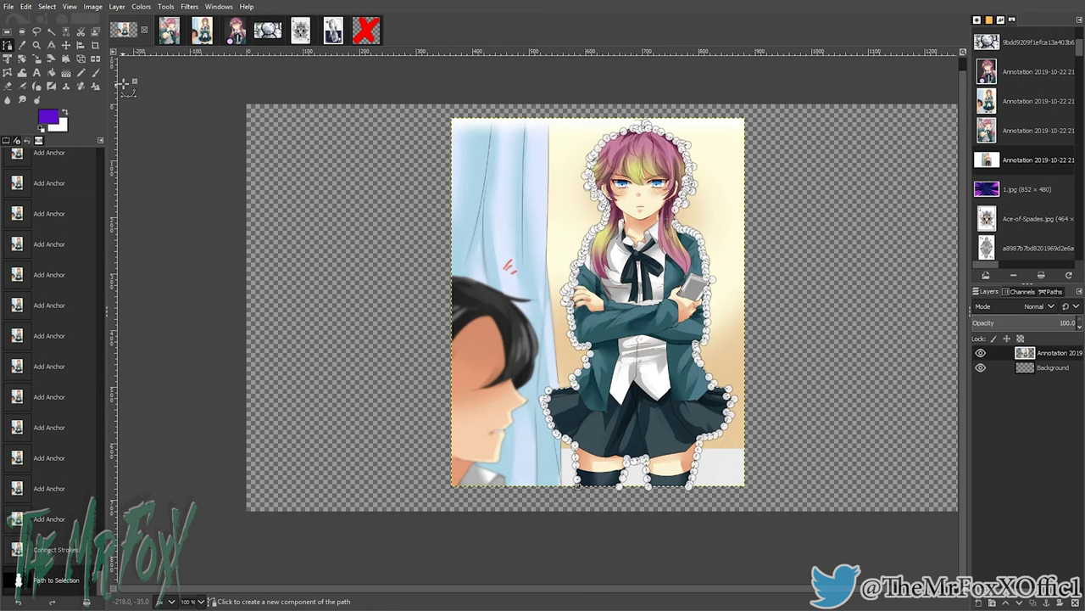
Step: Invert the selection and clear the picture's background around the girl with crossed arms
click(48, 7)
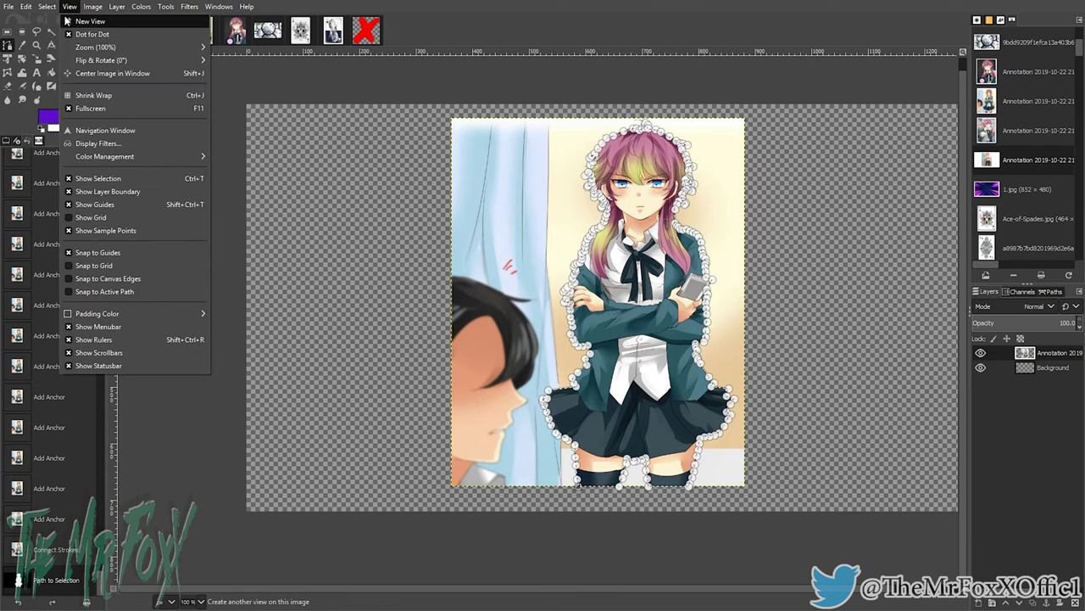
click(59, 47)
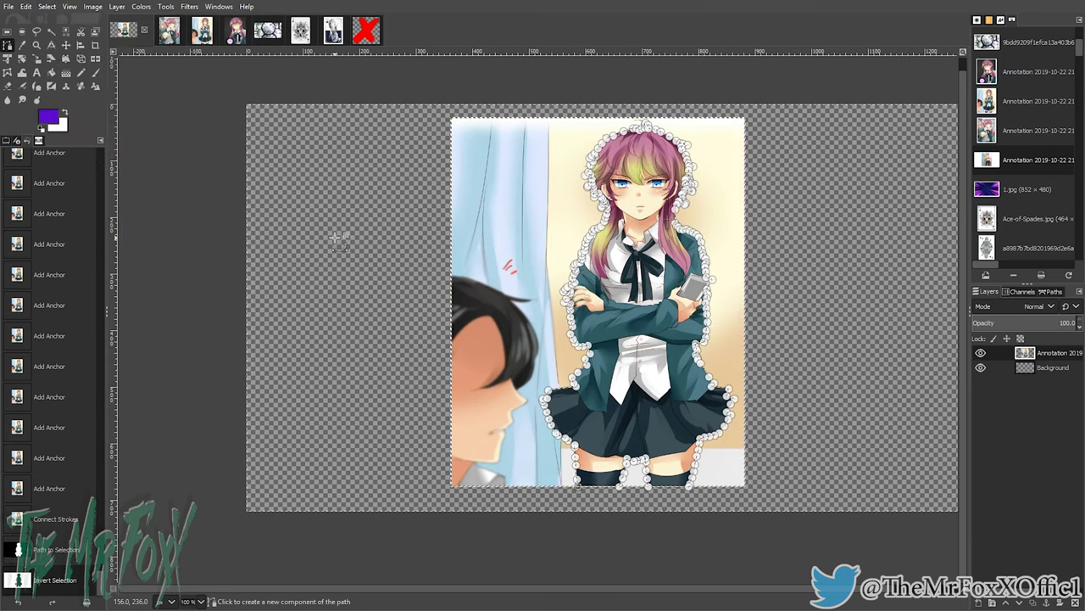
key(Delete)
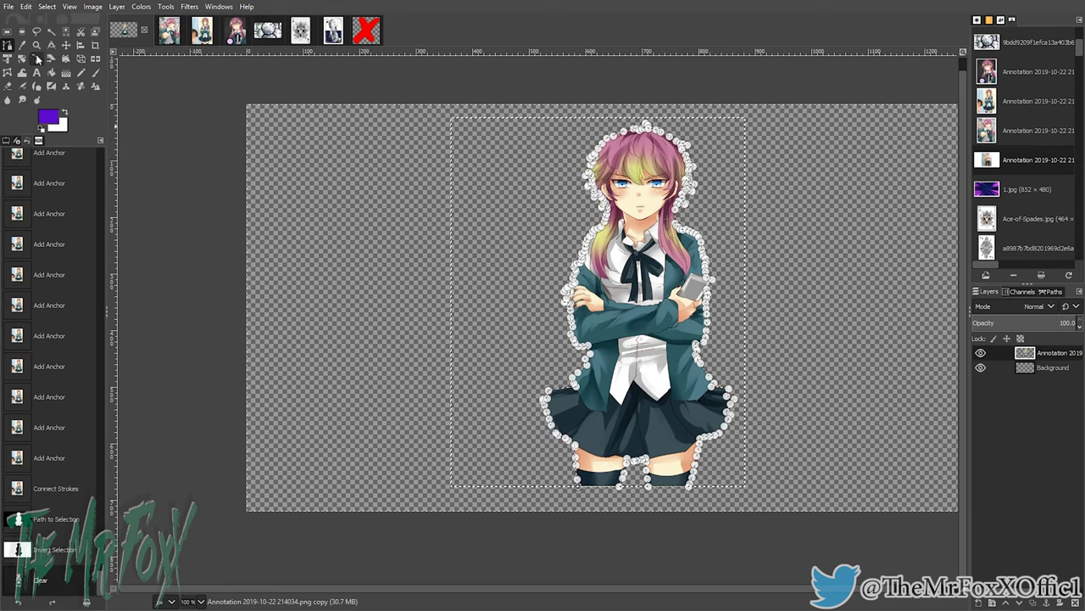
Step: Remove the selection and move the cut-out girl down so her stockings meet the canvas's lower edge
click(65, 46)
click(47, 6)
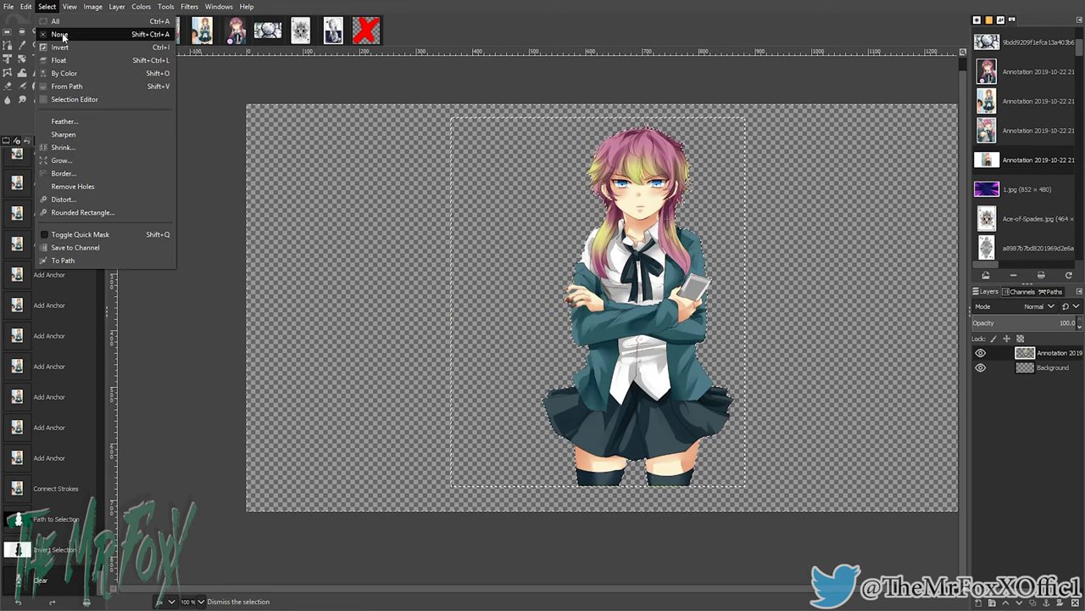
click(62, 33)
drag(749, 339, 696, 324)
drag(618, 350, 593, 375)
Step: Scale the cut-out girl's layer to 341 × 473 px, with her centred on the canvas's lower edge
click(36, 58)
click(558, 262)
drag(384, 138, 475, 231)
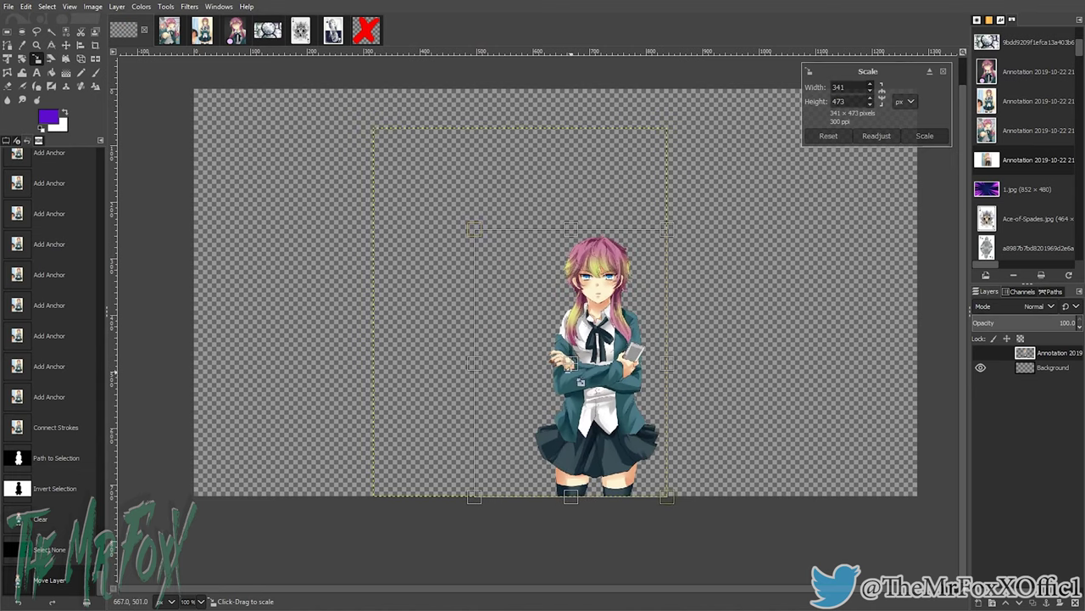
drag(581, 382, 531, 376)
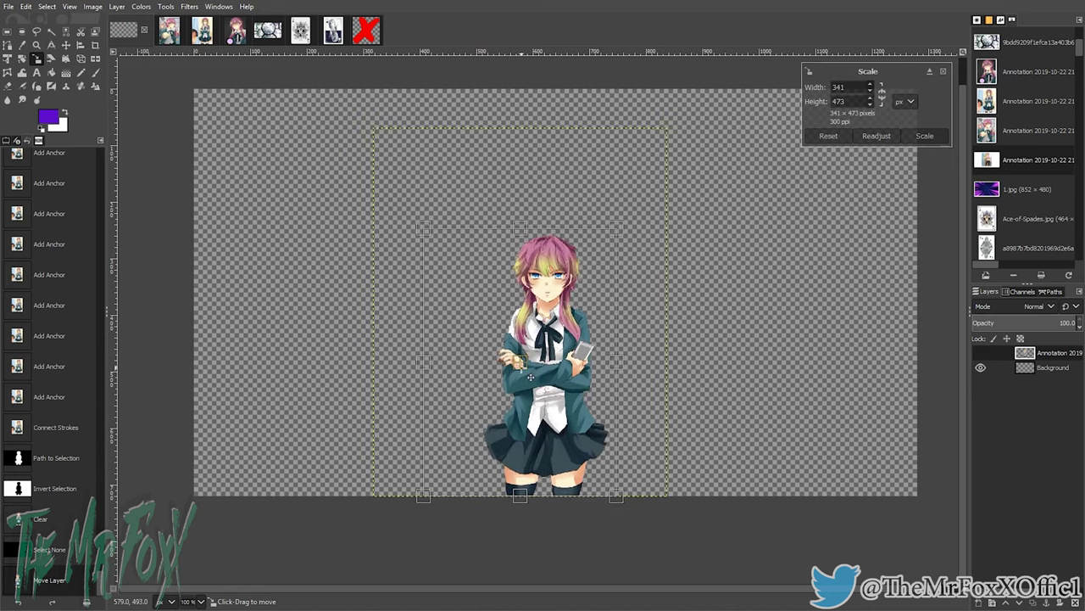
click(68, 45)
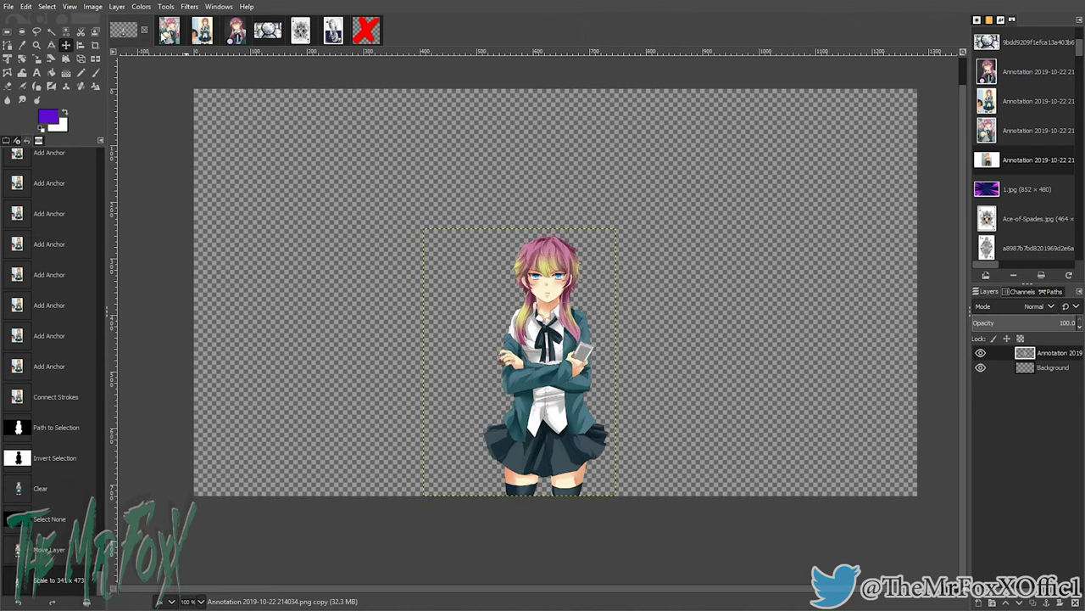
Step: Copy the picture of the pink-haired girl throwing a punch and return to the composite image
click(173, 32)
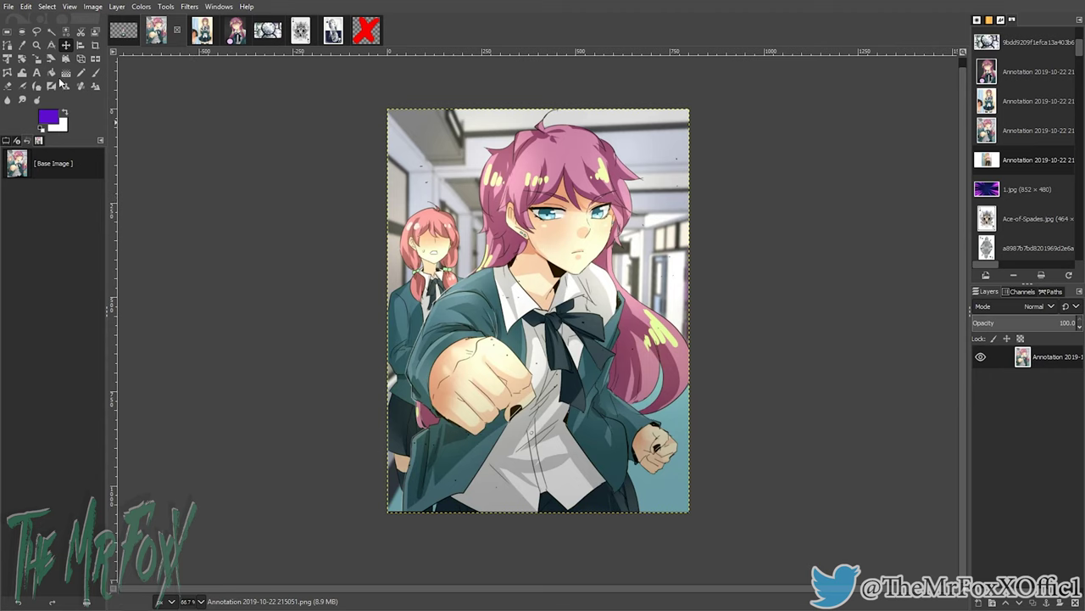
click(30, 12)
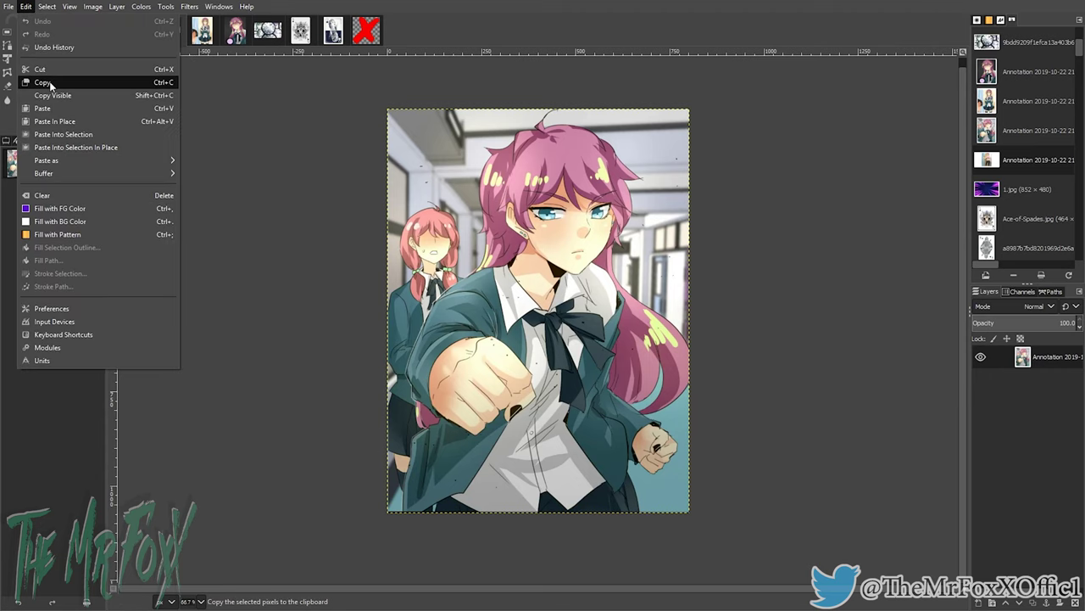
click(52, 86)
click(123, 29)
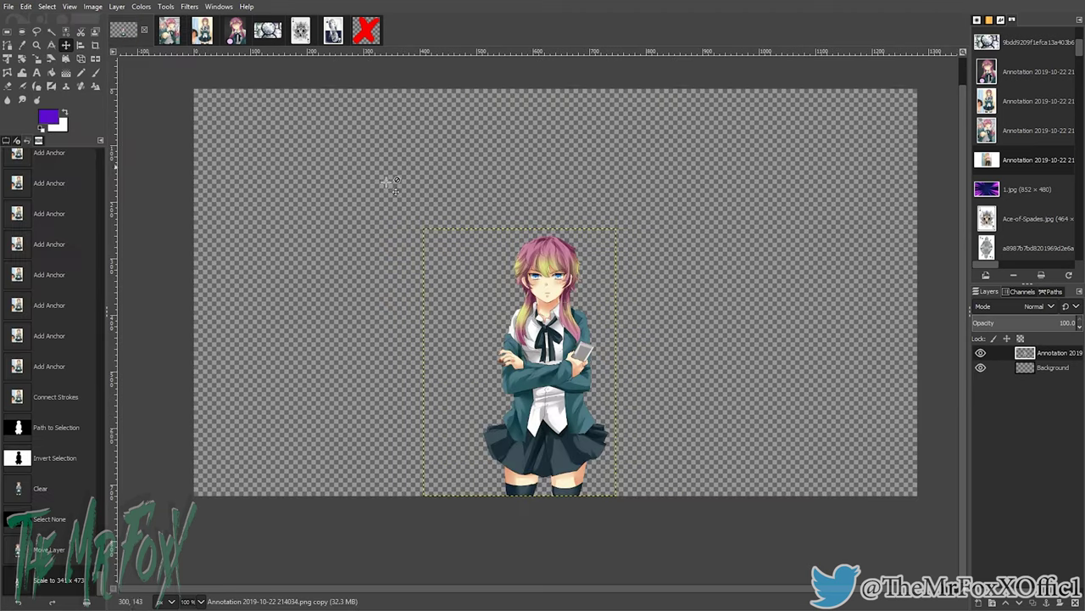
Step: Hide the cut-out girl's layer and paste the copied punching-girl picture as a new layer
click(979, 353)
click(29, 10)
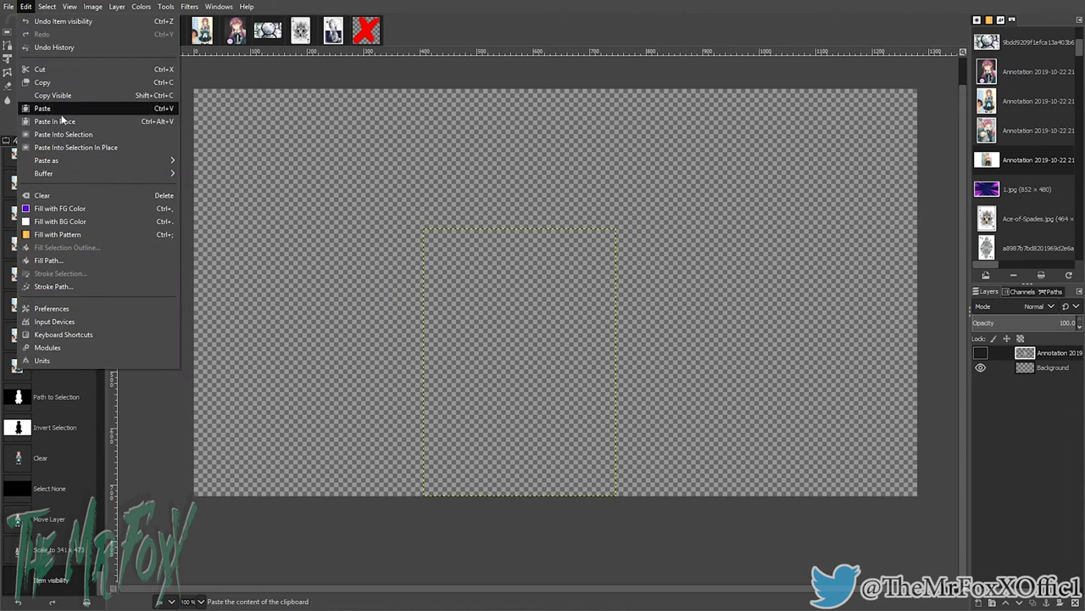
mouse_move(76, 162)
click(208, 161)
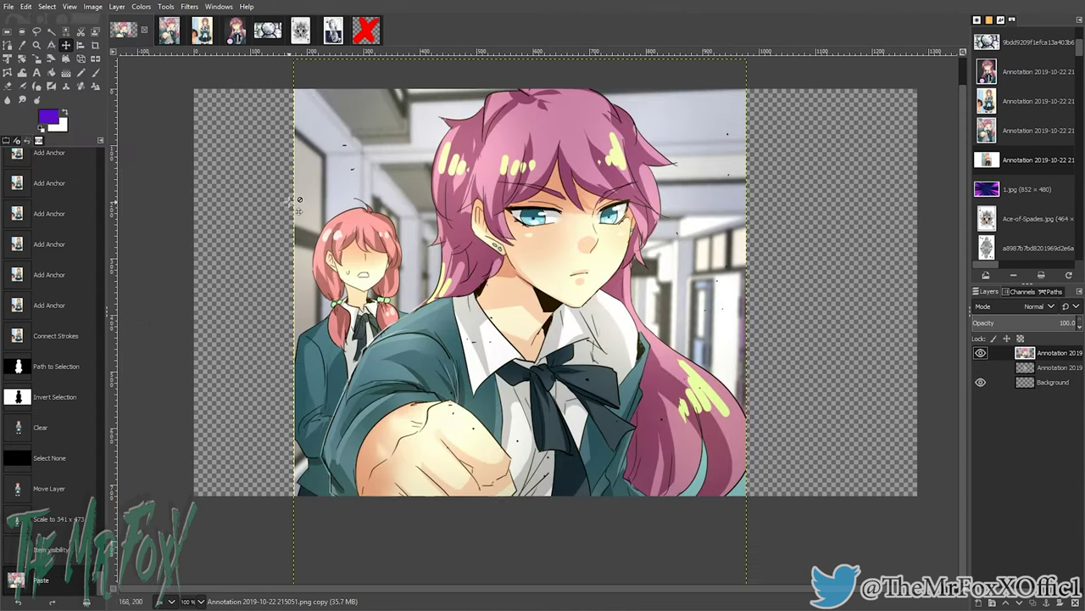
Step: Scale the punching-girl layer to 558 × 689 px and position it in the middle of the canvas
drag(315, 466, 469, 276)
drag(597, 239, 531, 316)
drag(689, 136, 703, 157)
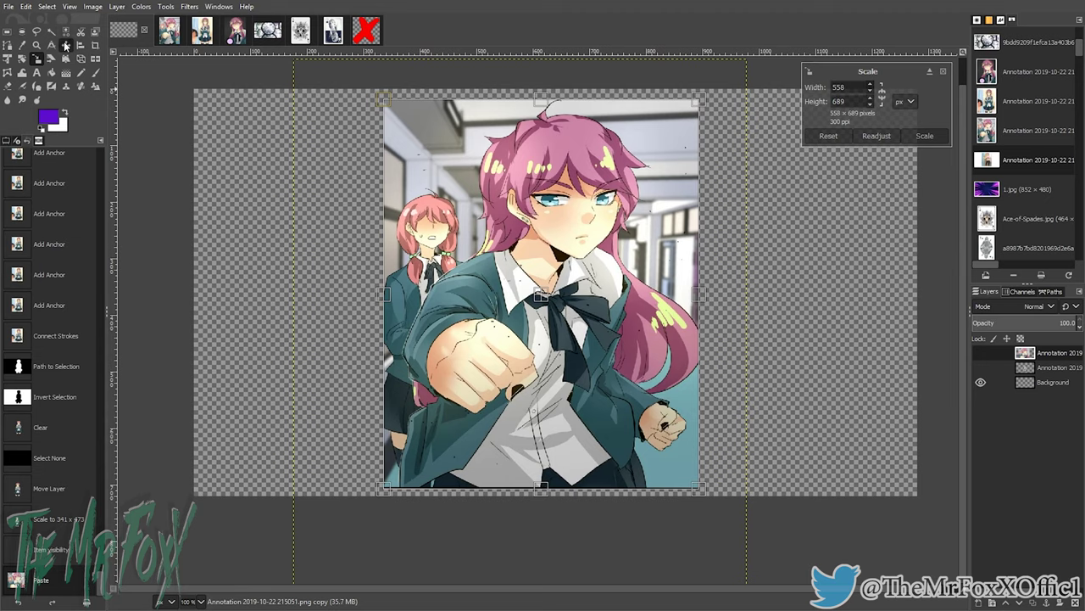
click(65, 46)
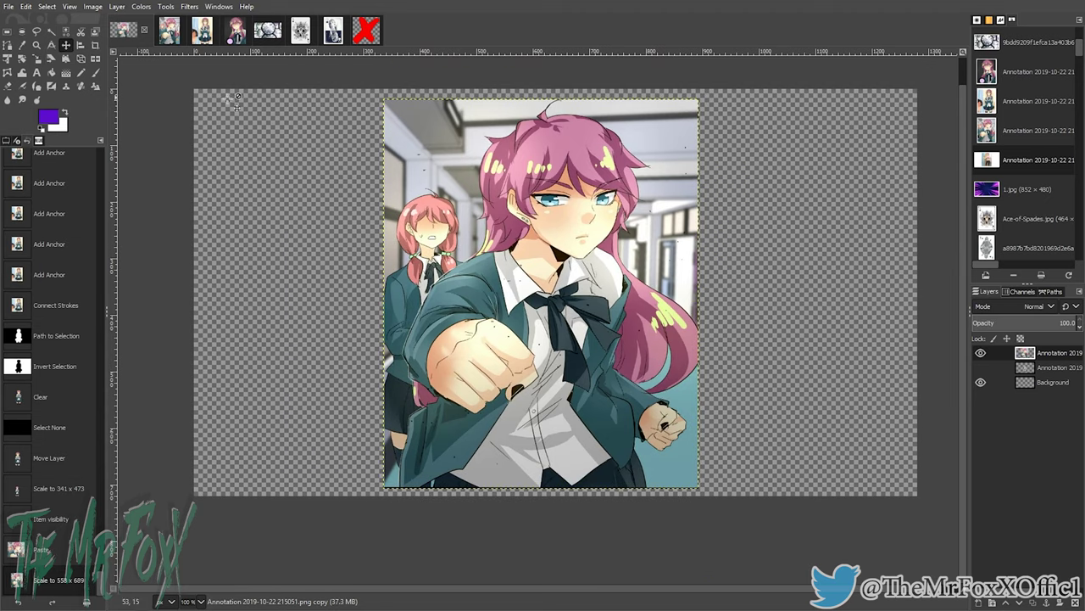
Step: Start a path at the jacket's lower left hem and trace up its outer edge to the pink hair lock below the sleeve
click(8, 45)
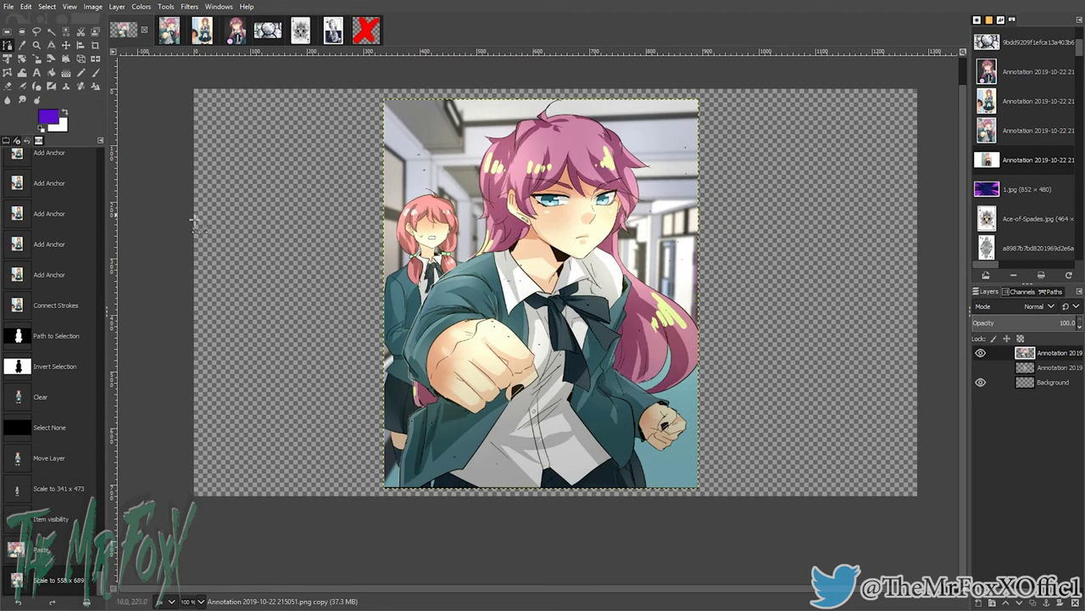
scroll(463, 433, up, 3)
drag(364, 521, 424, 434)
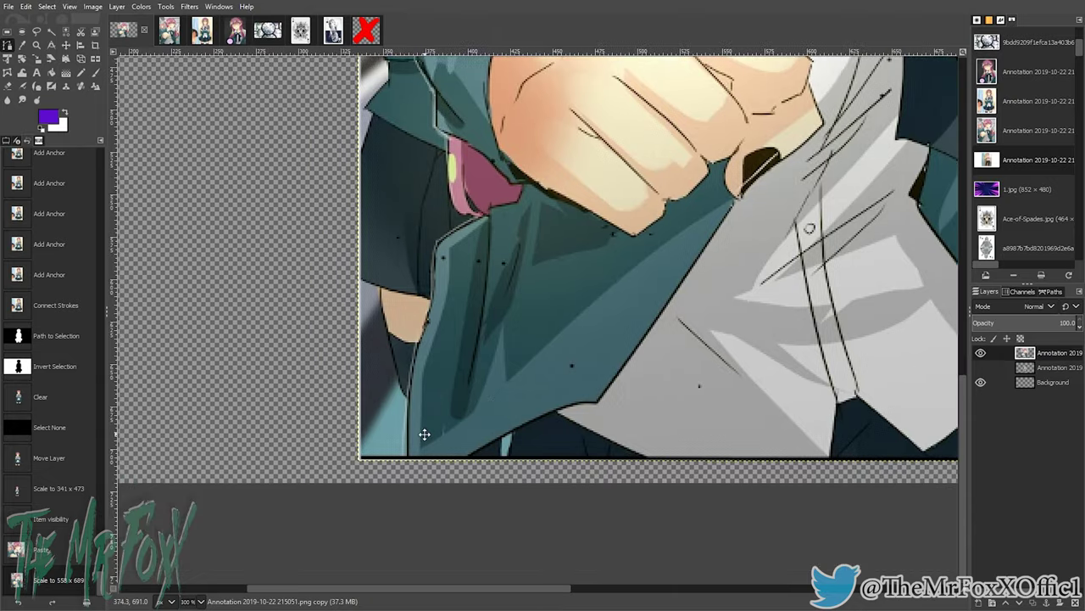
click(407, 456)
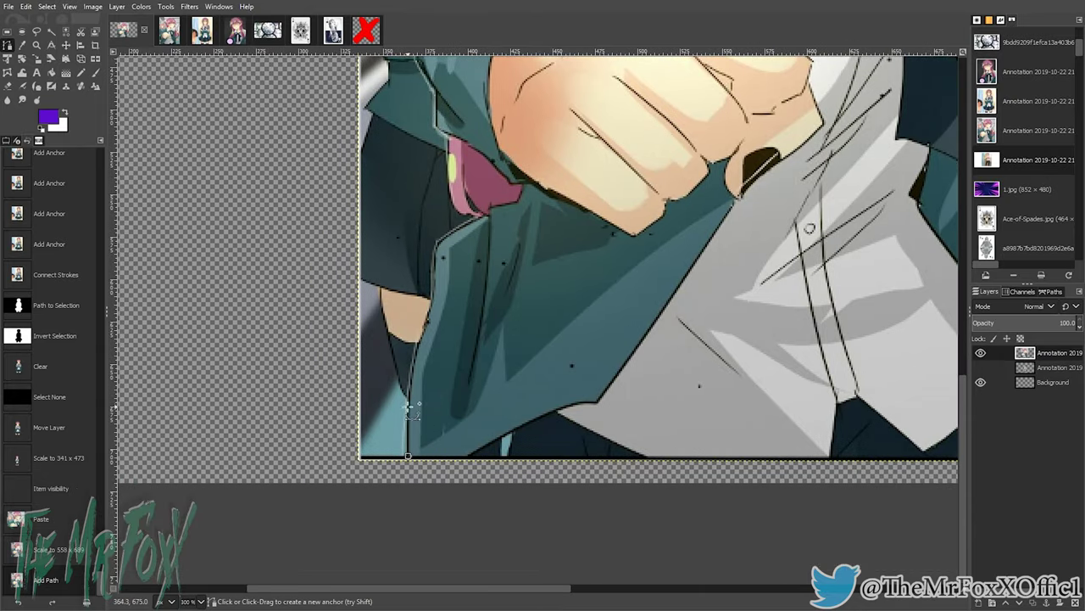
click(406, 389)
click(408, 376)
click(418, 344)
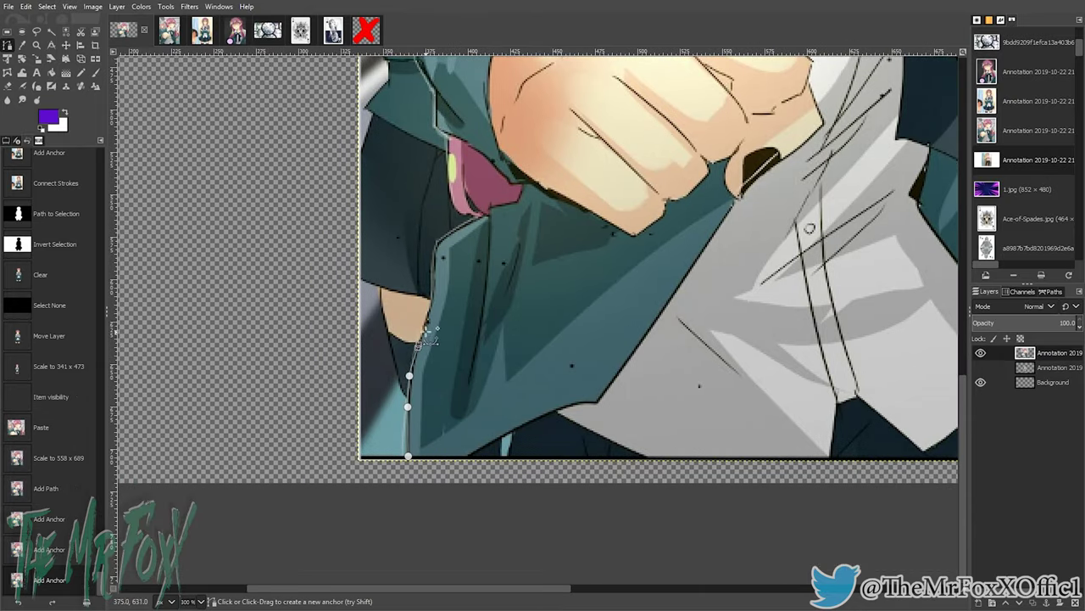
click(429, 317)
click(433, 286)
click(435, 245)
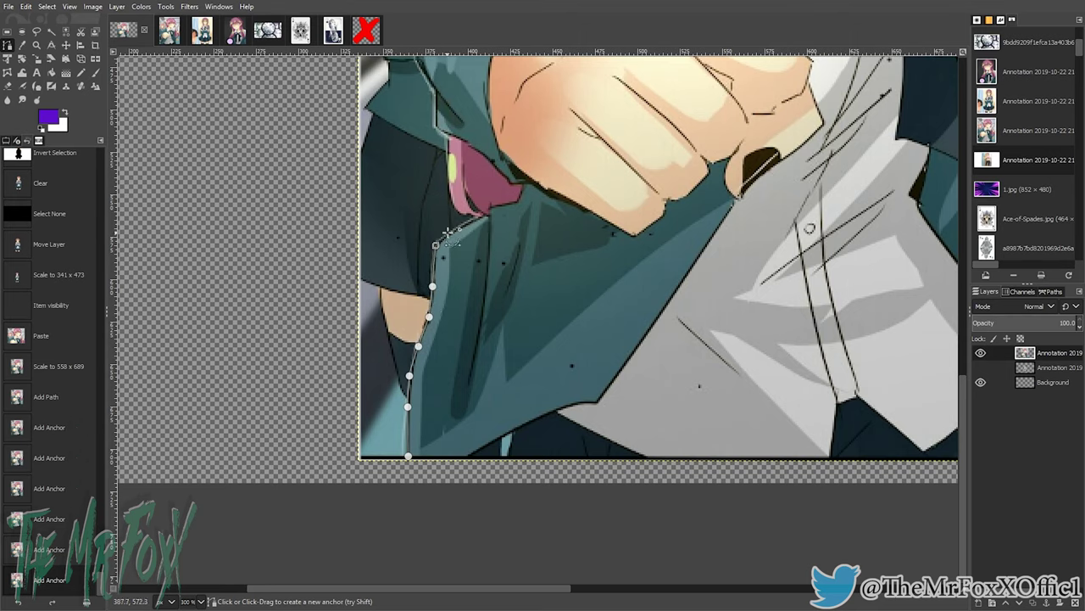
click(474, 218)
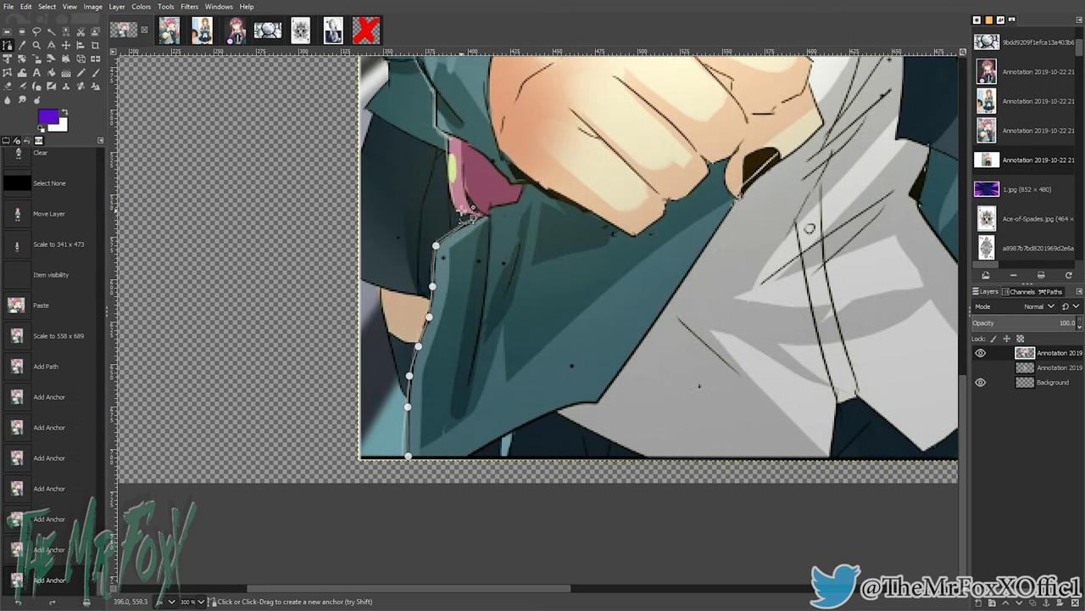
Step: Trace the path around the hair lock below the fist and up the sleeve's lower edge to the elbow
click(461, 210)
click(449, 187)
click(448, 158)
click(449, 133)
click(438, 125)
click(433, 88)
drag(445, 121, 541, 293)
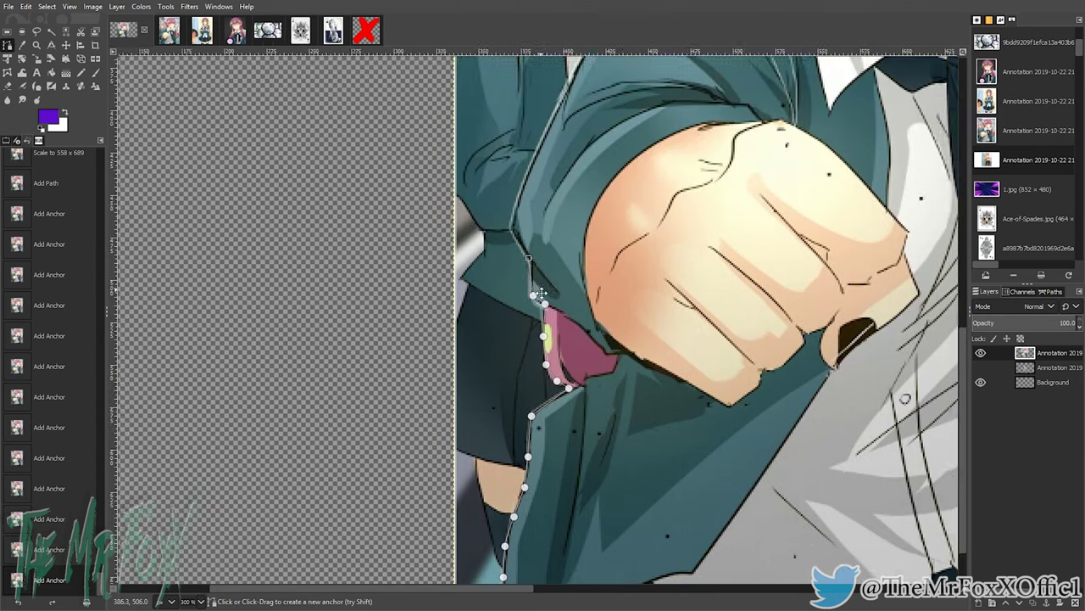
scroll(541, 293, up, 2)
scroll(541, 292, left, 1)
click(526, 255)
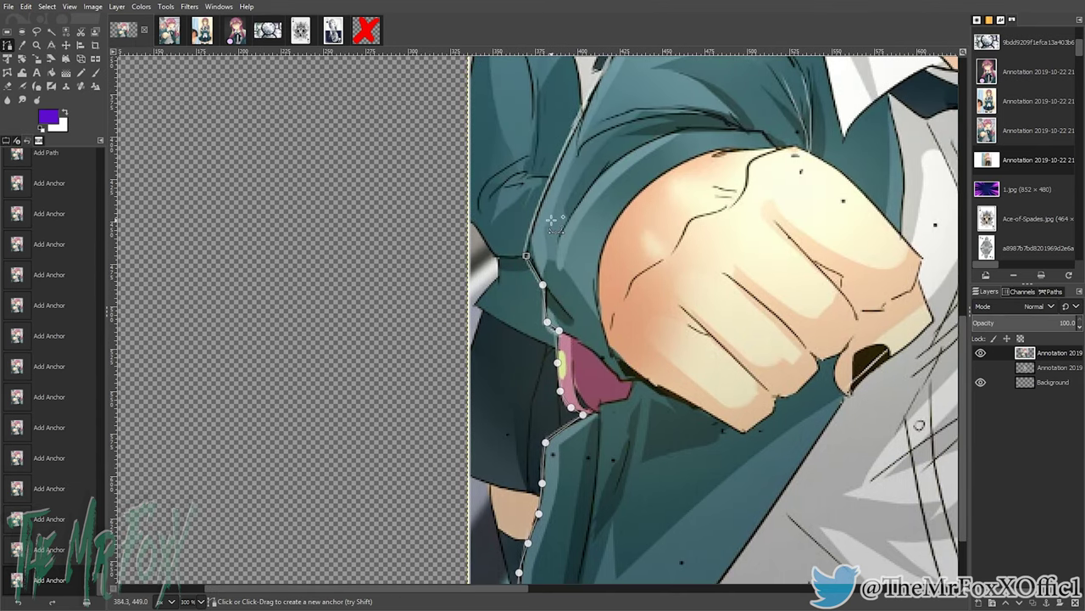
Step: Continue the path from the elbow up the outer edge of the punching arm to the shoulder
click(539, 205)
click(566, 150)
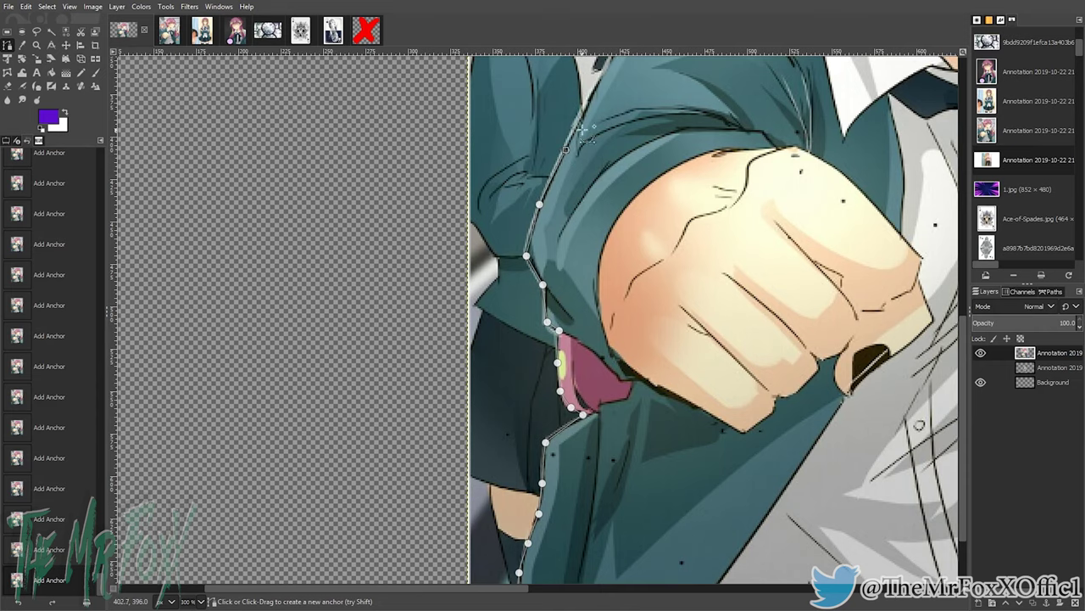
click(585, 107)
drag(599, 77, 552, 385)
click(553, 380)
click(572, 356)
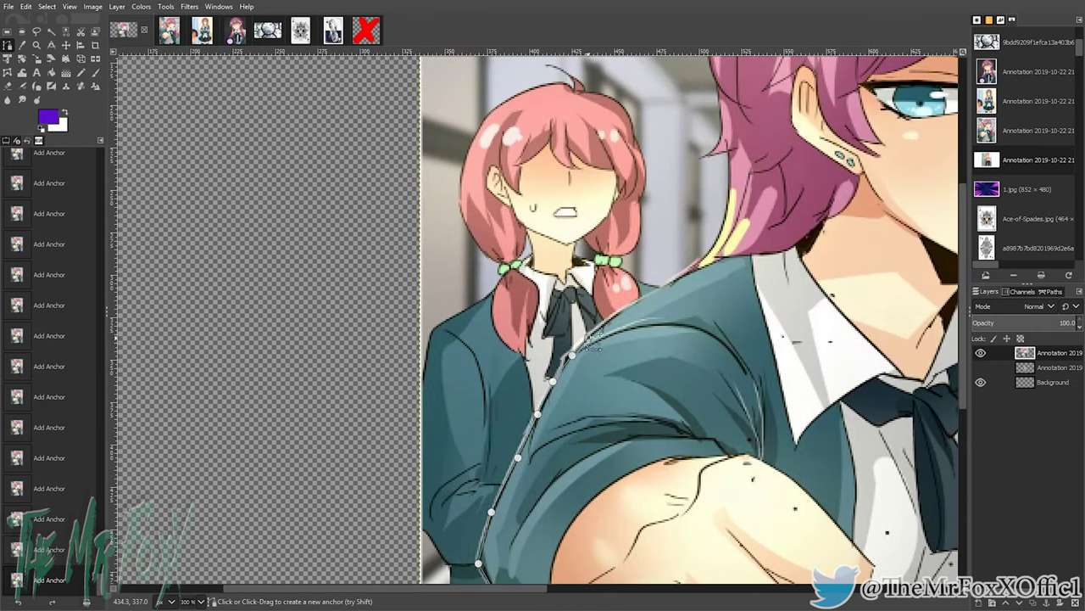
click(588, 338)
click(607, 322)
click(677, 276)
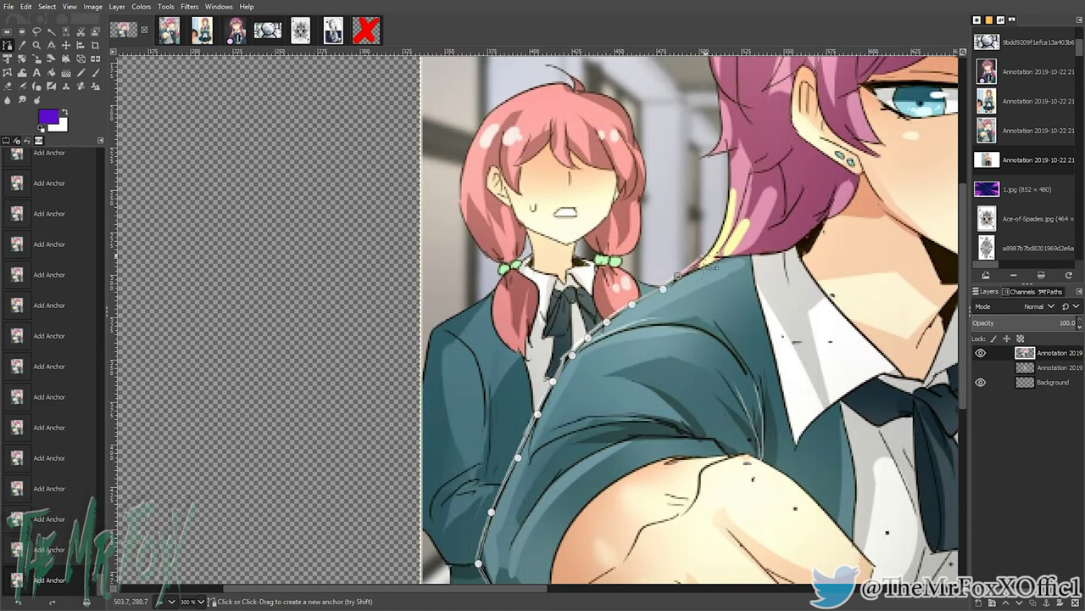
Step: Trace the path up the hair from the shoulder, around the small pointed strand and along the side of the head
click(705, 255)
click(725, 219)
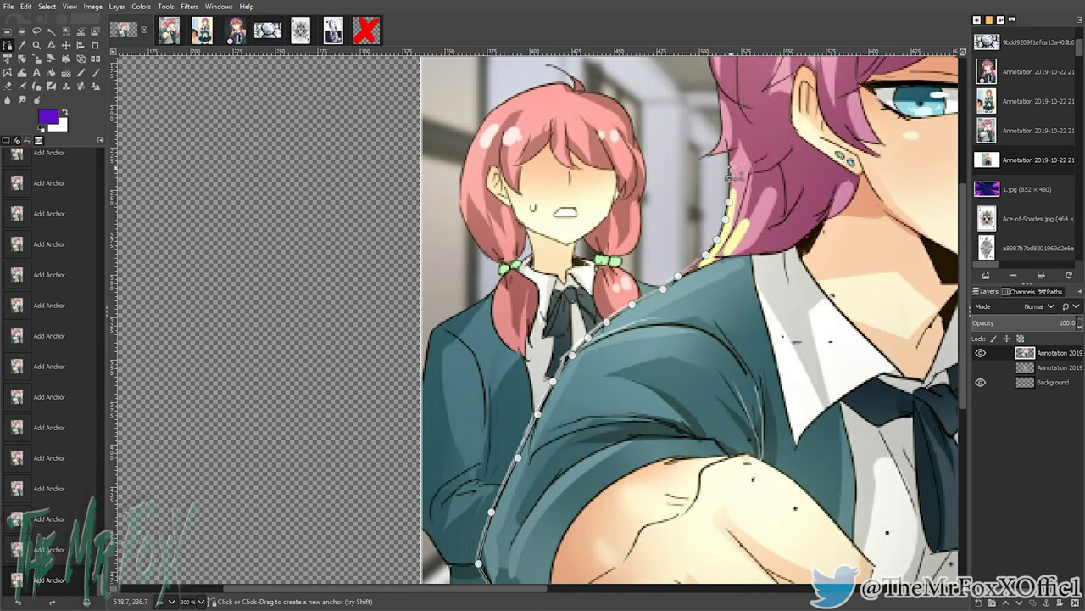
scroll(734, 176, up, 3)
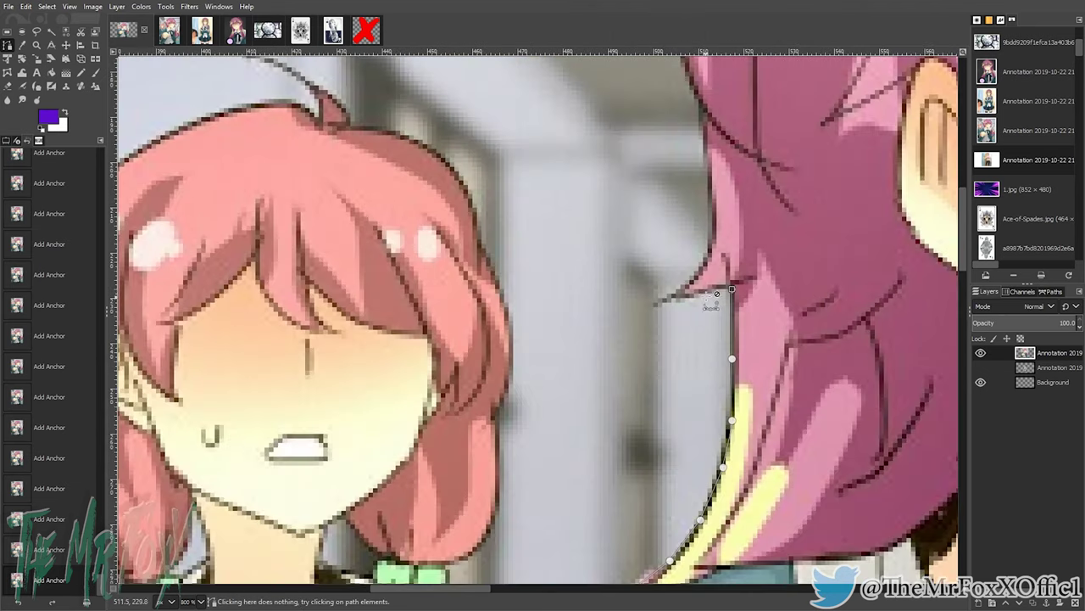
click(709, 255)
click(710, 193)
click(707, 150)
click(707, 124)
drag(701, 100, 699, 84)
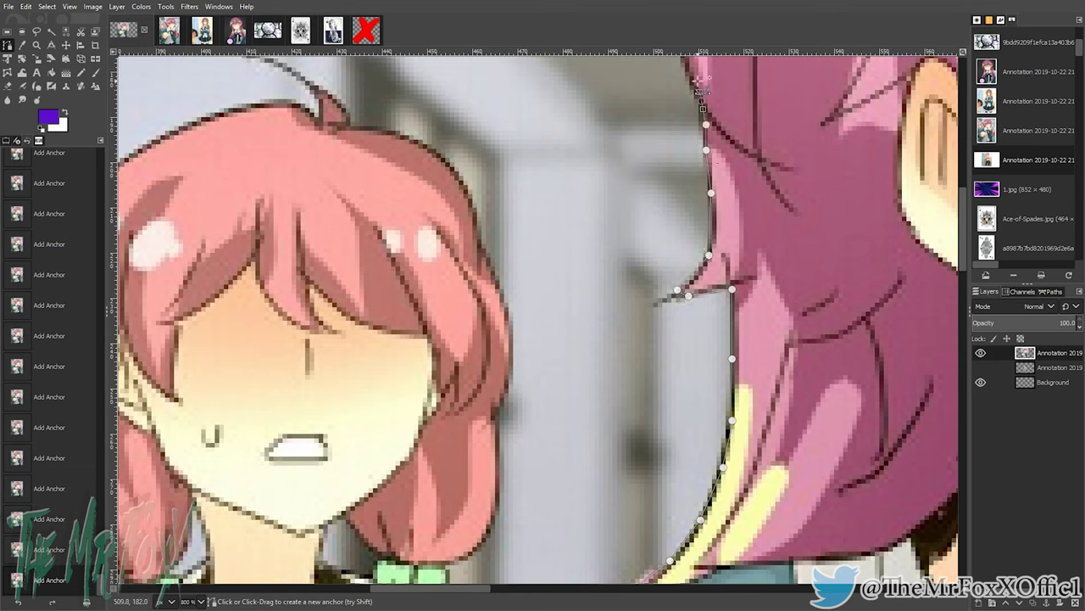
Step: Continue the path up the side of the hair to the base of the pointed tuft near the crown
scroll(690, 77, up, 5)
click(693, 284)
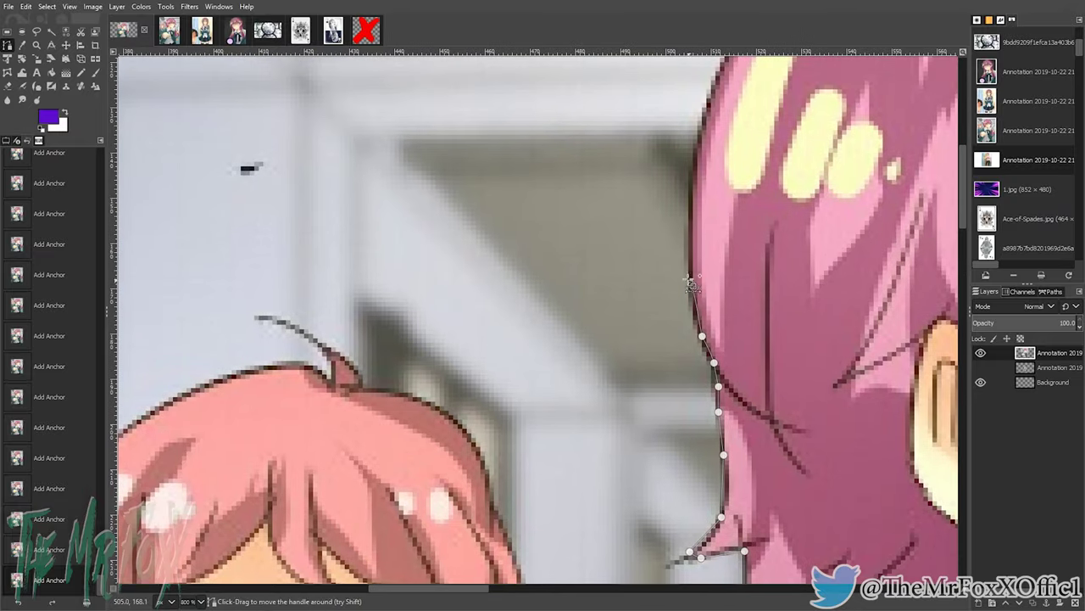
click(692, 177)
click(703, 122)
drag(755, 83, 611, 386)
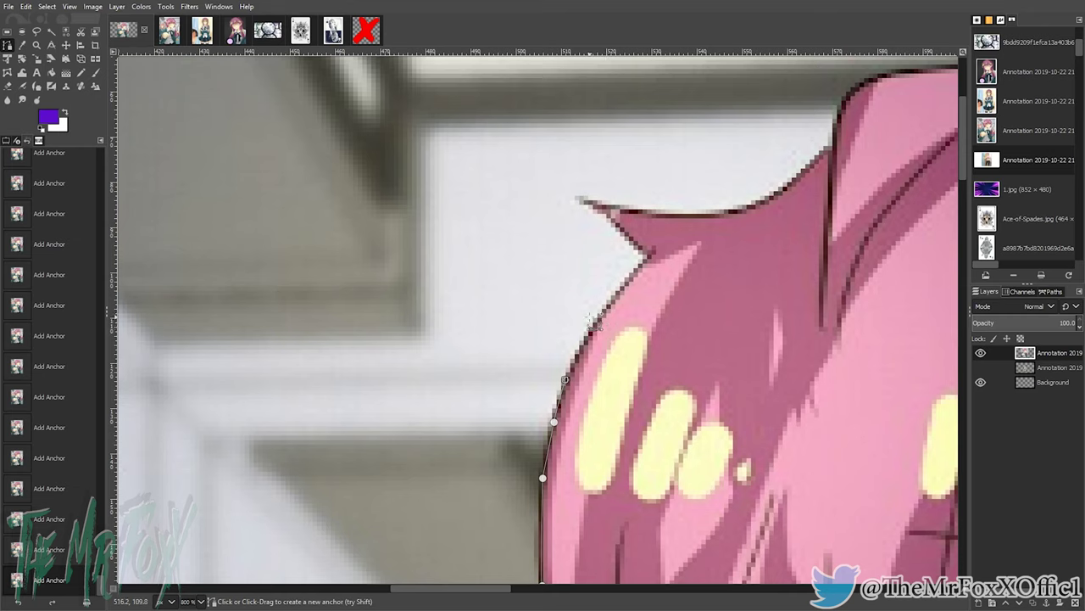
click(595, 325)
click(651, 255)
Step: Trace the path around the pointed tuft's tip and along its upper edge to the next hair lock
click(588, 206)
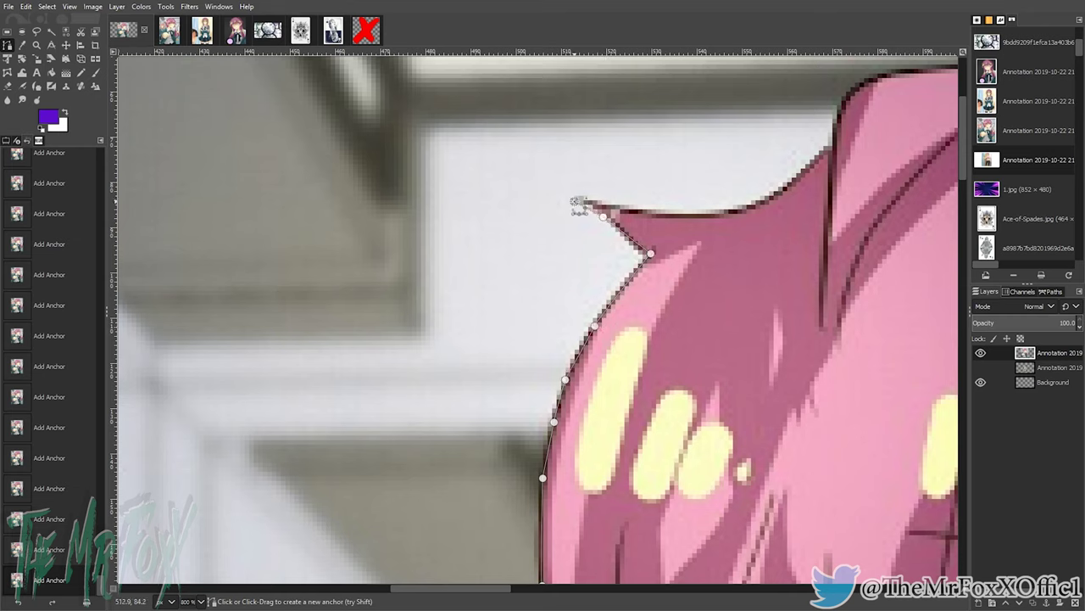
click(634, 212)
click(737, 211)
click(775, 194)
click(837, 125)
drag(847, 125, 561, 424)
Step: Continue the path over the hair lock and around the small tuft on the crown, leaving out its thin strand
click(562, 399)
click(601, 375)
click(700, 369)
click(750, 365)
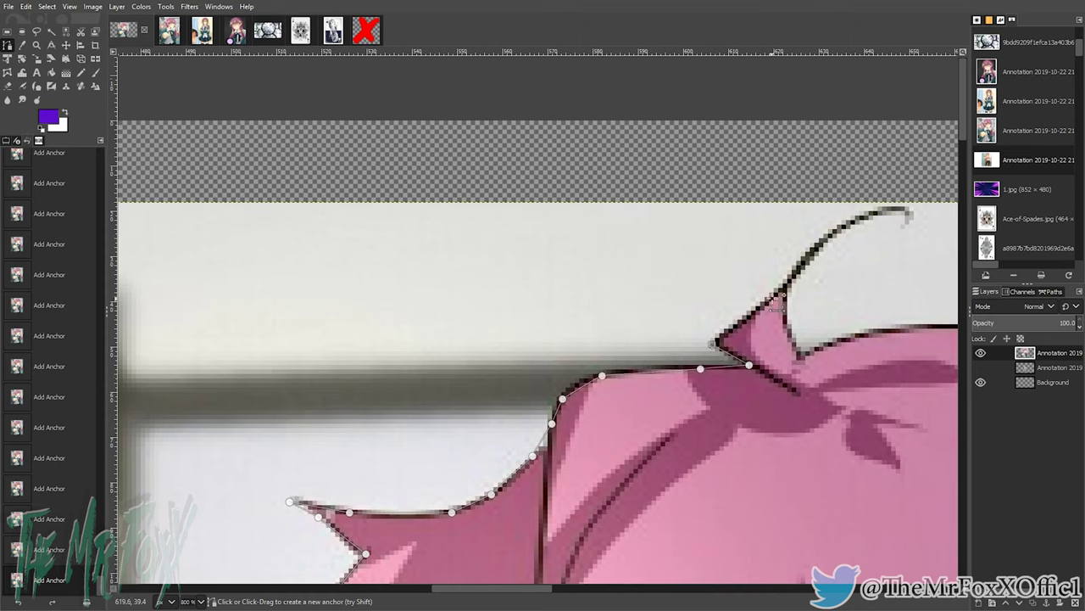
click(782, 290)
click(786, 318)
drag(820, 361, 349, 327)
Step: Trace the path across the top of the head from the small tuft to the notch in the right side of the hair
click(395, 302)
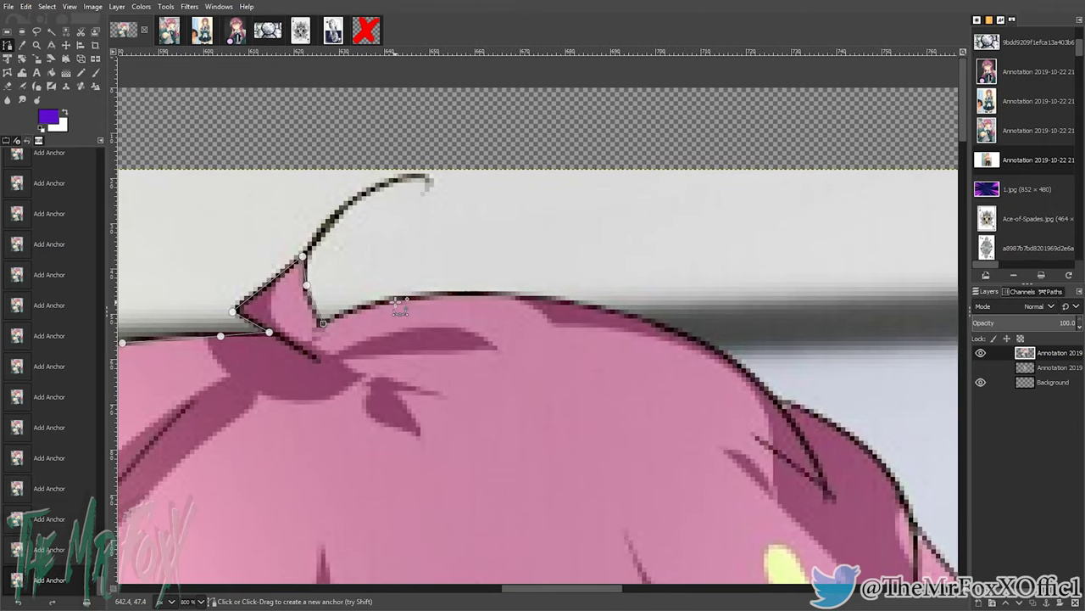
click(497, 295)
click(579, 303)
click(647, 318)
click(697, 340)
click(743, 372)
click(776, 398)
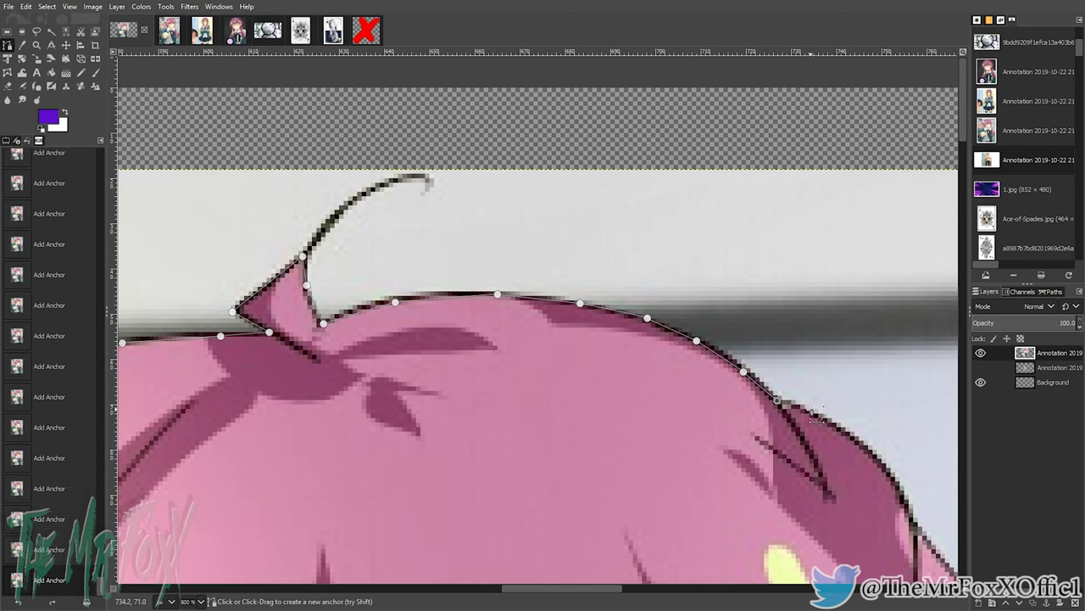
Step: Continue the path over the dark lock on the right of the head, around the pointed lock's tip and back underneath
scroll(812, 415, down, 3)
scroll(813, 416, right, 5)
click(467, 210)
click(494, 255)
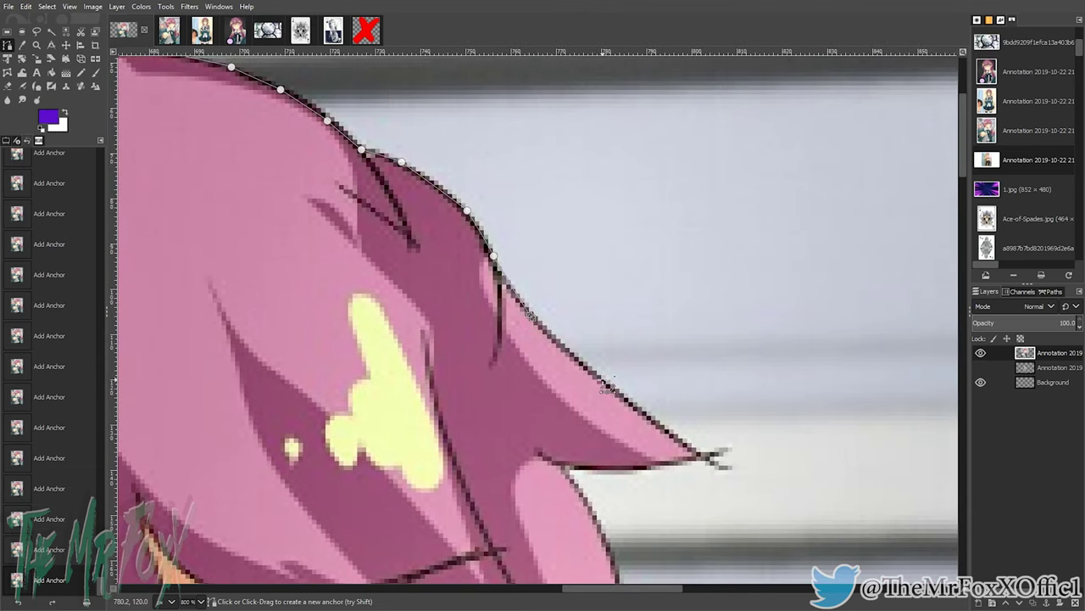
click(605, 384)
click(698, 456)
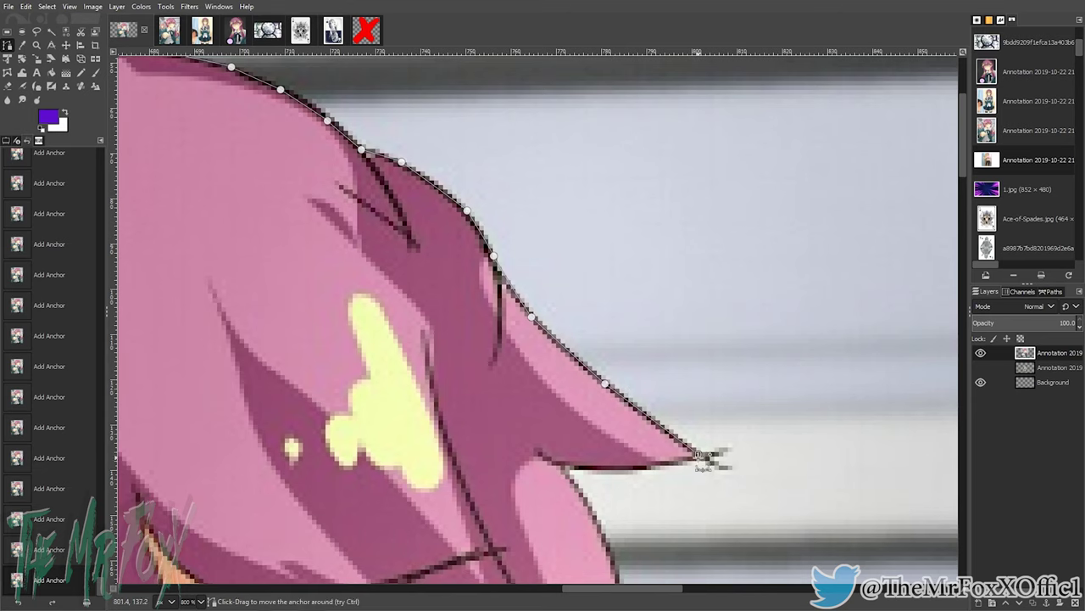
click(560, 467)
Step: Trace the path down the curved outer edge of the hair below the pointed lock
drag(594, 507, 581, 174)
click(603, 187)
click(623, 284)
click(625, 332)
click(614, 371)
click(584, 428)
click(550, 485)
Step: Continue the path around the small hair tip at the lower end of the curved lock
drag(516, 528, 717, 197)
click(734, 194)
click(756, 243)
click(743, 245)
click(709, 214)
Step: Trace the path down the side of the long hair from the small tip to beside the neck
click(692, 219)
click(681, 251)
click(675, 280)
click(680, 427)
click(689, 459)
click(705, 489)
Step: Continue the path along the upper edge of the flowing hair, over the shoulder, to near the picture's right border
scroll(728, 459, down, 1)
drag(727, 458, 457, 113)
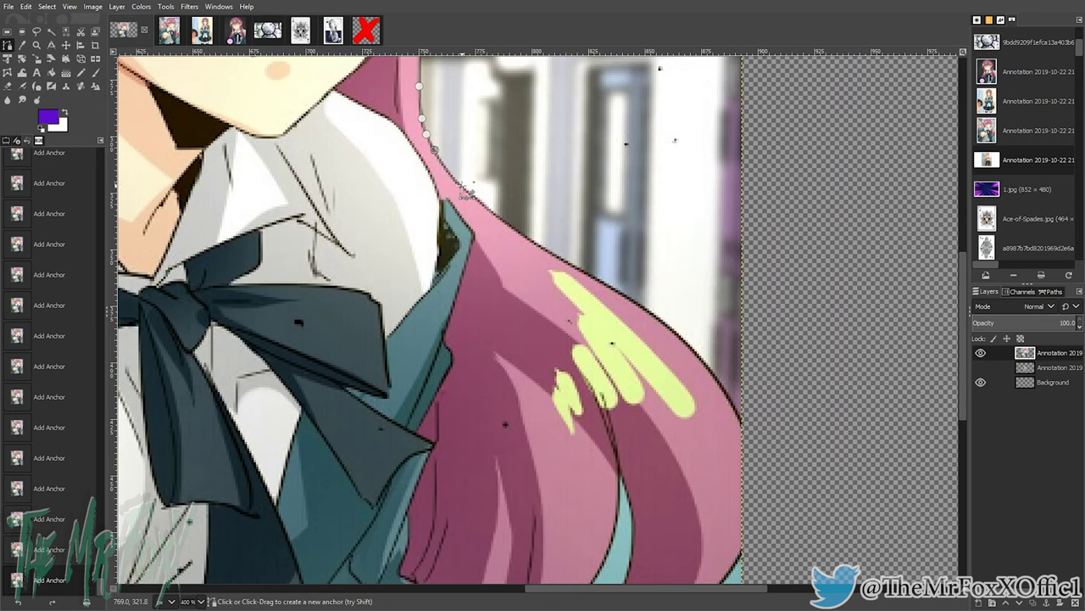
click(501, 218)
click(640, 306)
click(683, 337)
click(728, 396)
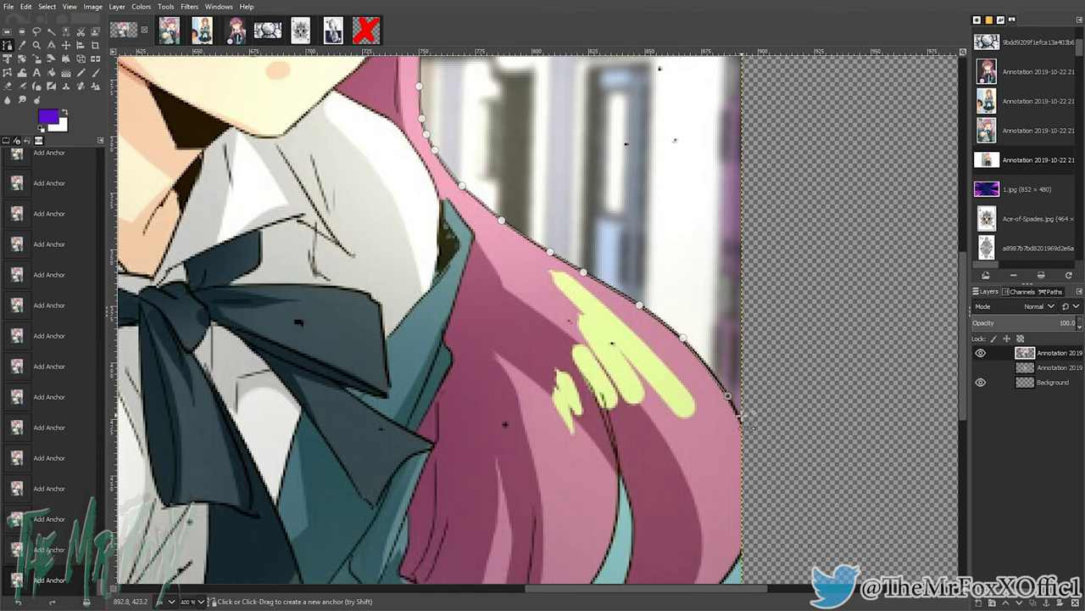
Step: Trace the path down the picture's right border and along the lower outer edge of the flowing hair
scroll(745, 423, down, 5)
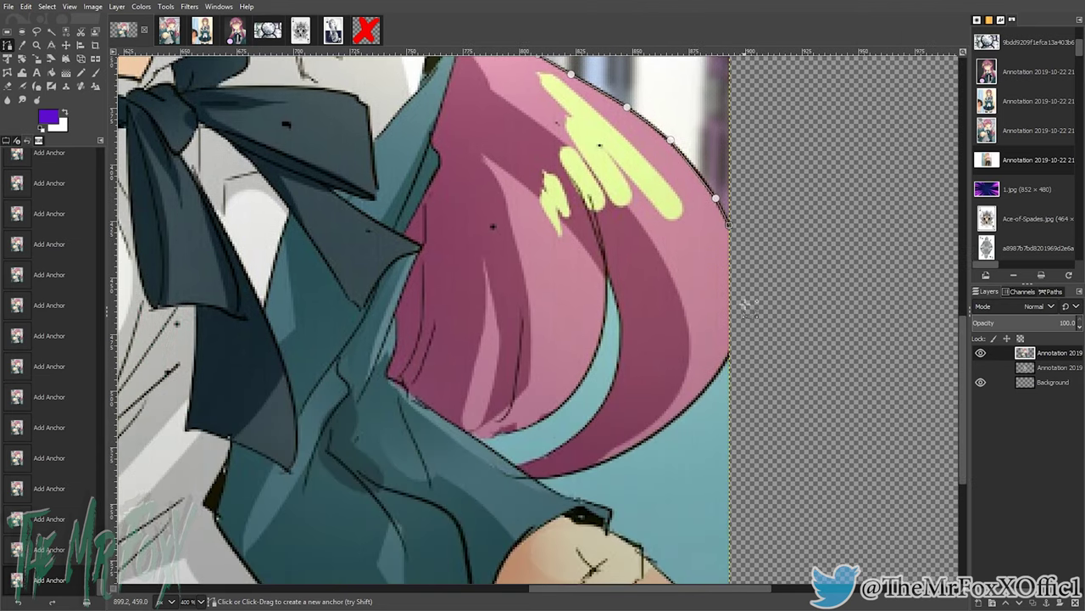
click(724, 359)
click(679, 416)
click(624, 455)
click(596, 465)
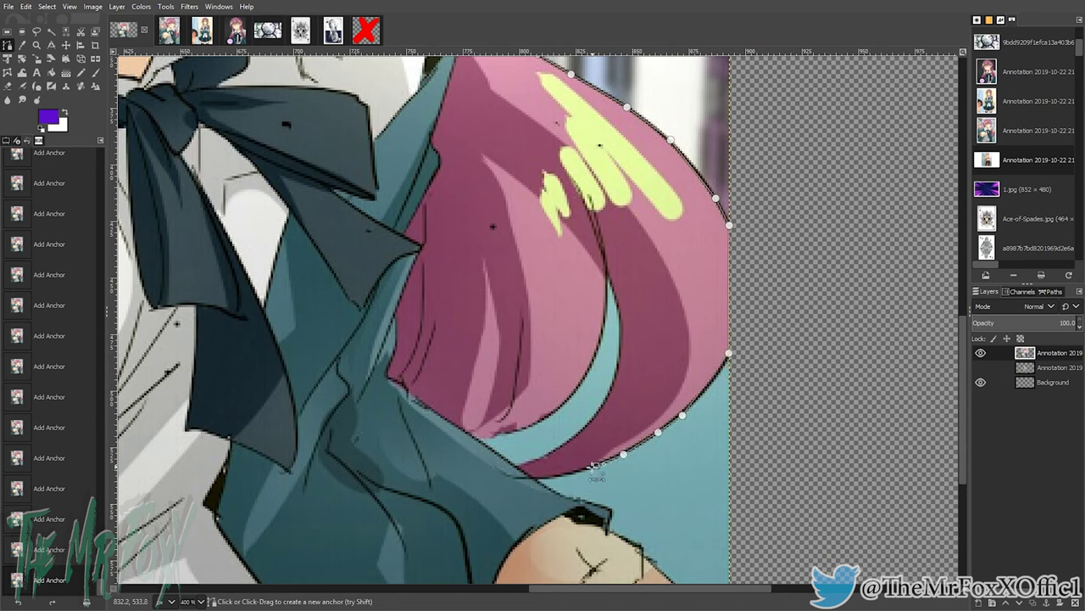
Step: Continue the path around the outer lock's tip at the sleeve and up its inner edge to the top of the gap
click(528, 466)
click(552, 450)
click(17, 602)
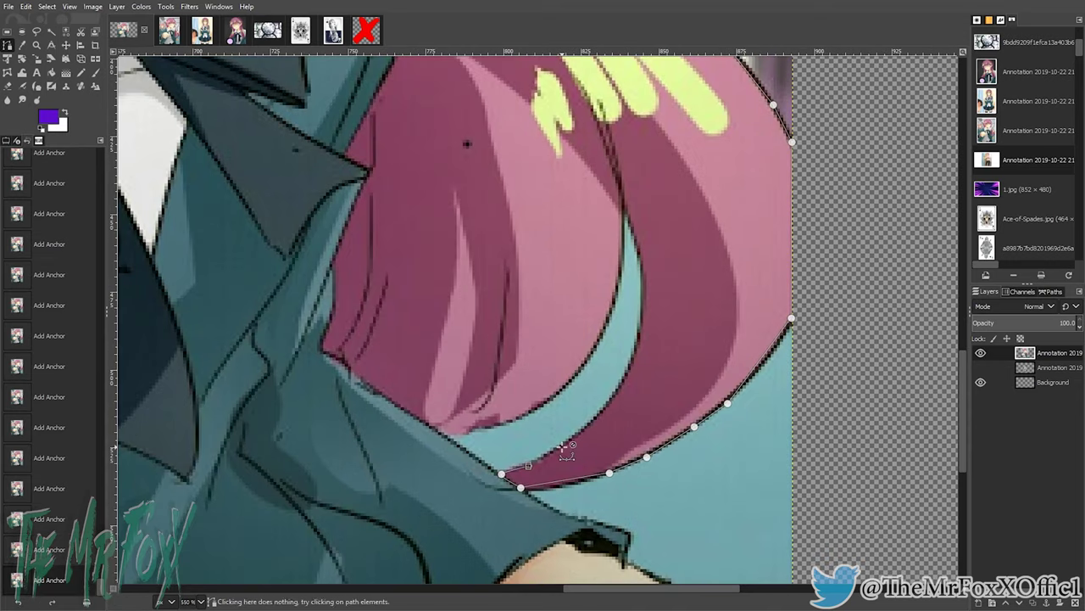
scroll(563, 448, up, 1)
click(588, 430)
click(610, 402)
click(641, 320)
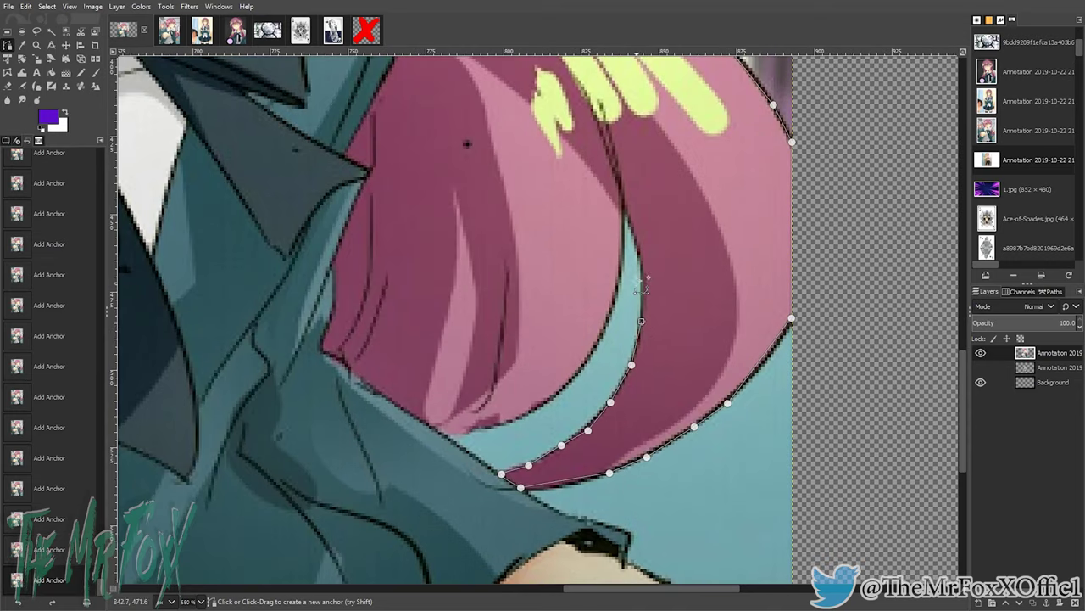
click(642, 263)
click(636, 243)
click(626, 210)
Step: Trace the path down the other side of the gap, along the inner lock's edge to the sleeve
click(622, 236)
click(594, 349)
click(575, 378)
click(547, 404)
click(513, 422)
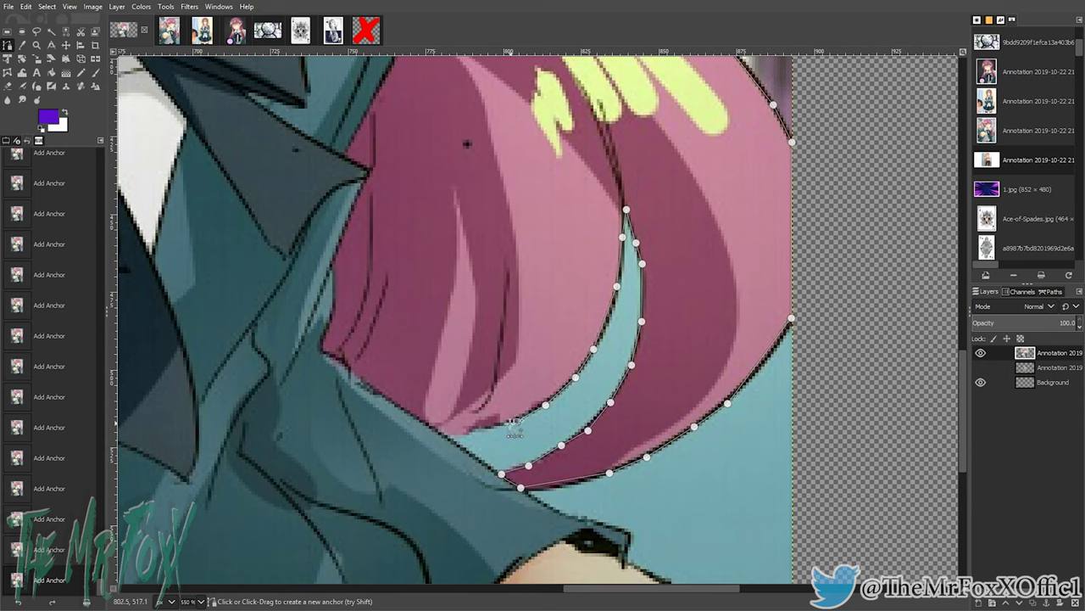
click(478, 428)
Step: Continue the path along the upper edge of the sleeve to the corner of the cuff
click(492, 473)
click(546, 506)
click(575, 516)
click(604, 525)
scroll(631, 544, down, 3)
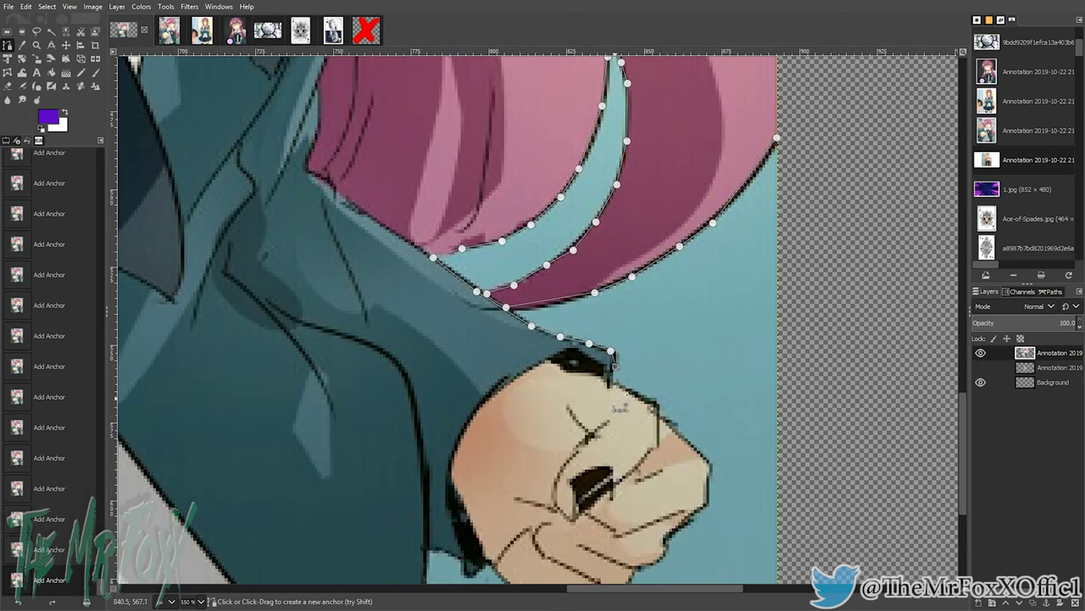
Step: Trace the path down the cuff's end and around the outer knuckles of the lowered fist
click(614, 382)
click(643, 397)
click(669, 426)
click(708, 461)
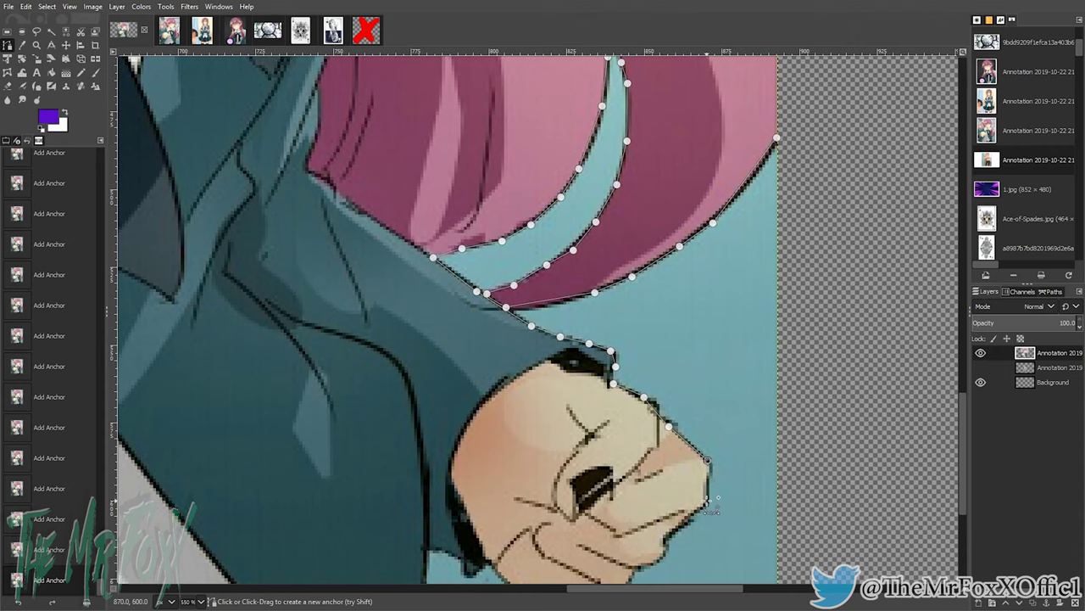
click(669, 536)
click(668, 553)
click(651, 564)
scroll(653, 565, down, 3)
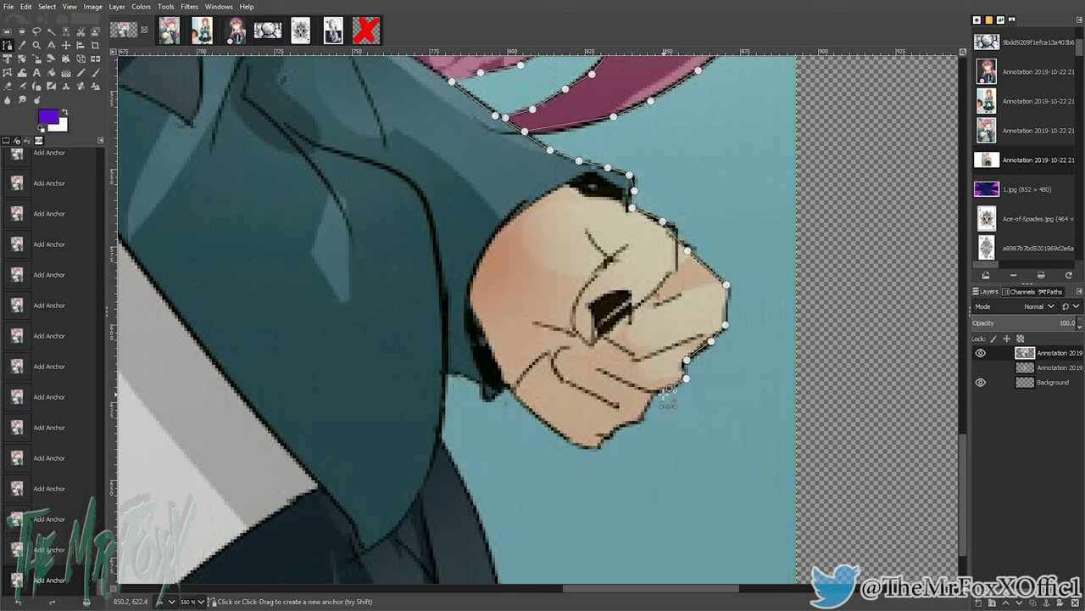
Step: Continue the path along the underside of the fist to its lowest point
click(658, 394)
click(644, 411)
click(627, 423)
click(612, 431)
click(595, 446)
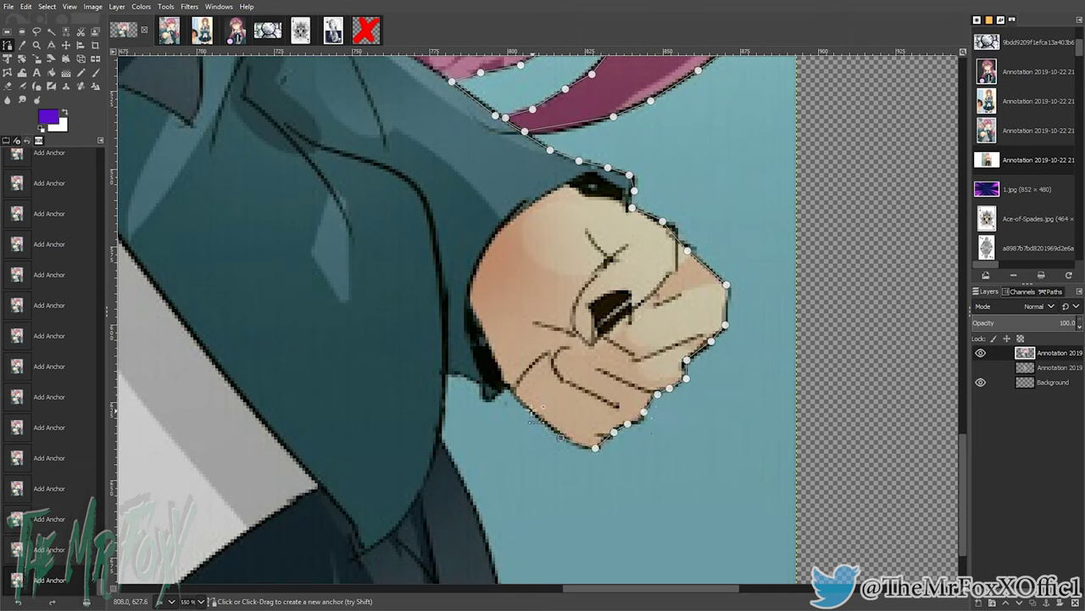
Step: Trace the path from the fist's lowest point up to the wrist and around the cuff's lower corner
click(528, 407)
click(488, 399)
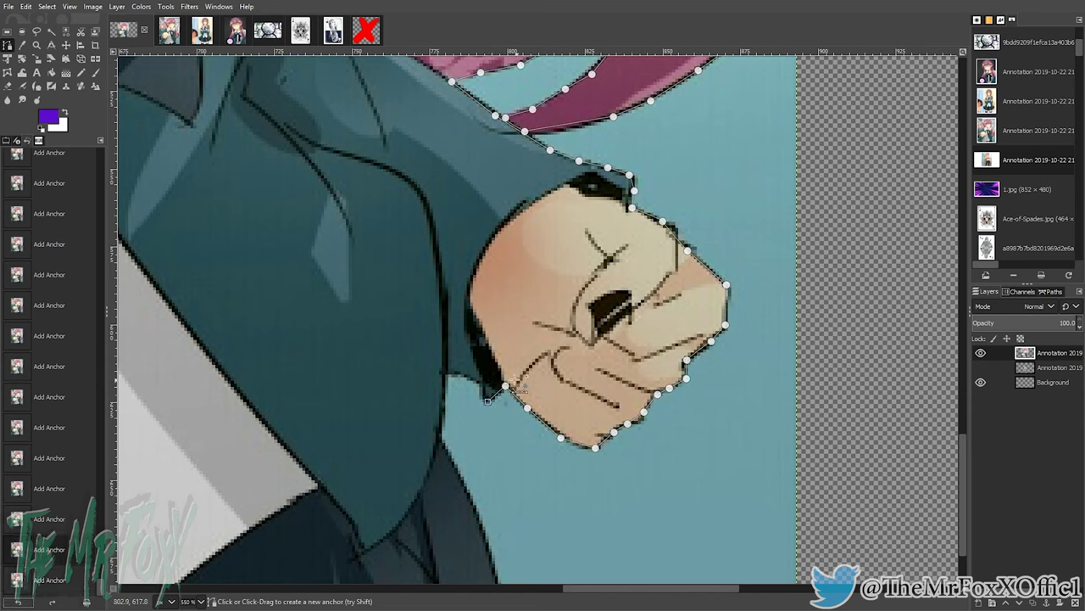
click(476, 382)
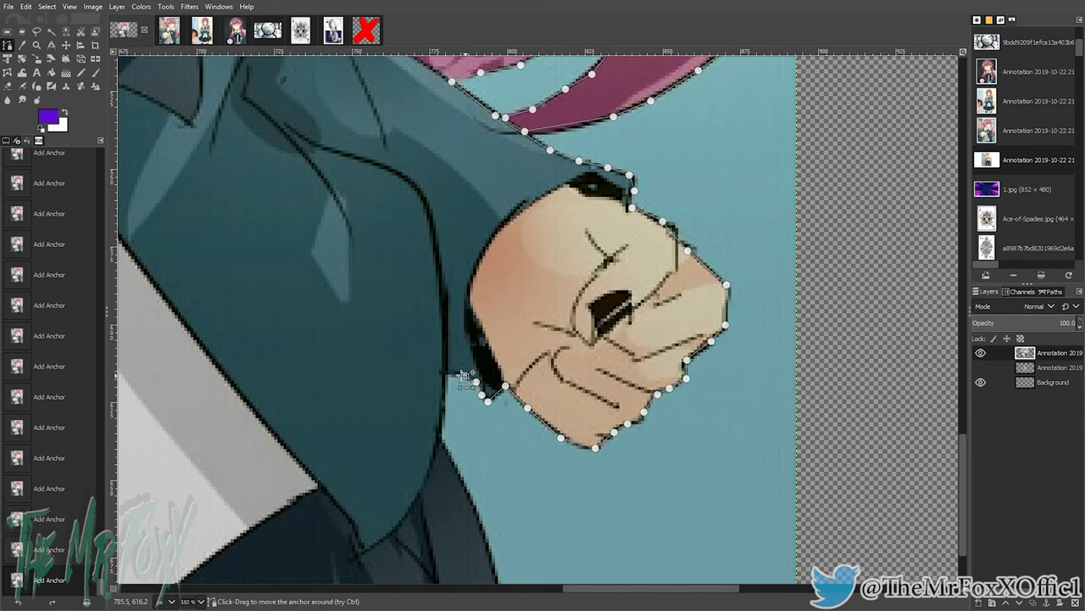
click(464, 374)
Step: Continue the path down the jacket's side and the skirt's outer edge to the bottom of the picture
click(442, 414)
click(447, 450)
scroll(475, 441, down, 2)
scroll(487, 432, down, 4)
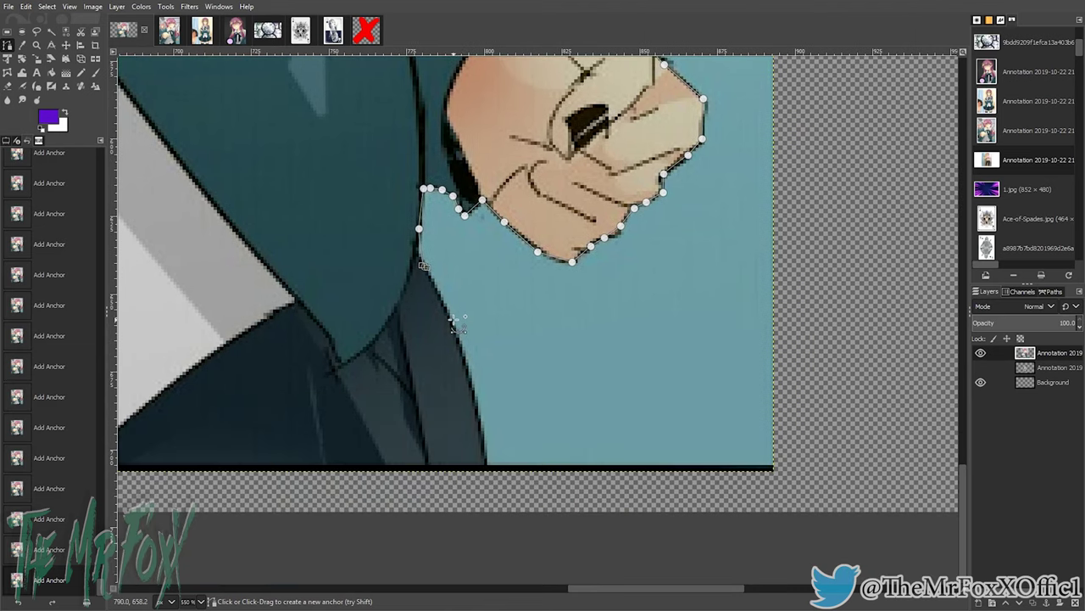
click(454, 321)
click(472, 394)
click(483, 451)
Step: Close the path along the bottom of the picture by connecting it to its starting anchor
scroll(486, 465, down, 2)
scroll(489, 357, down, 3)
scroll(489, 356, left, 5)
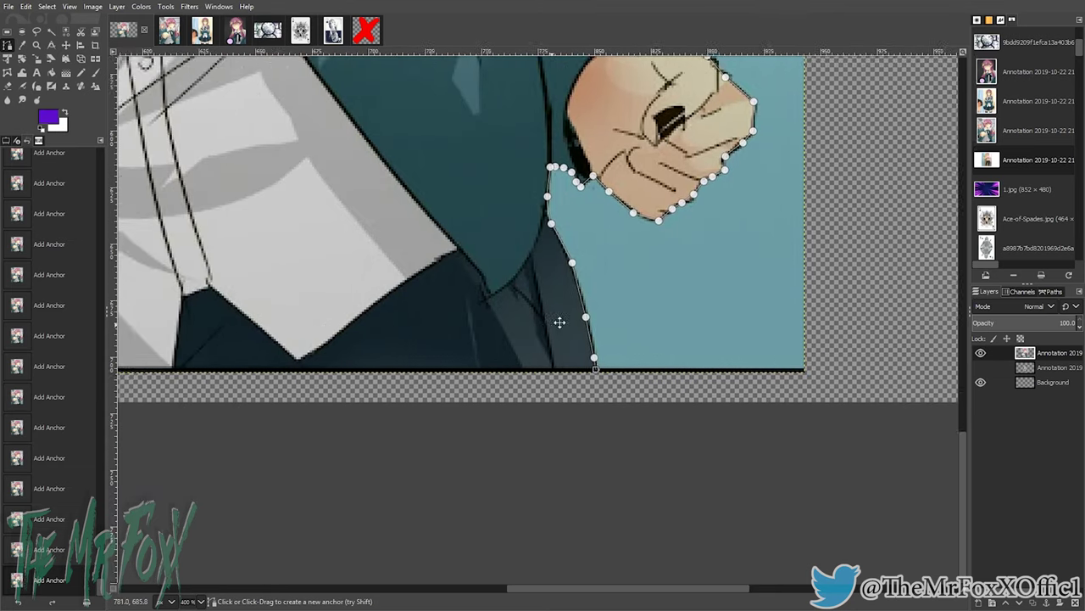
scroll(653, 275, down, 2)
scroll(415, 280, left, 4)
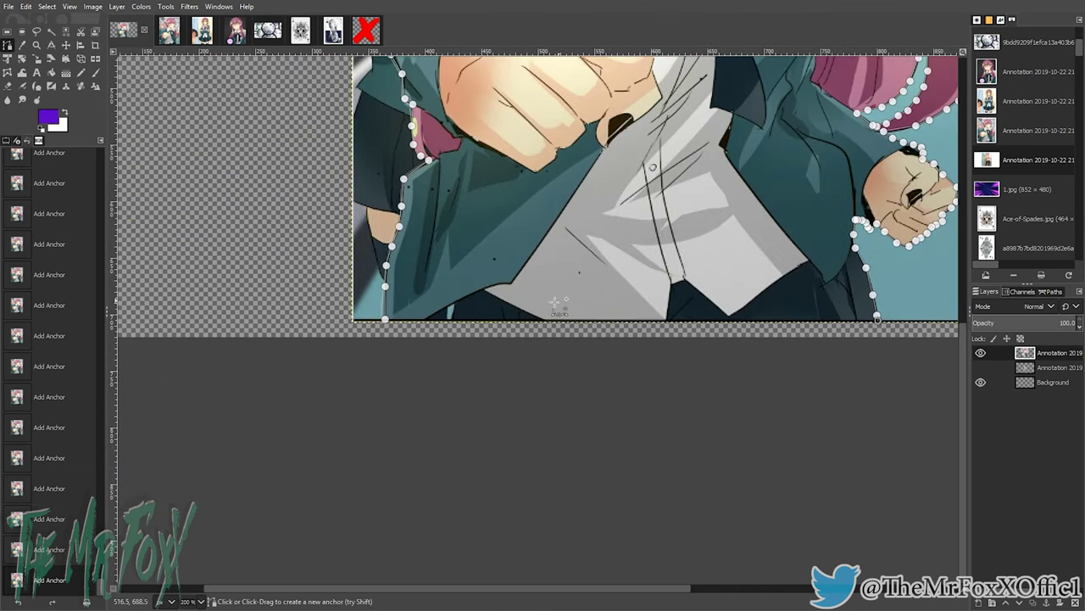
click(386, 321)
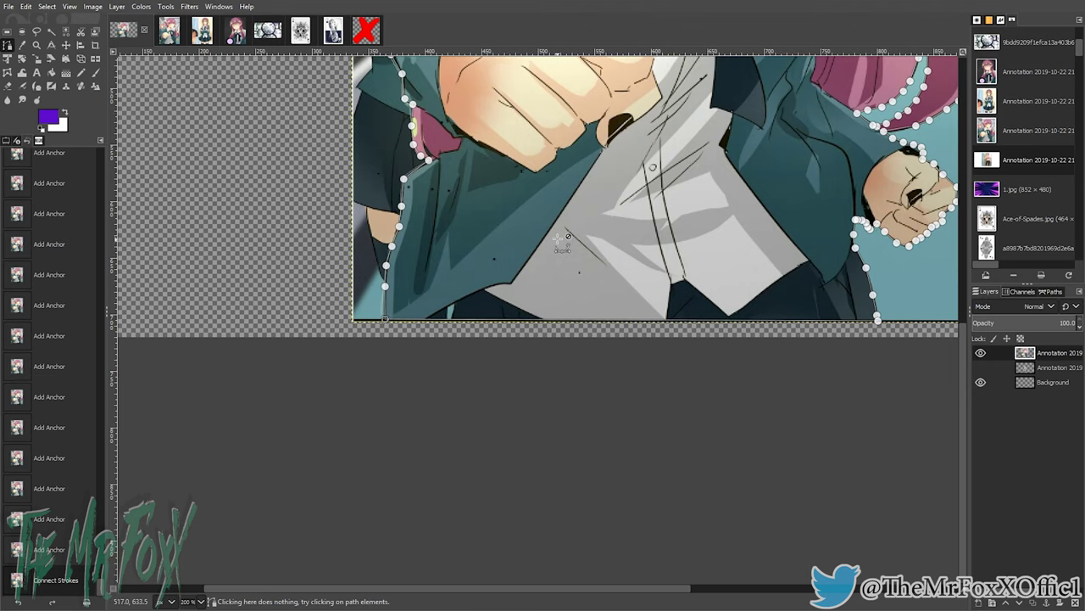
Step: Convert the closed path to a selection, invert it and delete the background around the punching girl
scroll(567, 234, down, 2)
drag(602, 182, 552, 399)
key(shift+v)
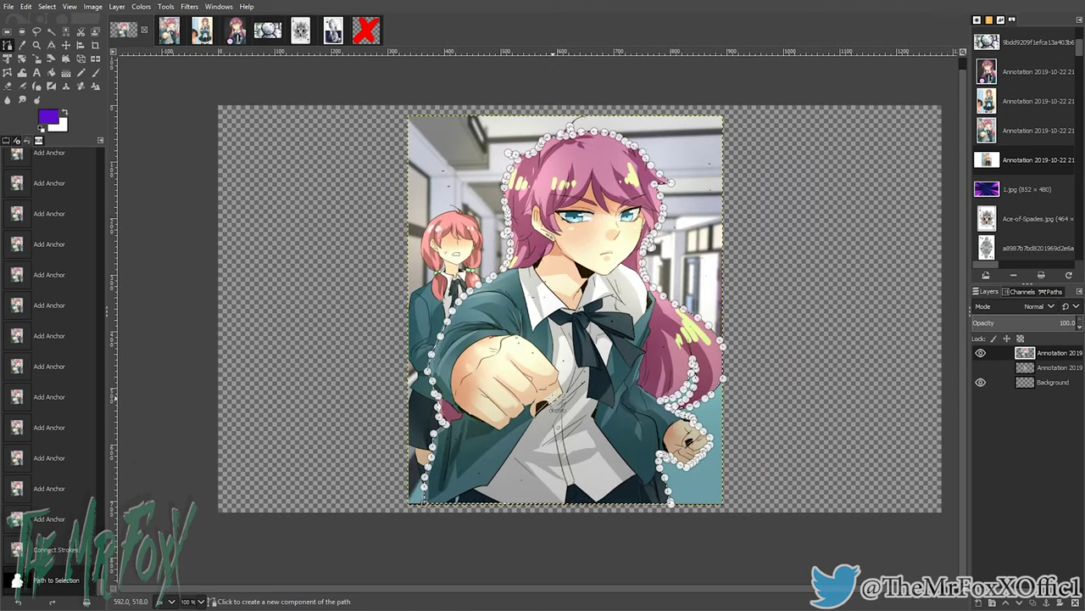
click(42, 6)
click(66, 46)
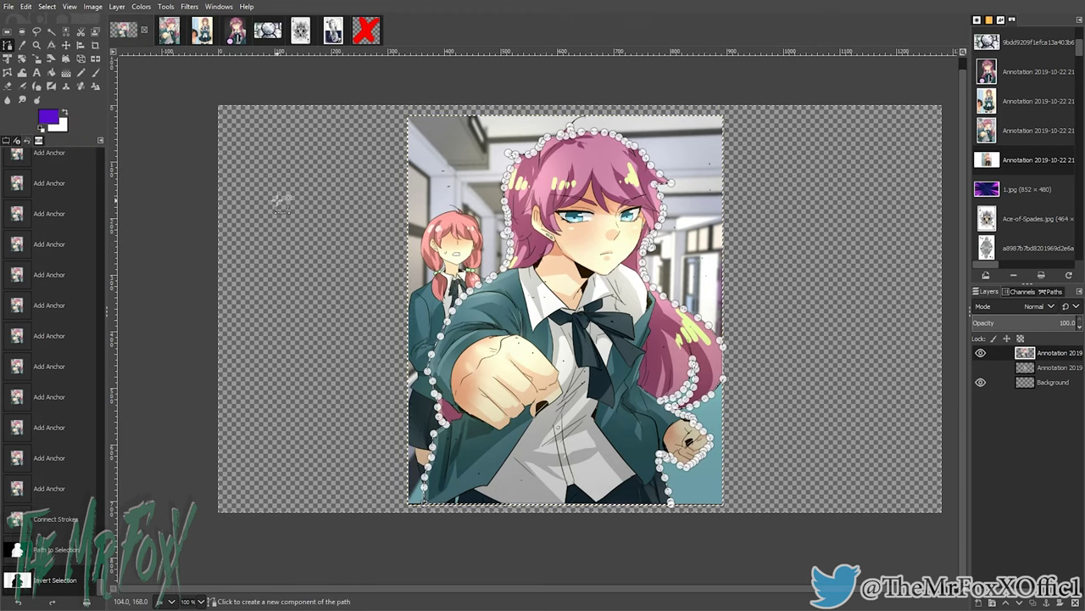
key(Delete)
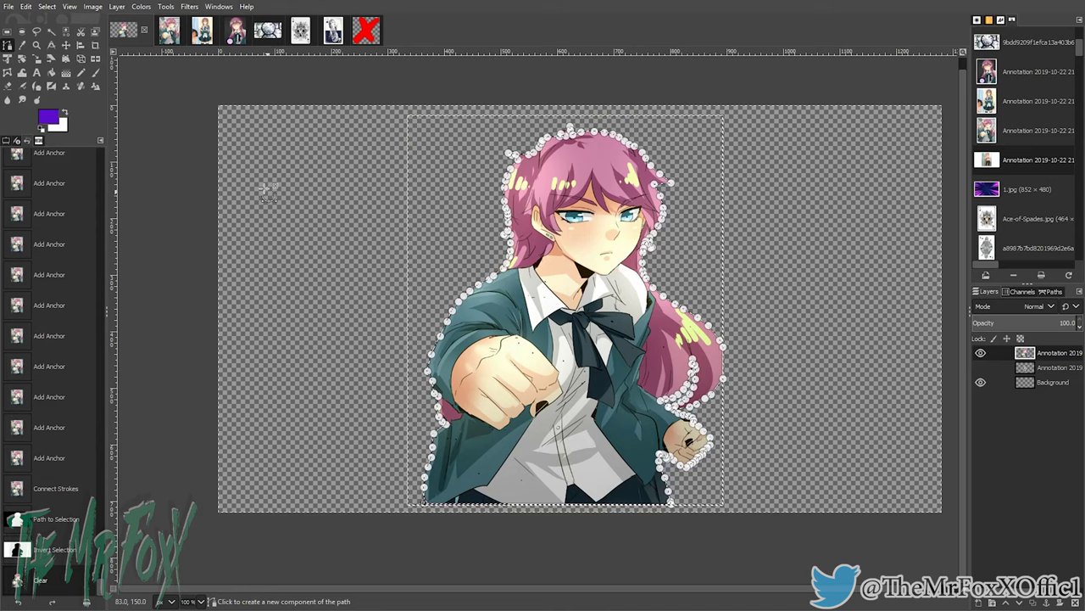
Step: Switch to the Move tool and clear the selection
click(66, 44)
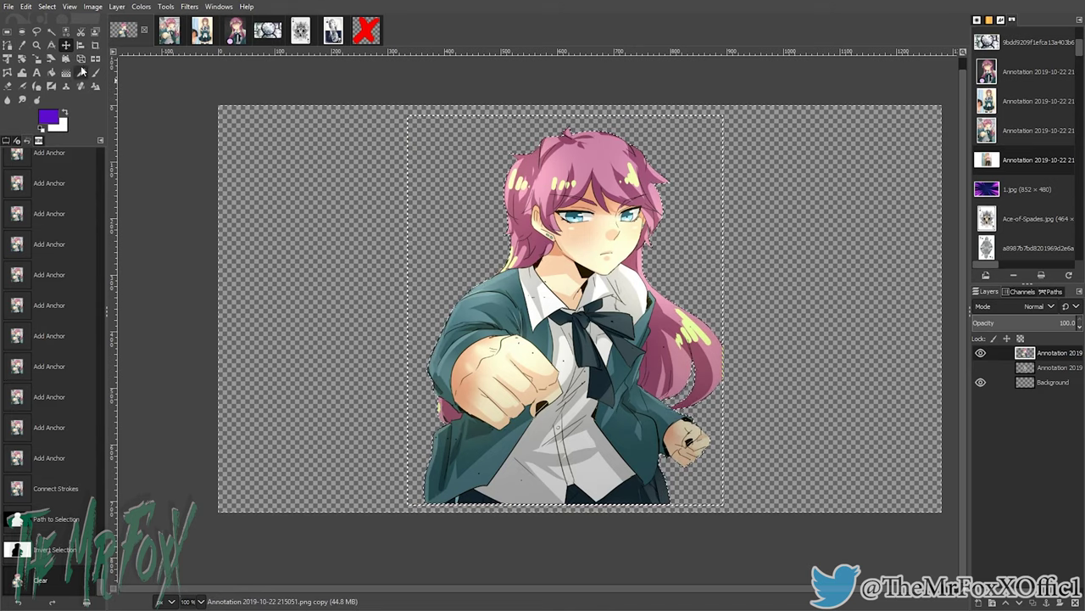
click(47, 6)
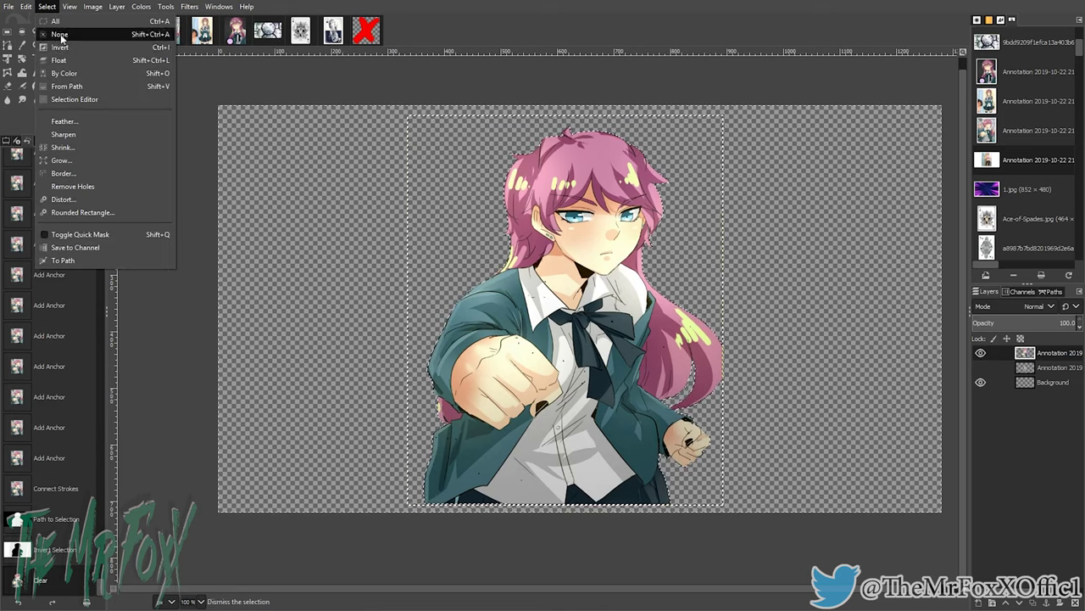
click(59, 35)
Step: Scale the punching girl's layer to 458 × 617 px and place it at the lower left of the canvas
drag(608, 385, 494, 339)
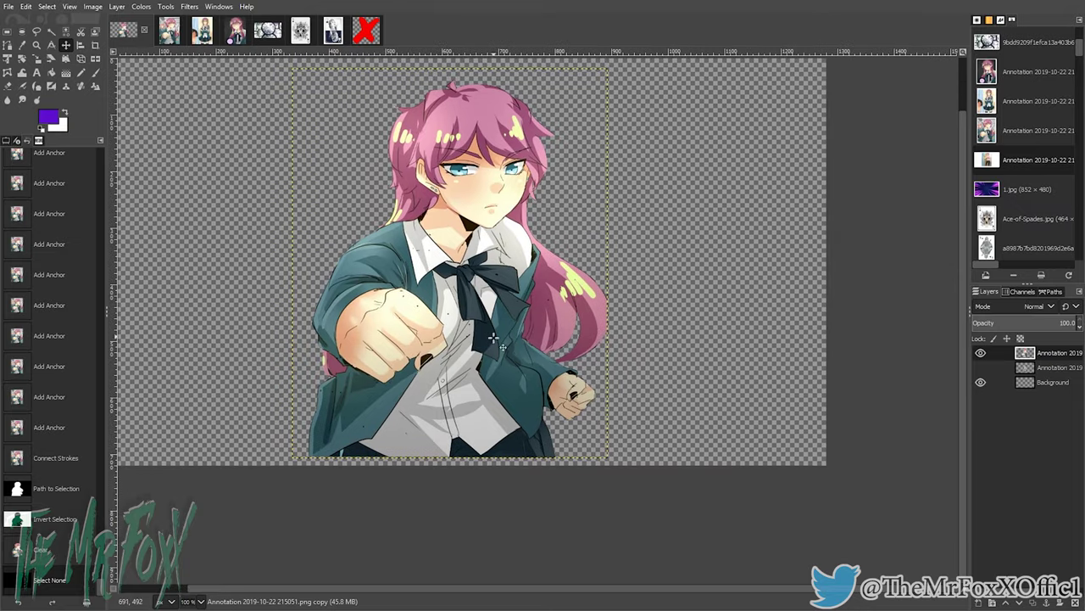
key(shift+j)
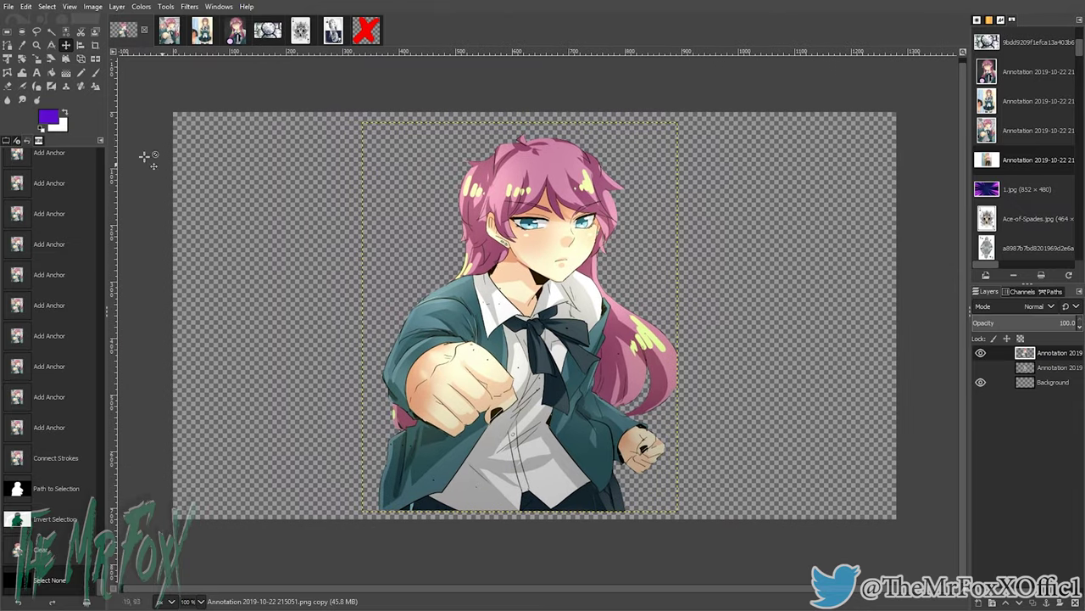
click(37, 59)
drag(629, 394, 565, 352)
drag(506, 312, 357, 356)
key(Return)
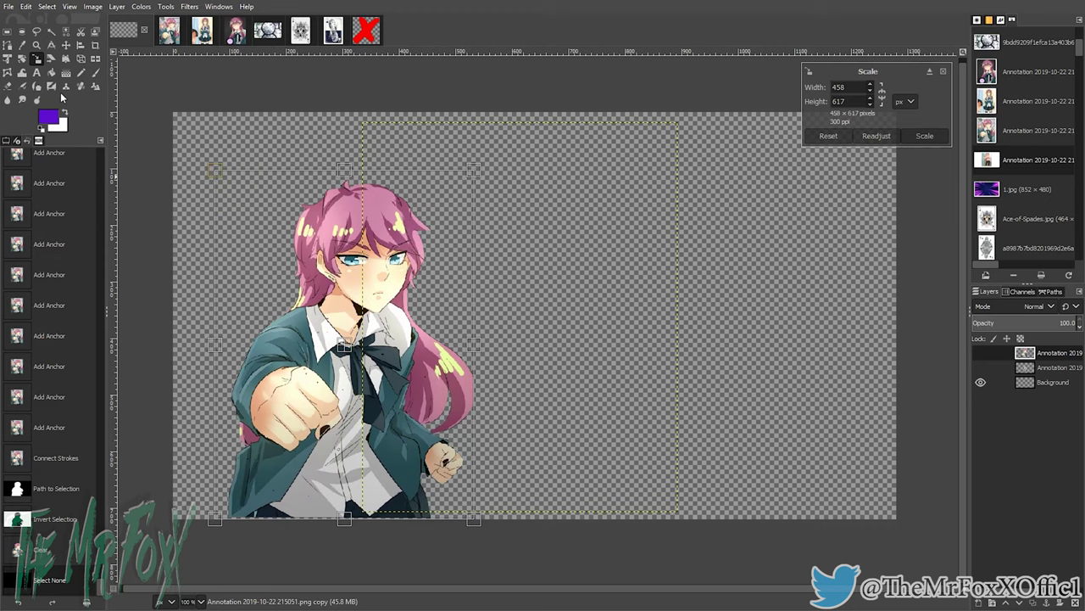
Step: Show the layer of the girl with crossed arms and move her to the right of the punching girl
click(66, 47)
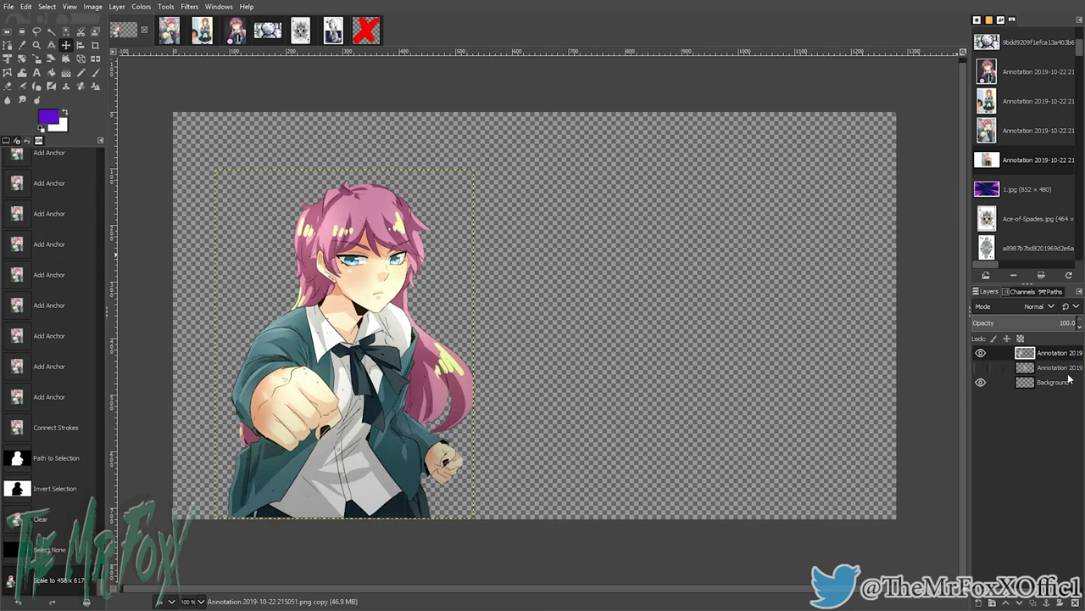
click(980, 367)
mouse_move(524, 412)
mouse_down()
mouse_move(551, 392)
mouse_move(534, 399)
mouse_up()
click(464, 388)
click(523, 386)
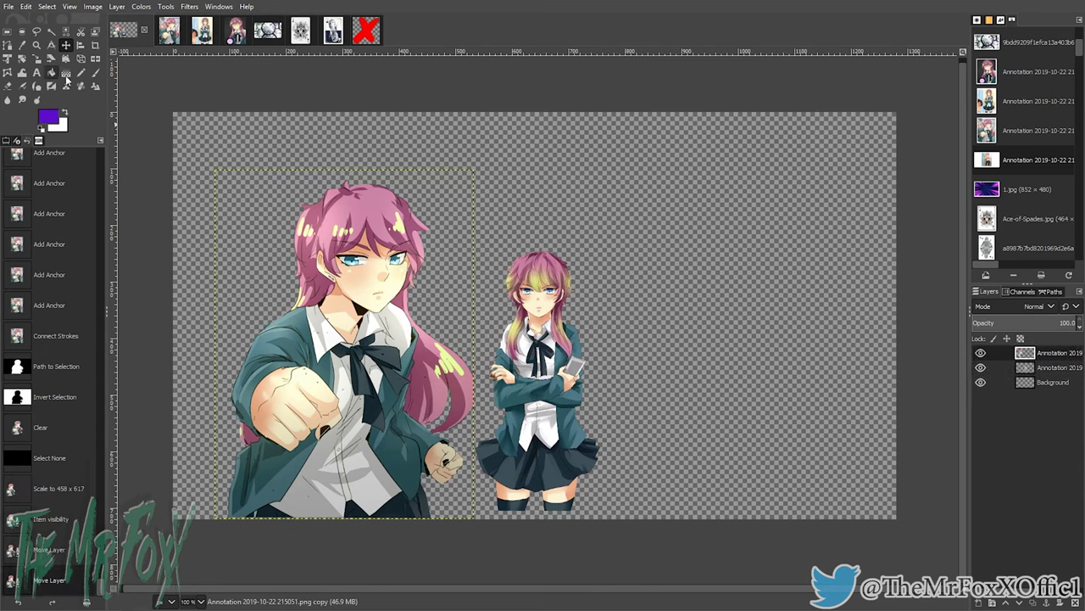
Step: Select the crossed-arms girl's layer and hide both cutout layers
click(1009, 368)
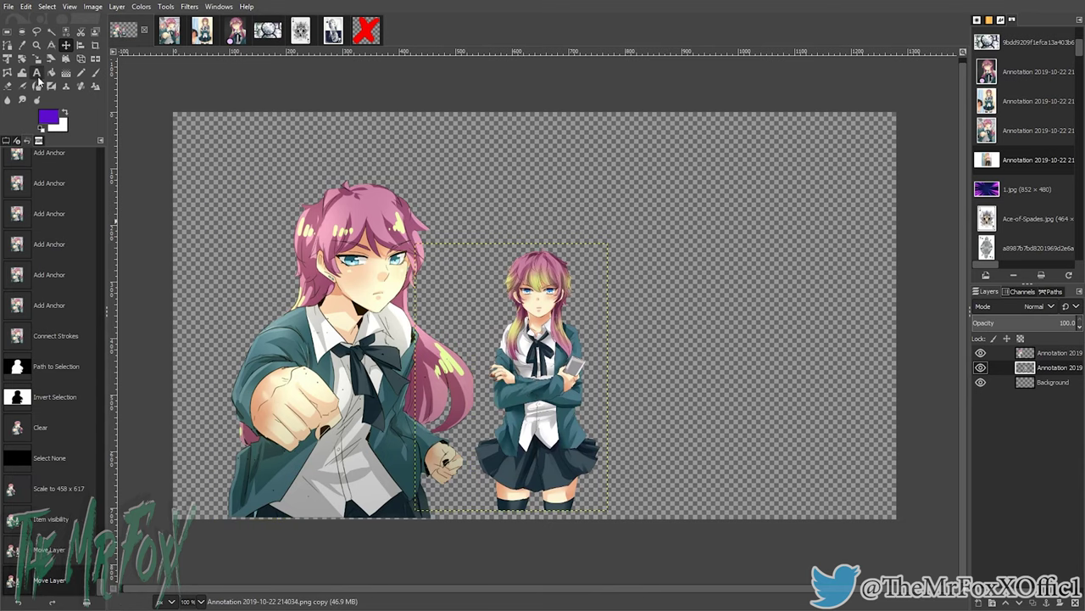
click(980, 368)
click(981, 352)
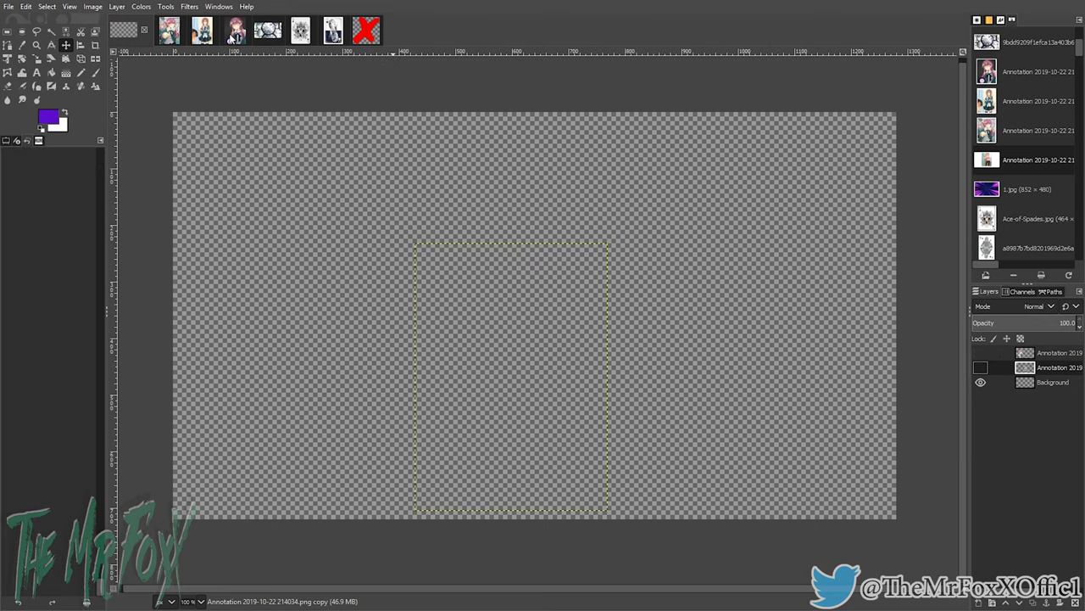
Step: Copy the dark-background portrait with the speech bubble and paste it into the composite as a new layer
click(233, 34)
click(26, 7)
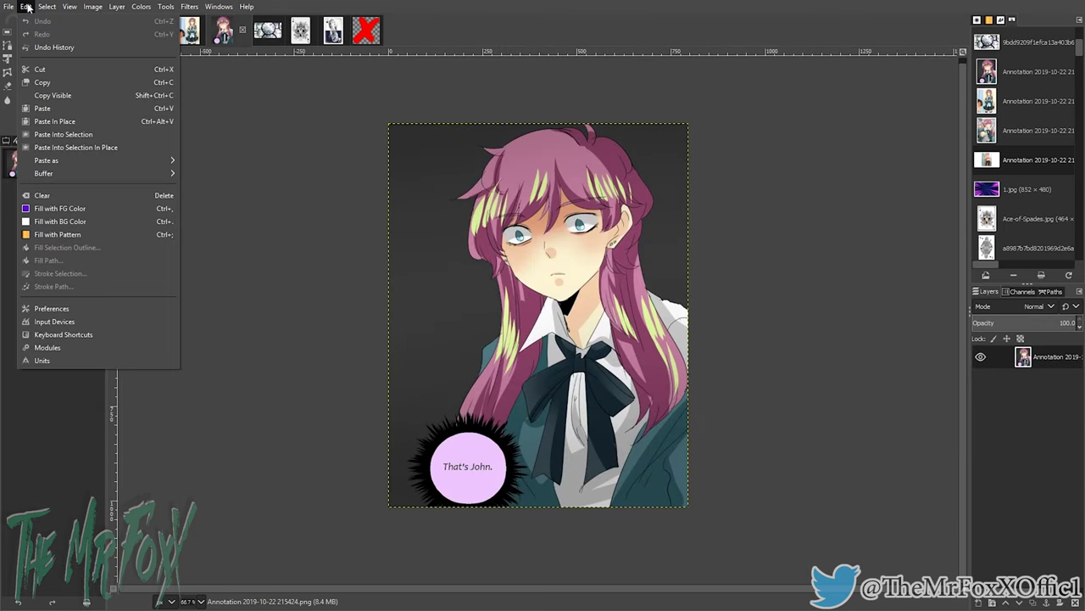
click(48, 86)
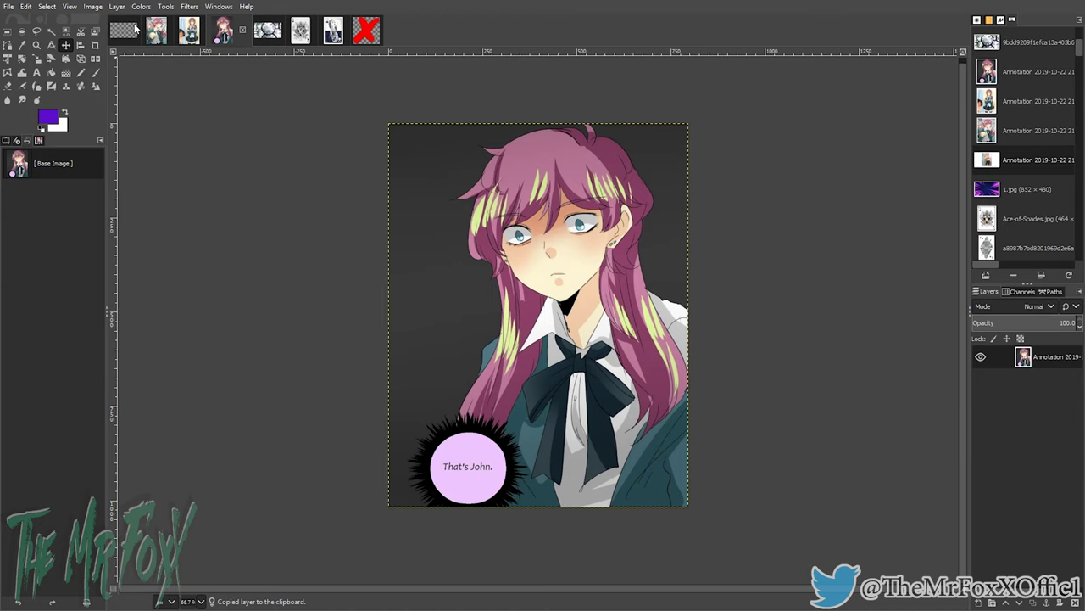
click(124, 31)
click(27, 7)
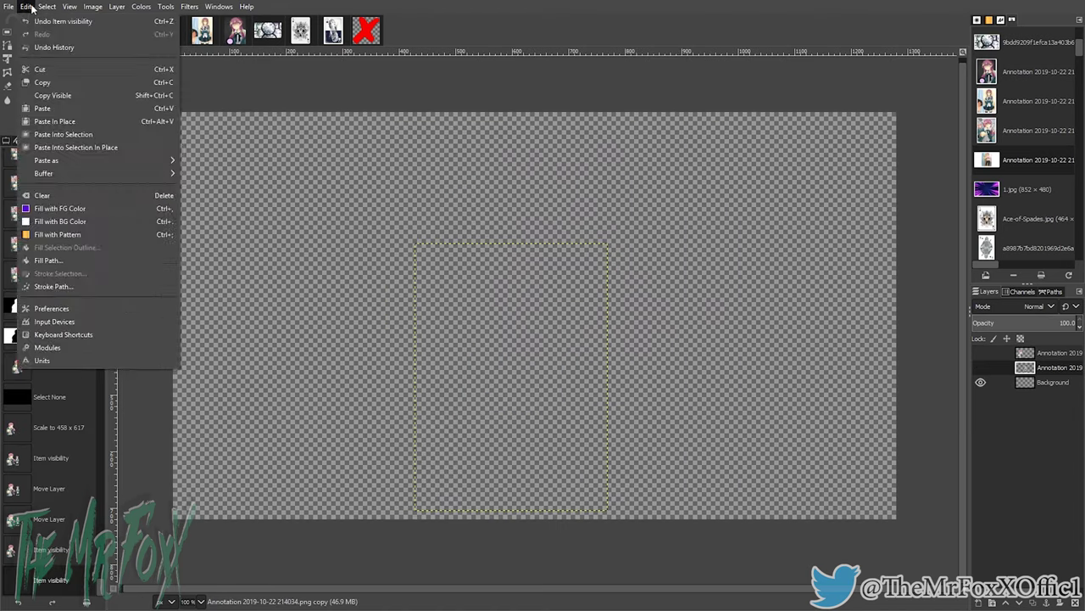
mouse_move(72, 161)
click(208, 160)
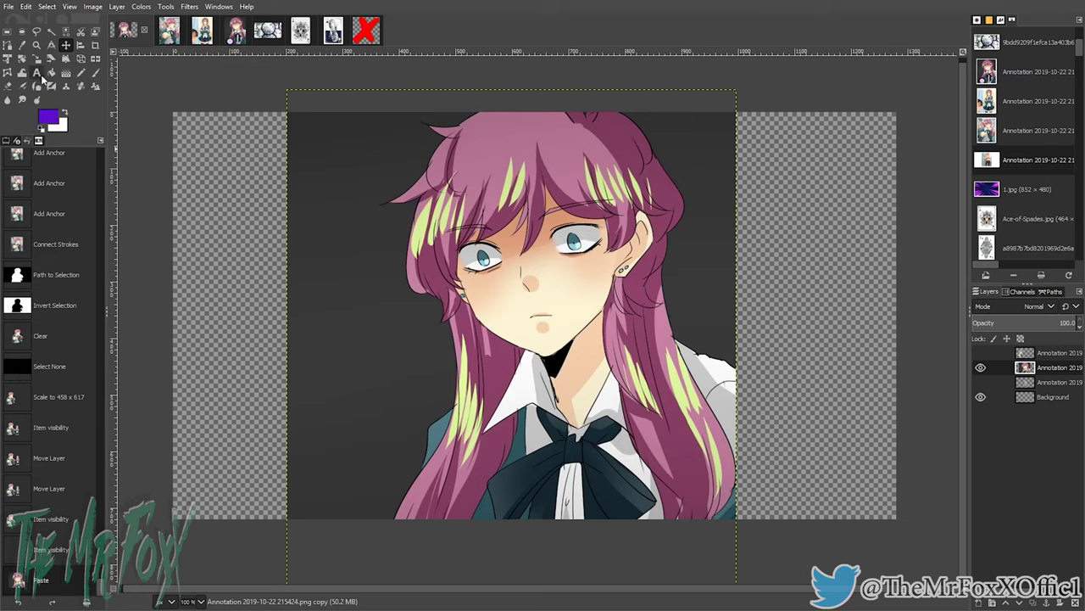
Step: Scale the dark-background portrait layer to 618 × 702 px within the canvas
click(36, 59)
drag(383, 468, 516, 365)
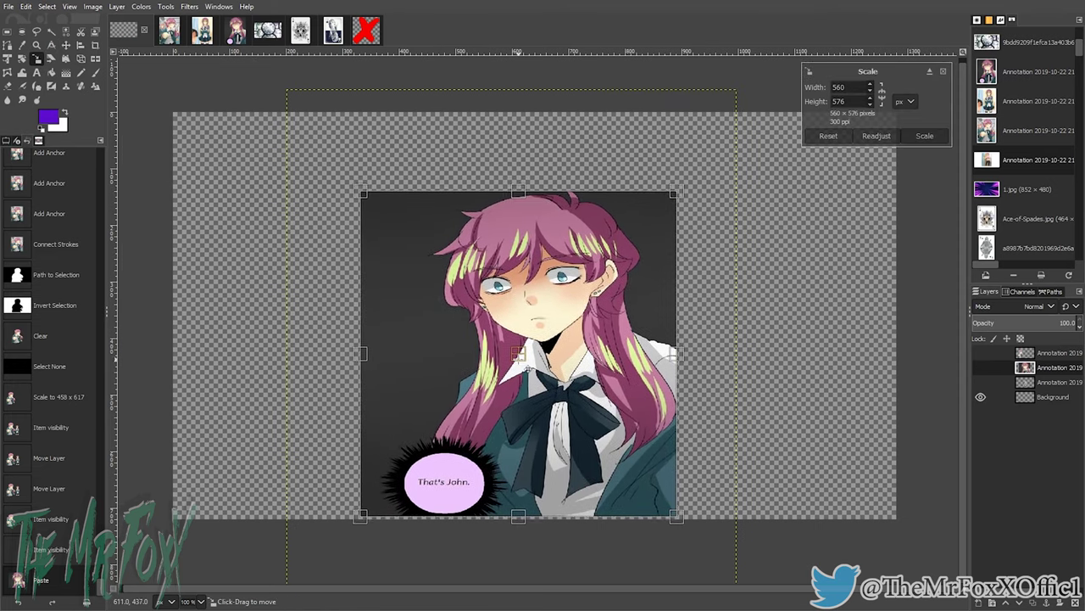
drag(684, 194, 717, 126)
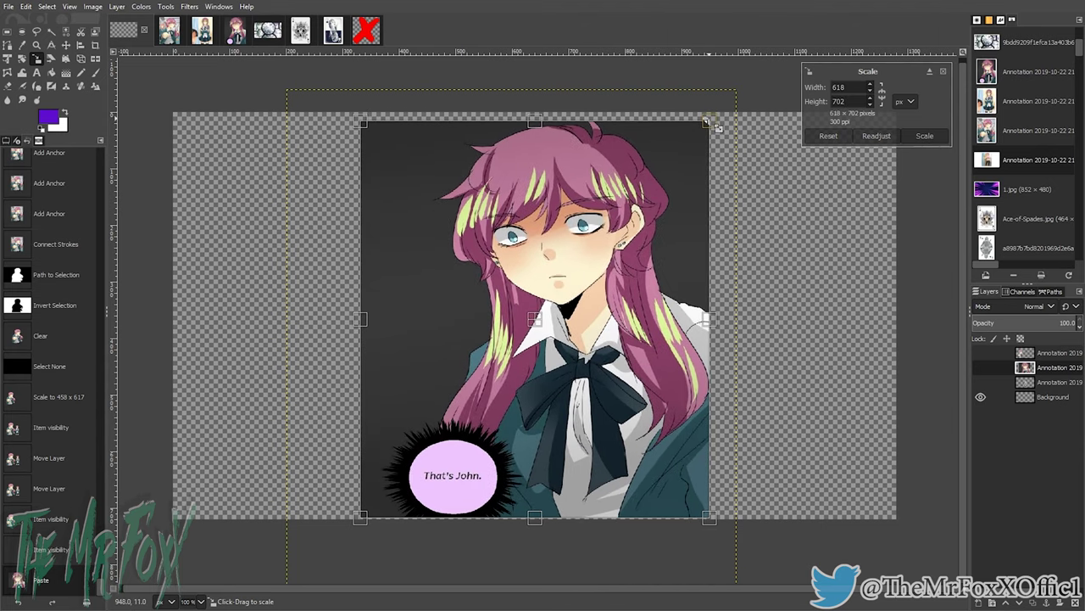
click(65, 45)
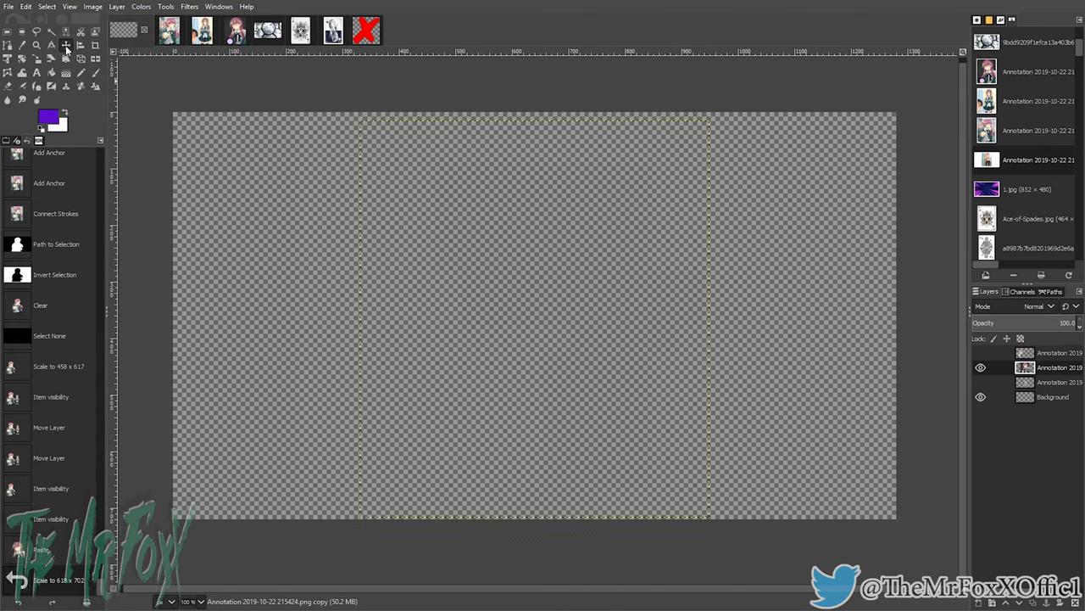
Step: Start a path at the portrait's right edge and trace the white shoulder up to the long hair
click(7, 44)
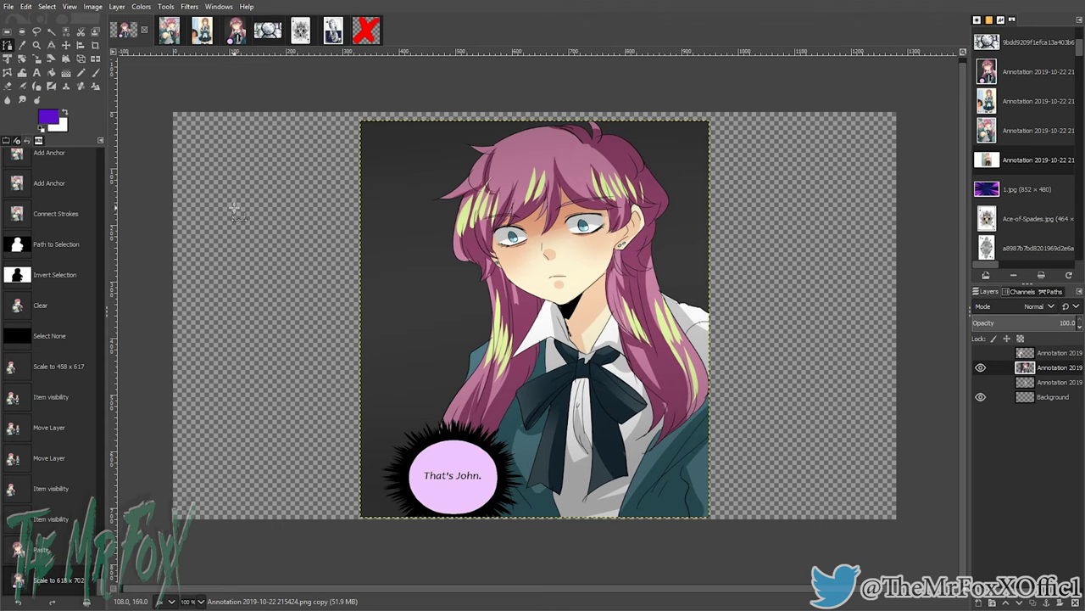
scroll(704, 314, up, 5)
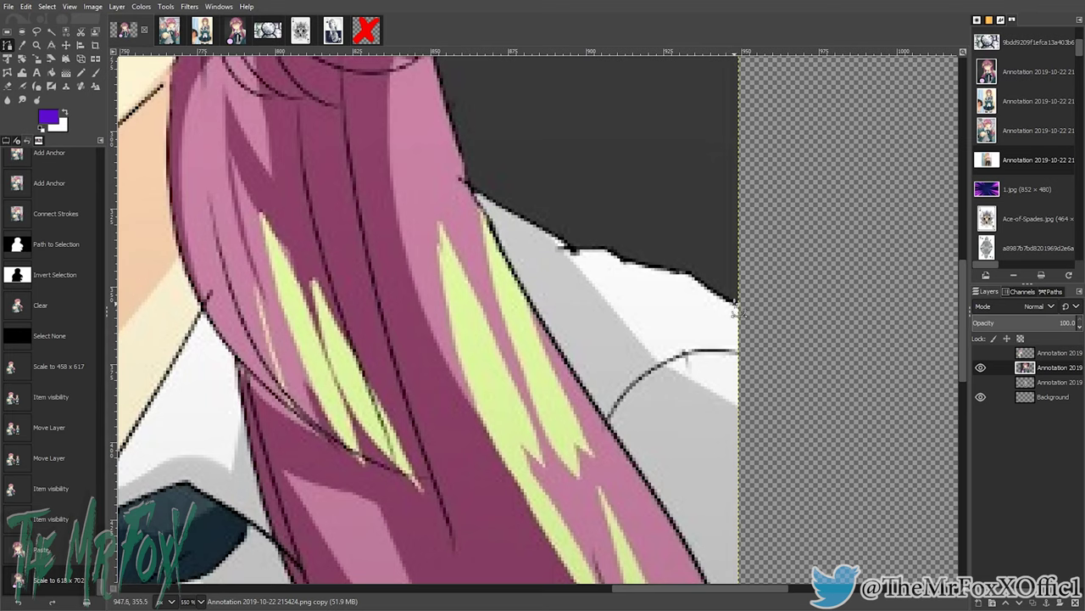
click(734, 301)
click(706, 286)
click(689, 274)
click(646, 270)
click(629, 264)
click(613, 256)
click(587, 248)
click(566, 246)
click(532, 227)
click(469, 182)
Step: Extend the path up the outer edge of the right-hand hair from the shoulder to below ear level
scroll(466, 175, up, 3)
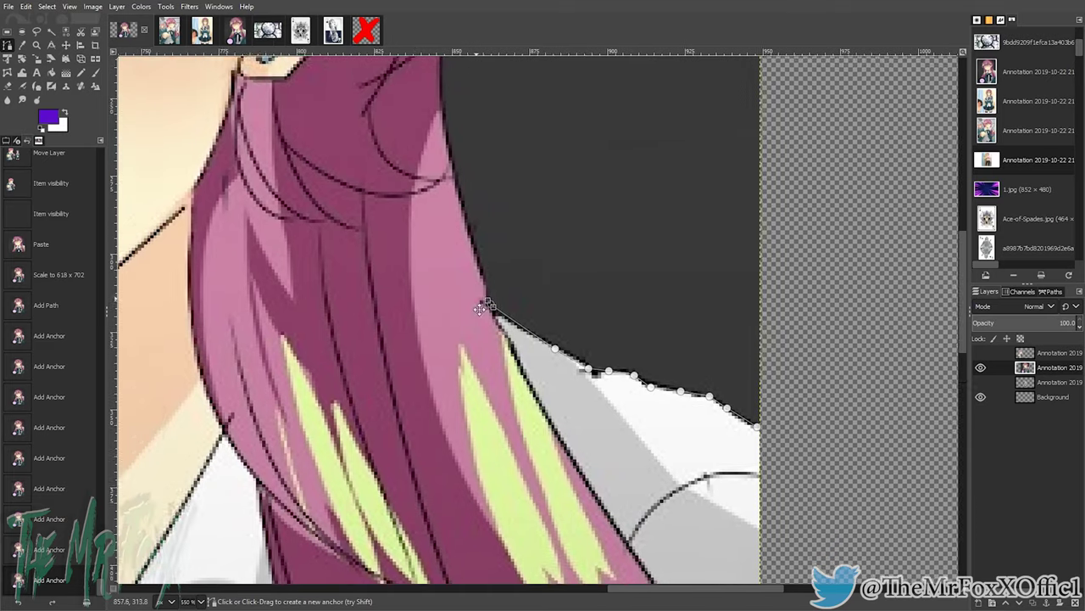
scroll(480, 309, up, 3)
scroll(480, 308, left, 1)
click(506, 351)
click(480, 248)
click(472, 204)
click(467, 126)
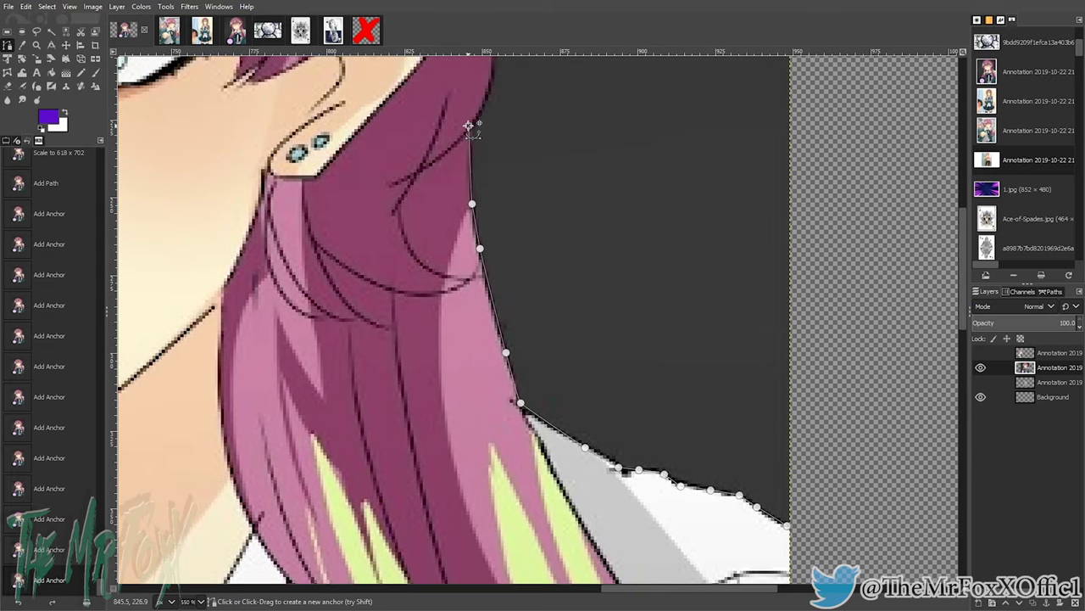
Step: Continue the path around the bulging hair beside the ear up to the widest part of the head
scroll(503, 257, up, 5)
scroll(503, 257, right, 1)
click(458, 352)
click(467, 330)
click(472, 303)
click(470, 251)
click(492, 235)
click(514, 215)
click(533, 190)
click(545, 165)
click(544, 130)
Step: Trace the path along the sloping upper-right side of the girl's hair
scroll(547, 152, up, 6)
scroll(547, 153, left, 1)
click(554, 387)
click(520, 352)
click(478, 289)
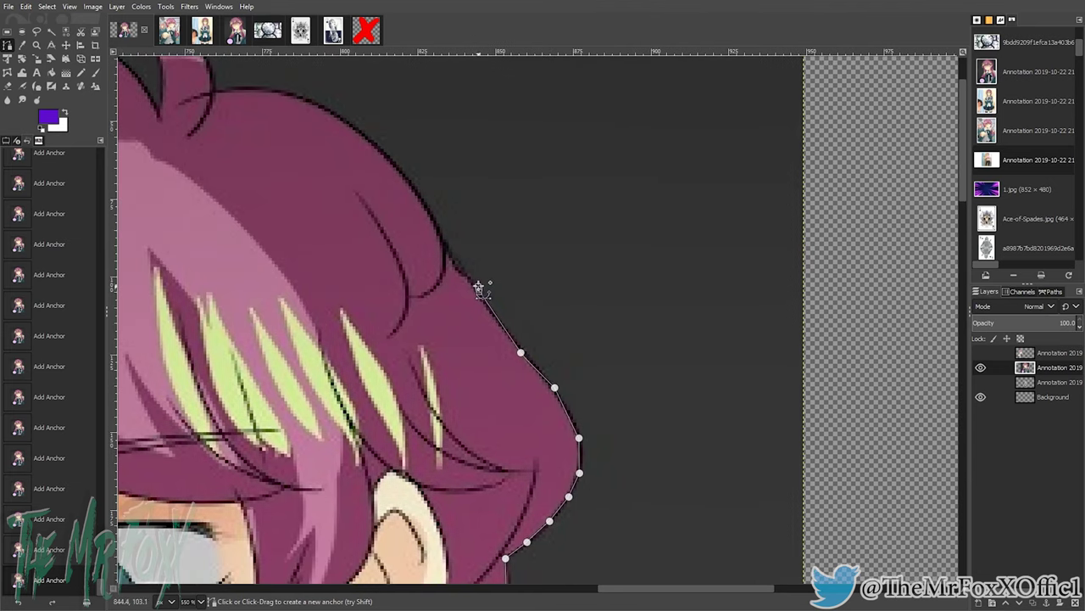
click(449, 258)
click(434, 224)
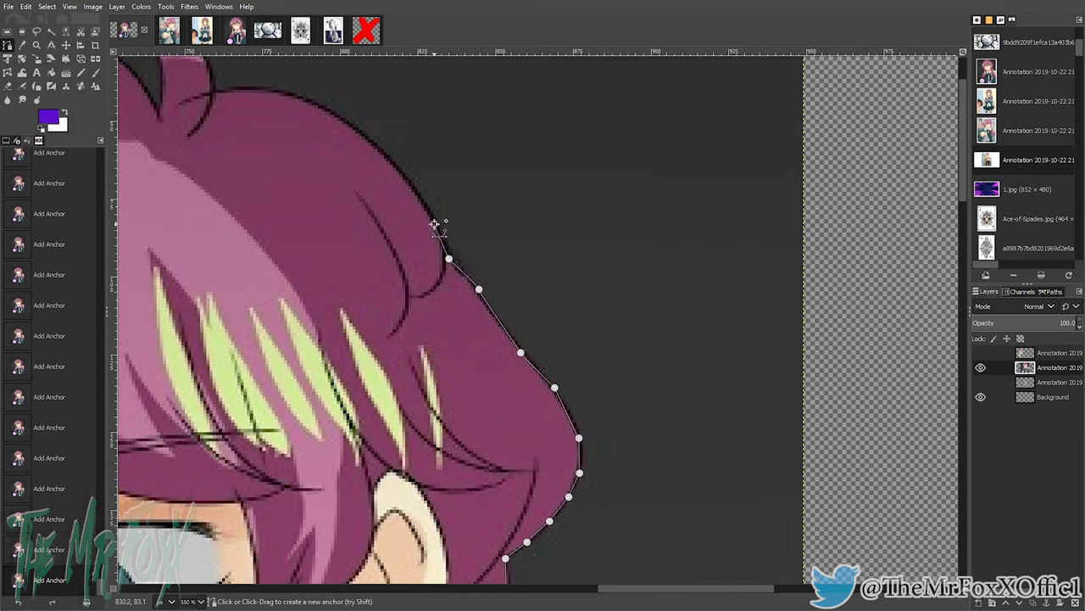
Step: Carry the path over the rounded right side of the crown to near the upright hair tuft
click(408, 180)
click(371, 137)
click(338, 121)
click(309, 101)
click(270, 90)
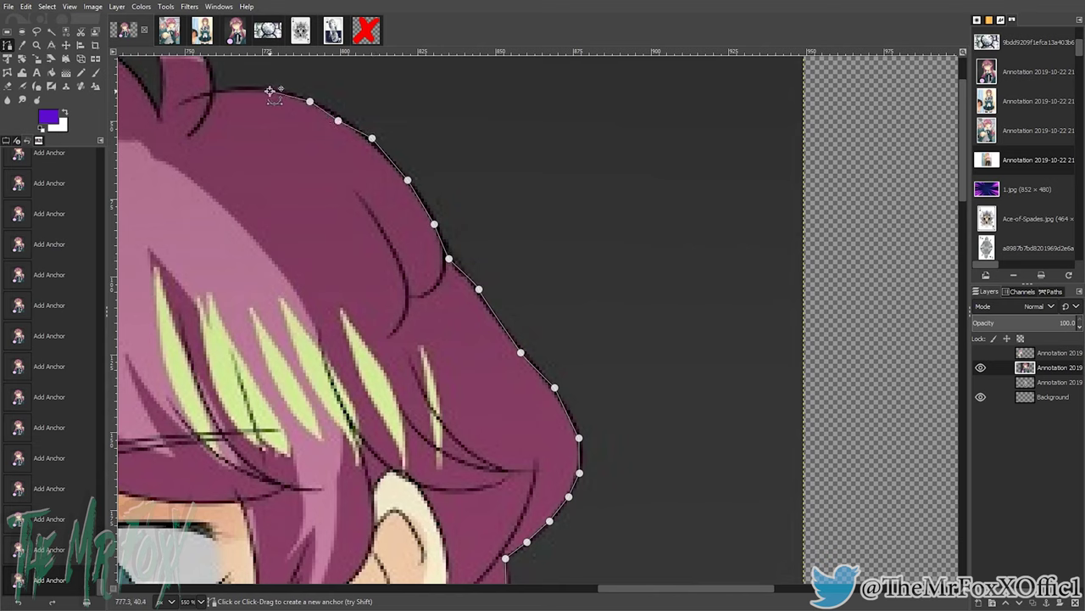
scroll(279, 140, up, 1)
scroll(279, 140, left, 1)
drag(279, 140, 620, 256)
Step: Trace the path around the upright hair tuft at the top of the head, down to its base
click(593, 231)
click(587, 218)
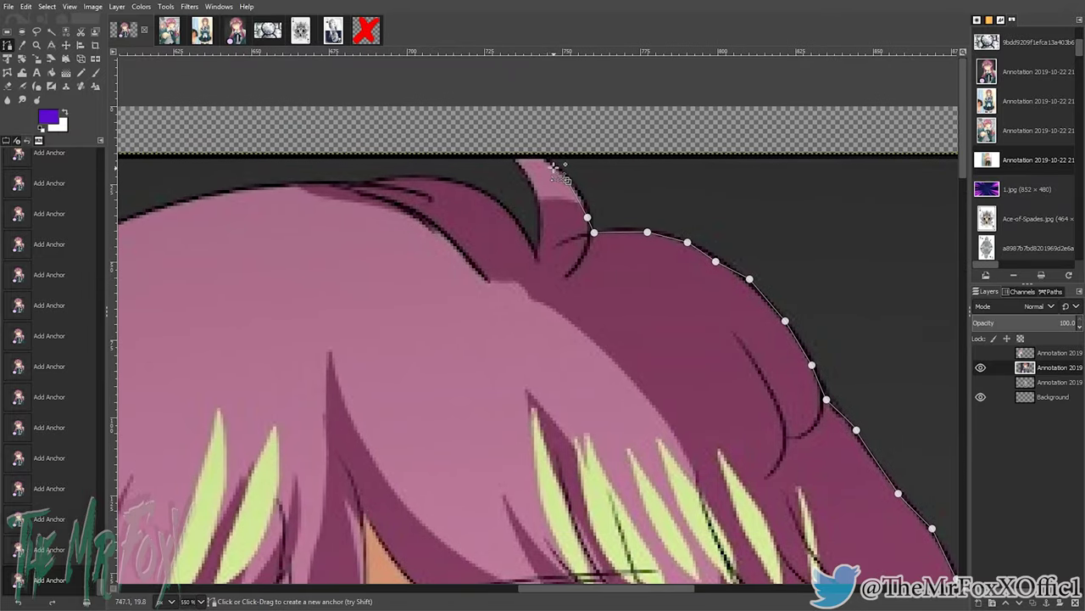
click(568, 180)
click(541, 158)
click(533, 188)
click(540, 218)
Step: Continue the path from the tuft's base over the top of the head
click(523, 223)
click(493, 198)
click(466, 183)
click(428, 178)
click(385, 180)
click(314, 186)
Step: Trace the upper-left slope of the hair to the tip of the first pointed strand
drag(201, 224, 584, 212)
click(580, 187)
click(508, 209)
click(478, 223)
click(429, 248)
click(402, 261)
click(375, 280)
click(339, 283)
click(255, 284)
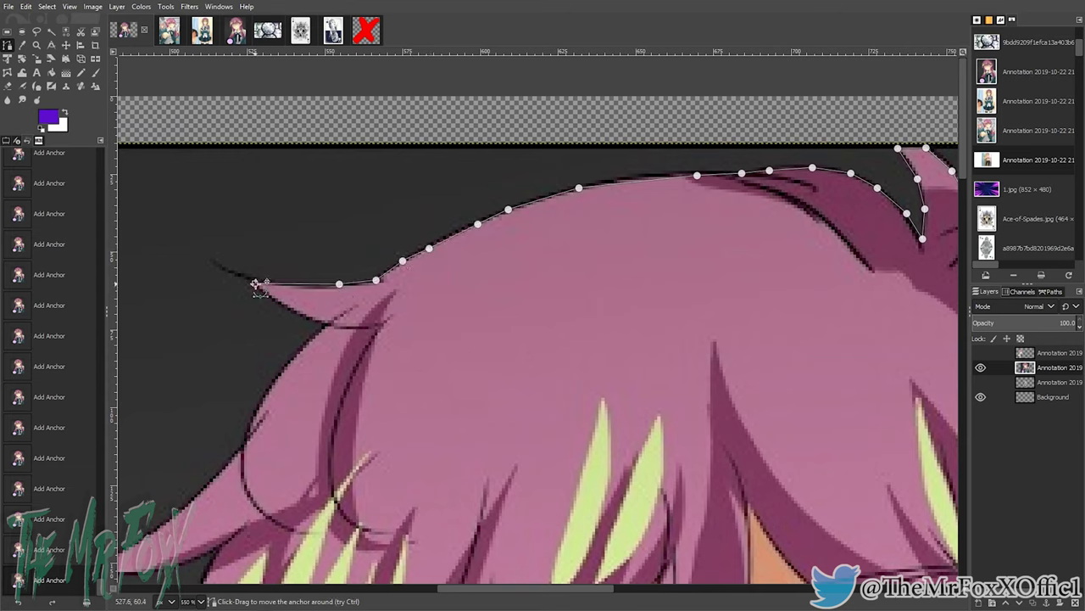
Step: Trace the underside of the first pointed strand and the rounded hair edge below it
click(326, 325)
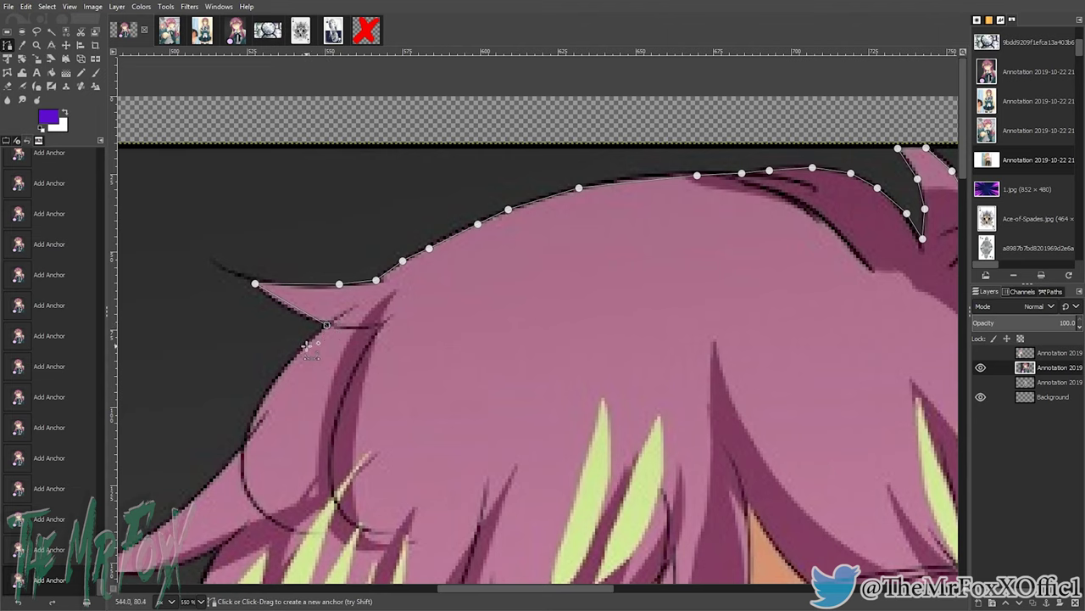
click(306, 346)
click(276, 381)
click(255, 412)
click(246, 441)
Step: Extend the path along the upper edge of the second pointed strand to its tip
drag(239, 489, 668, 264)
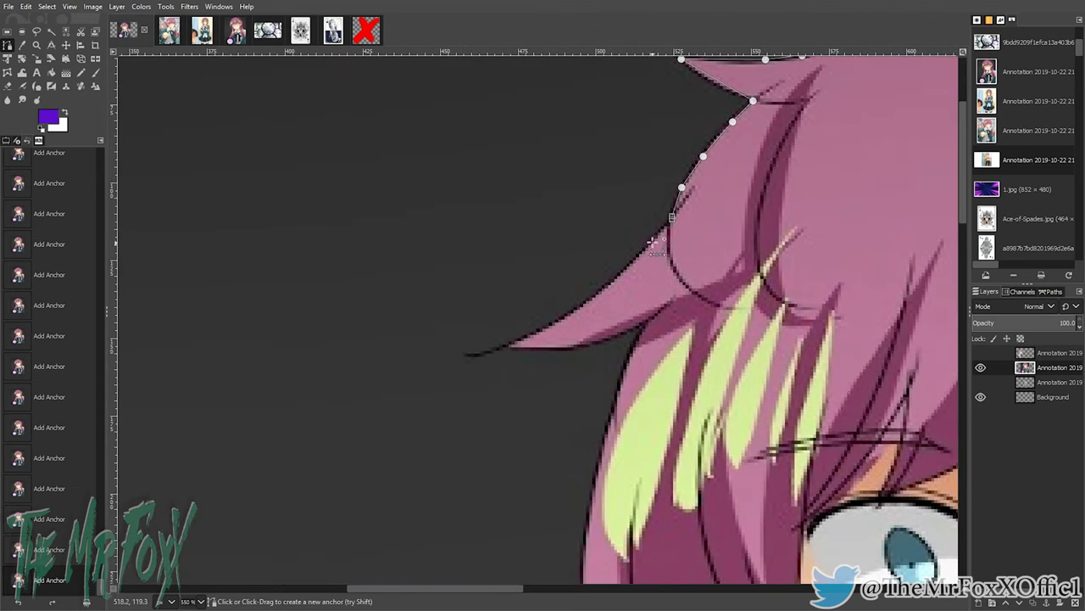
click(616, 279)
click(593, 297)
click(557, 319)
click(509, 345)
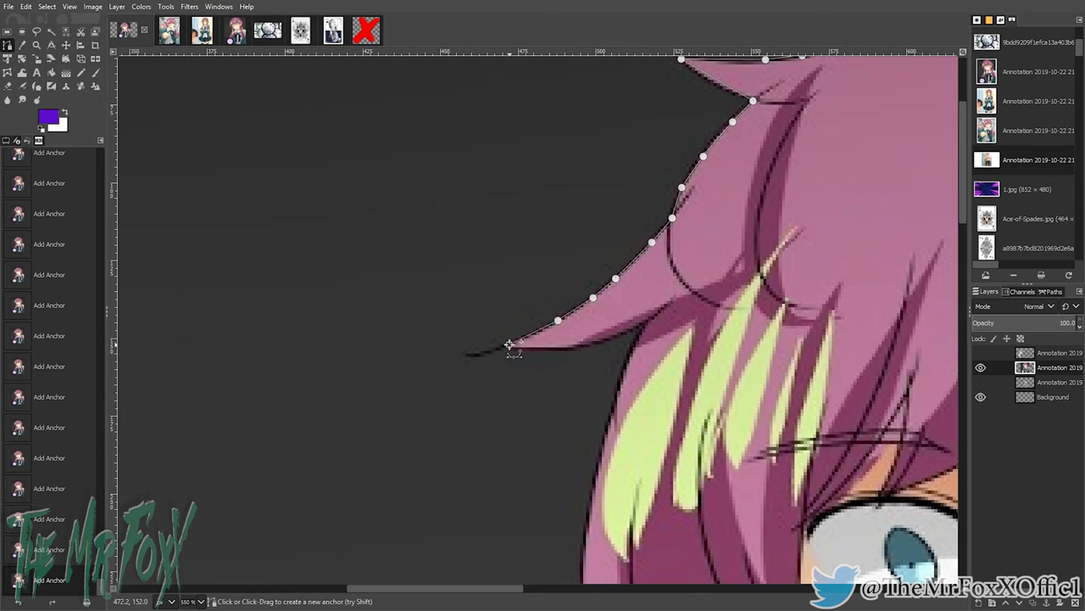
Step: Trace the underside of the second pointed strand and the left side of the hair down past eye level
click(554, 349)
click(579, 345)
click(616, 338)
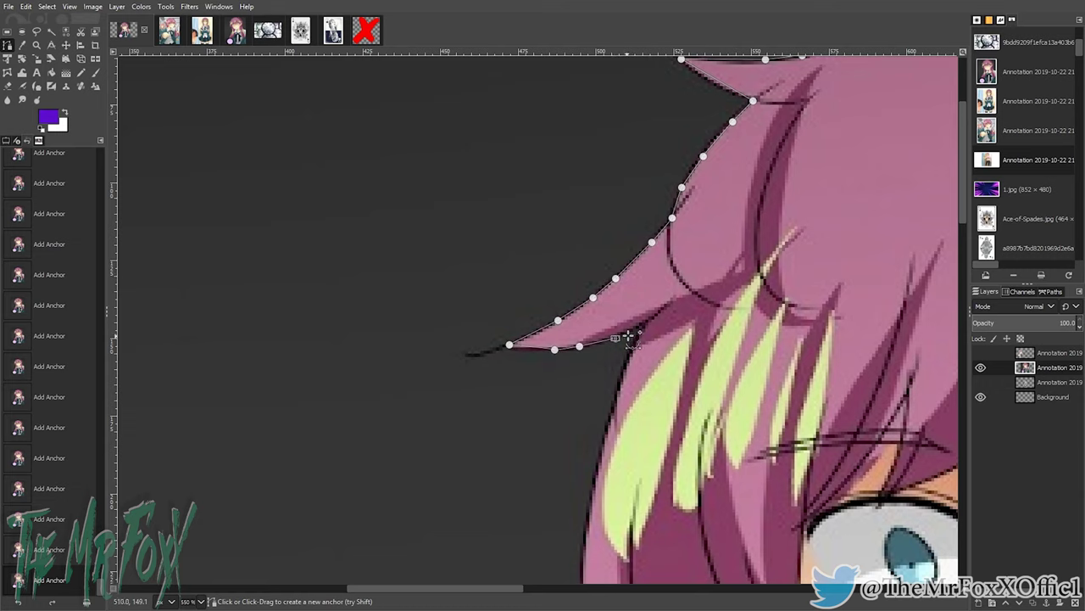
click(644, 326)
click(629, 361)
click(605, 442)
click(593, 492)
click(584, 548)
Step: Continue the path around the lower curl of the hair on the left side of the face
scroll(593, 424, down, 10)
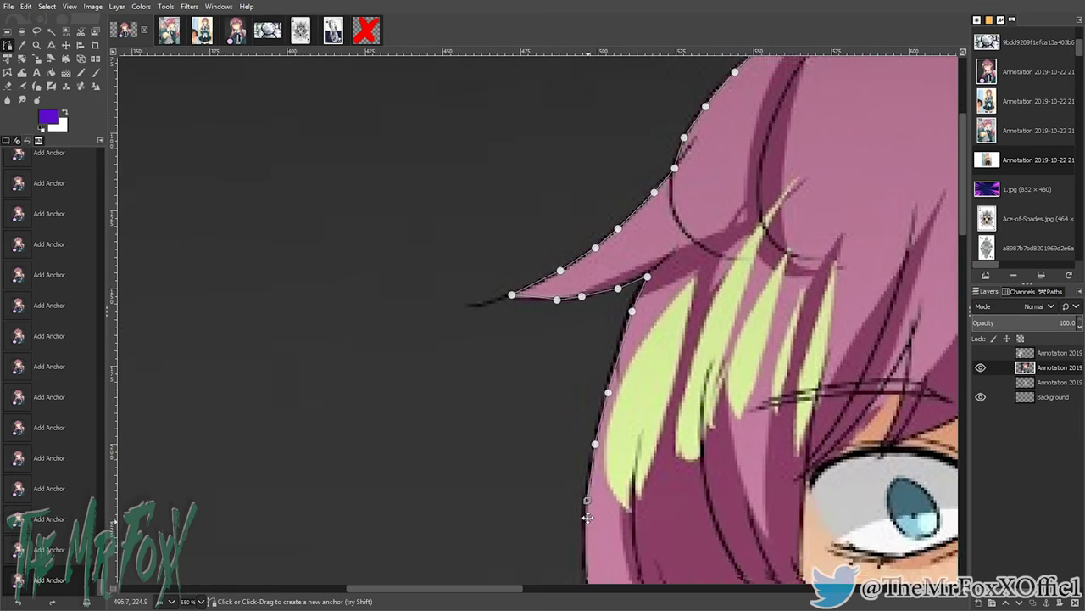
click(614, 238)
click(619, 274)
click(653, 324)
click(694, 328)
click(710, 326)
click(729, 336)
click(756, 348)
Step: Trace the notch beneath the curl and the start of the long left-hand hair strand
click(769, 362)
click(773, 392)
click(766, 429)
click(794, 427)
click(807, 464)
click(820, 538)
Step: Extend the path down the long left-hand hair to where it meets the teal jacket shoulder
drag(817, 547, 764, 159)
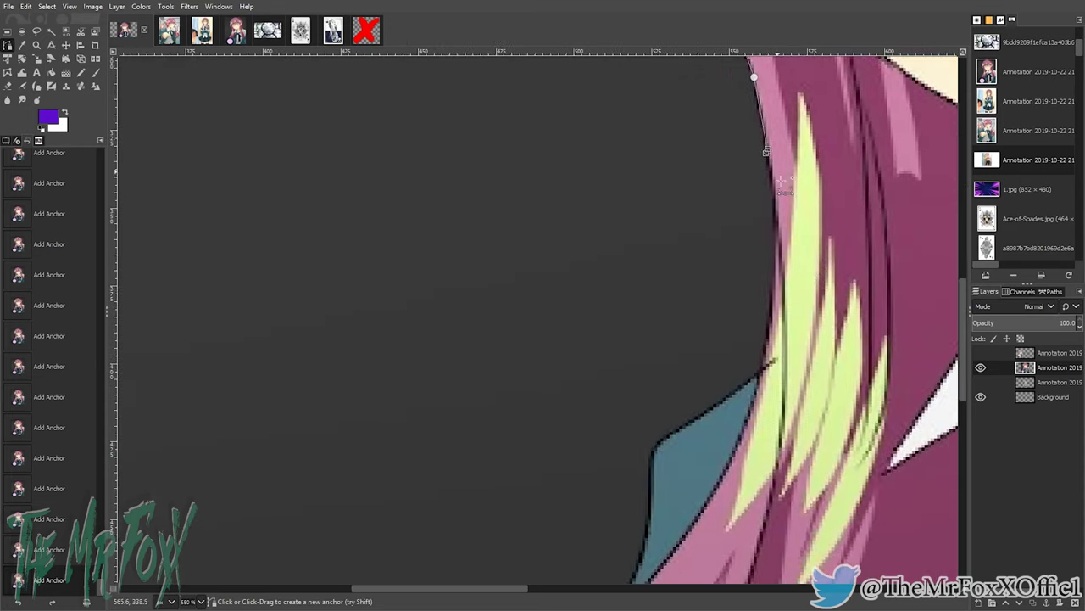
click(777, 215)
click(775, 251)
click(769, 332)
click(758, 371)
Step: Trace the outer edge of the left-hand teal jacket shoulder back to the long hair
click(673, 432)
click(652, 450)
click(648, 485)
click(639, 556)
drag(644, 560, 763, 255)
click(745, 294)
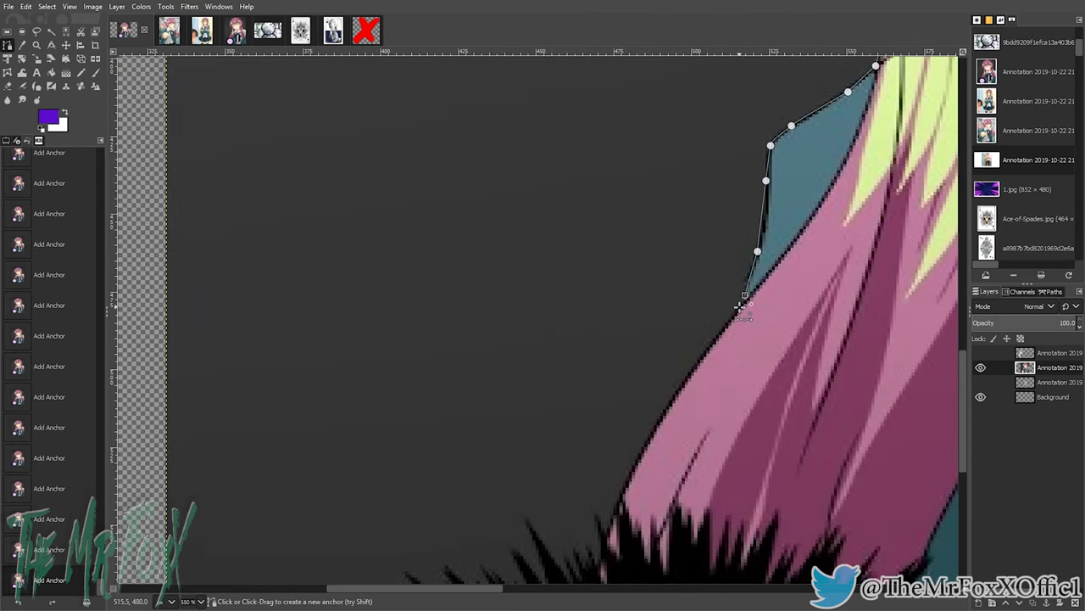
click(723, 322)
Step: Continue the path down the hair, through the speech bubble and along the portrait's bottom edge to its lower-right corner
scroll(696, 363, down, 4)
drag(722, 363, 679, 302)
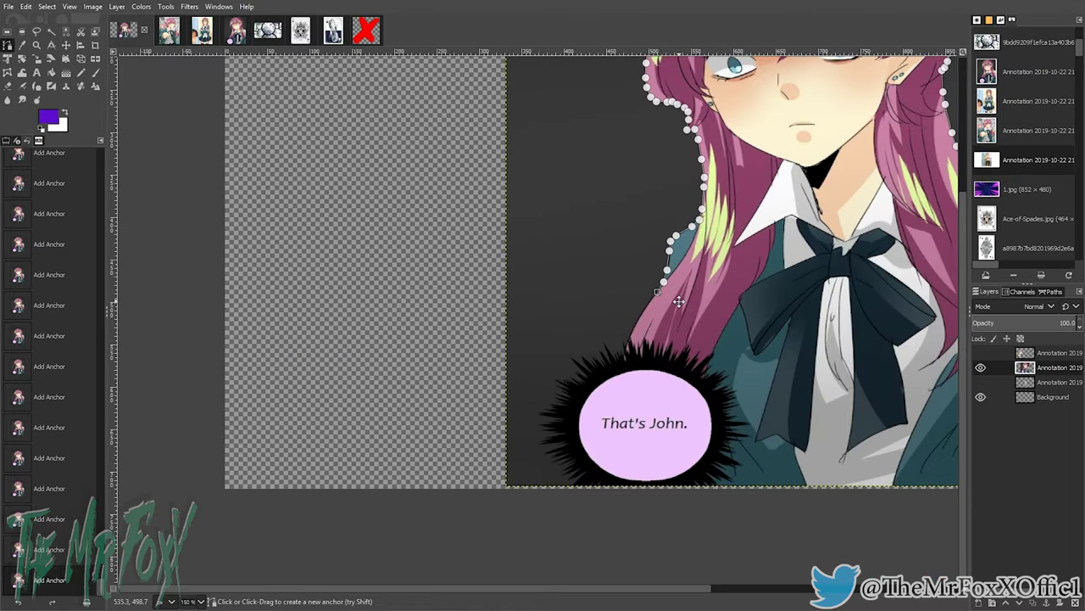
click(628, 336)
click(626, 349)
drag(755, 352, 641, 374)
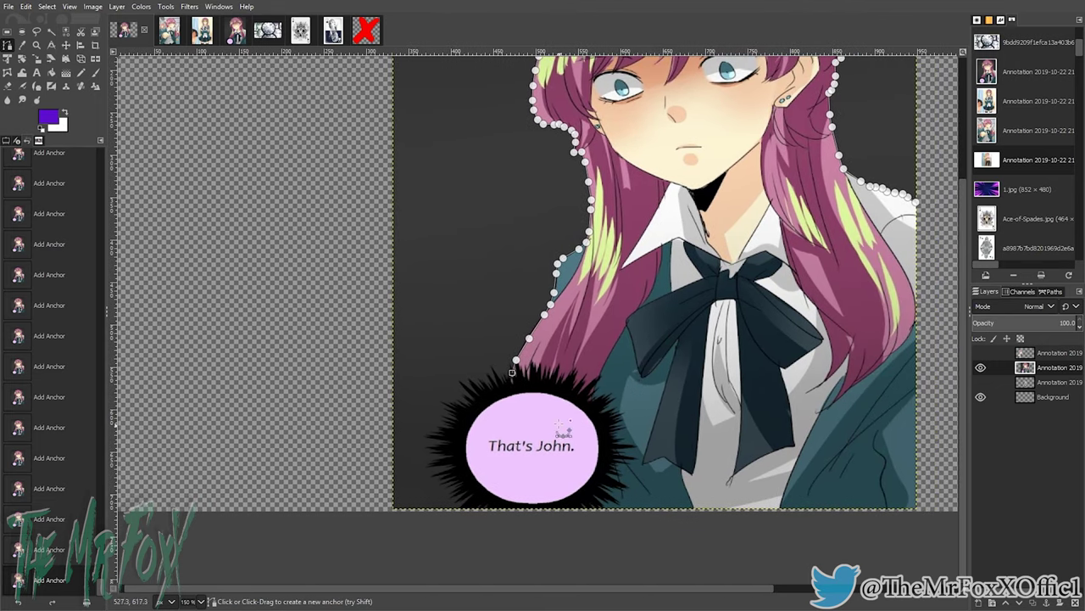
click(509, 383)
click(490, 505)
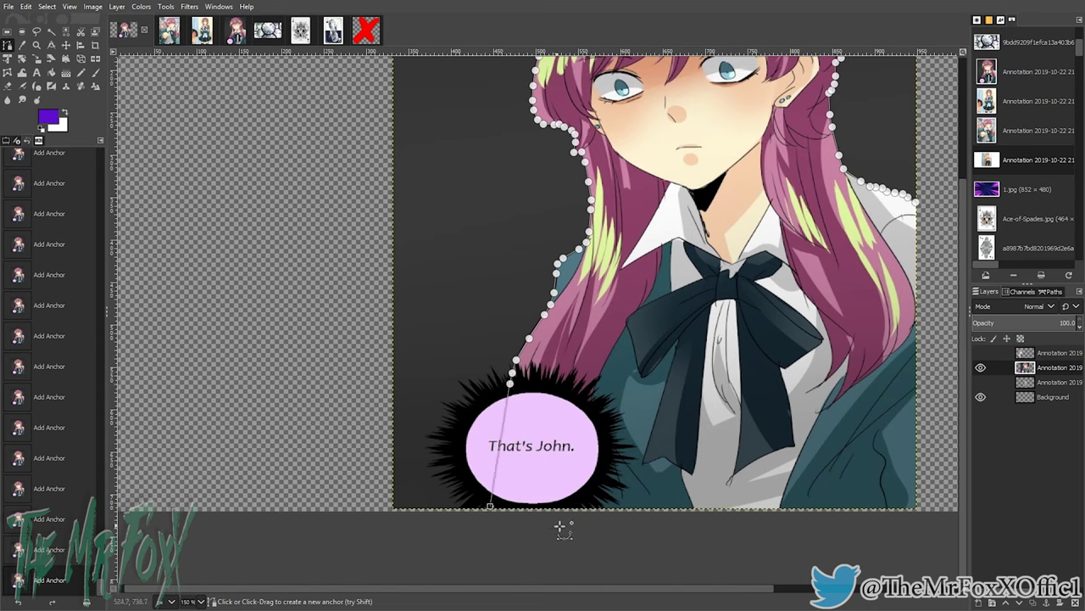
click(915, 509)
Step: Close the path at its starting anchor on the shoulder and convert it to a selection
drag(917, 390, 711, 446)
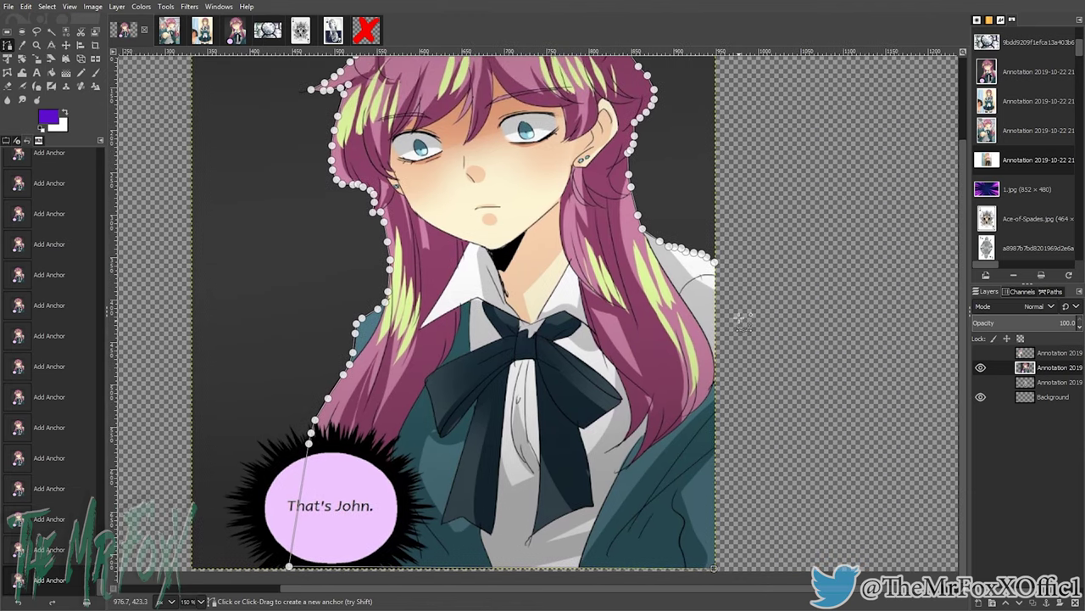
ctrl+click(715, 268)
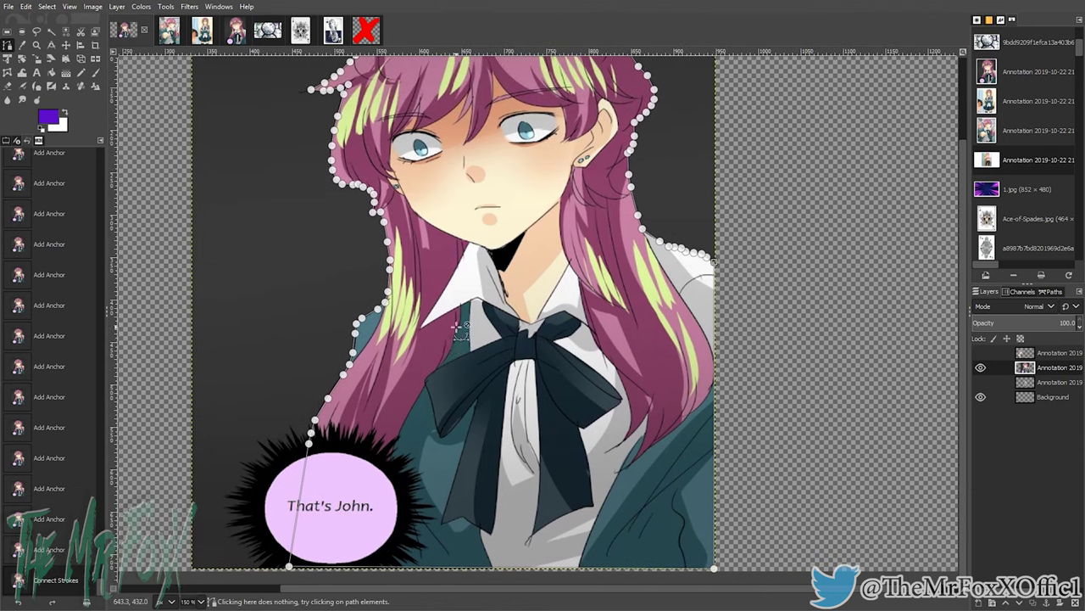
scroll(477, 298, down, 2)
drag(475, 299, 607, 321)
key(Return)
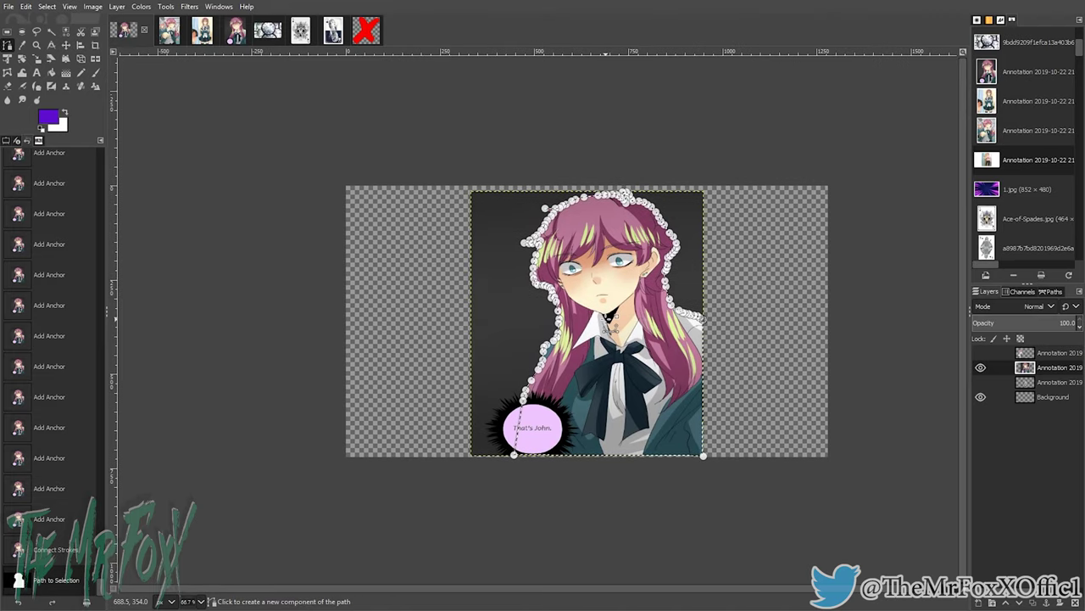
Step: Invert the selection, delete the portrait's dark background, and clear the selection
click(46, 6)
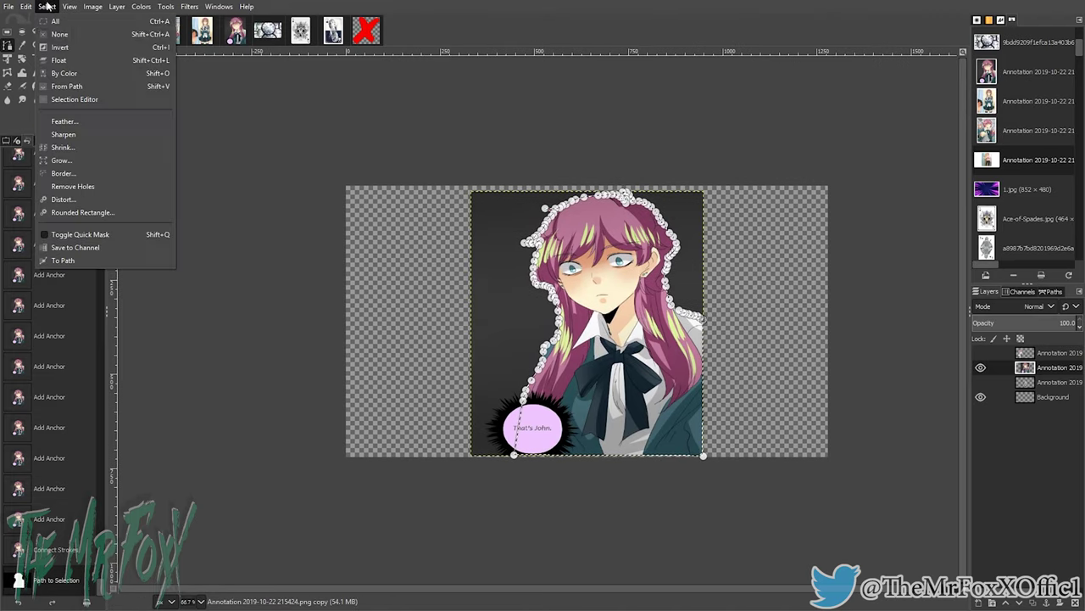
click(64, 49)
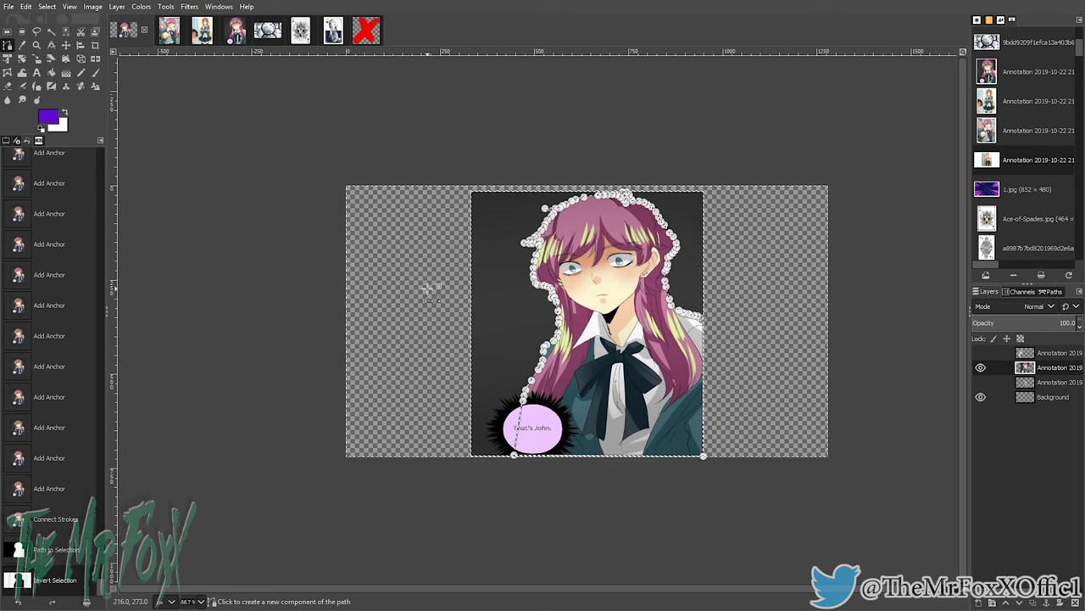
key(Delete)
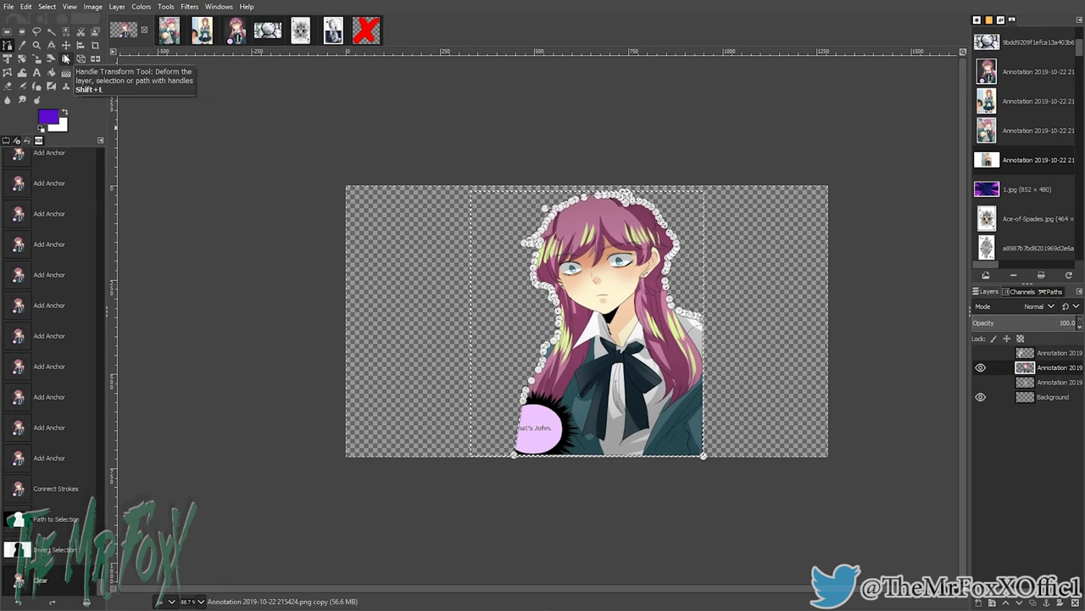
click(47, 8)
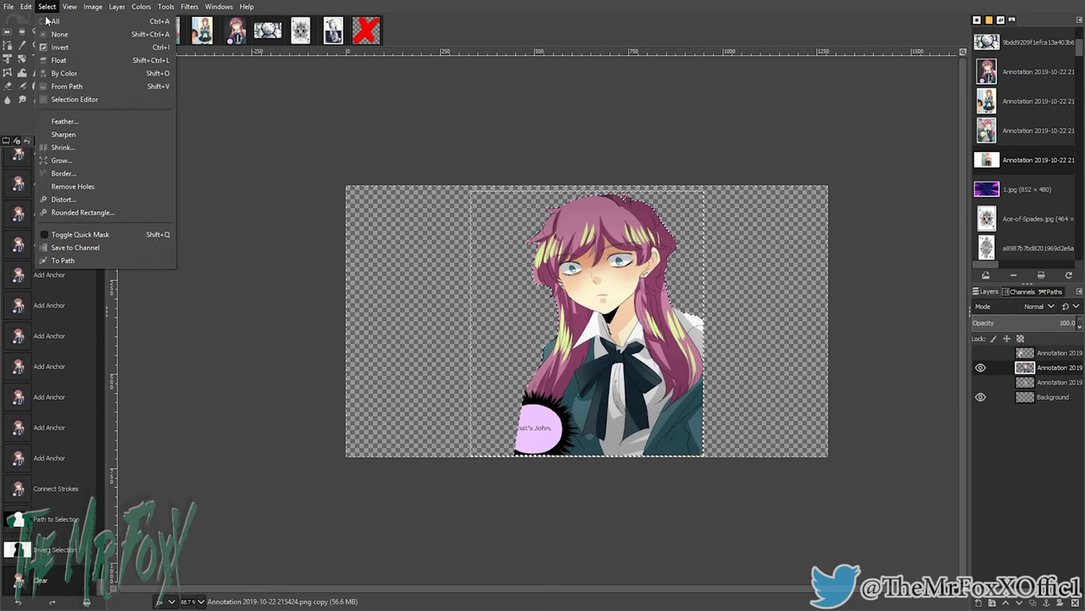
click(60, 34)
Step: Show the other two cutout layers and move the portrait cutout to the right side of the canvas
click(982, 382)
click(981, 353)
drag(630, 405, 558, 419)
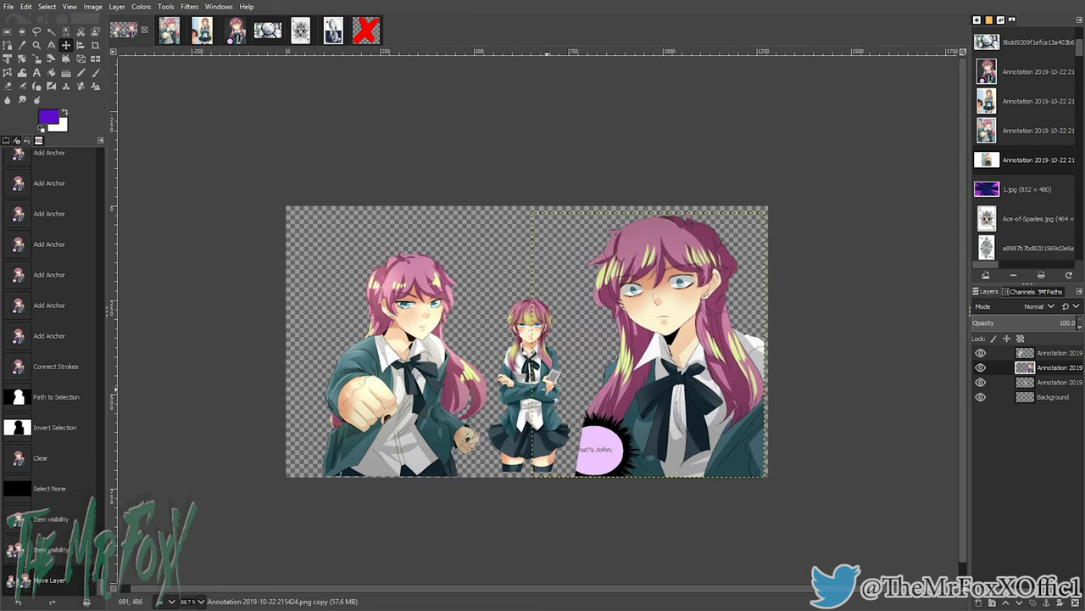
ctrl+scroll(571, 359, up, 1)
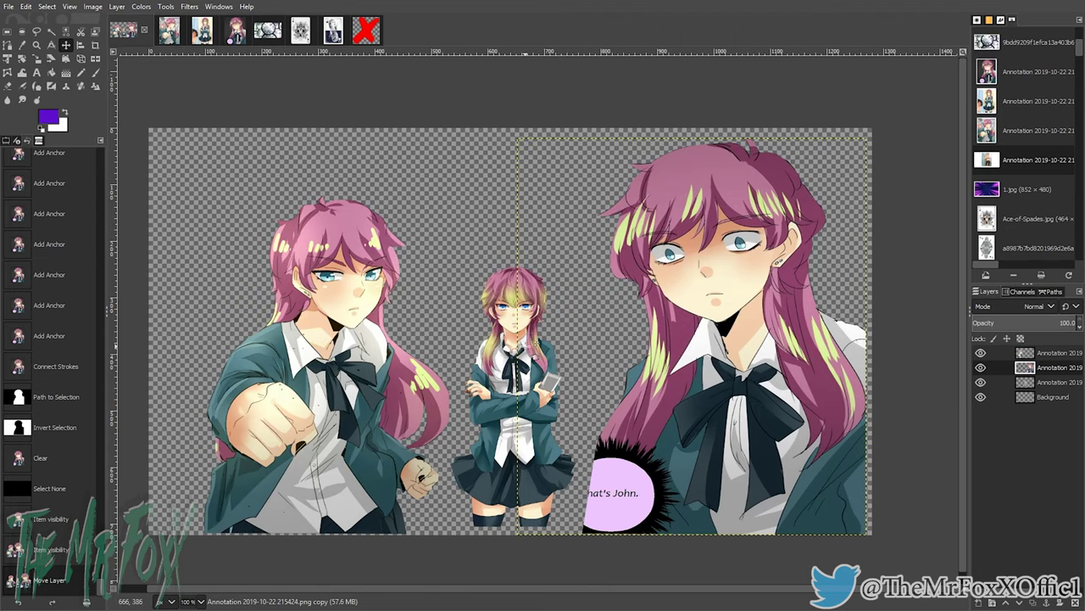
ctrl+scroll(537, 342, up, 1)
ctrl+scroll(544, 336, down, 1)
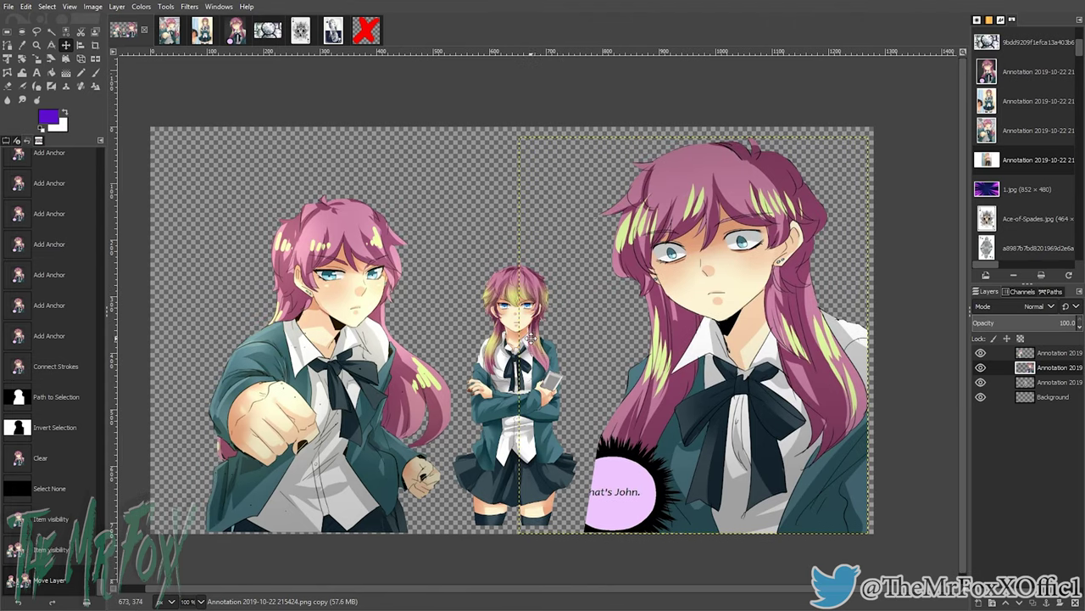
drag(531, 339, 580, 308)
click(1043, 352)
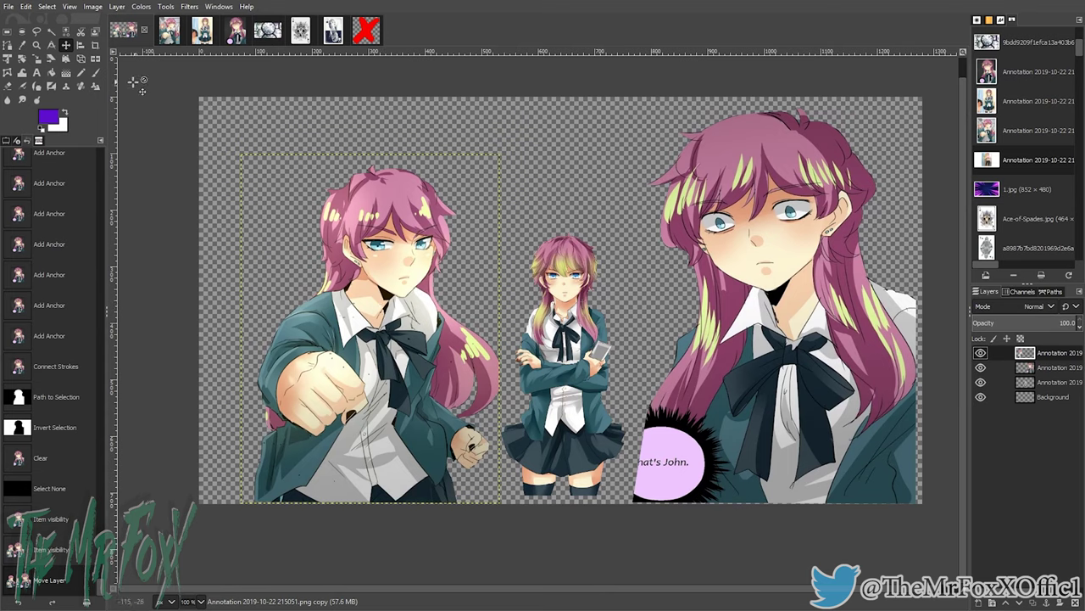
click(37, 60)
click(495, 311)
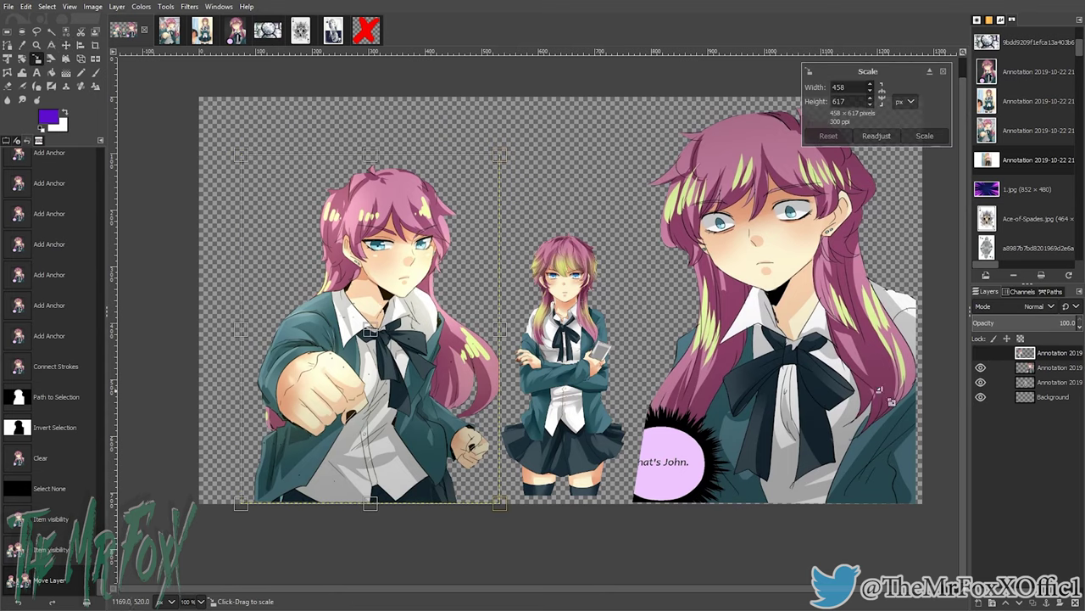
Step: Scale the standing girl's layer to 502 × 656 px and place her between the other two cutouts, with her legs at the canvas's bottom edge
click(1052, 384)
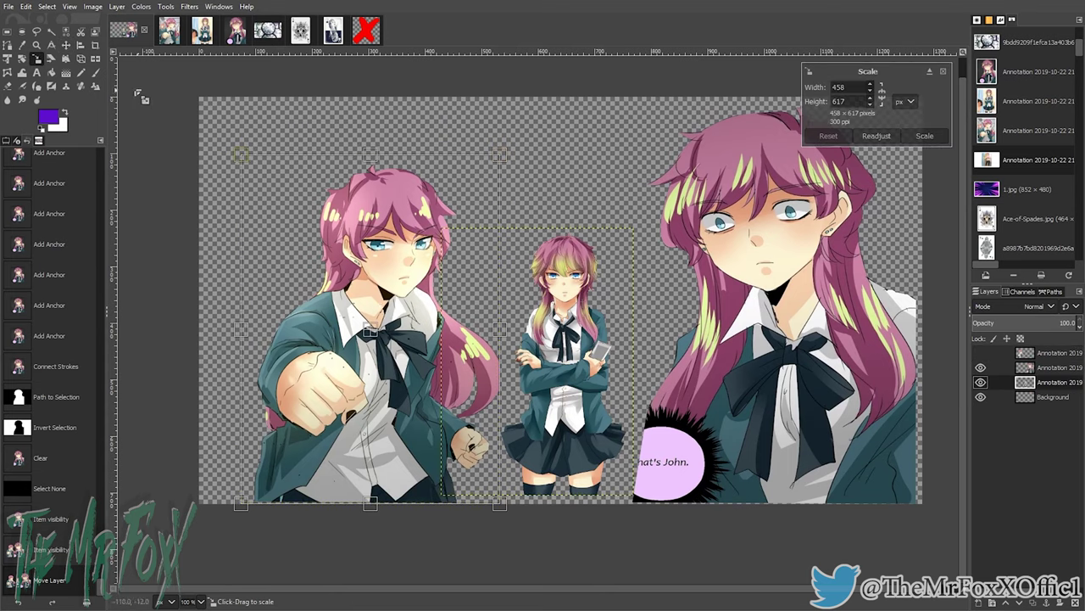
click(557, 309)
drag(650, 241, 694, 158)
drag(444, 158, 396, 134)
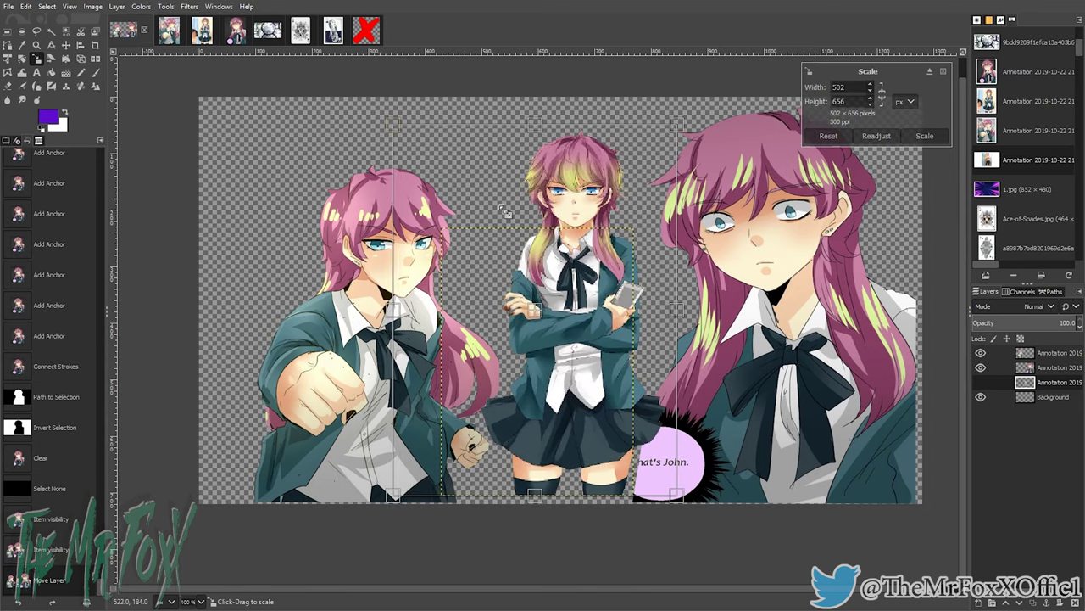
drag(538, 325, 521, 333)
click(65, 48)
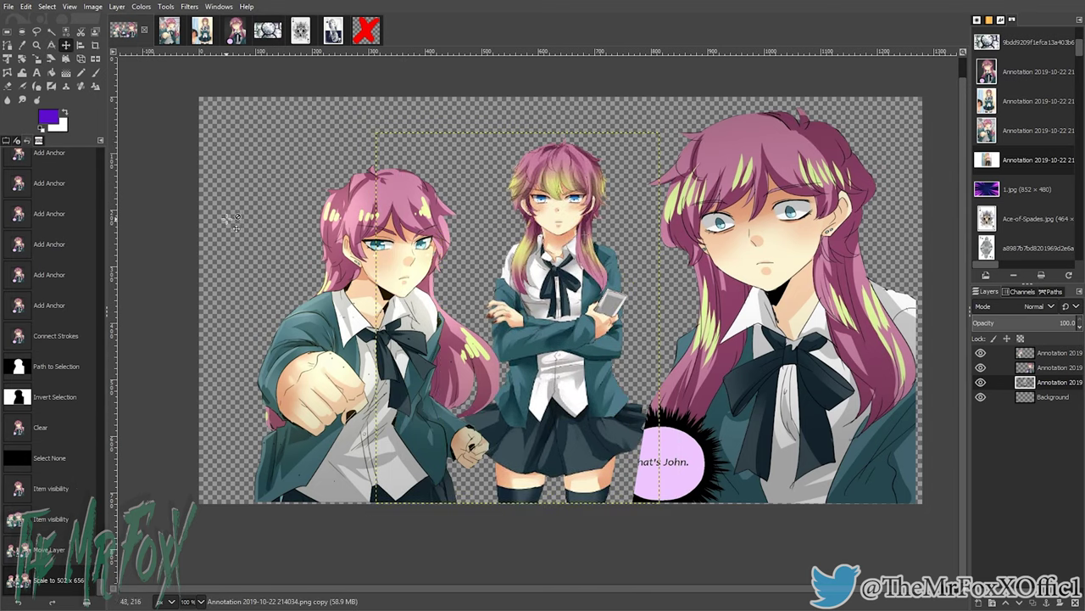
Step: Bring the standing girl's layer to the top of the stack and move the other two cutouts lower on either side of her
drag(794, 408, 755, 410)
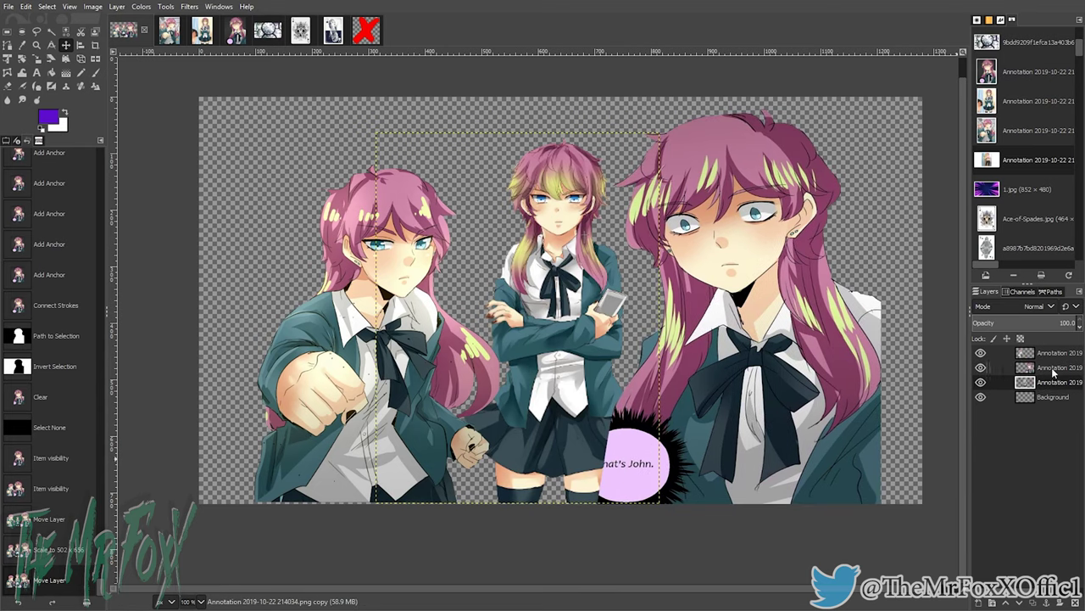
drag(1051, 387, 1052, 354)
drag(329, 385, 376, 390)
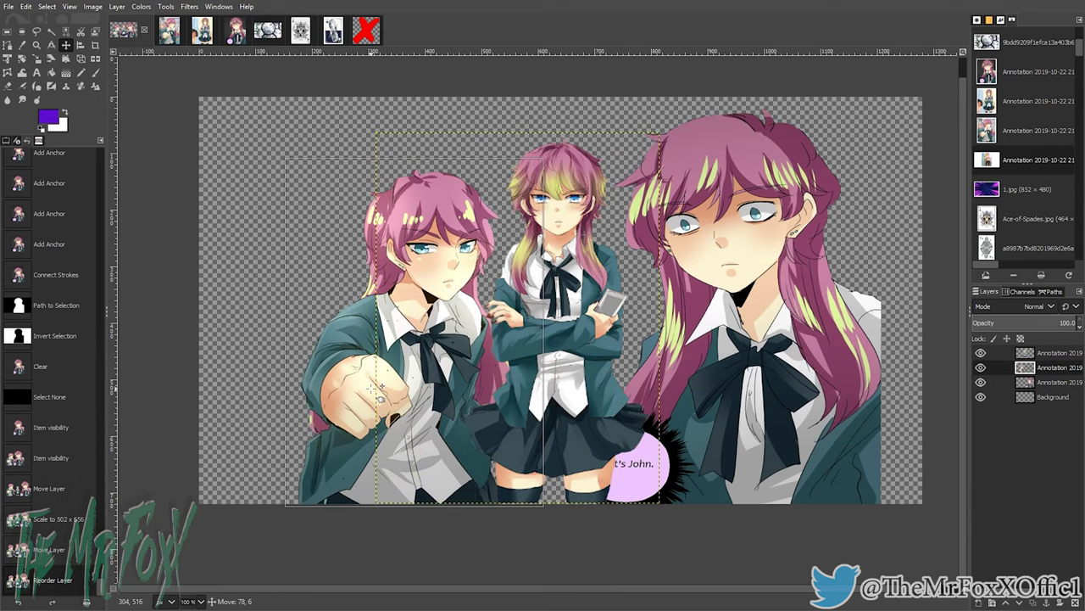
drag(779, 405, 778, 497)
drag(416, 378, 379, 421)
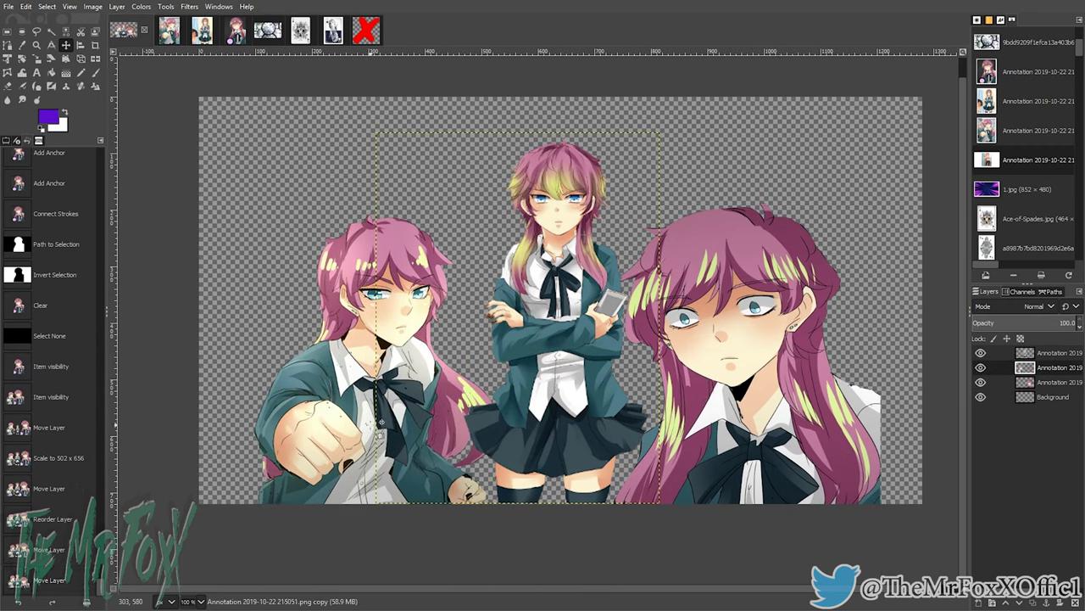
mouse_move(736, 410)
mouse_down()
mouse_move(720, 407)
mouse_move(743, 402)
mouse_up()
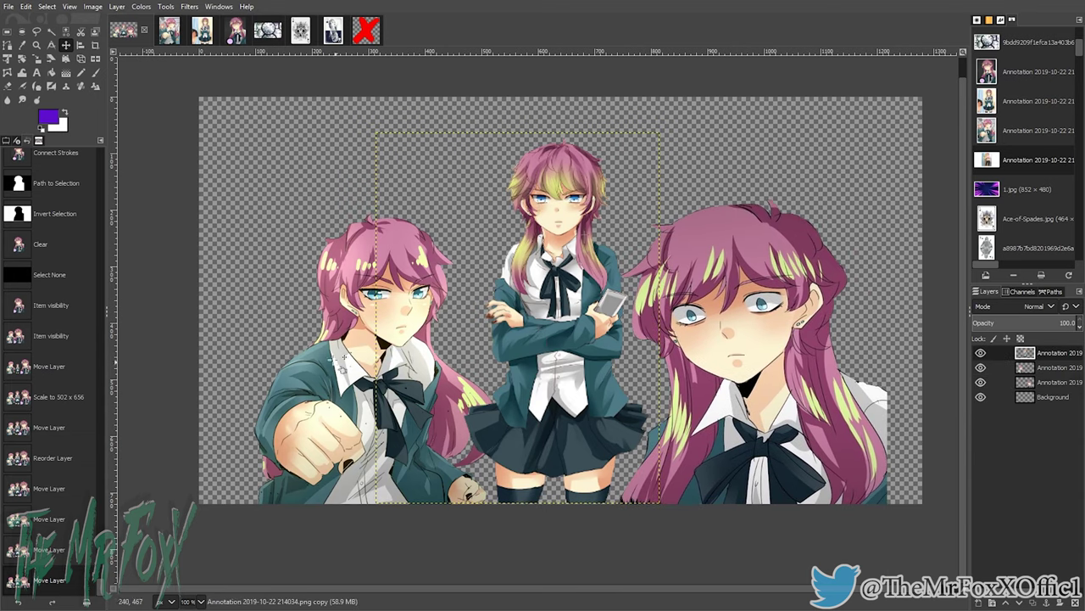
Step: Flip the portrait cutout horizontally and move it back beside the standing girl at the right of the canvas
click(1052, 366)
click(1054, 383)
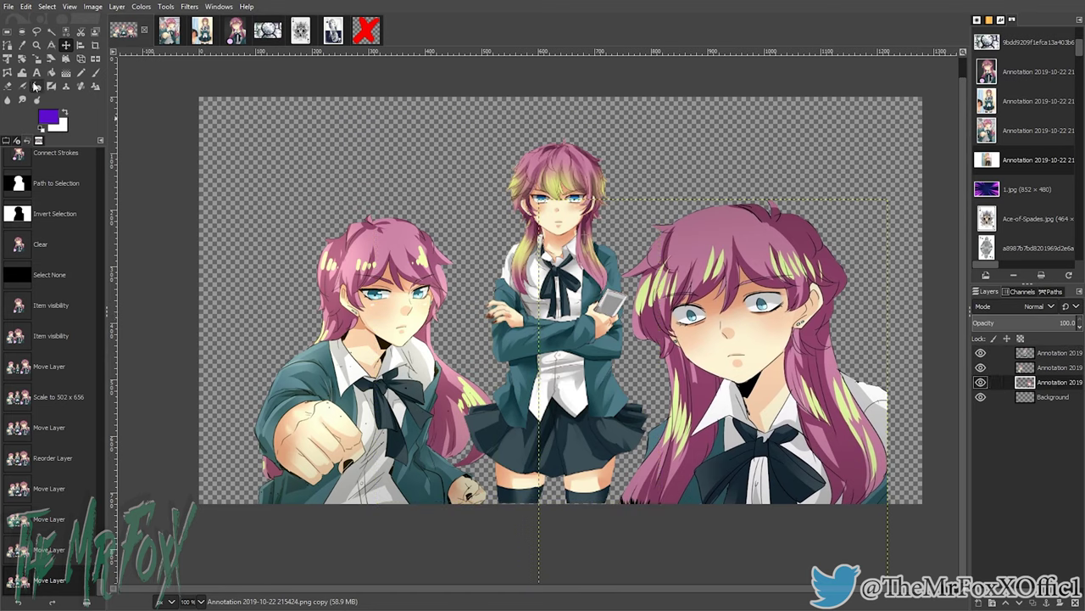
click(95, 59)
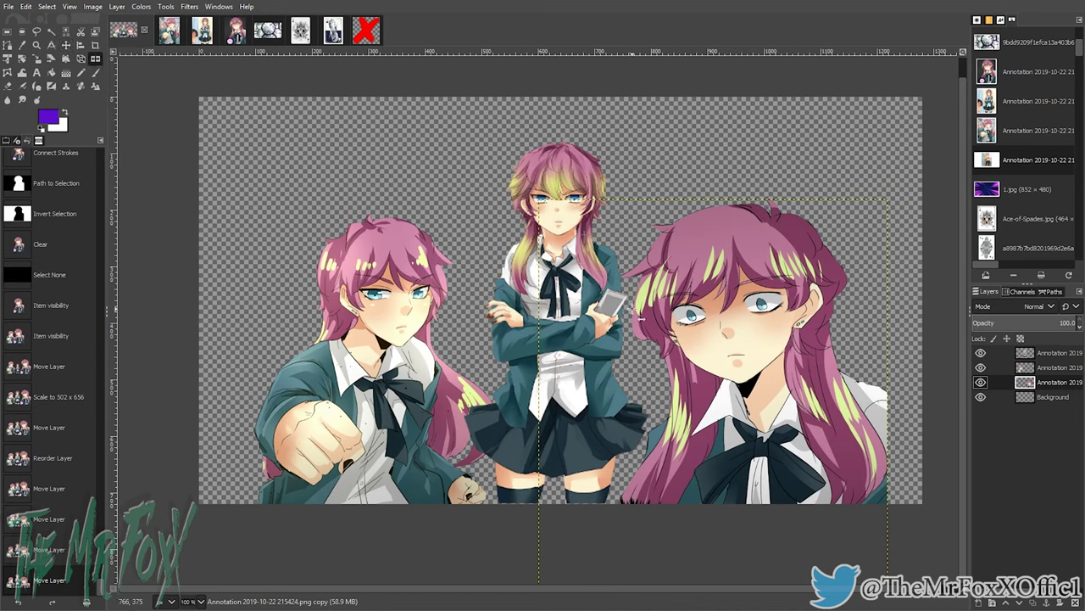
click(688, 324)
click(700, 452)
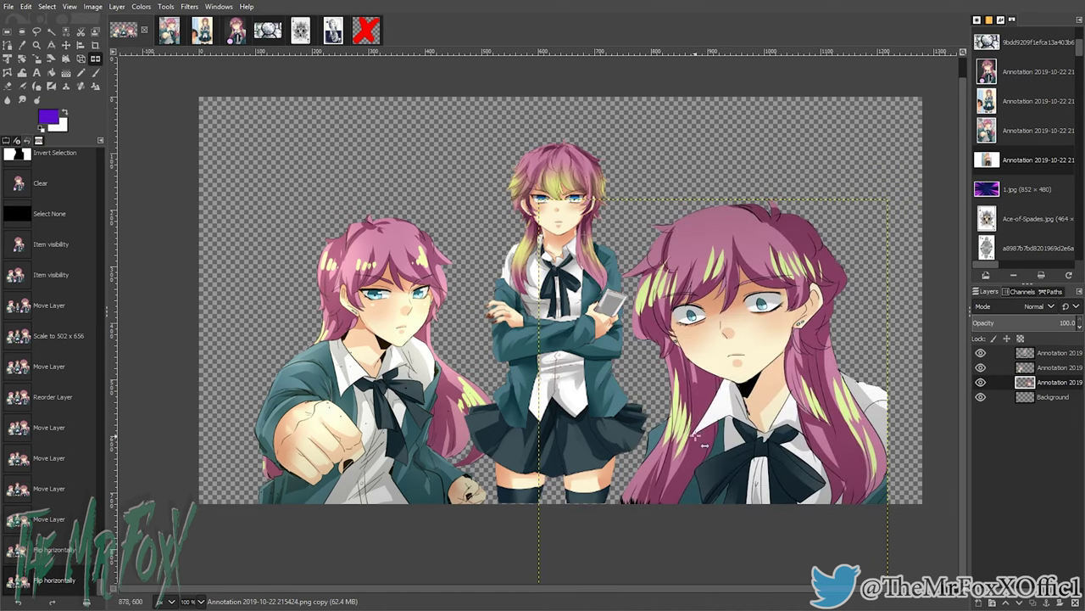
click(707, 431)
click(66, 45)
drag(727, 413, 813, 433)
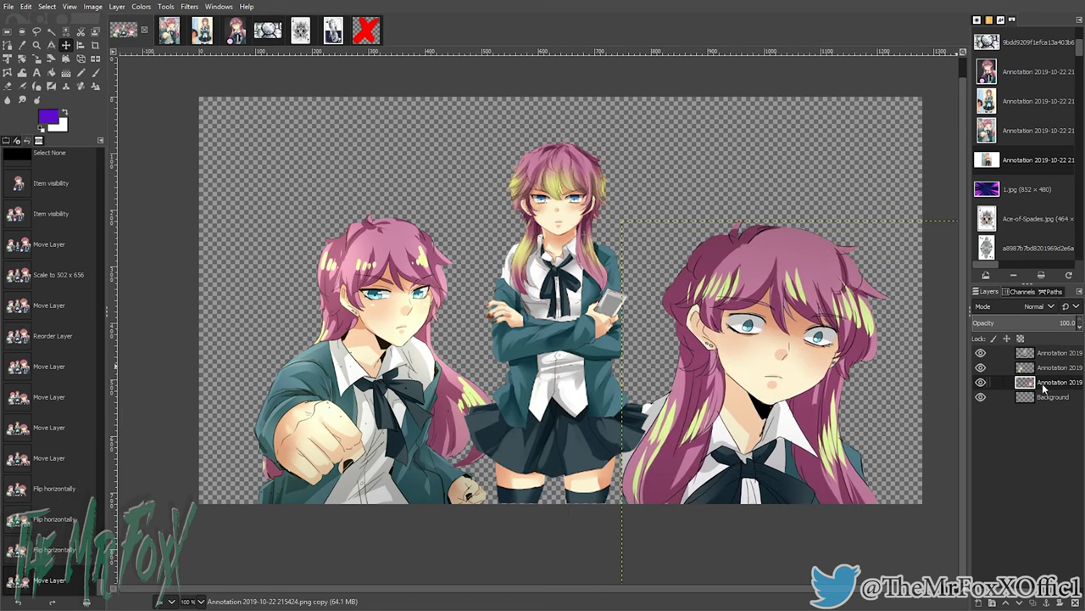
Step: Scale the flipped portrait cutout to 639 × 634 px and reposition it at the right of the canvas
click(36, 59)
click(699, 325)
drag(795, 421, 771, 346)
drag(943, 546, 960, 505)
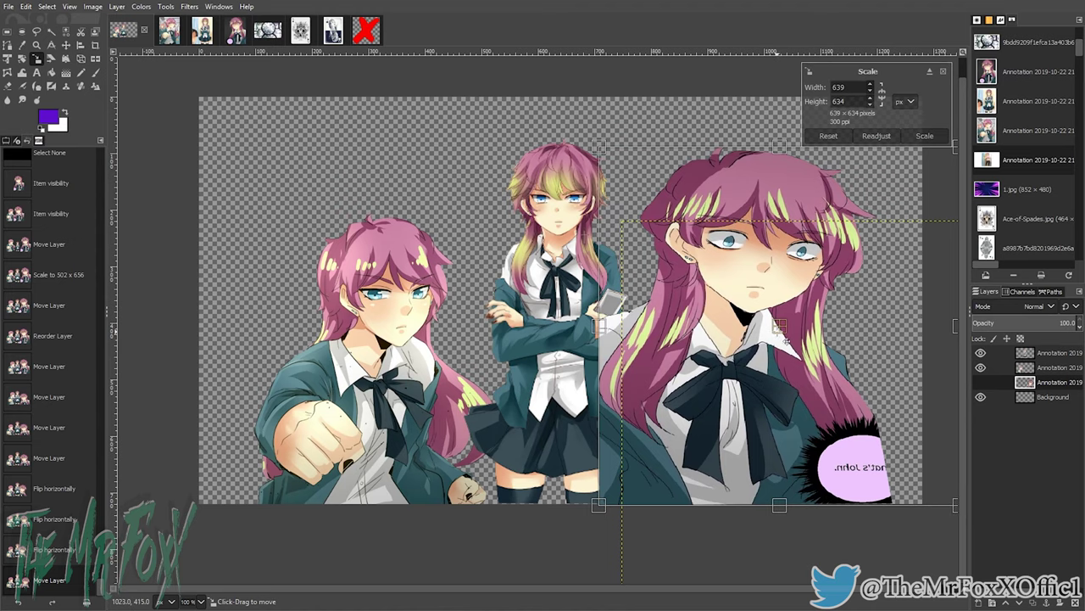
drag(775, 362, 793, 376)
click(67, 46)
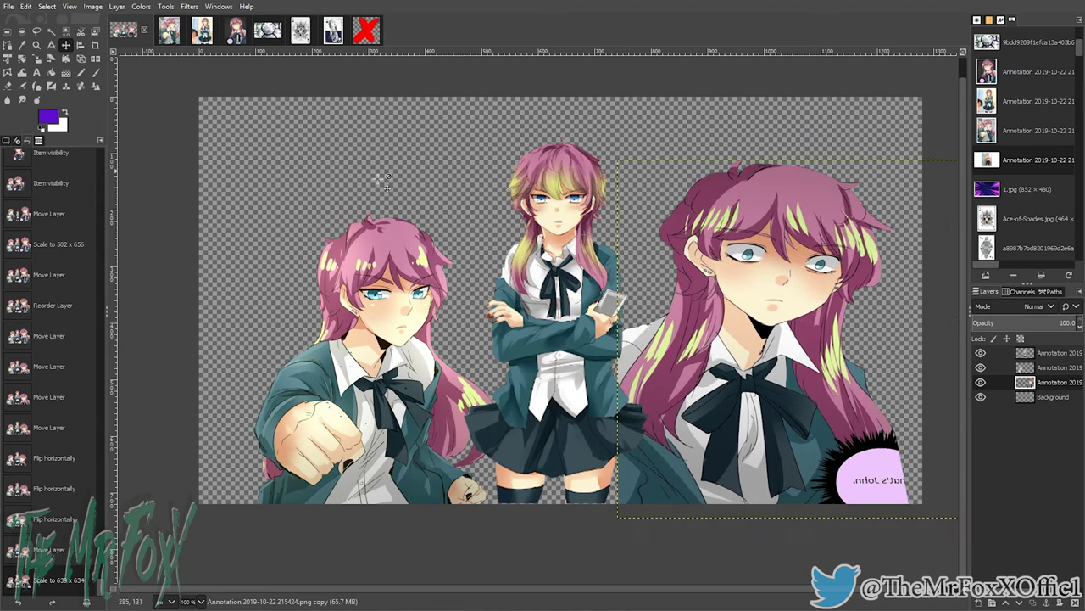
Step: Rearrange the three cutouts closer together, lowering the portrait until its speech bubble falls off the canvas and raising the pointing girl
drag(753, 323, 714, 381)
drag(386, 383, 437, 389)
drag(545, 387, 558, 382)
drag(702, 394, 725, 396)
drag(424, 362, 342, 314)
click(512, 335)
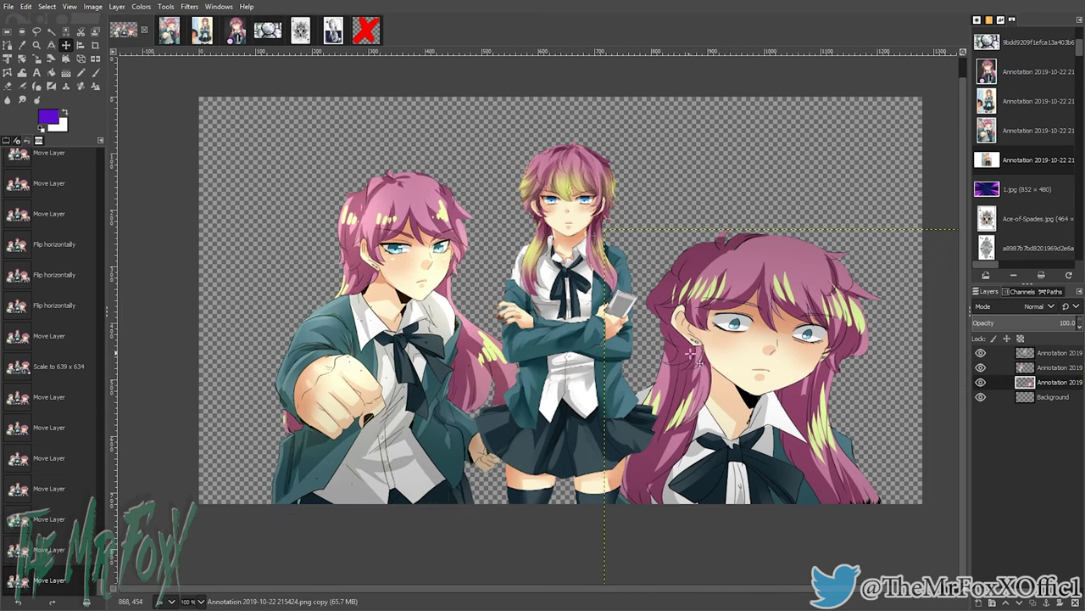
drag(738, 354, 702, 355)
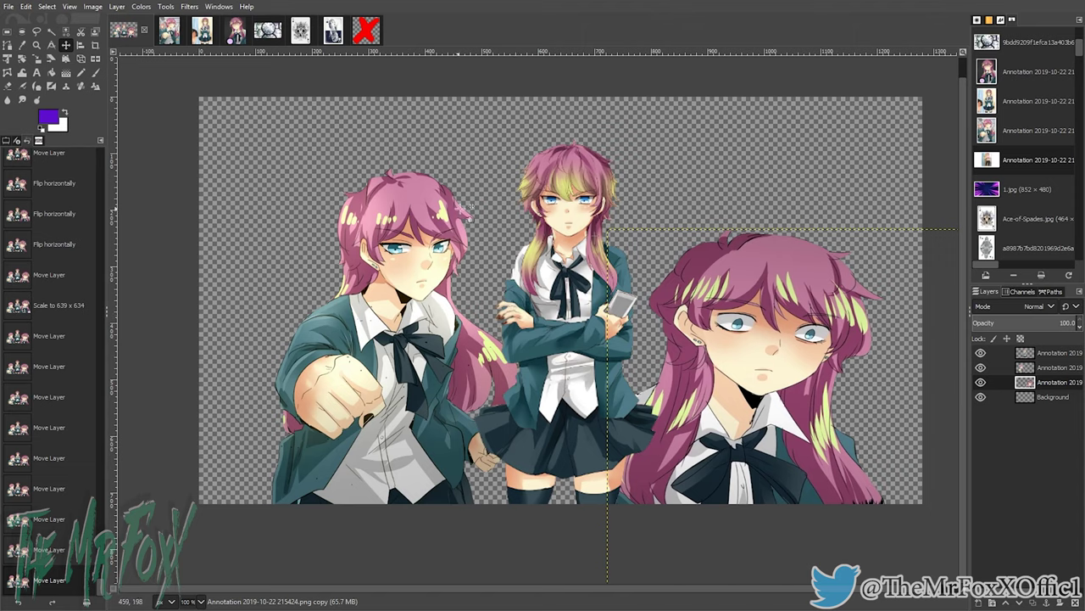
drag(659, 189, 646, 195)
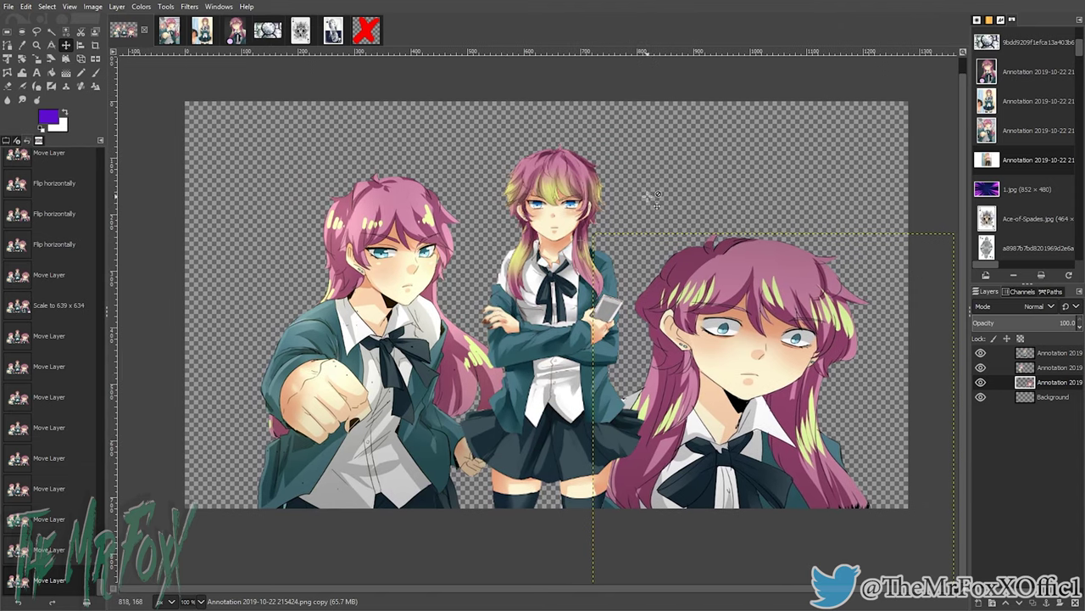
Step: Copy the clock image and paste it as a new layer in the girls composite
click(268, 31)
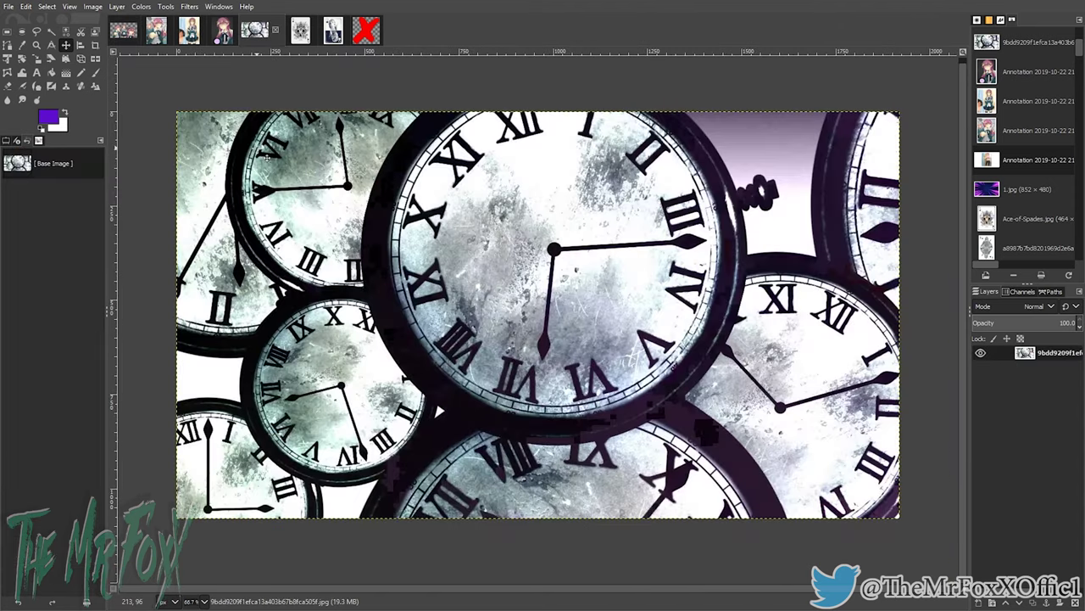
click(26, 7)
click(44, 83)
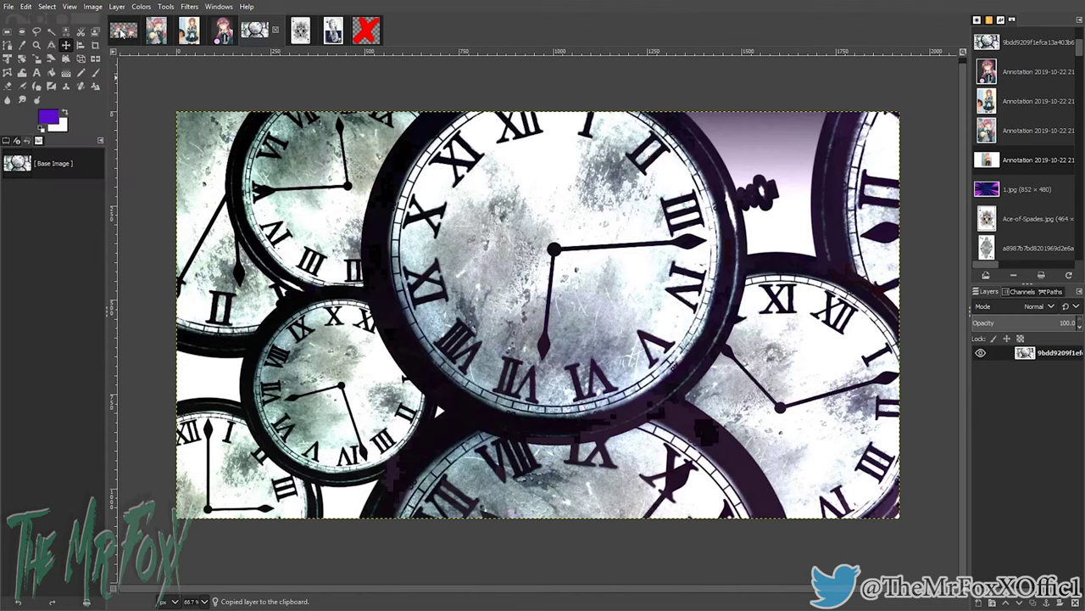
click(127, 30)
click(26, 6)
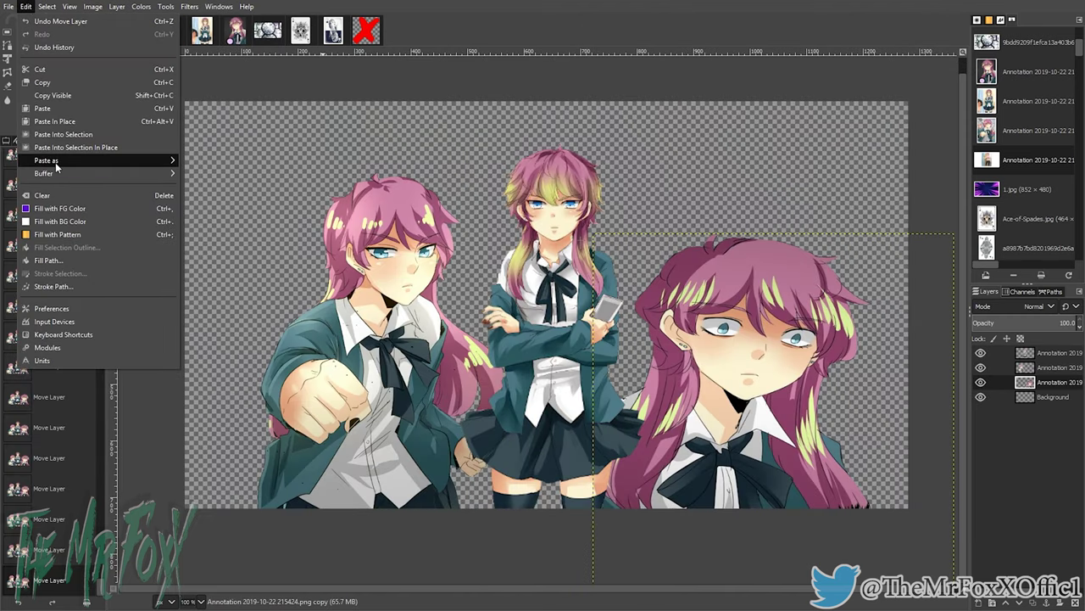
mouse_move(59, 162)
click(208, 161)
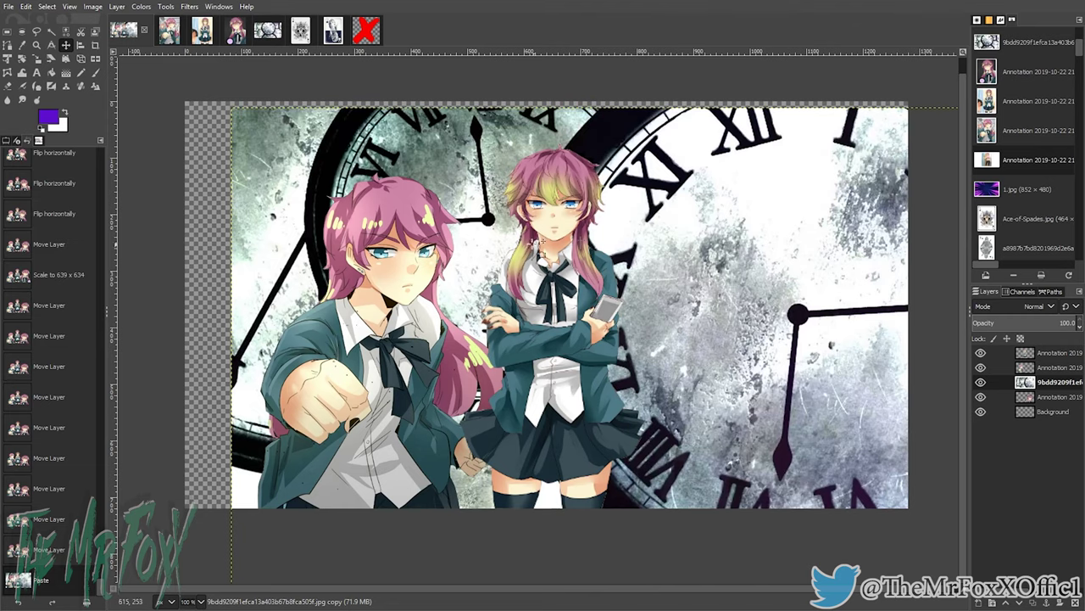
Step: Scale the clock layer to 1280 × 720 px and align it with the canvas edges
scroll(327, 215, down, 2)
drag(363, 226, 502, 225)
drag(656, 246, 619, 241)
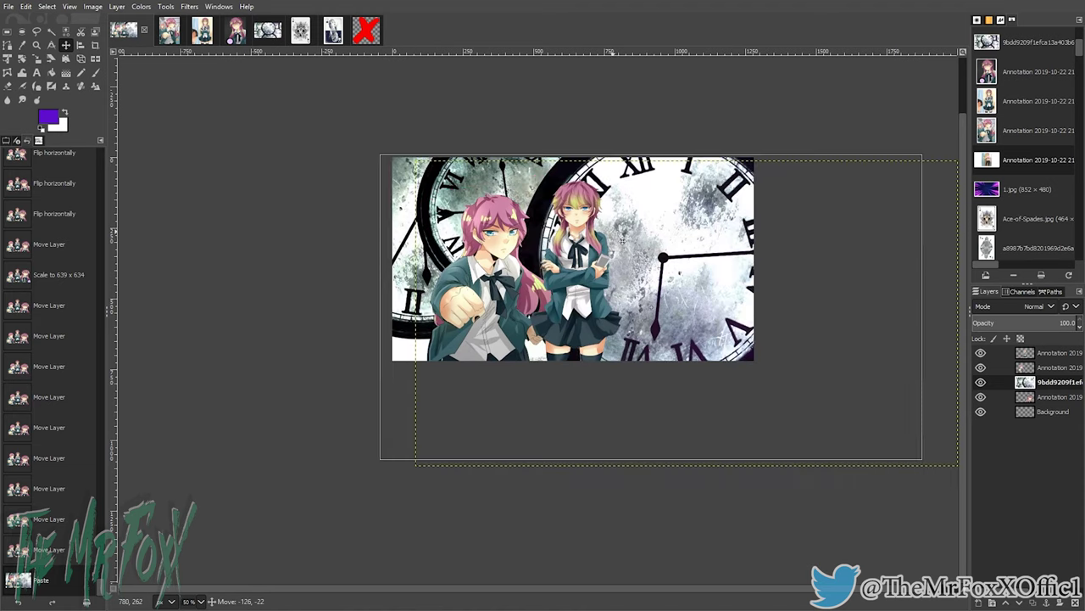
click(37, 60)
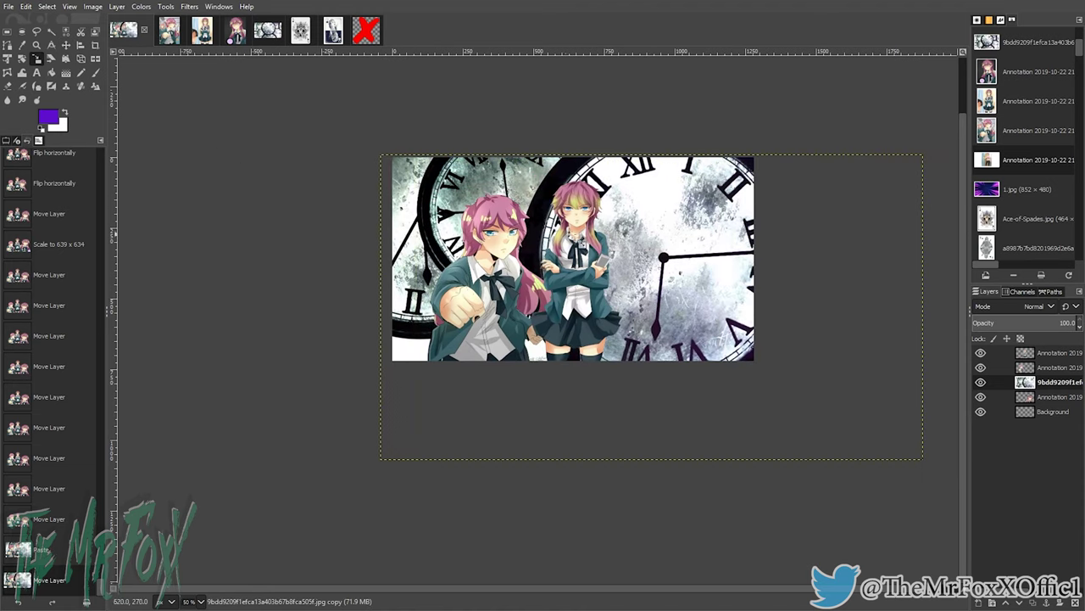
click(583, 244)
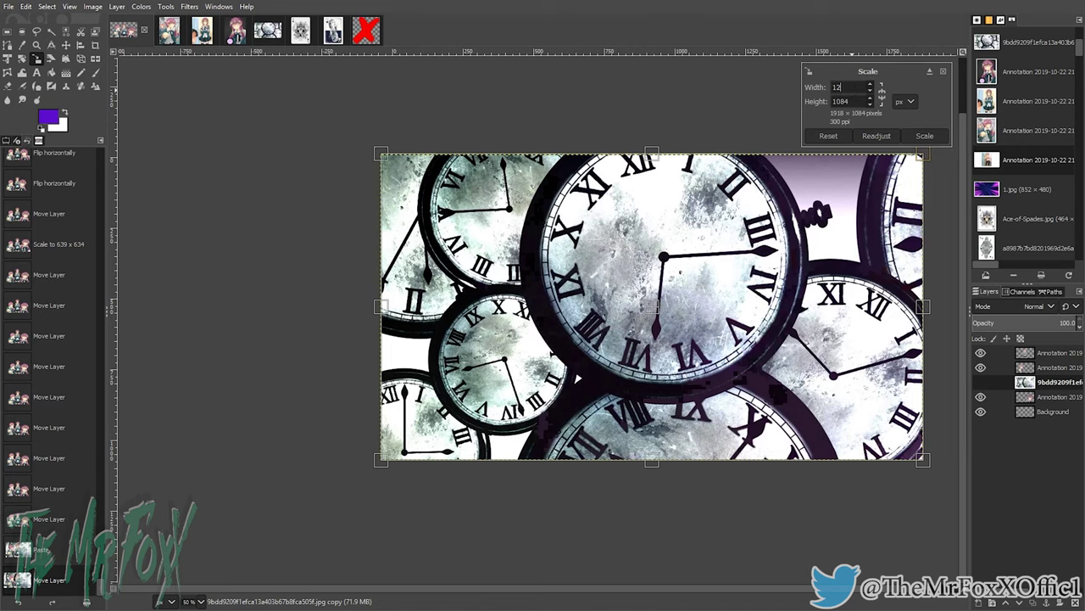
key(Tab)
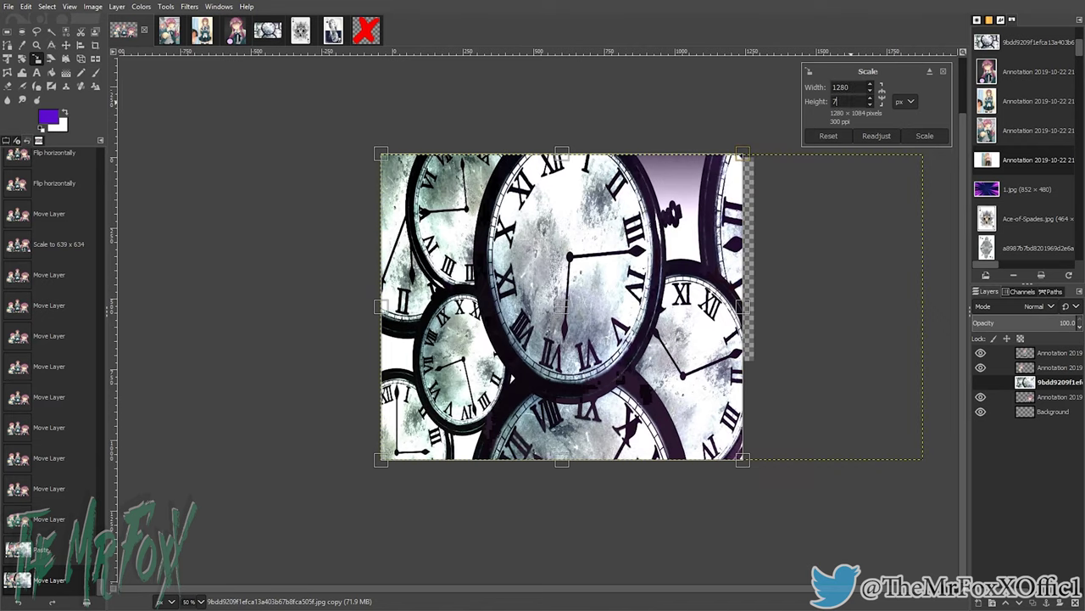
key(Tab)
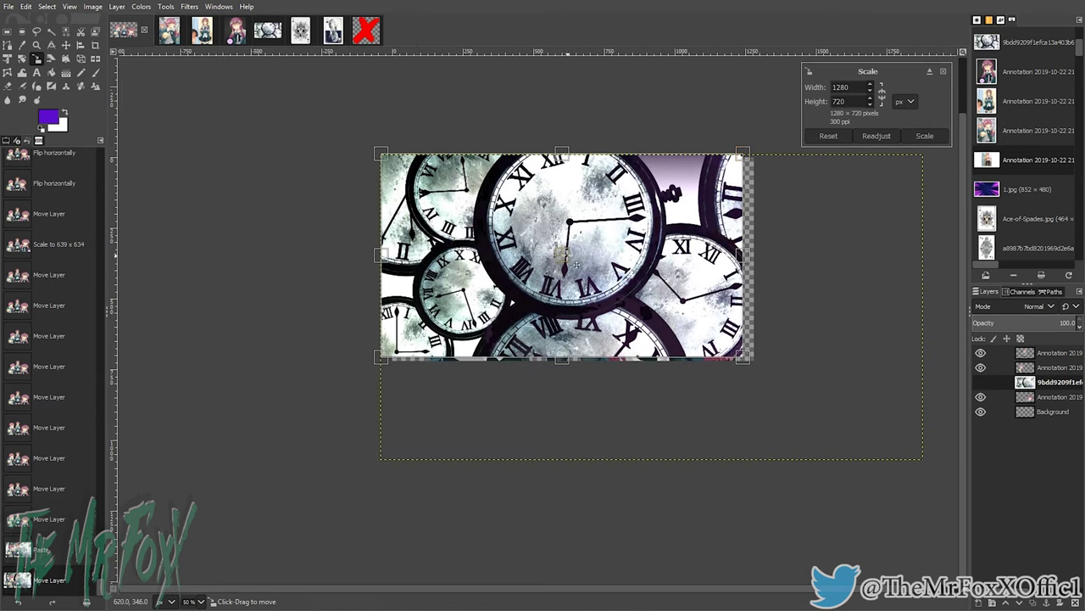
drag(575, 268, 583, 267)
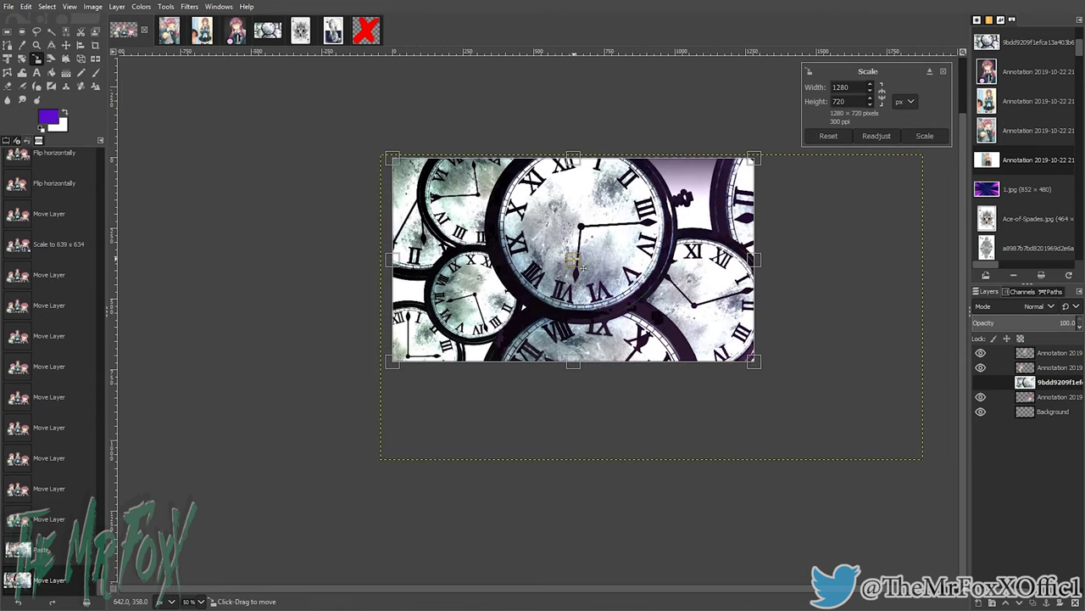
click(66, 45)
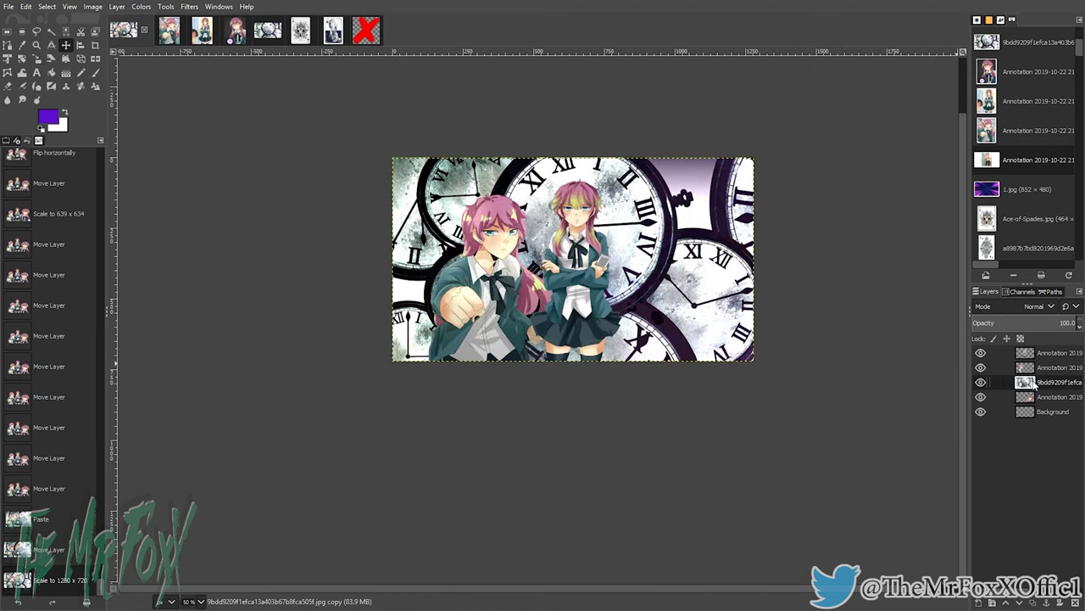
Step: Lower the clock layer beneath the portrait layer so it sits behind all three cutouts
drag(1061, 390, 1060, 408)
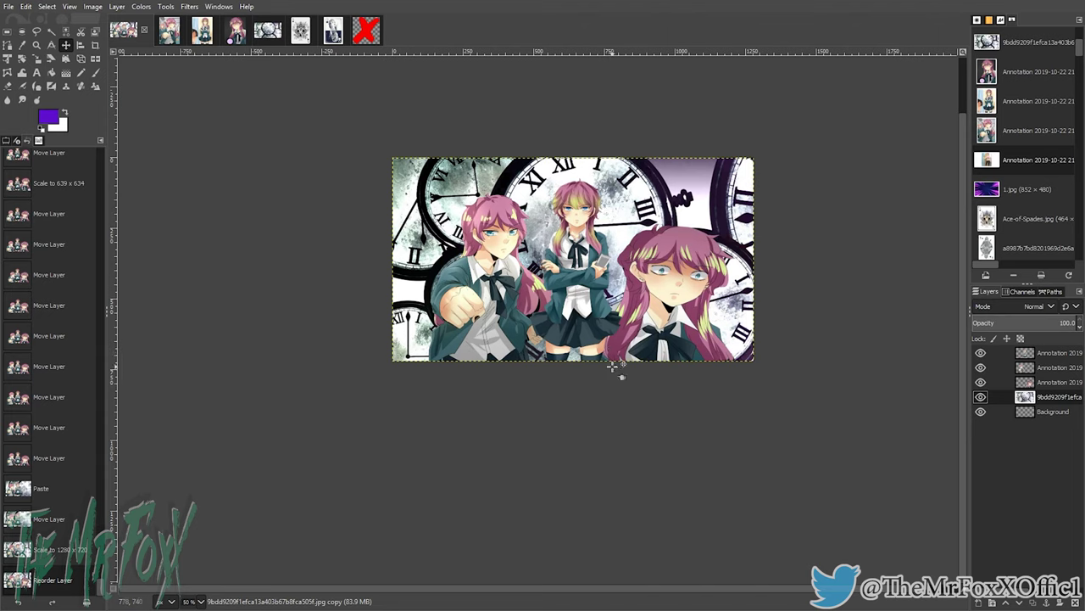
scroll(608, 352, up, 2)
drag(603, 255, 599, 405)
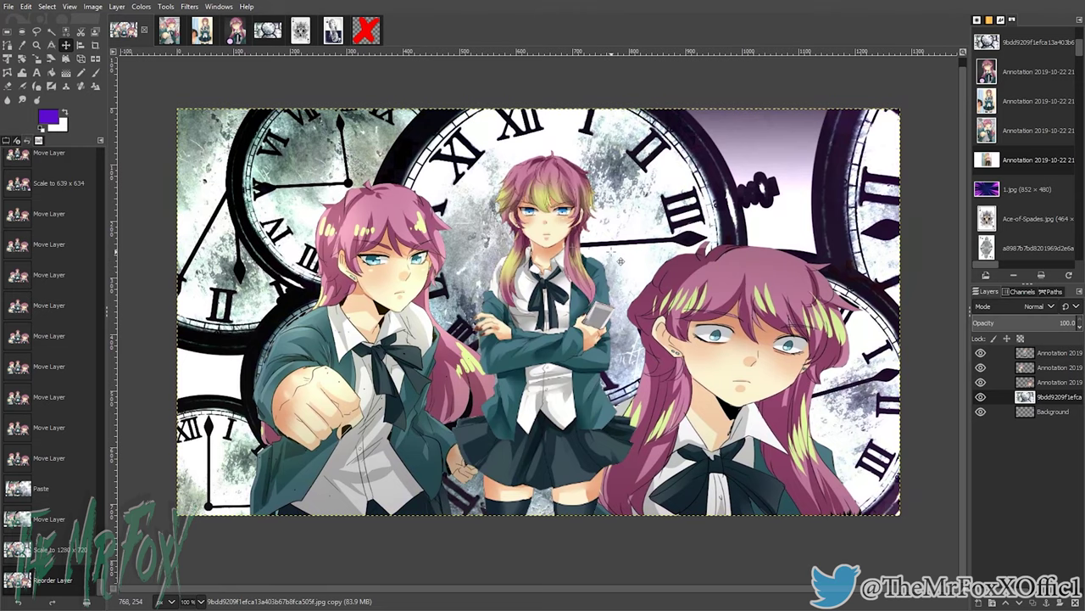
Step: Fine-tune the composition over the clocks, shifting the standing girl and the portrait slightly right and the pointing girl slightly left
drag(621, 262, 621, 262)
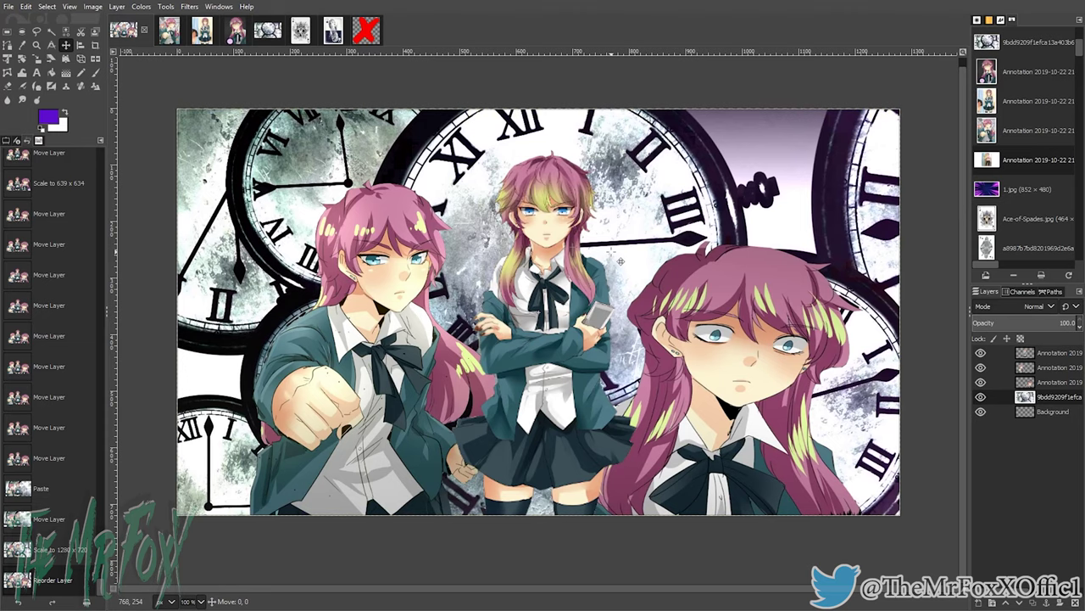
drag(621, 262, 619, 266)
drag(551, 389, 560, 392)
drag(383, 378, 374, 385)
drag(690, 414, 731, 405)
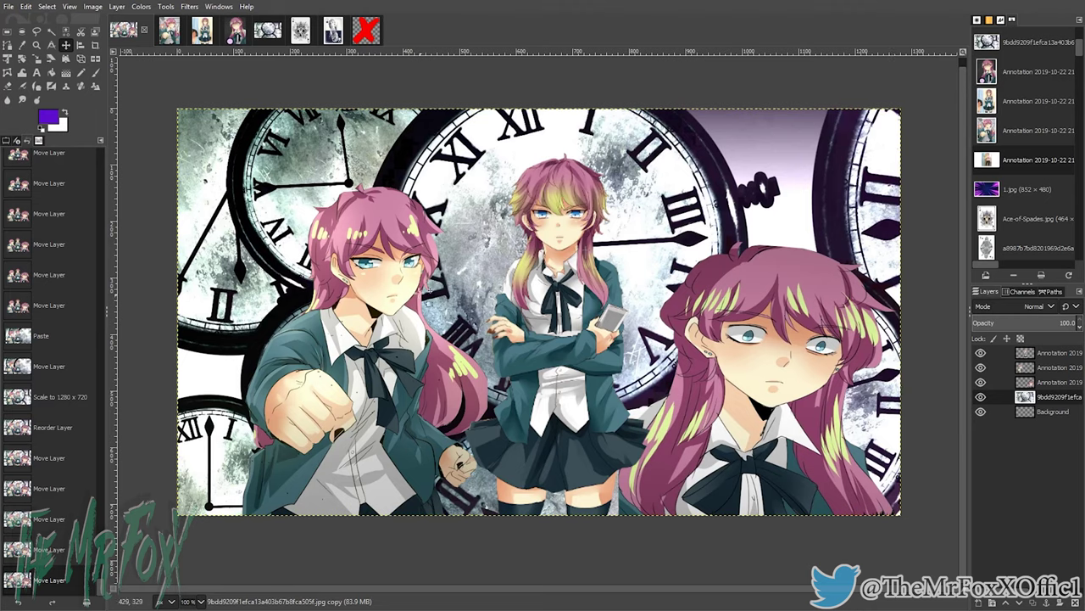
Step: Copy the queen of hearts card image and paste it as a new layer in the girls composite
click(331, 30)
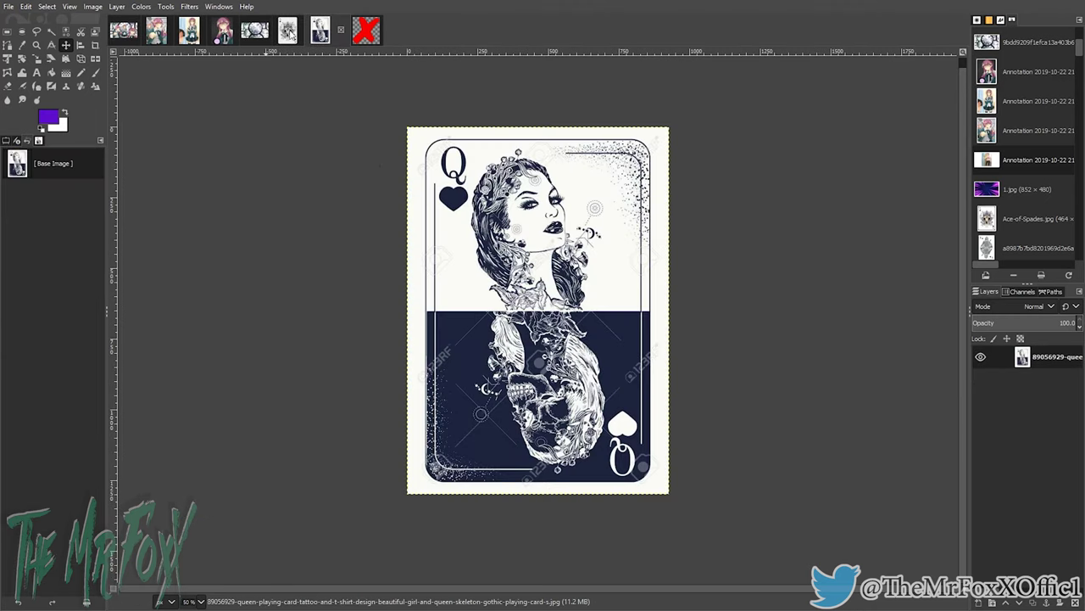
click(46, 8)
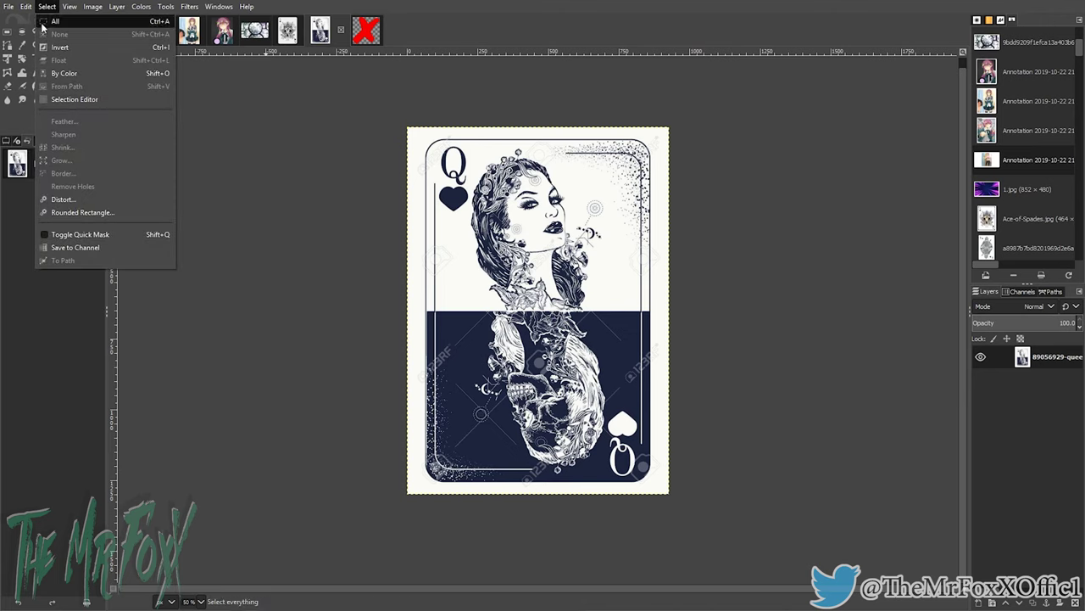
mouse_move(26, 6)
click(46, 83)
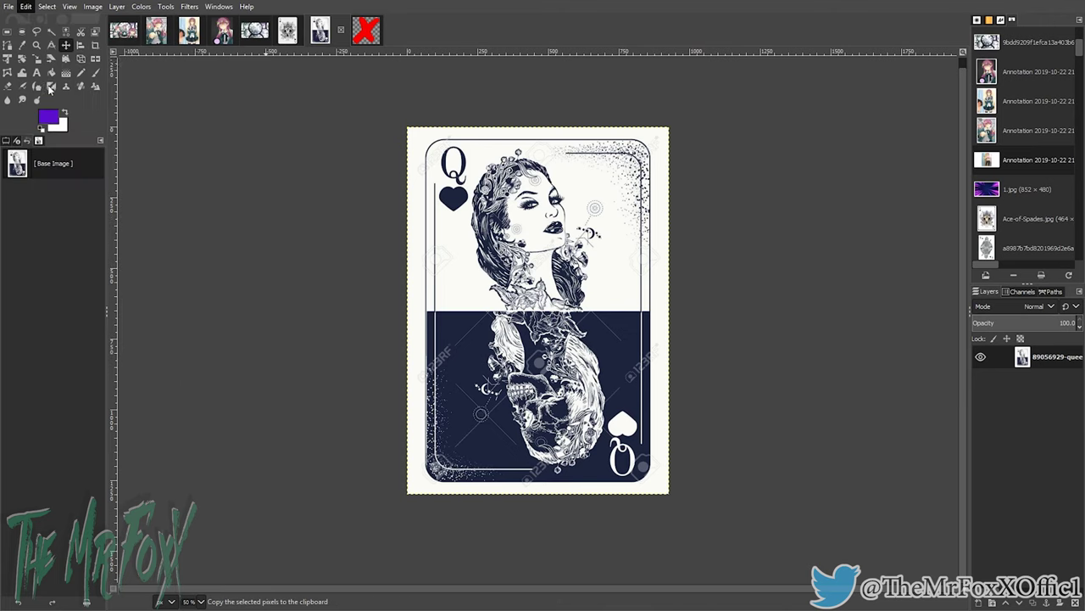
click(124, 32)
click(27, 8)
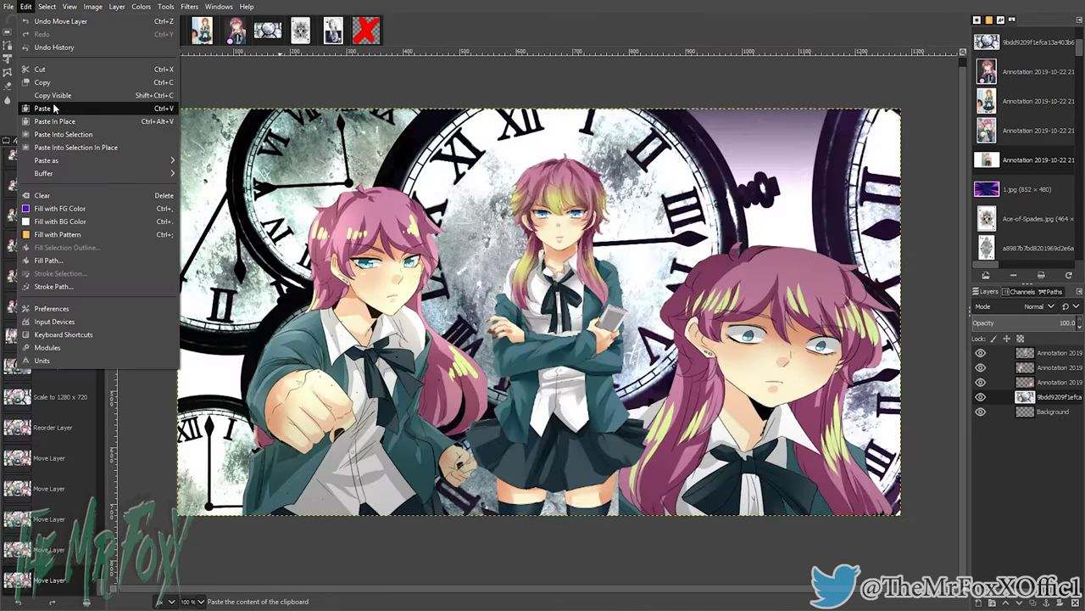
mouse_move(49, 161)
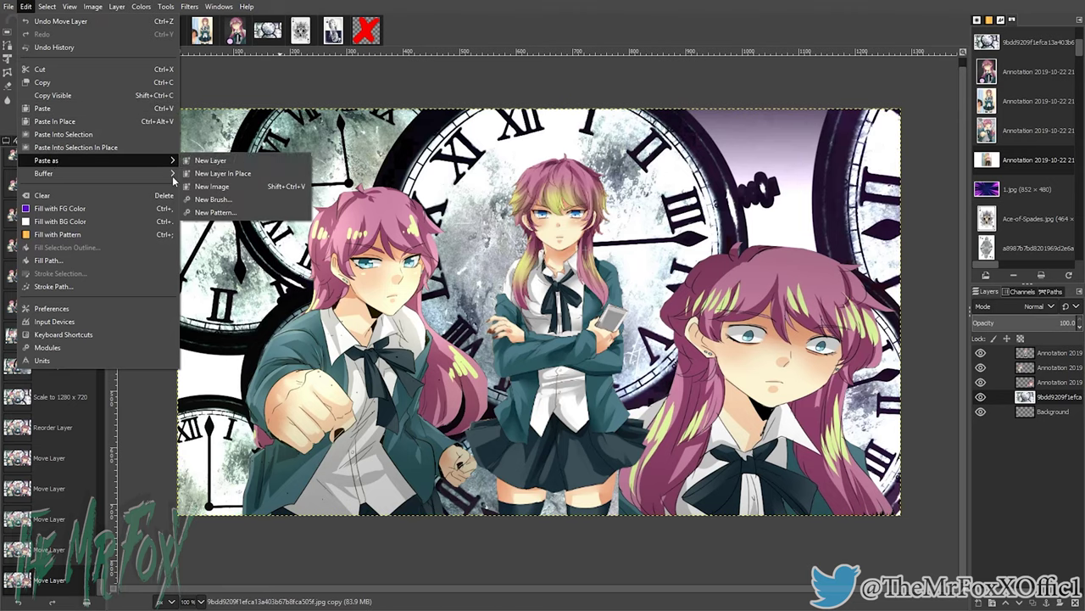
click(241, 163)
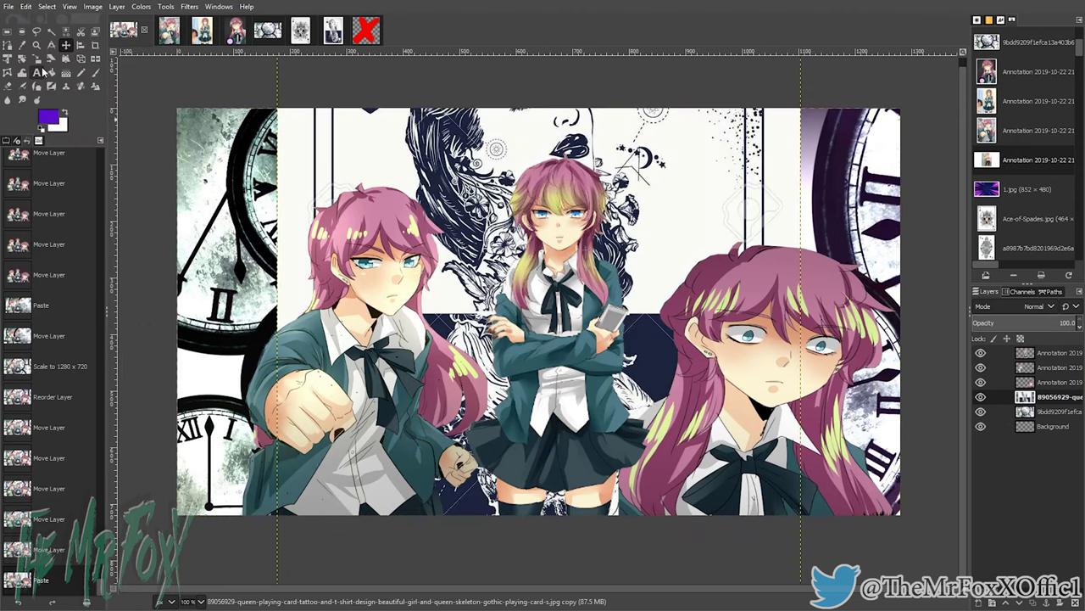
Step: Scale the queen card layer down to 254 × 349 px and place it behind the pointing girl's head
click(36, 58)
click(475, 183)
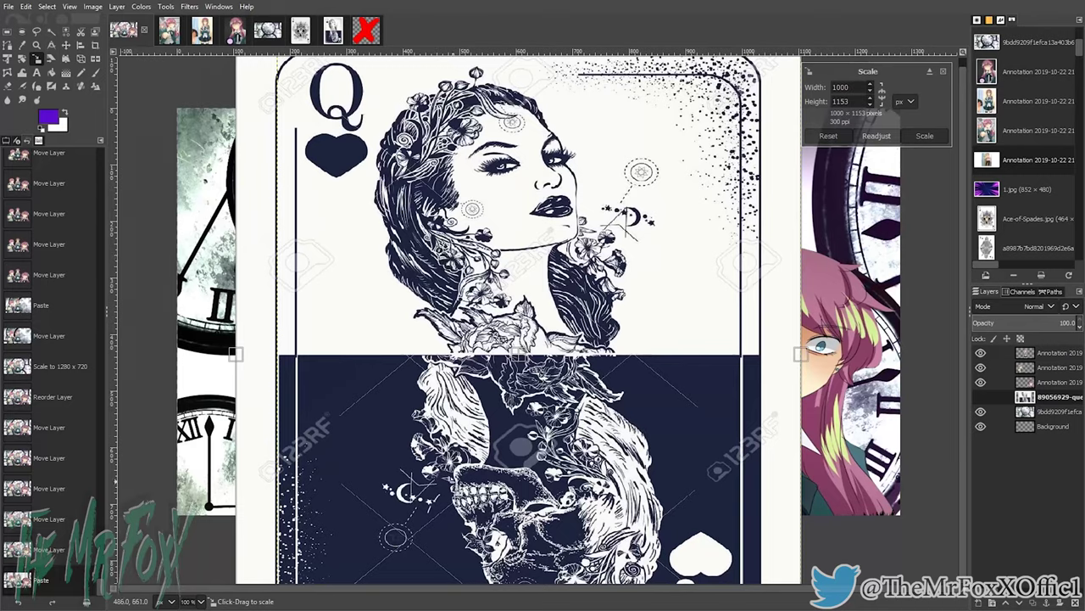
drag(356, 444, 601, 290)
drag(704, 164, 305, 263)
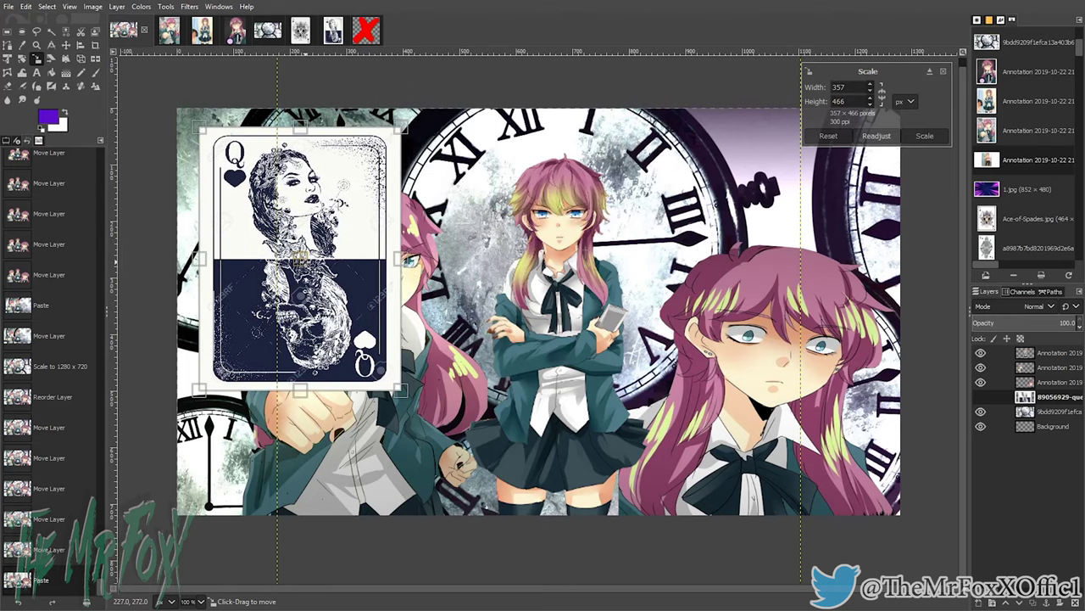
drag(201, 396, 257, 325)
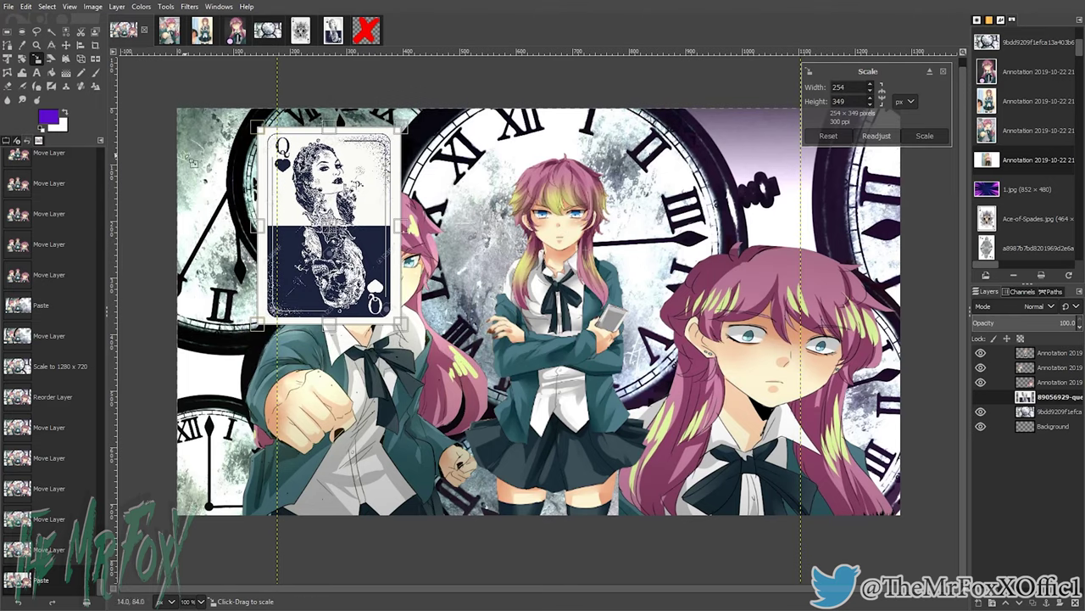
click(66, 45)
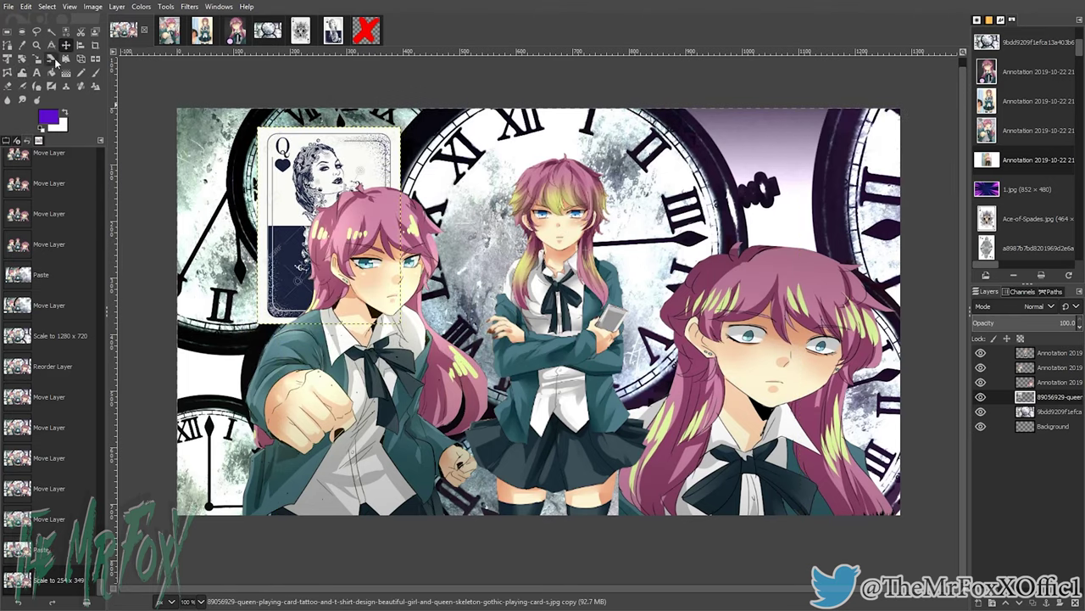
Step: Rotate the queen card by about -21.7° and move it into the composite's upper-left corner
drag(315, 189, 279, 151)
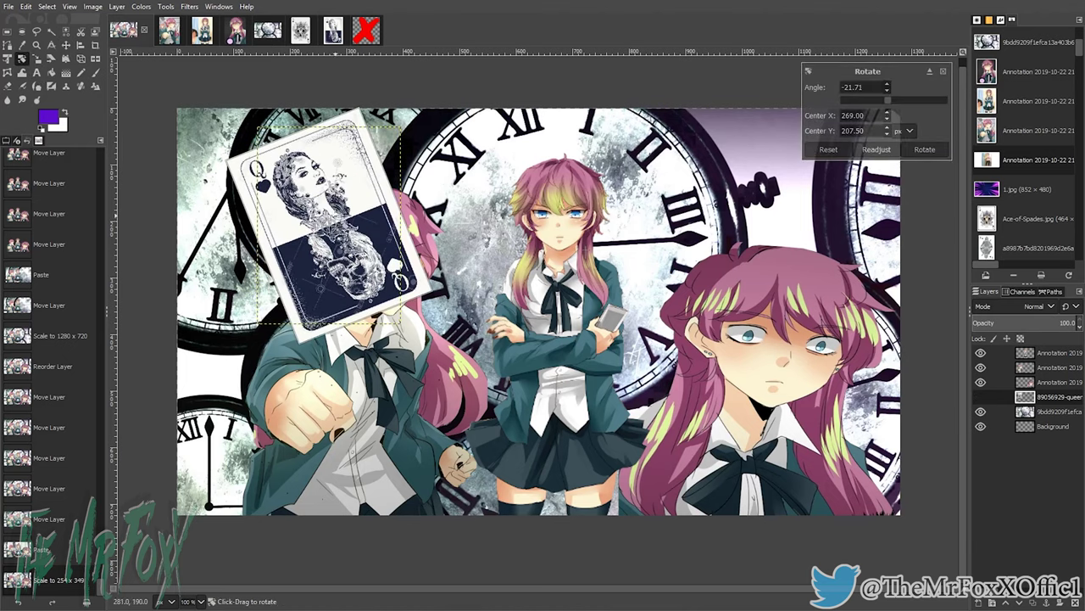
click(66, 45)
drag(291, 217, 219, 217)
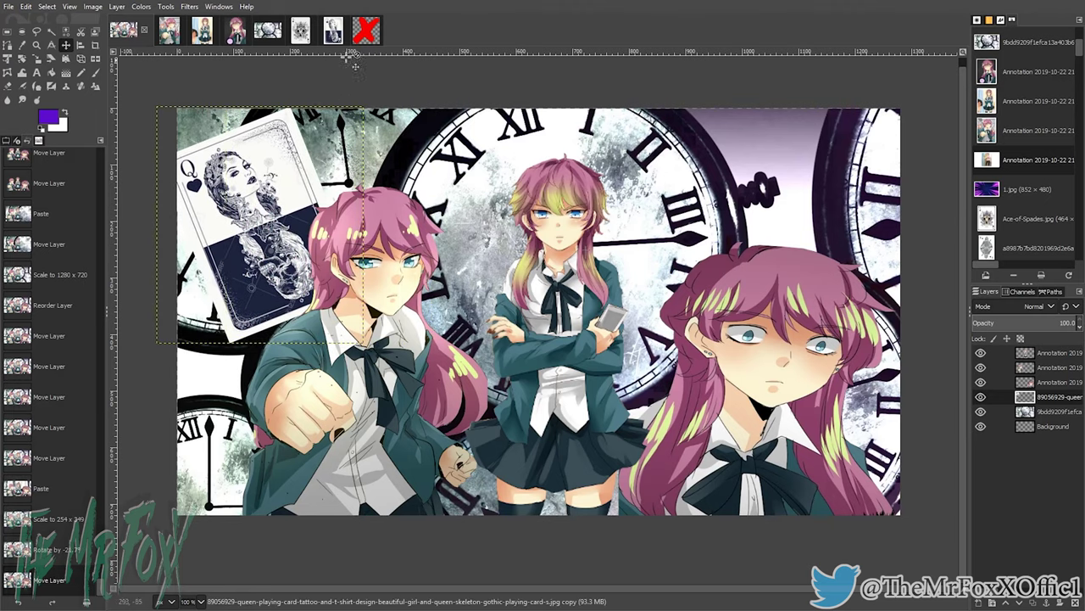
Step: Copy the red X image and paste it as a new layer in the girls composite
click(367, 32)
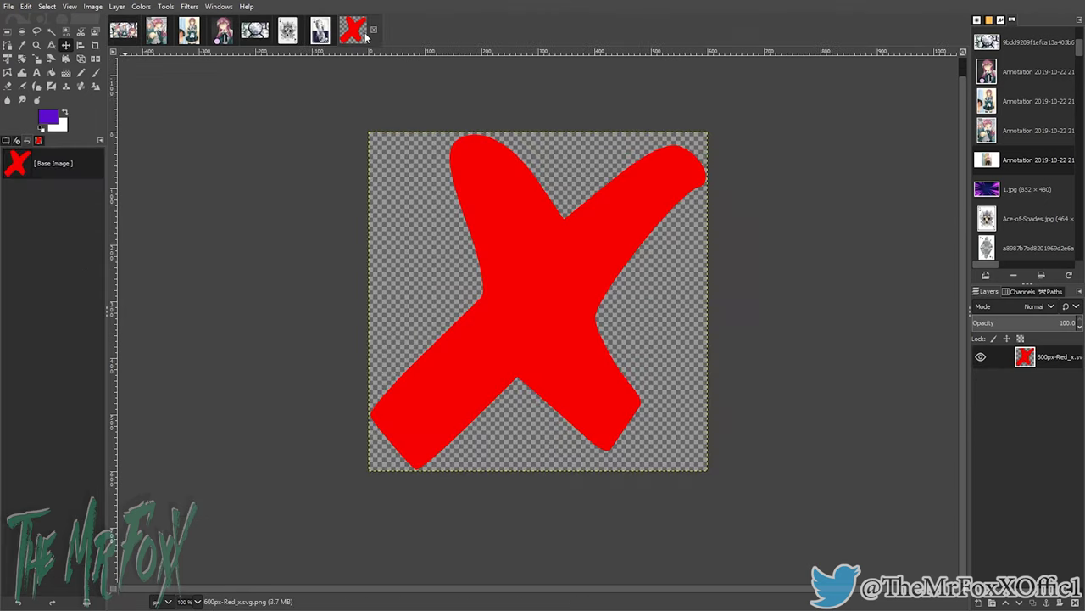
click(47, 10)
mouse_move(29, 10)
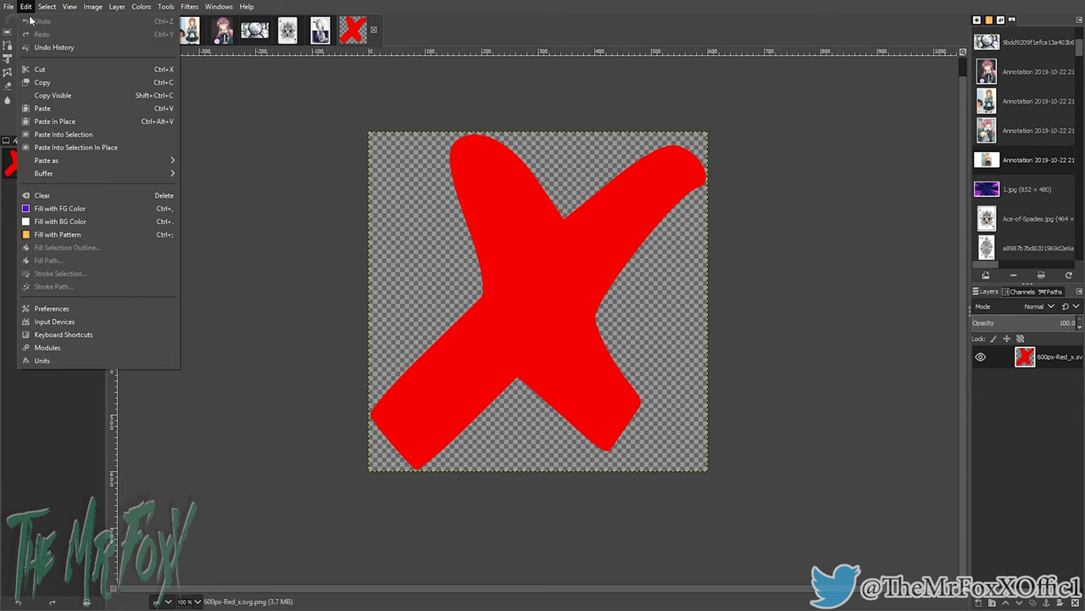
click(49, 83)
click(121, 33)
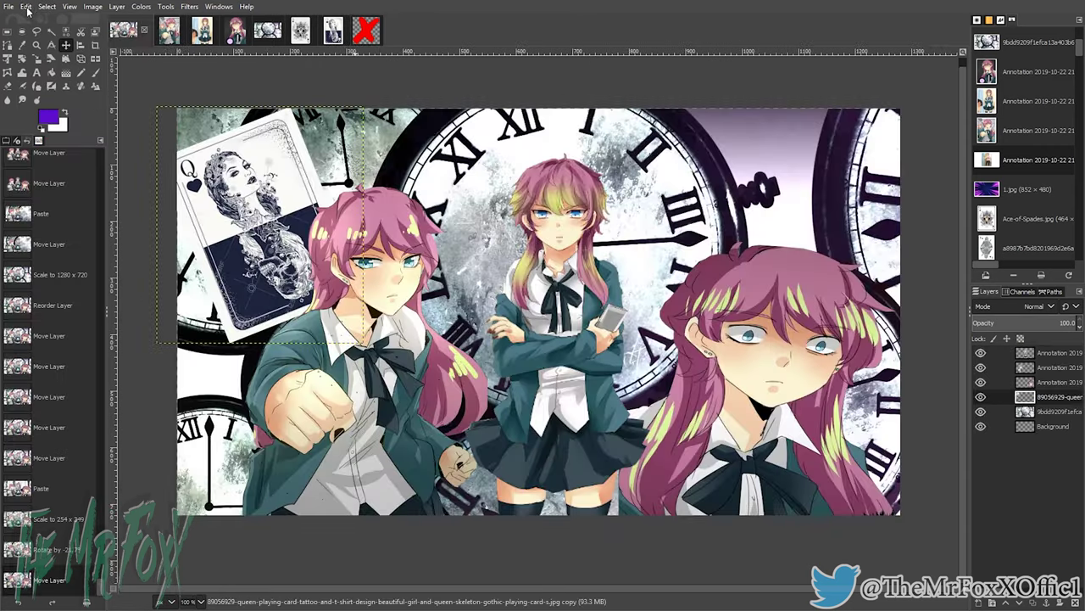
click(28, 10)
mouse_move(57, 161)
click(213, 160)
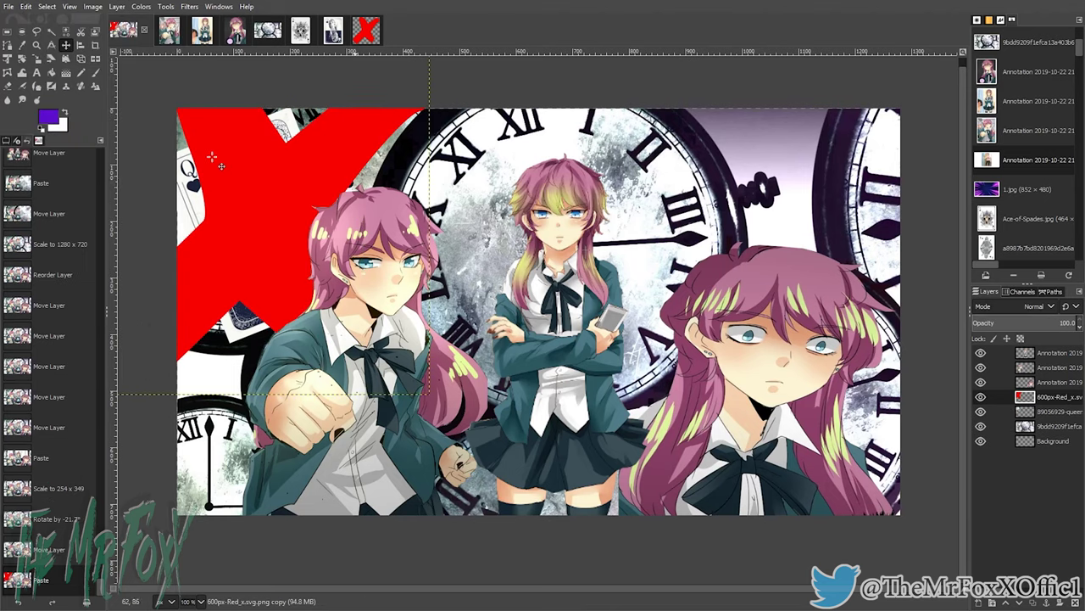
Step: Scale the red X layer to 226 × 241 px and position it over the queen card
drag(254, 212, 508, 212)
click(35, 62)
drag(341, 381, 429, 298)
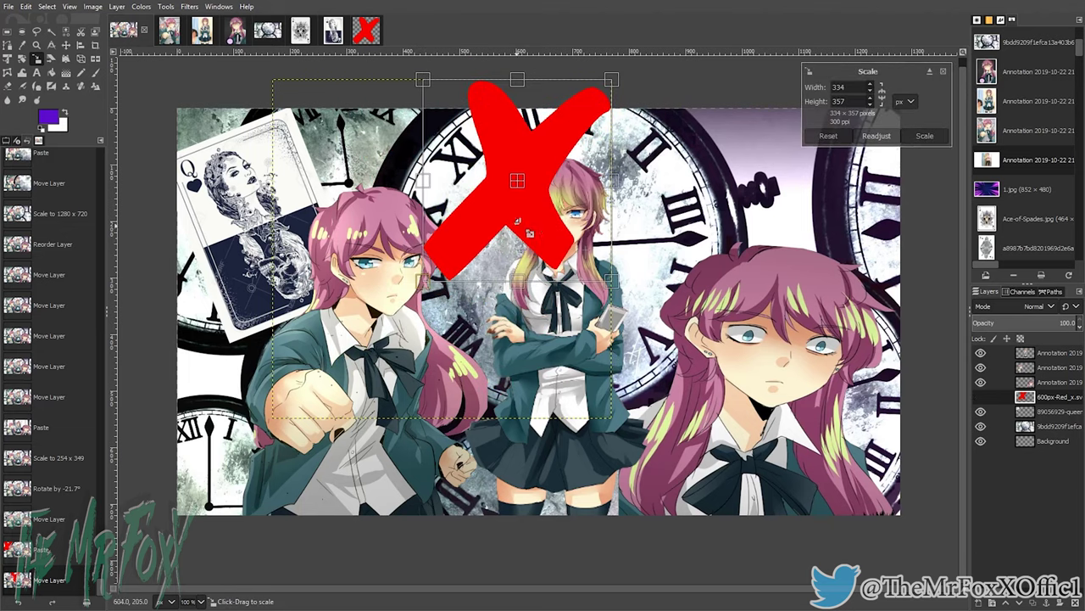
drag(519, 188, 271, 224)
drag(177, 325, 235, 257)
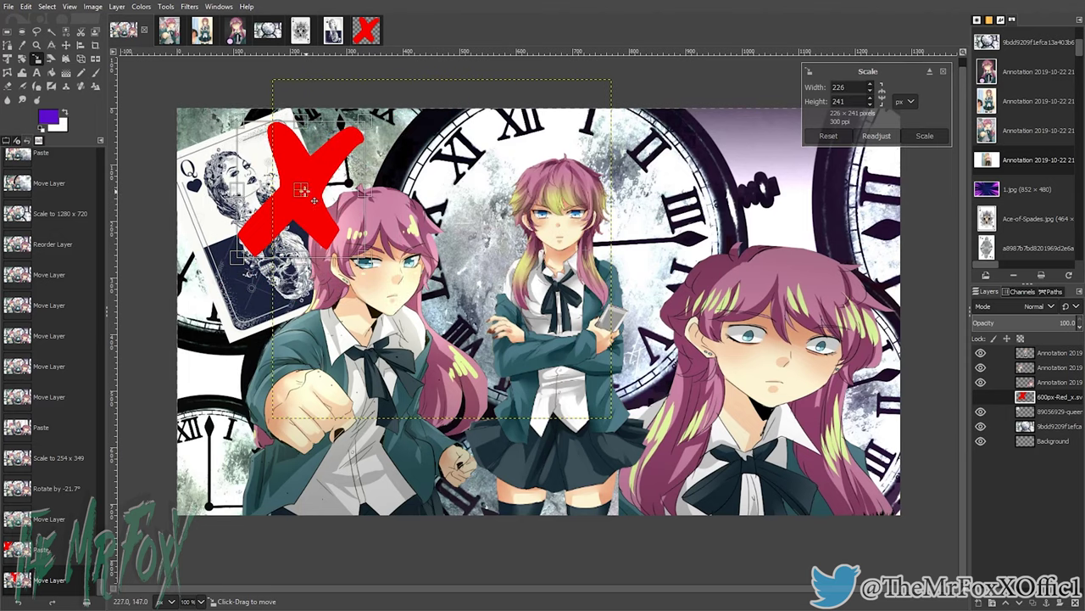
drag(306, 192, 269, 218)
click(66, 46)
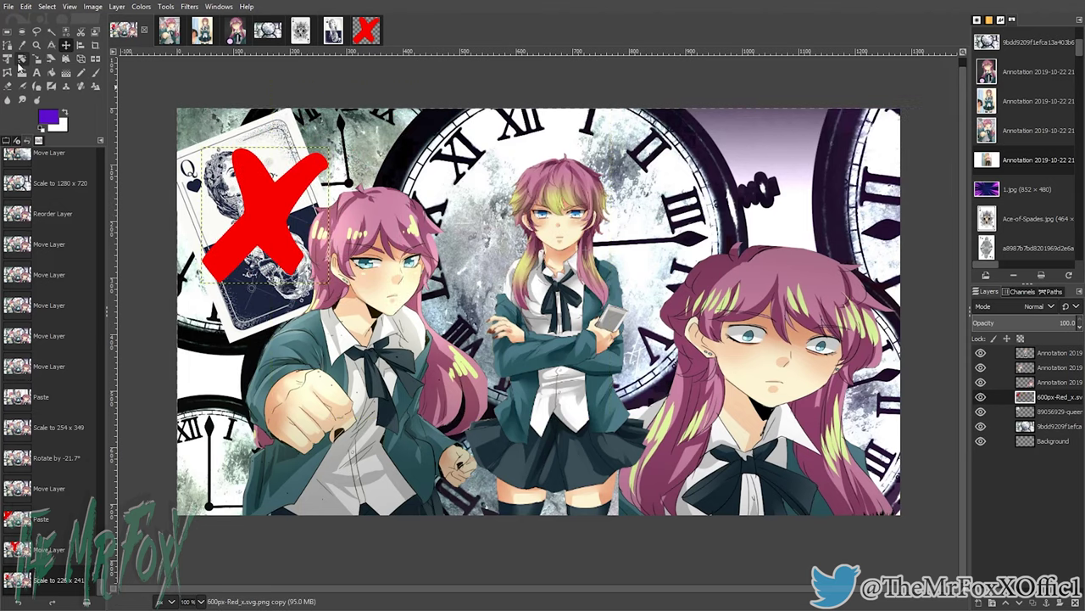
Step: Rotate the red X by -39° and nudge the X and the queen card until they line up beside the pointing girl
click(21, 60)
drag(254, 183, 209, 190)
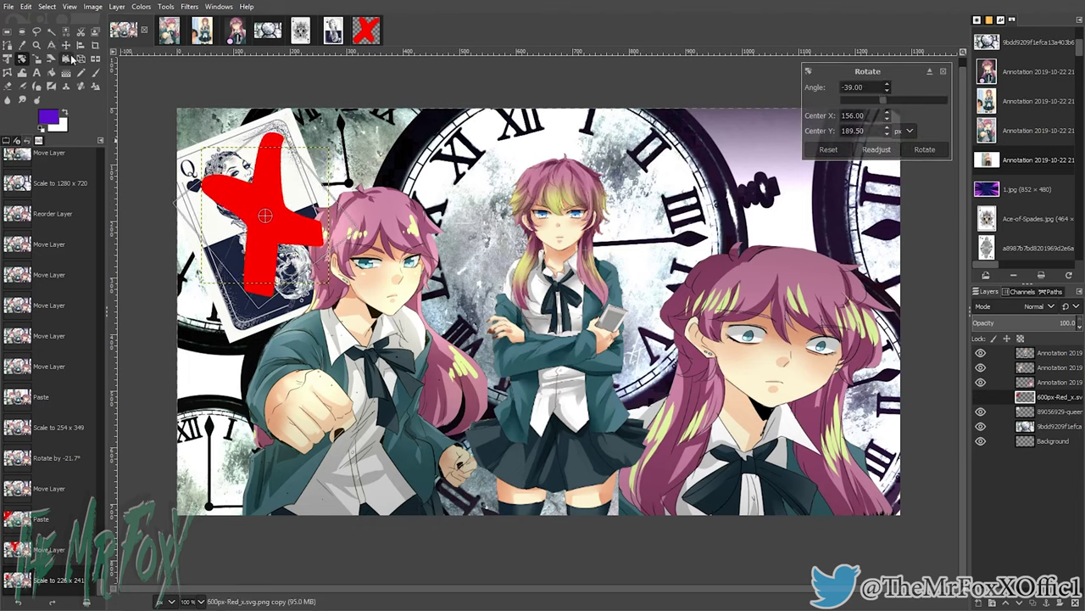
click(67, 47)
mouse_move(265, 213)
mouse_down()
mouse_move(268, 246)
mouse_move(263, 211)
mouse_up()
drag(235, 159, 236, 163)
drag(263, 226, 266, 214)
drag(235, 165, 235, 163)
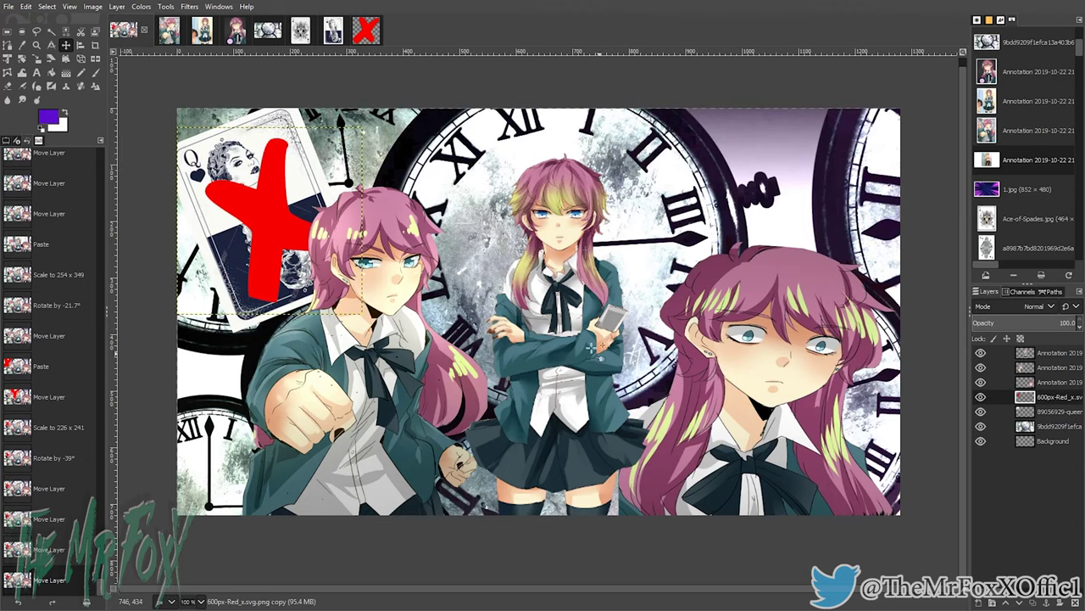
Step: Copy the ace of spades card image and paste it as a new layer in the girls composite
click(300, 30)
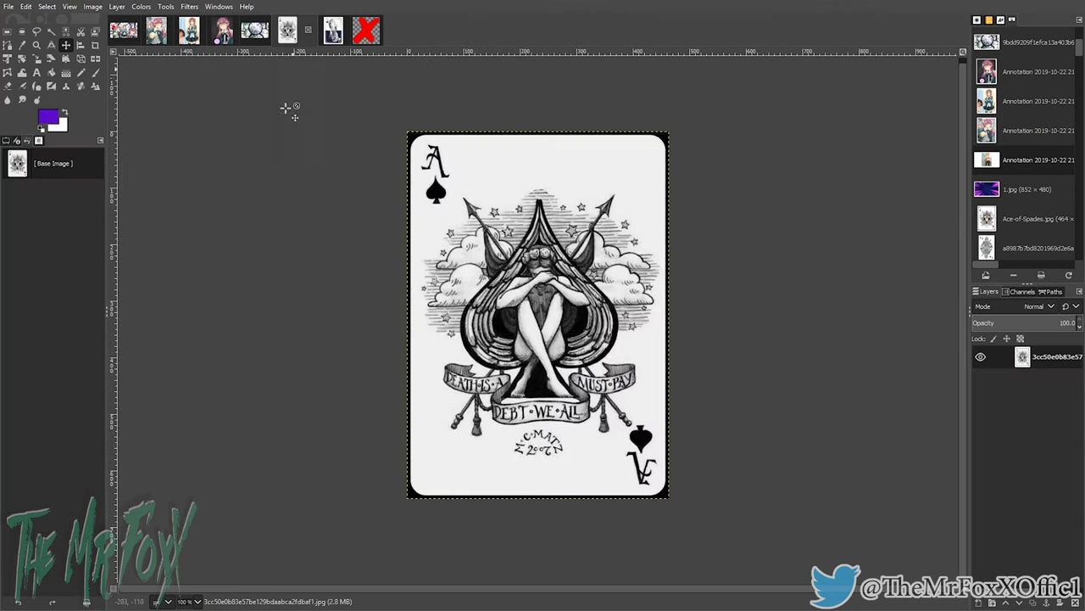
click(27, 7)
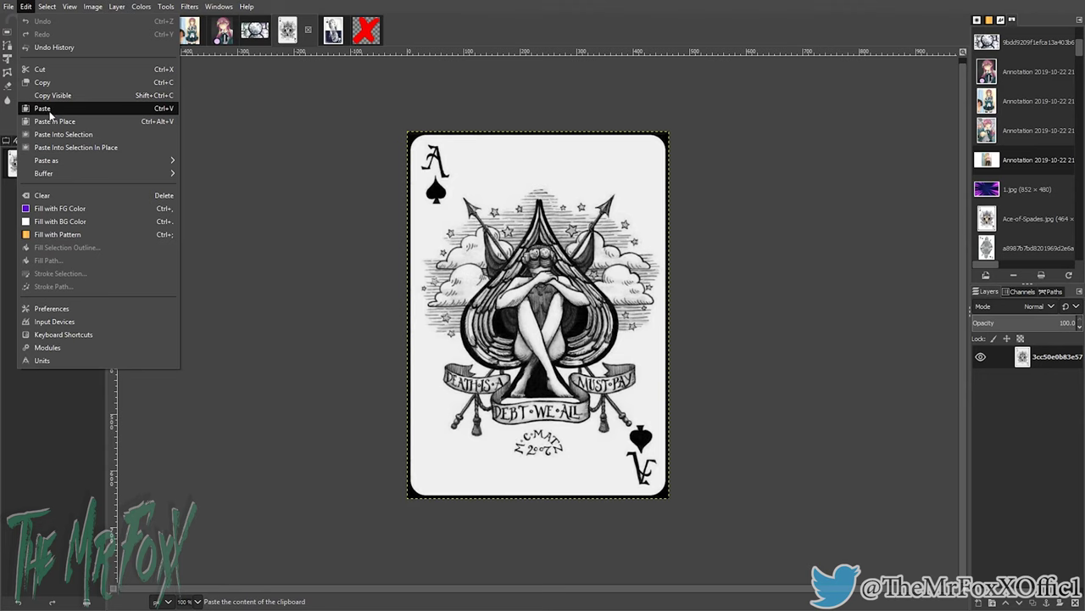
click(46, 83)
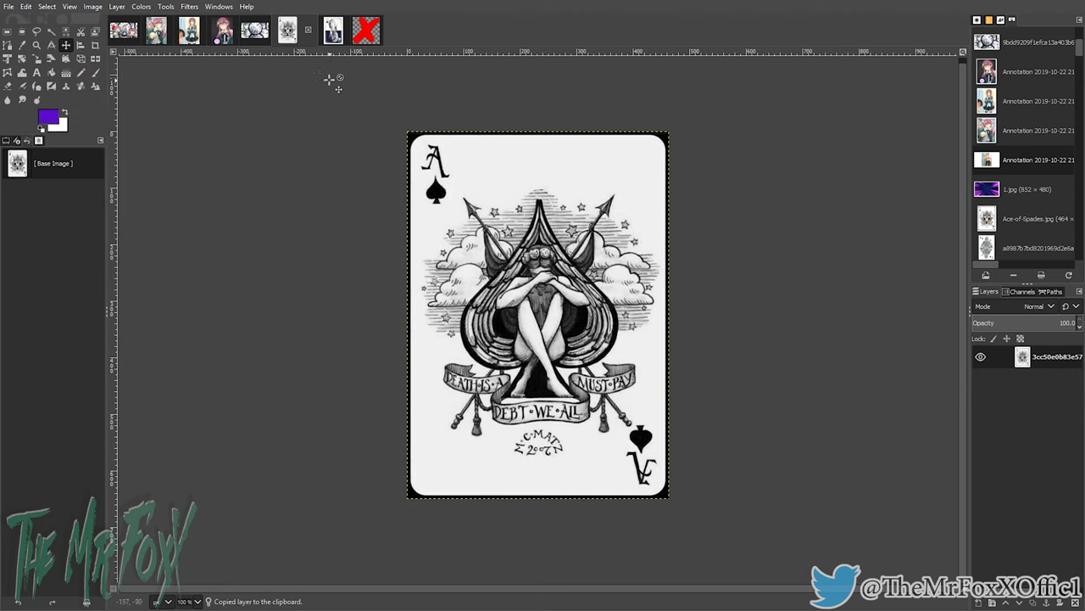
click(122, 37)
click(26, 6)
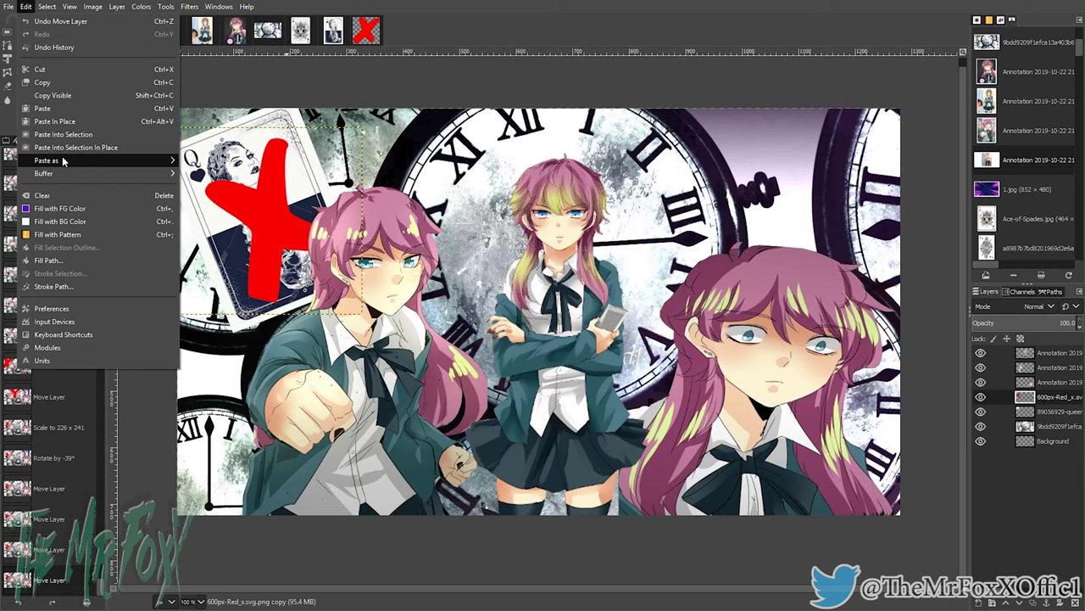
mouse_move(62, 160)
click(203, 173)
Step: Scale the ace of spades layer to 263 × 368 px and place it above the portrait girl's head
drag(324, 258, 578, 277)
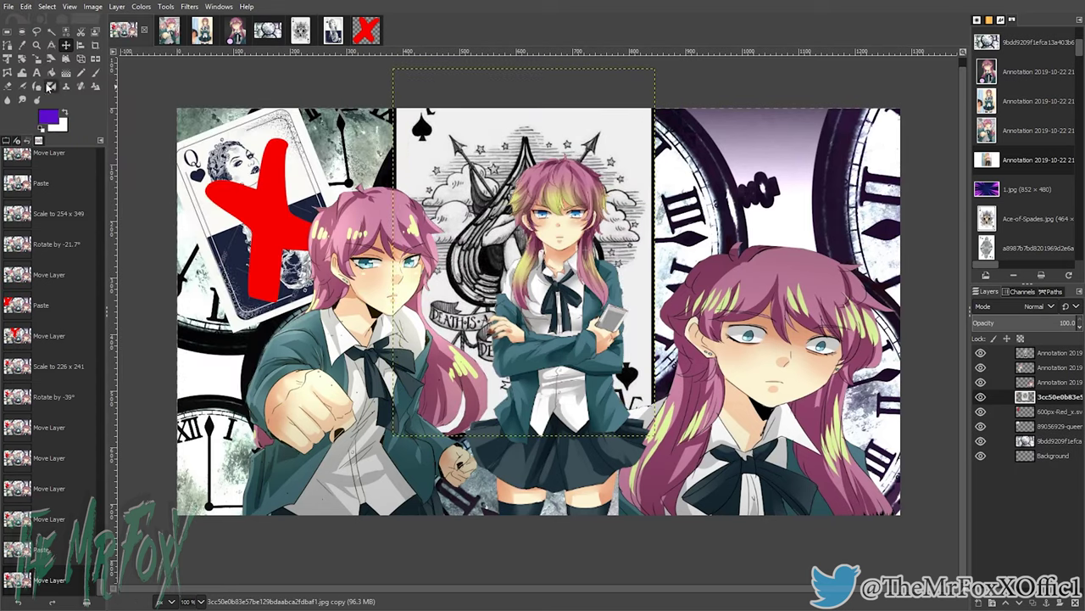
drag(467, 300, 484, 253)
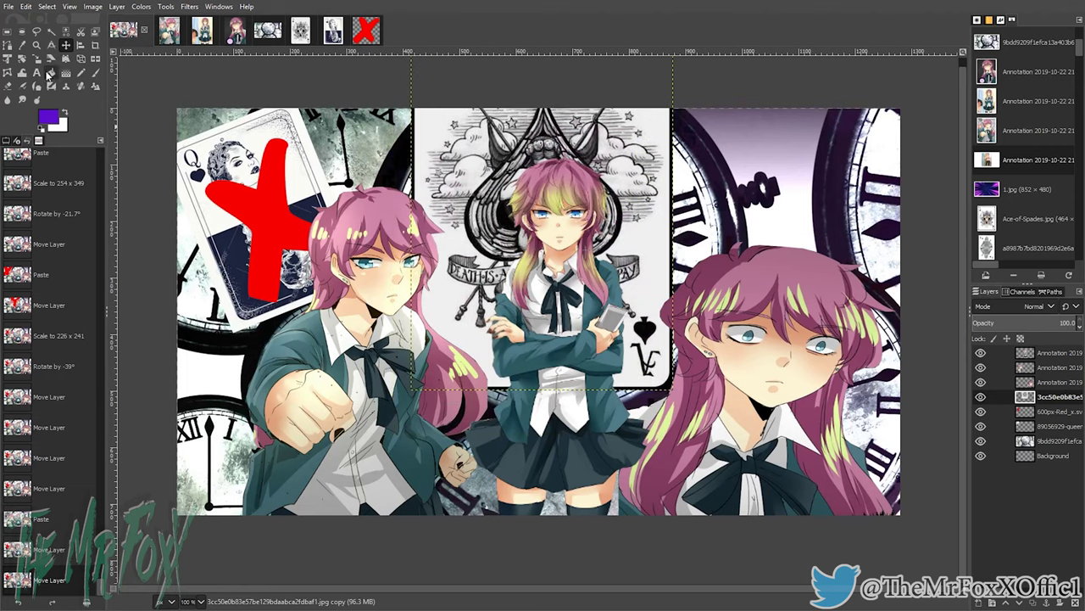
click(37, 58)
click(492, 315)
drag(417, 395, 503, 224)
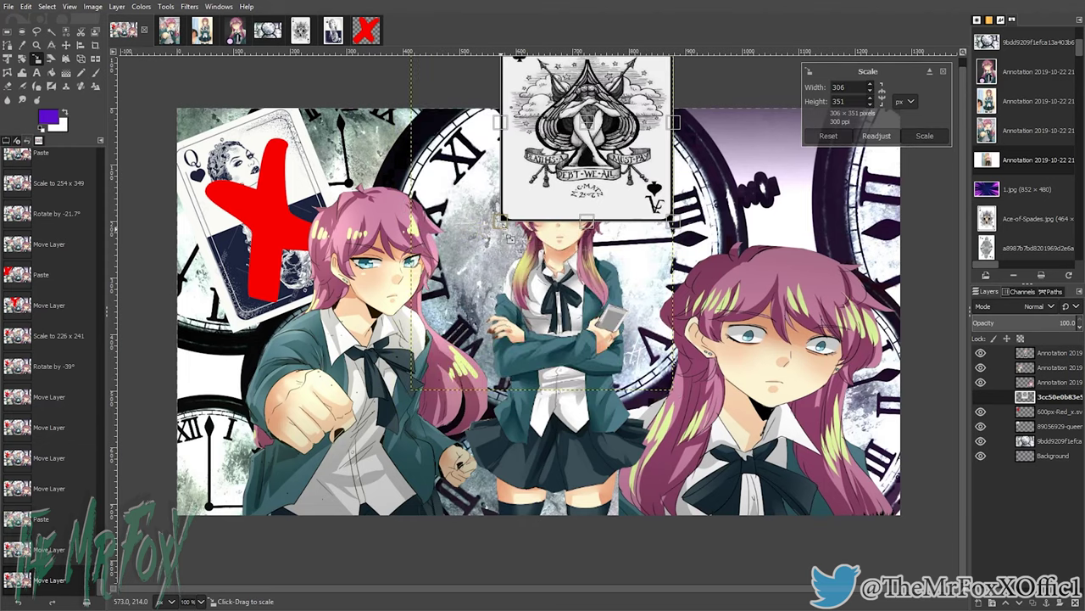
drag(673, 220, 647, 229)
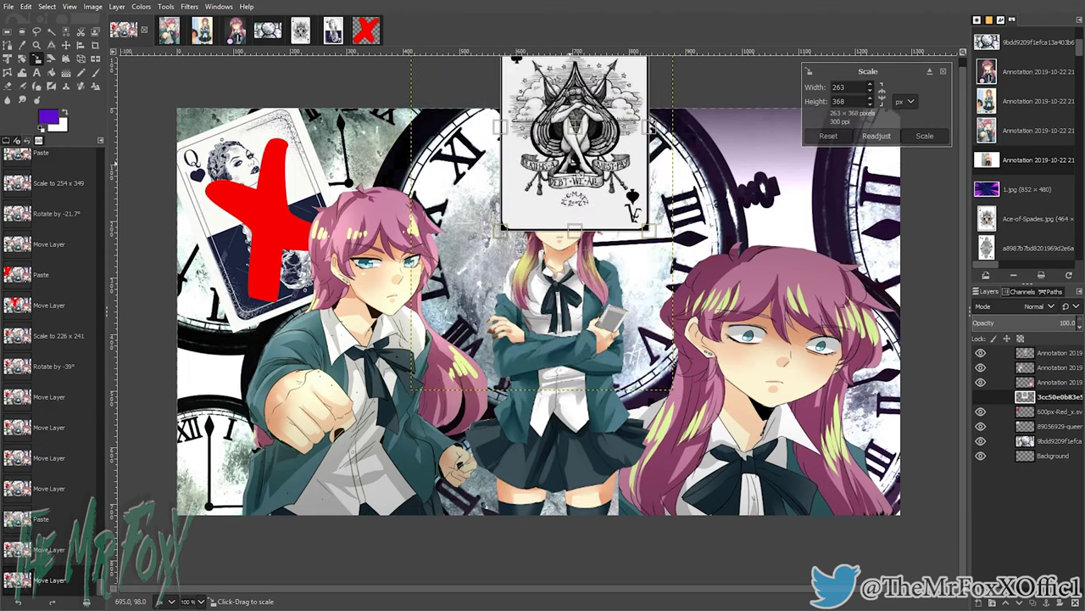
drag(575, 126, 787, 198)
click(65, 47)
Step: Rotate the ace of spades card by 39.9° and move it into the composite's upper-right corner behind the portrait girl
click(22, 58)
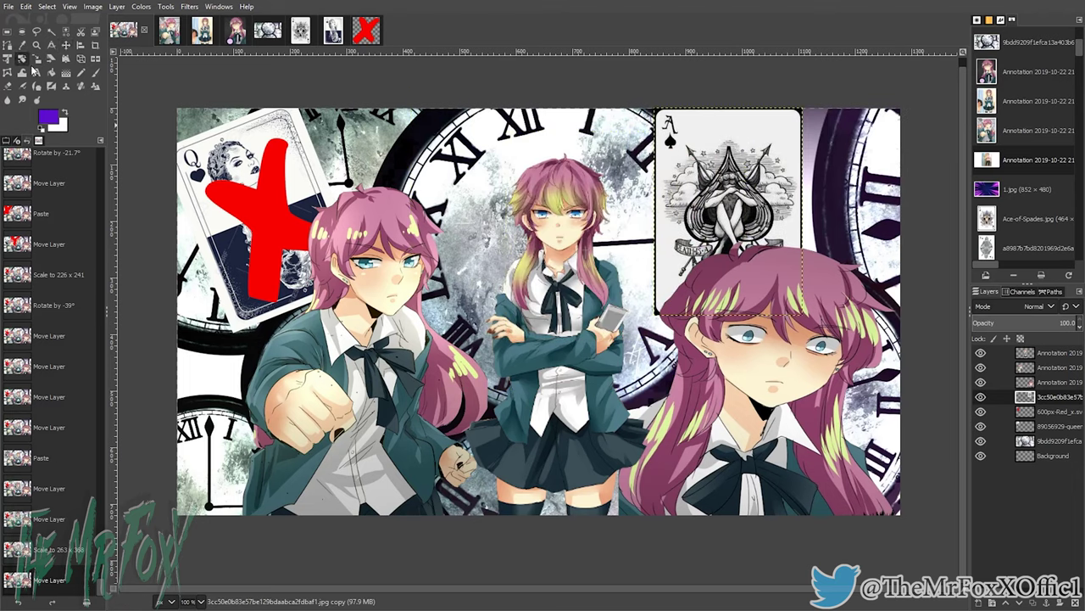
click(687, 280)
drag(679, 293, 598, 249)
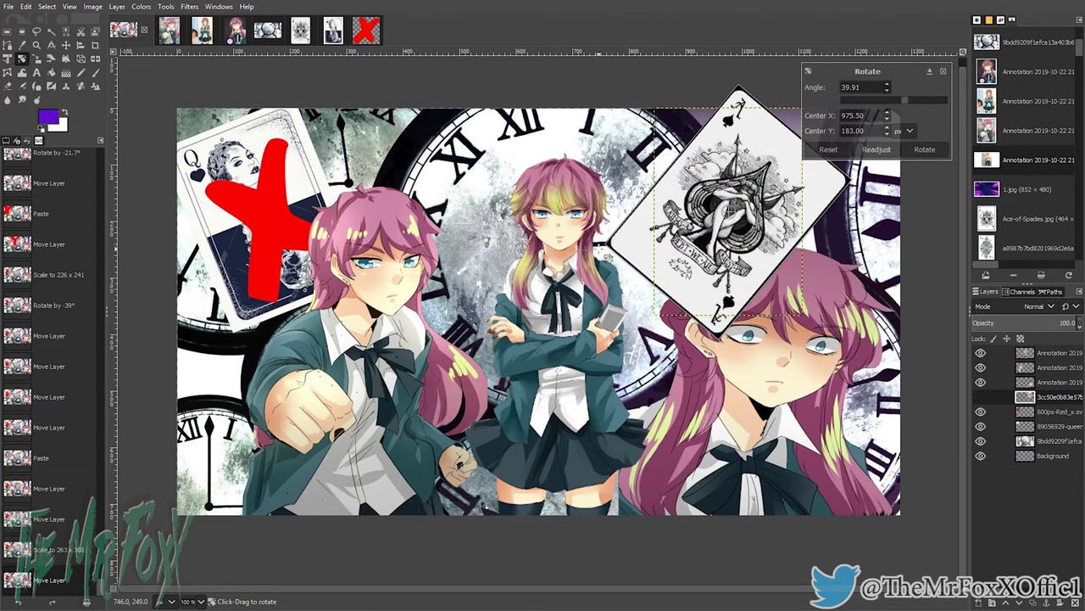
click(67, 45)
drag(719, 206, 784, 244)
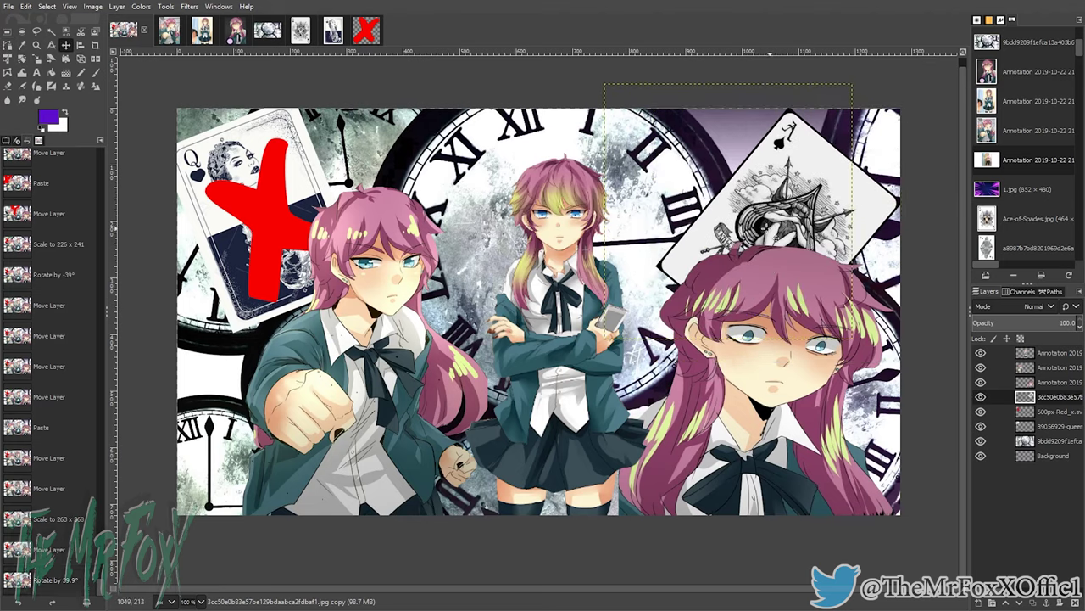
drag(430, 159, 431, 157)
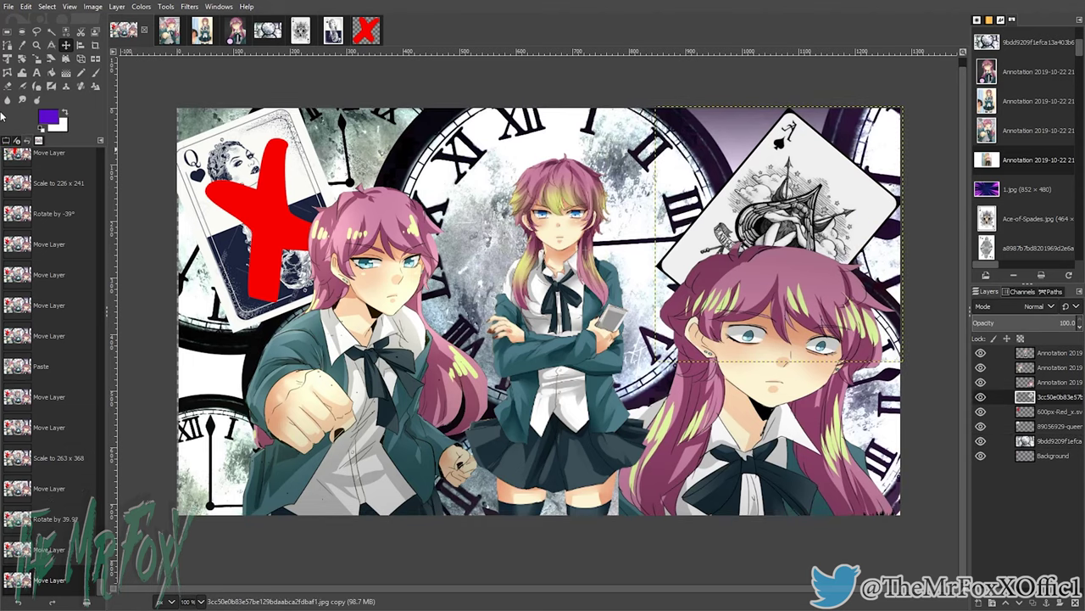
click(742, 183)
click(732, 198)
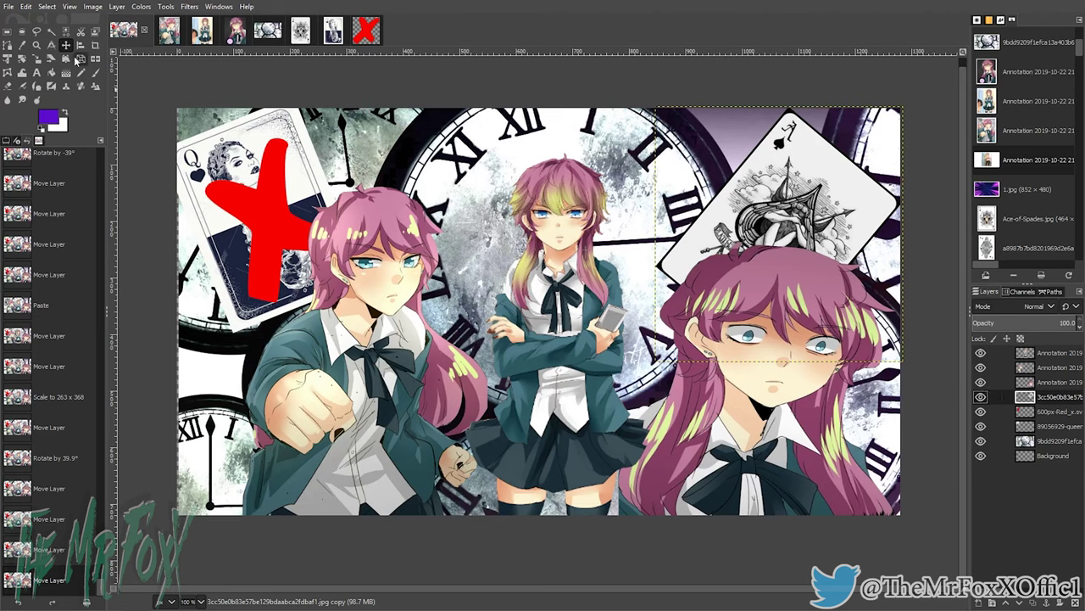
Step: Rotate the ace of spades card by -5.67°, move it further into the composite's upper-right corner, and nudge the clock background slightly left
click(22, 58)
drag(782, 215, 772, 205)
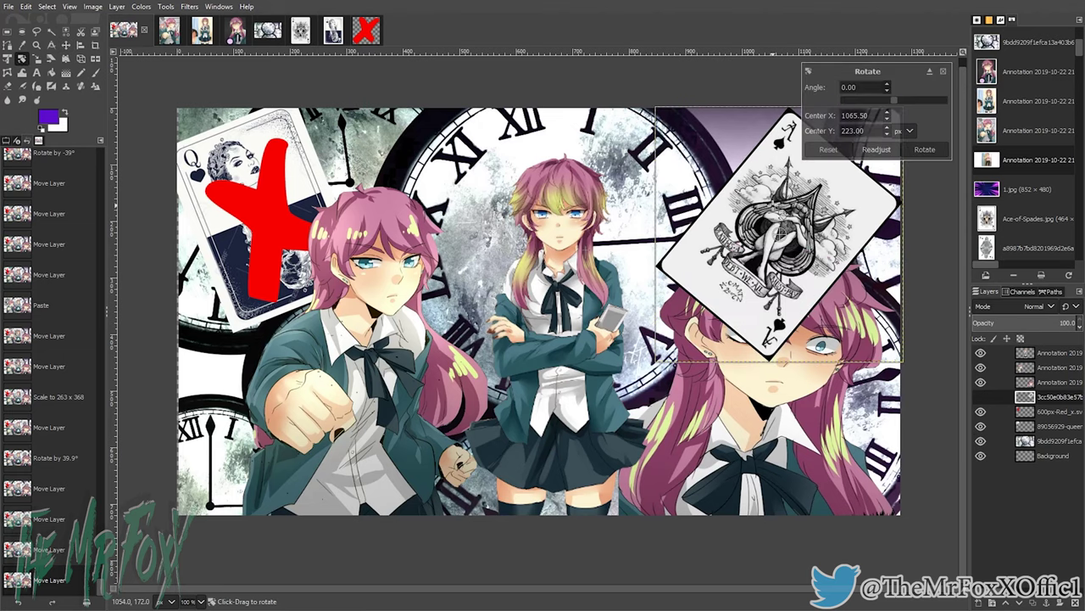
drag(649, 265, 658, 275)
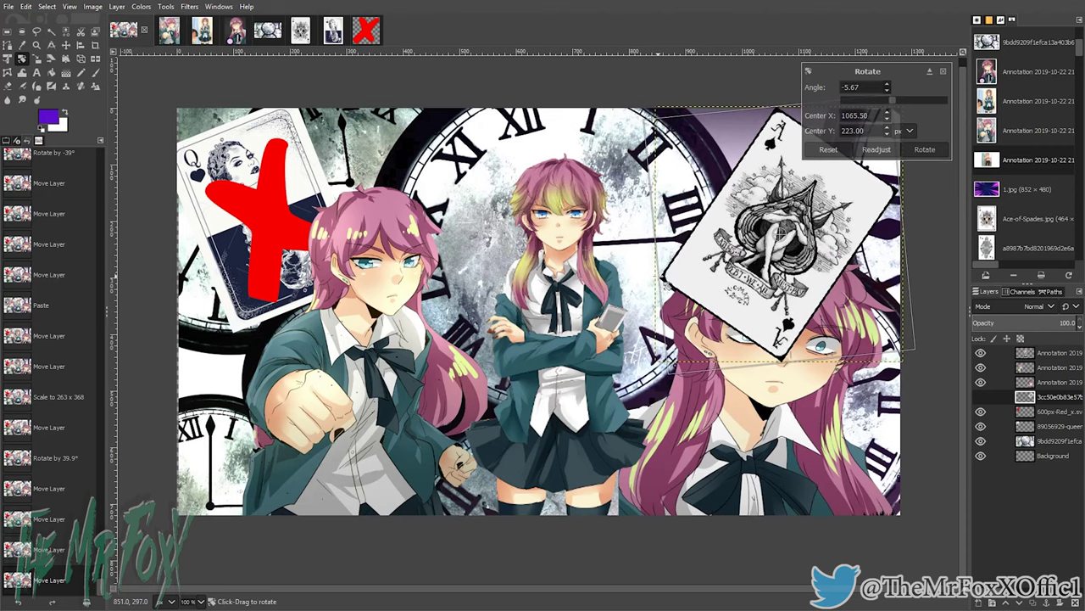
click(65, 45)
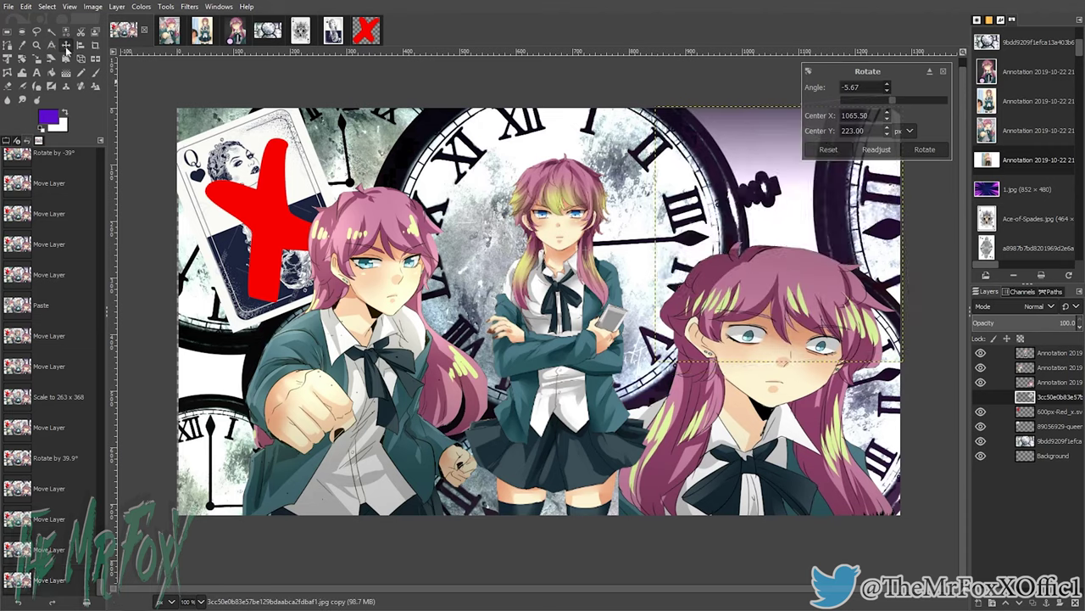
drag(758, 218, 822, 207)
click(464, 183)
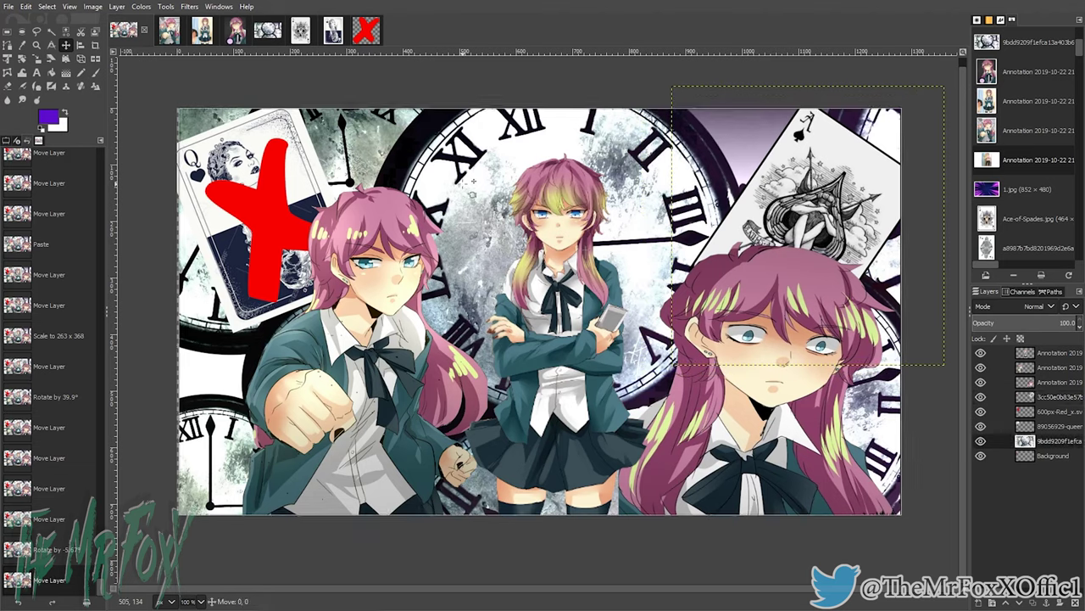
drag(471, 181, 461, 183)
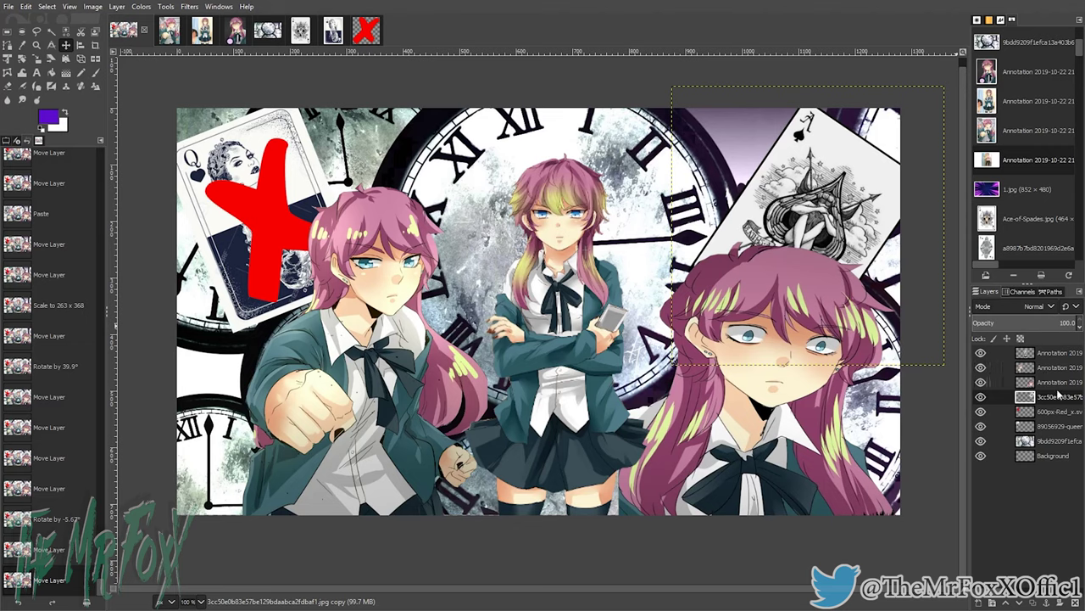
Step: Try desaturating the red X layer in Luminance mode, and undo it
click(1043, 412)
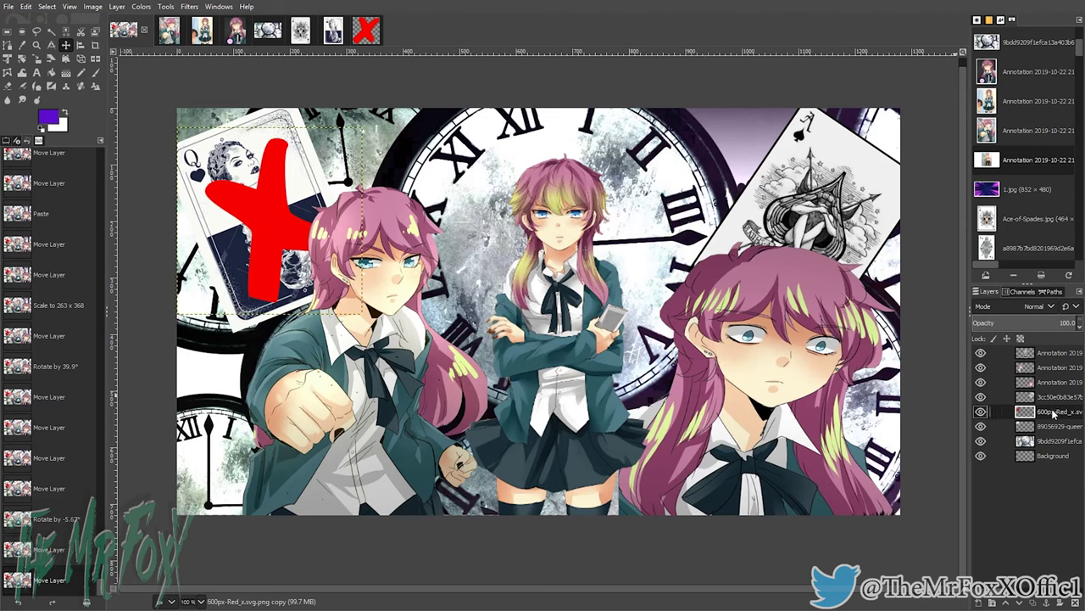
click(145, 7)
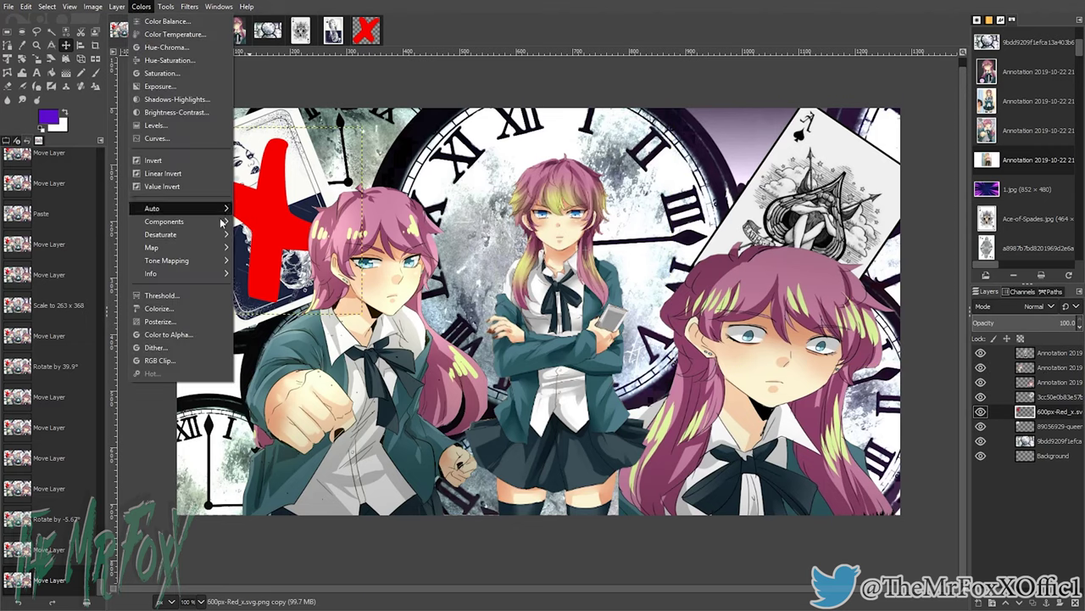
mouse_move(170, 236)
click(264, 248)
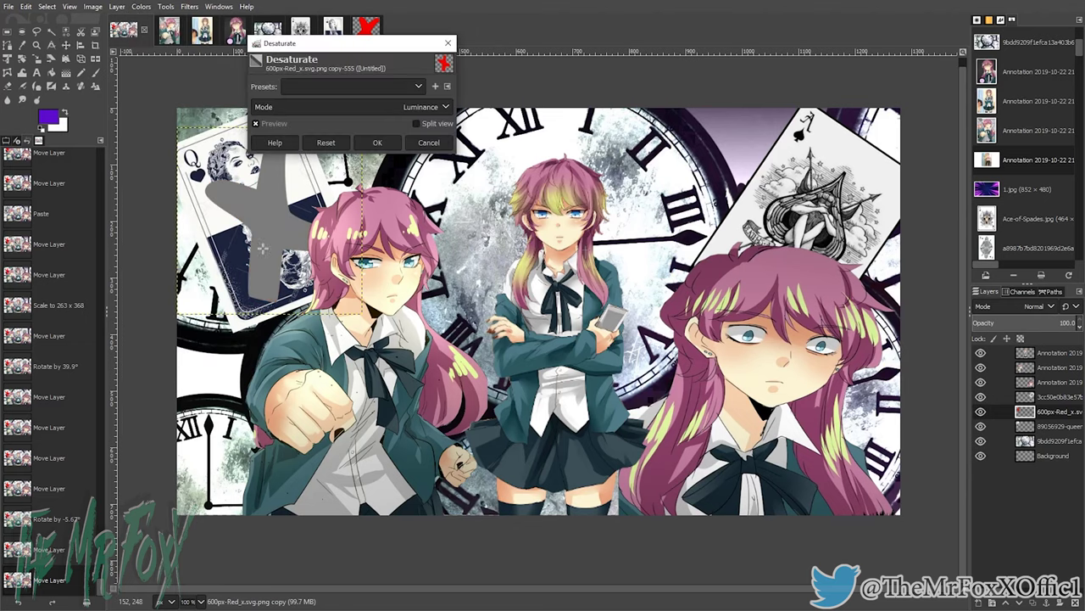
click(378, 143)
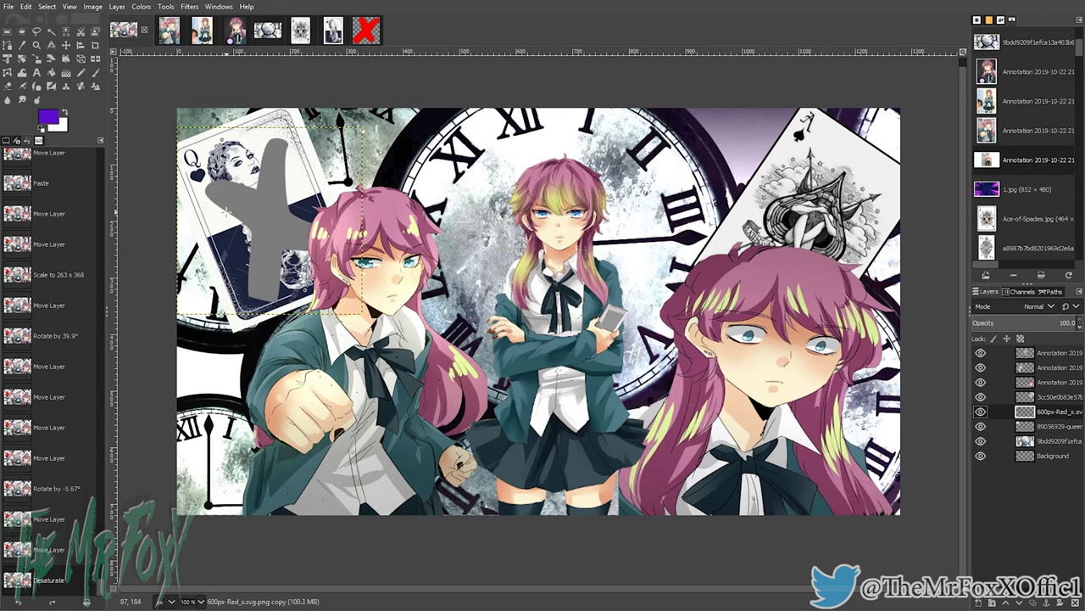
key(ctrl+z)
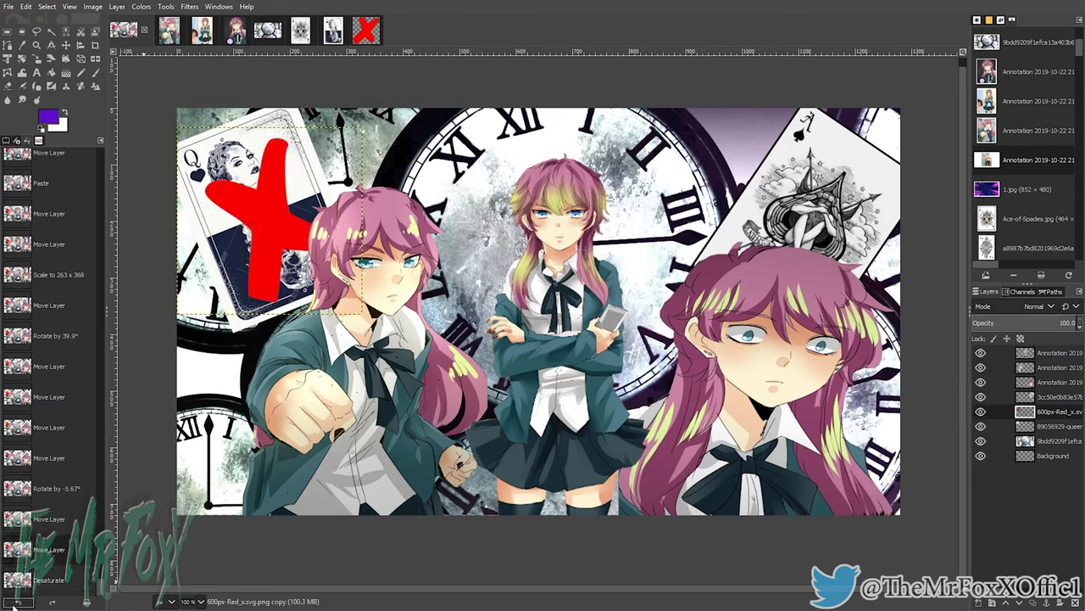
Step: Desaturate the queen card layer using Luminance mode
click(1044, 427)
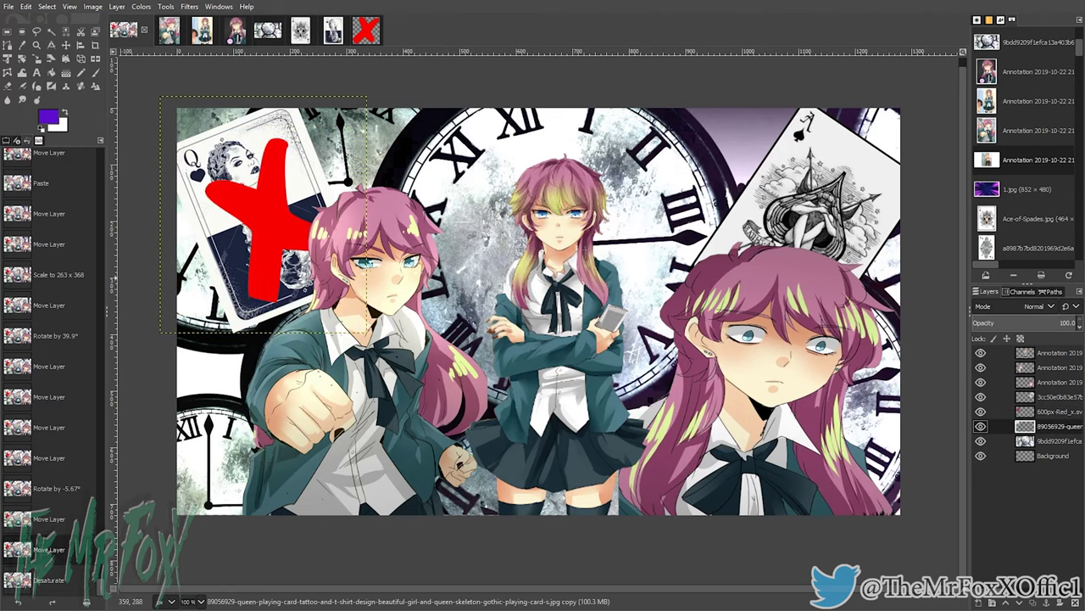
click(141, 7)
mouse_move(164, 236)
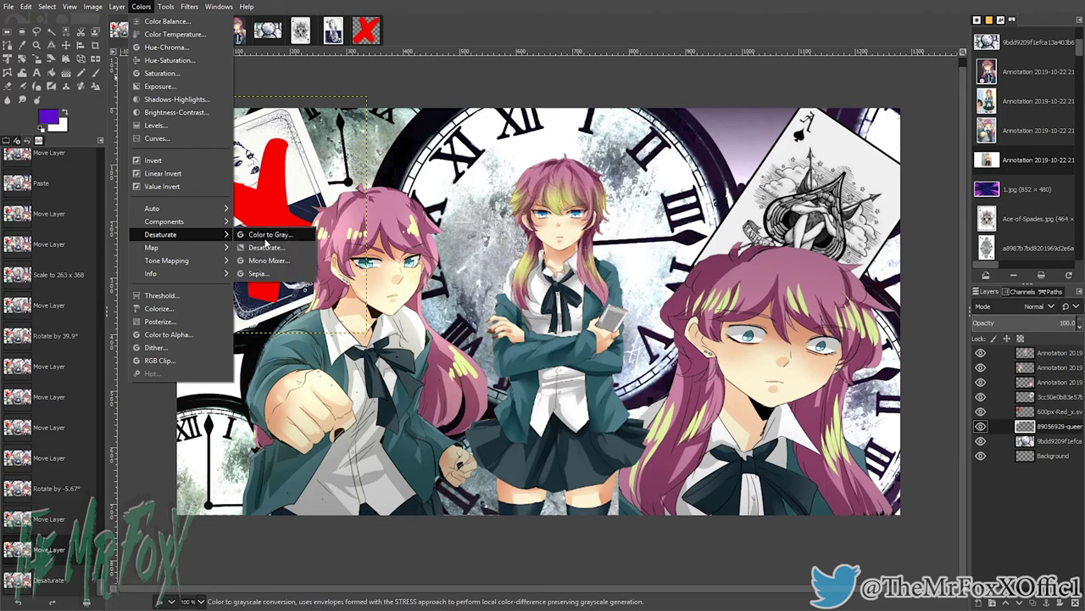
click(265, 246)
click(378, 145)
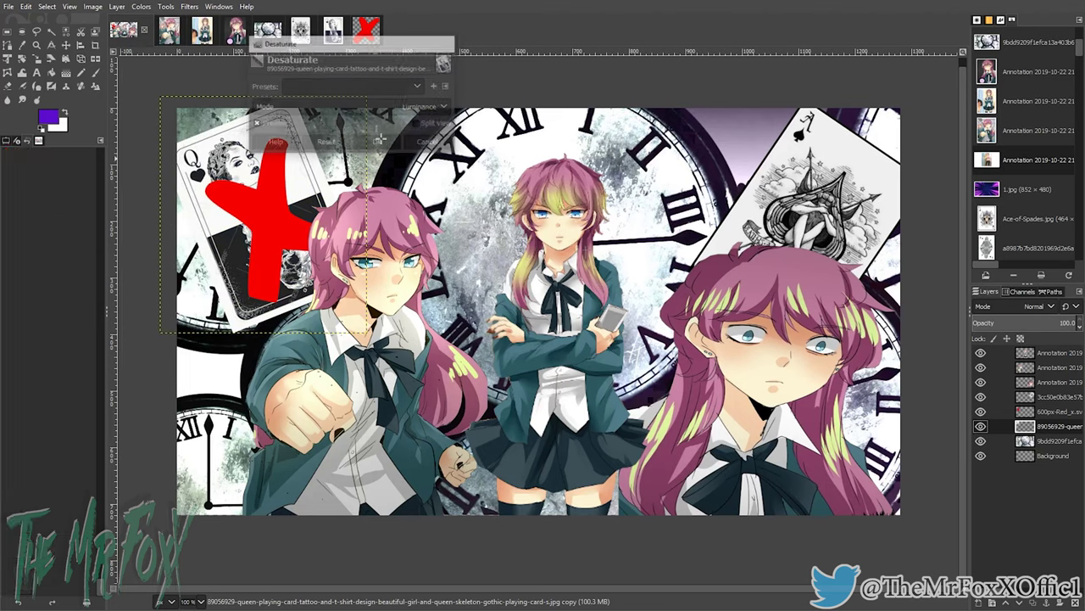
Step: Desaturate the ace of spades card layer and the clock background layer using Luminance mode
click(1048, 397)
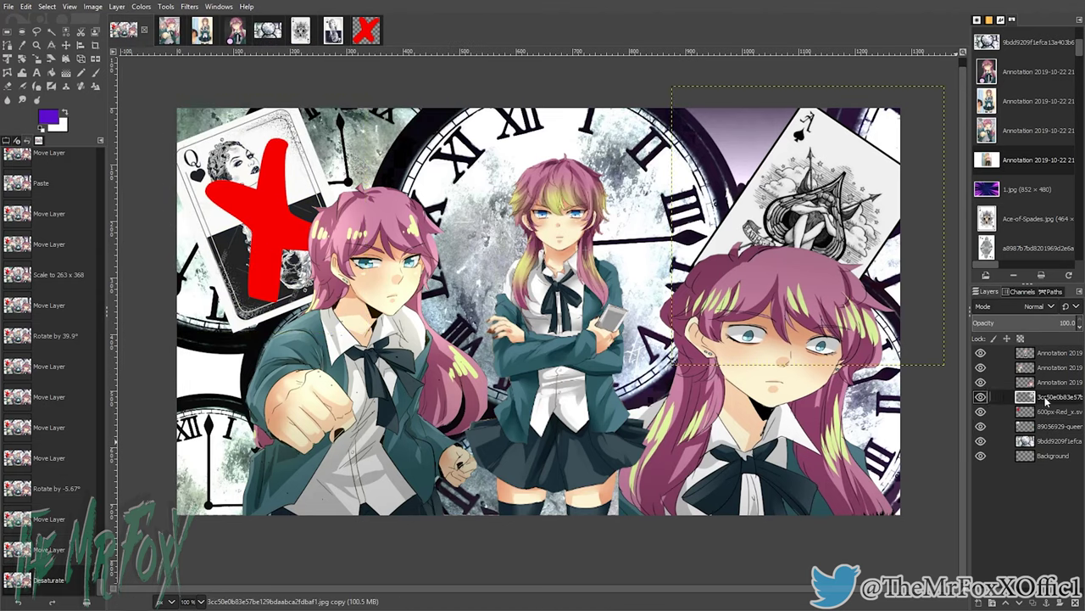
click(84, 87)
key(ctrl+shift+f)
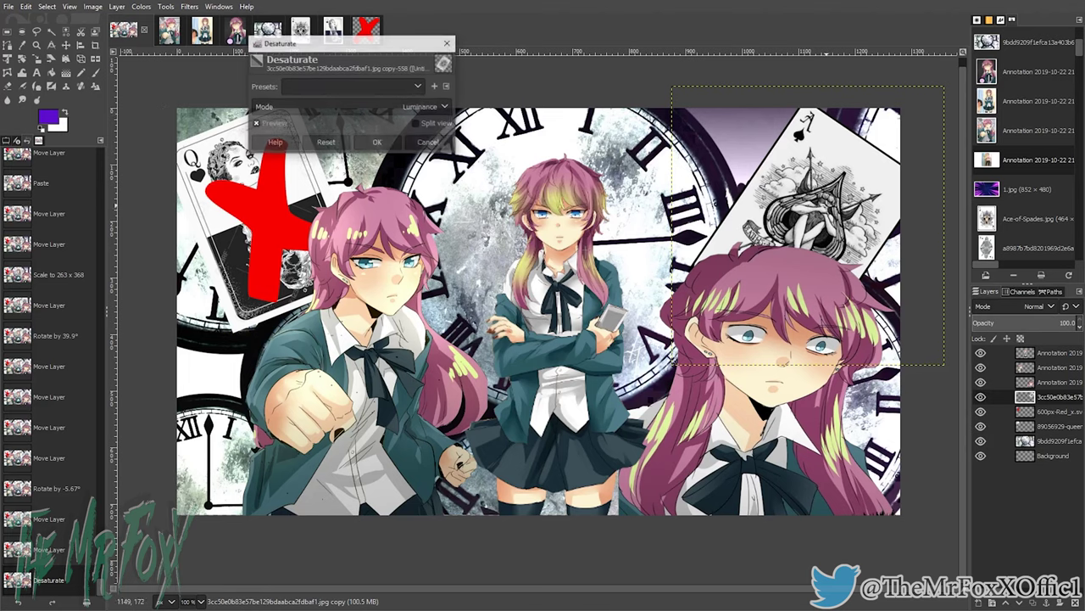
click(379, 143)
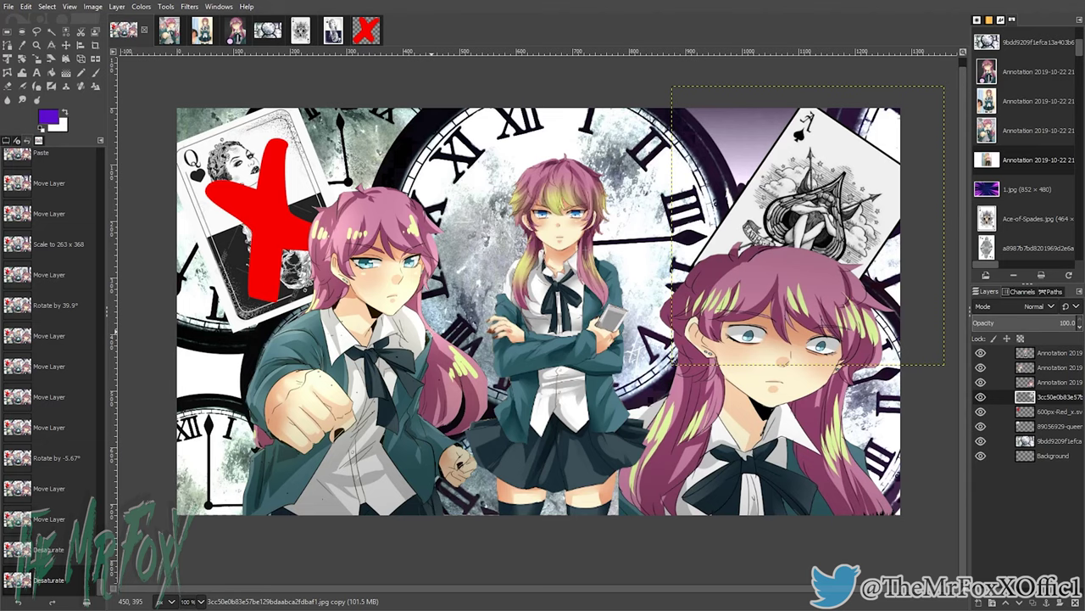
click(1064, 442)
key(ctrl+shift+f)
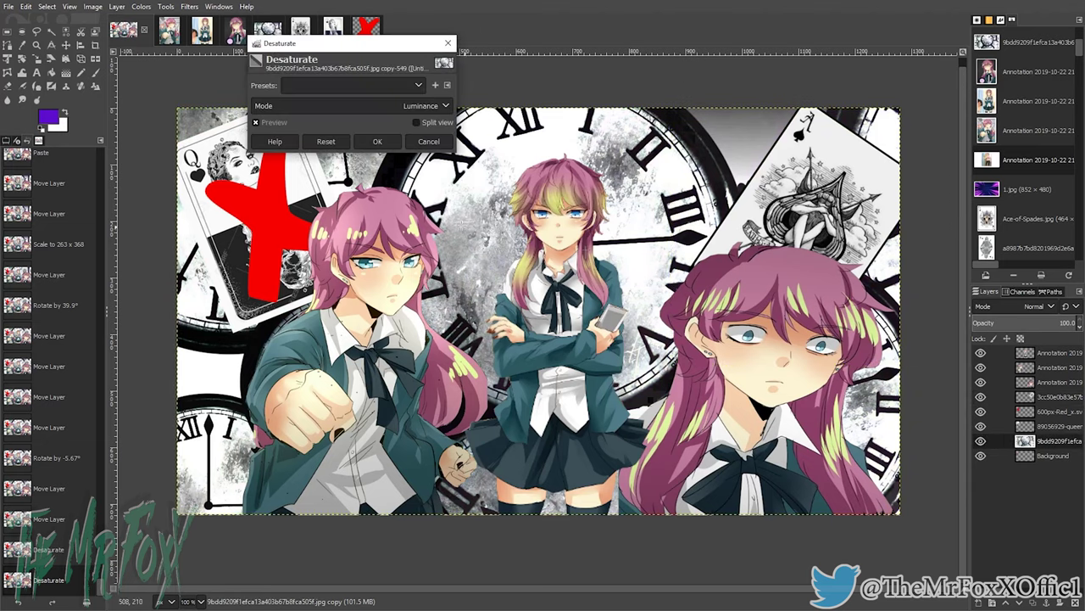
click(378, 143)
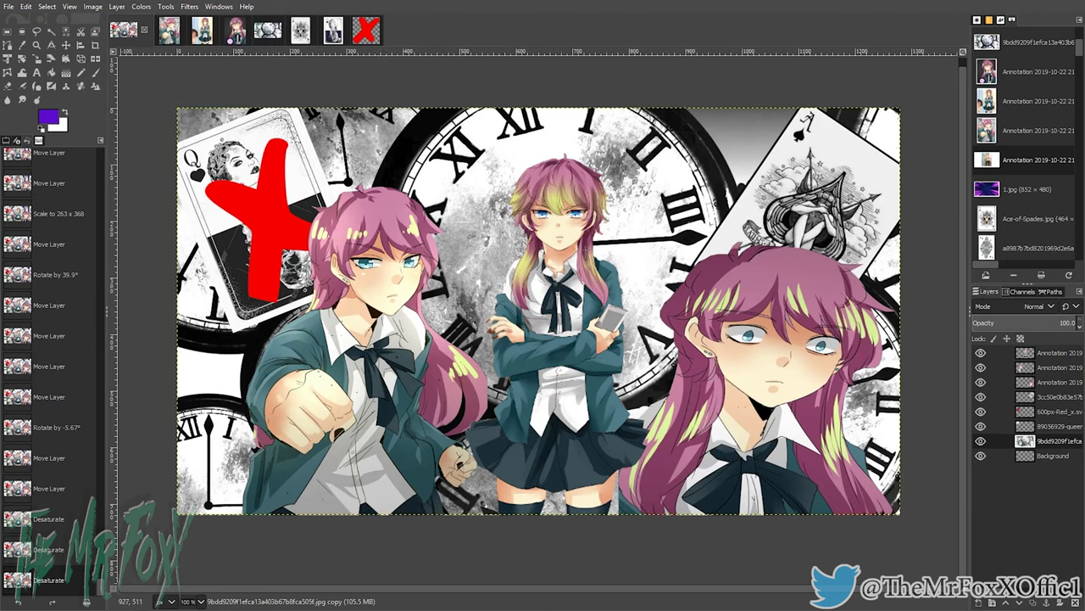
Step: Hide the clock background, both cards, the red X, the portrait girl and the pointing girl, leaving the standing girl shown
click(980, 441)
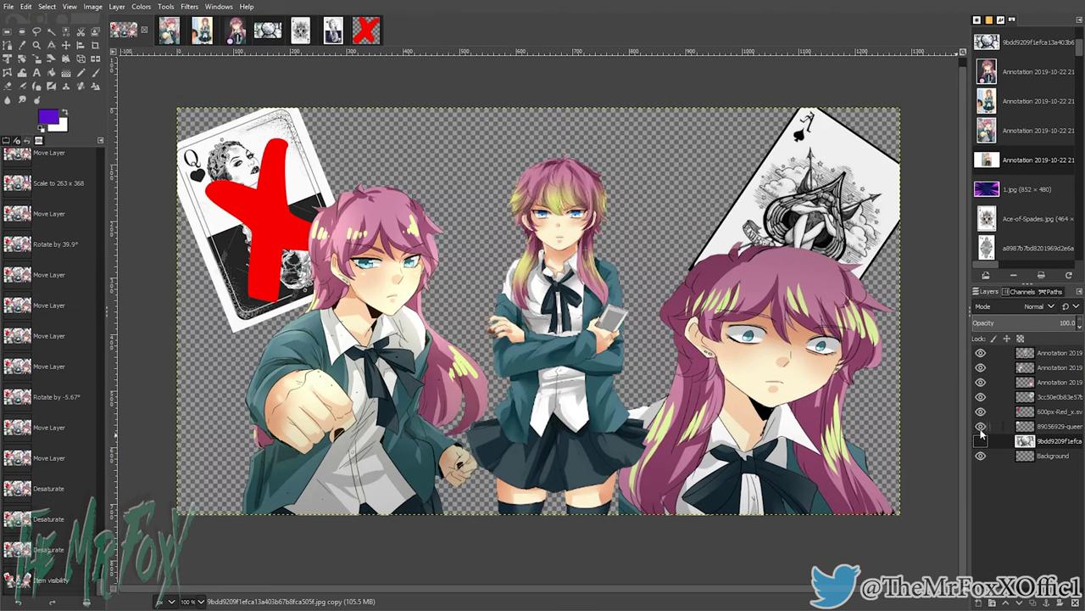
click(981, 425)
click(980, 411)
click(980, 396)
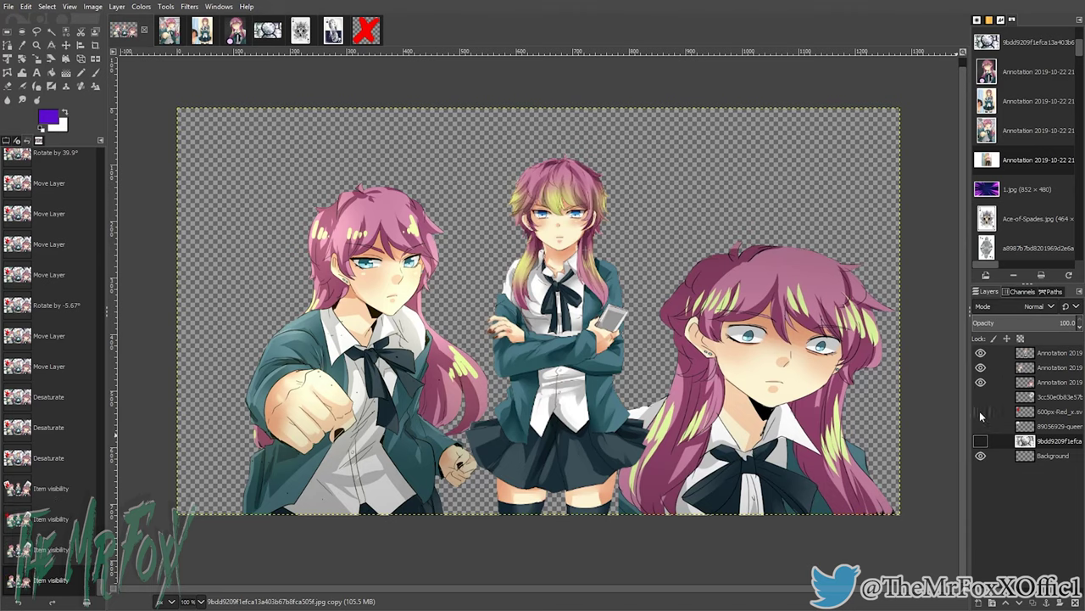
click(979, 382)
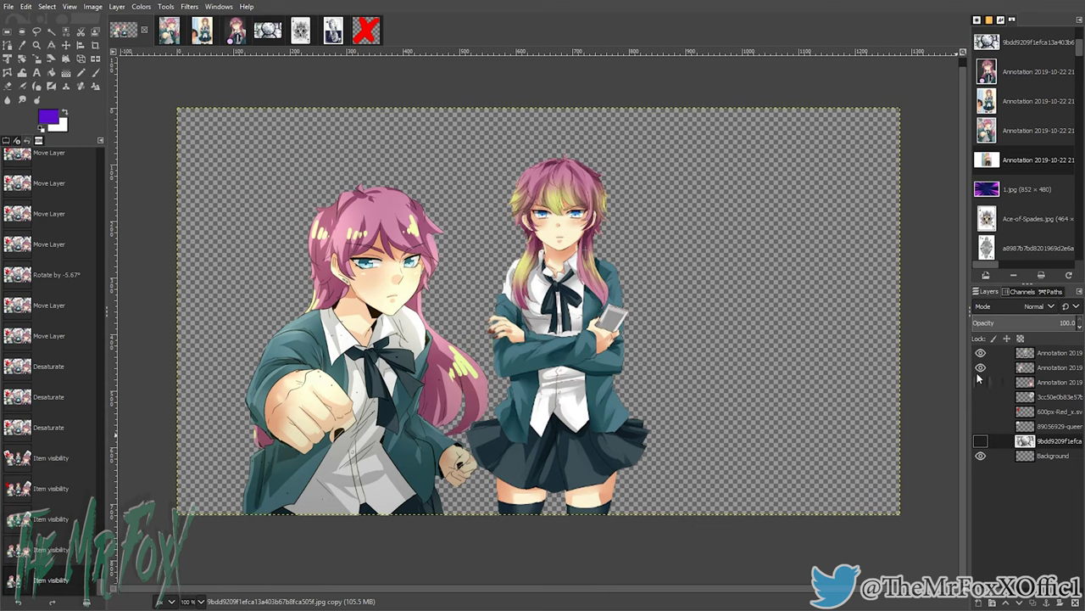
click(980, 368)
Step: Move the standing girl up and slightly left on the canvas, and select her silhouette from the layer's alpha
click(591, 401)
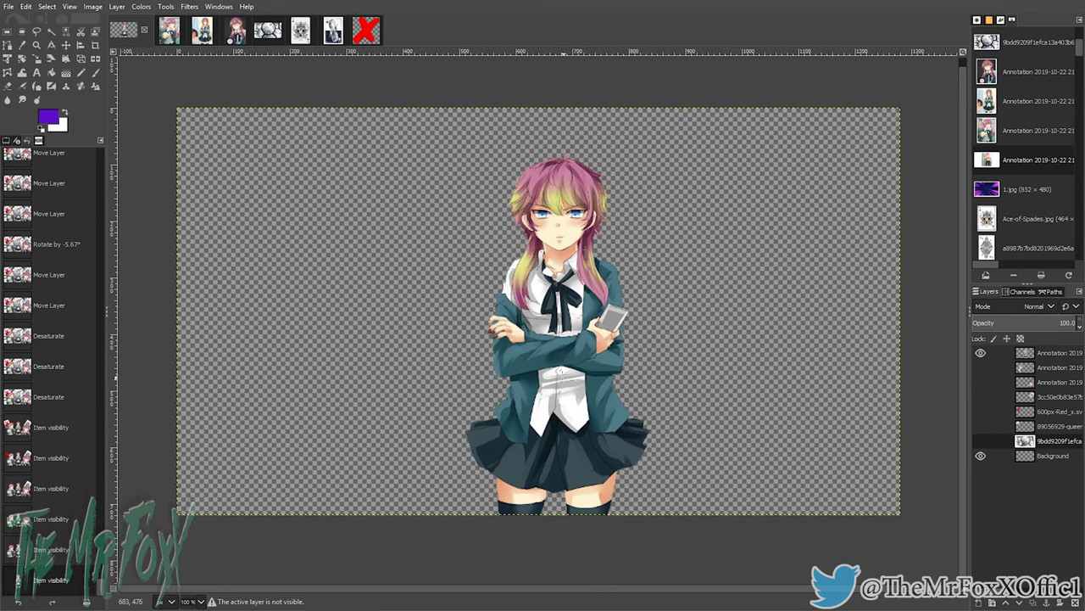
drag(597, 415, 572, 379)
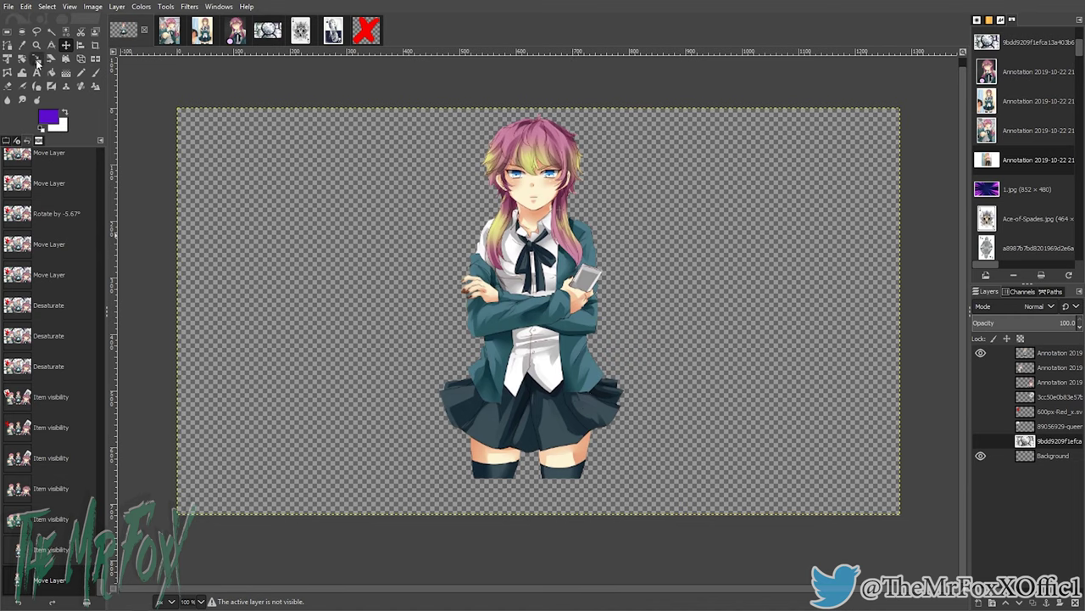
right_click(1056, 363)
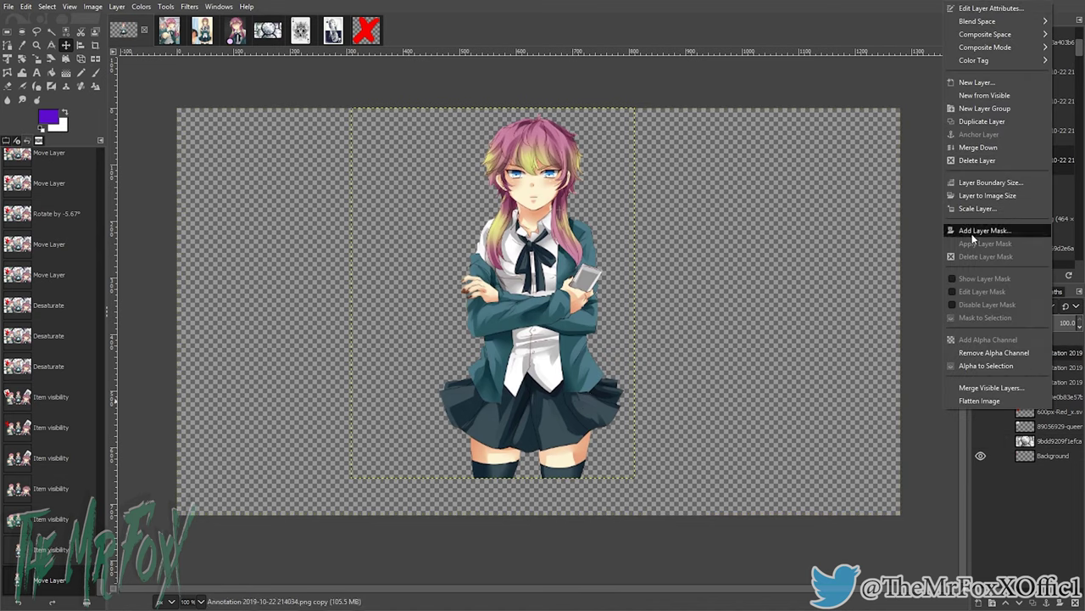
click(986, 366)
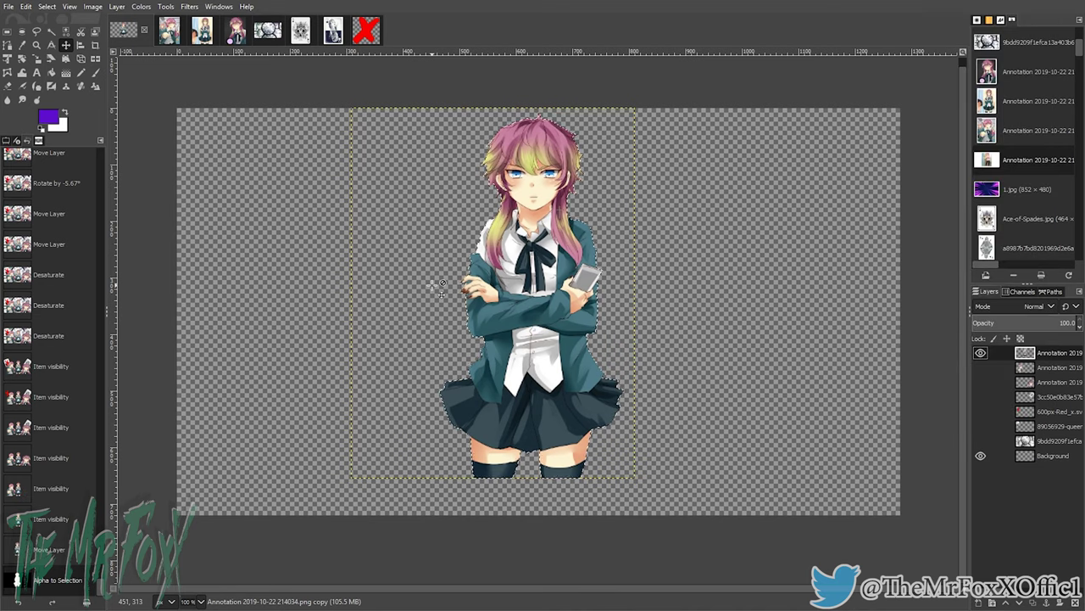
Step: Add a transparent 1280 × 720 px layer and place it directly beneath the standing girl's layer
click(39, 7)
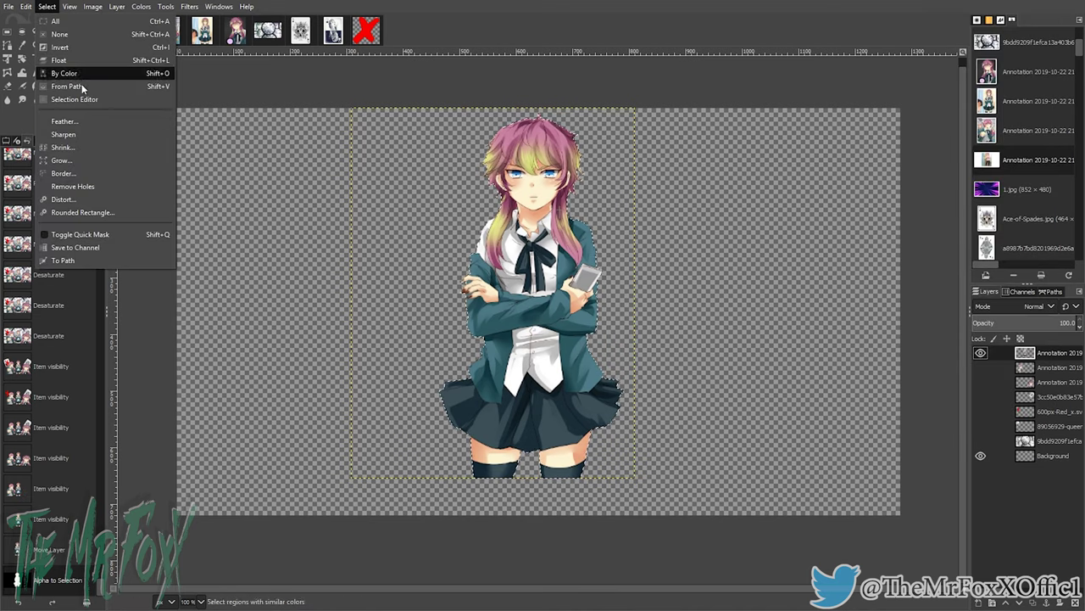
mouse_move(25, 9)
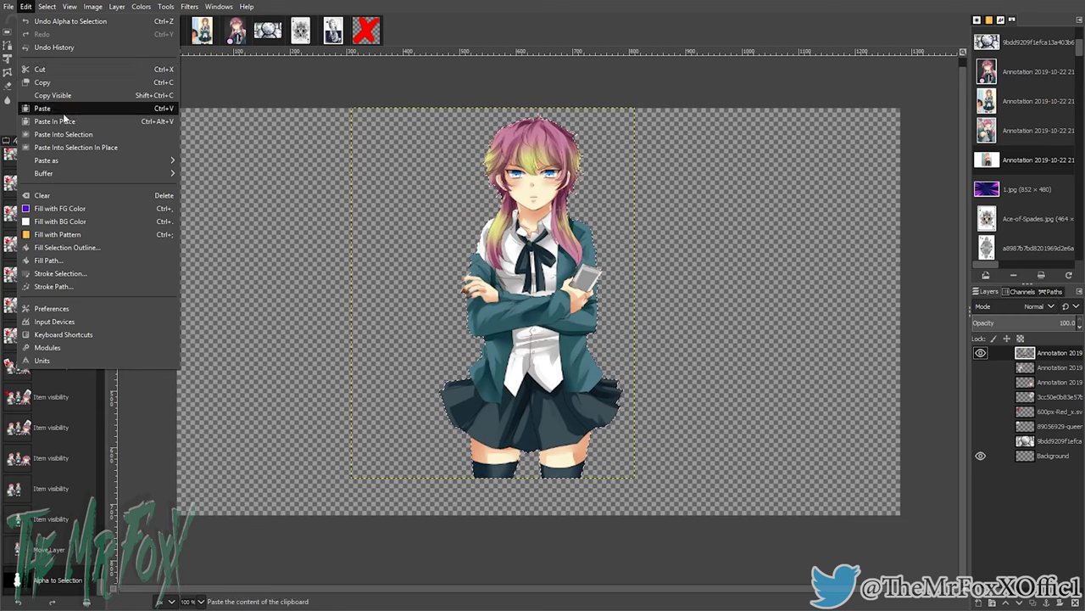
mouse_move(68, 6)
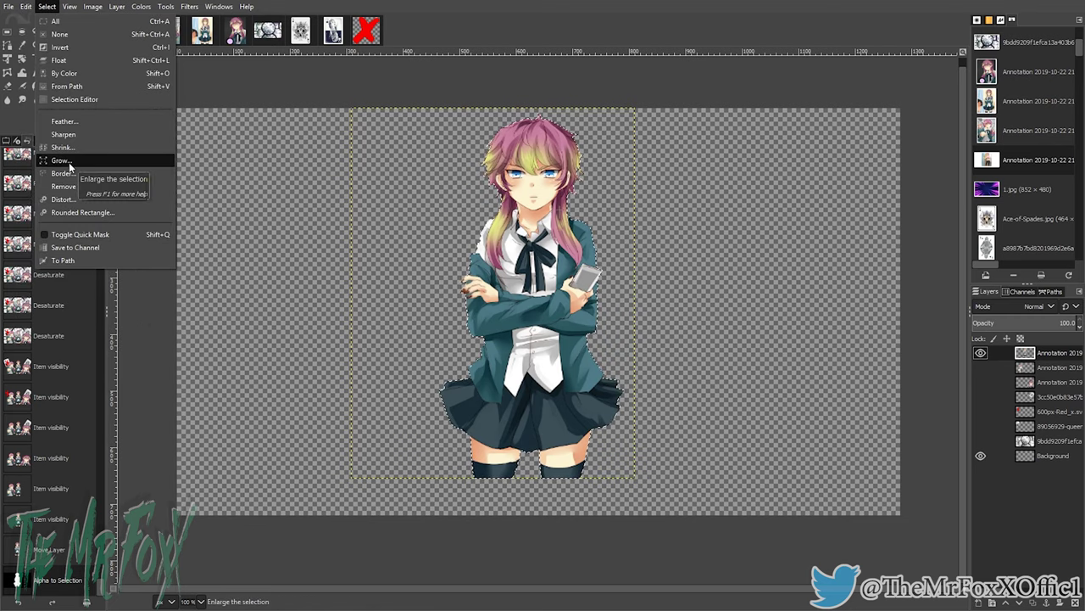
click(977, 601)
click(978, 602)
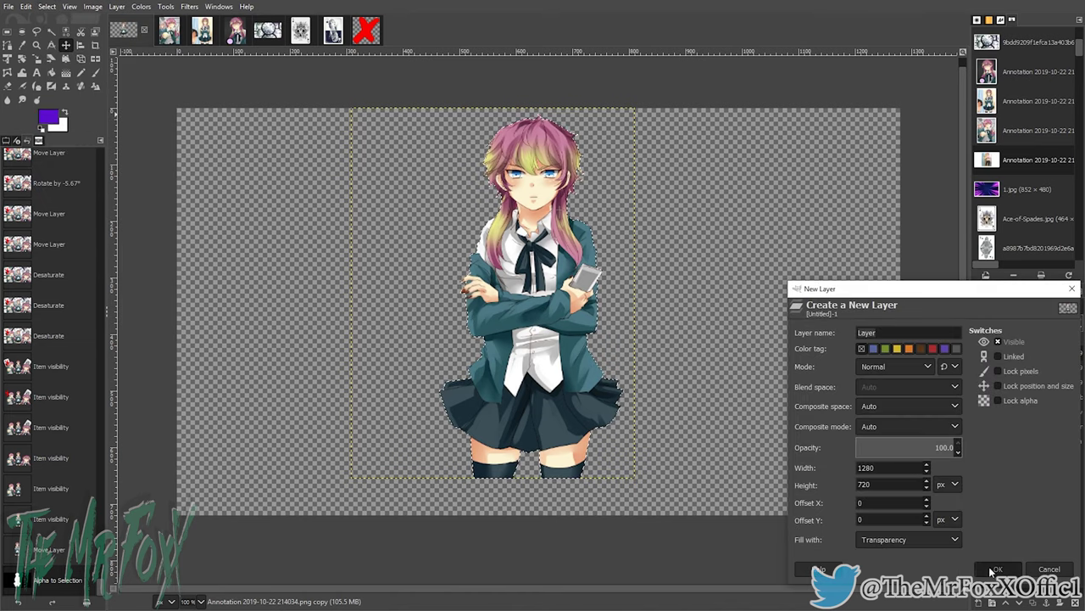
click(990, 571)
drag(1043, 354, 1044, 374)
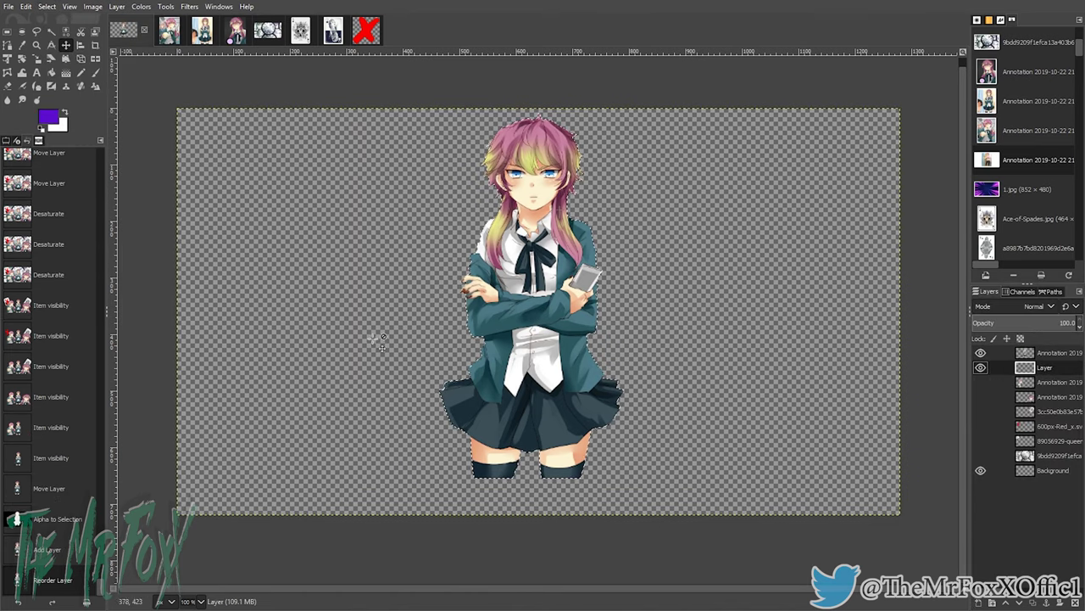
Step: Grow the silhouette selection by 5 px and fill it with the white background color on the new layer
click(46, 7)
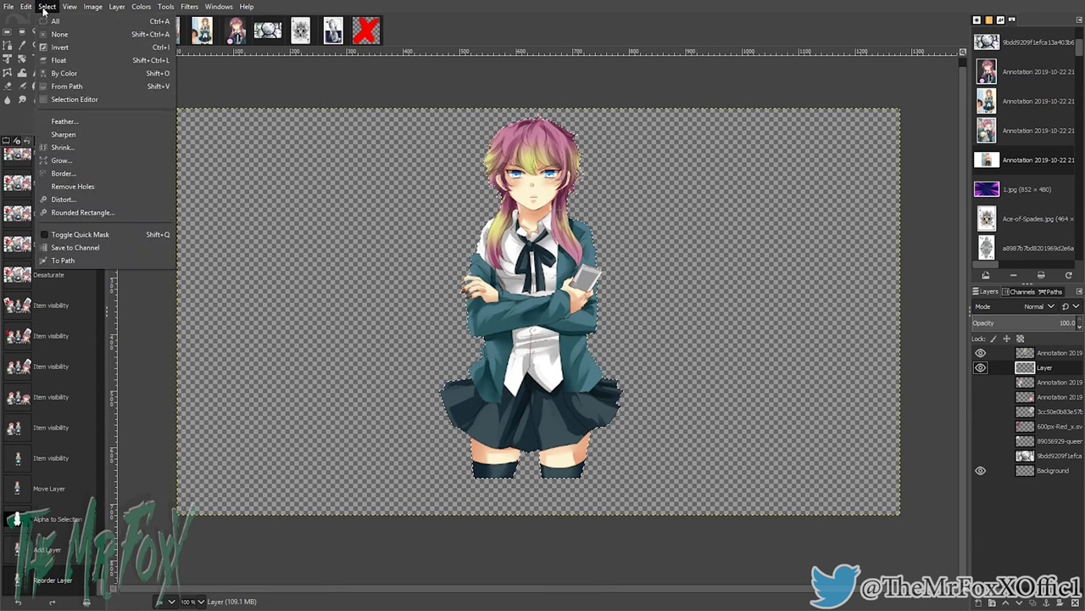
click(69, 160)
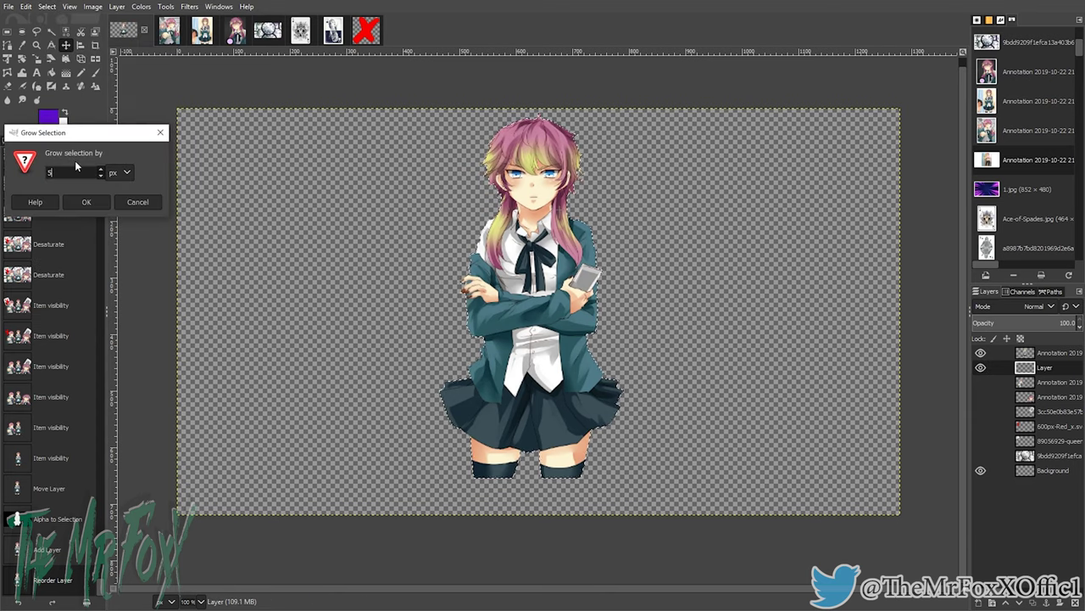
click(86, 202)
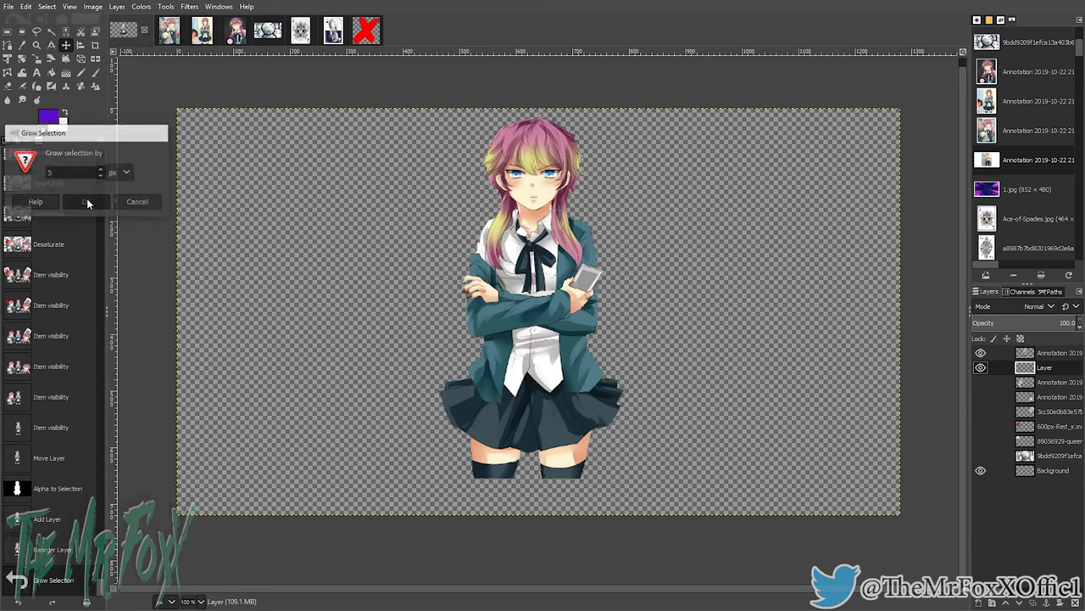
click(47, 7)
mouse_move(25, 7)
click(47, 220)
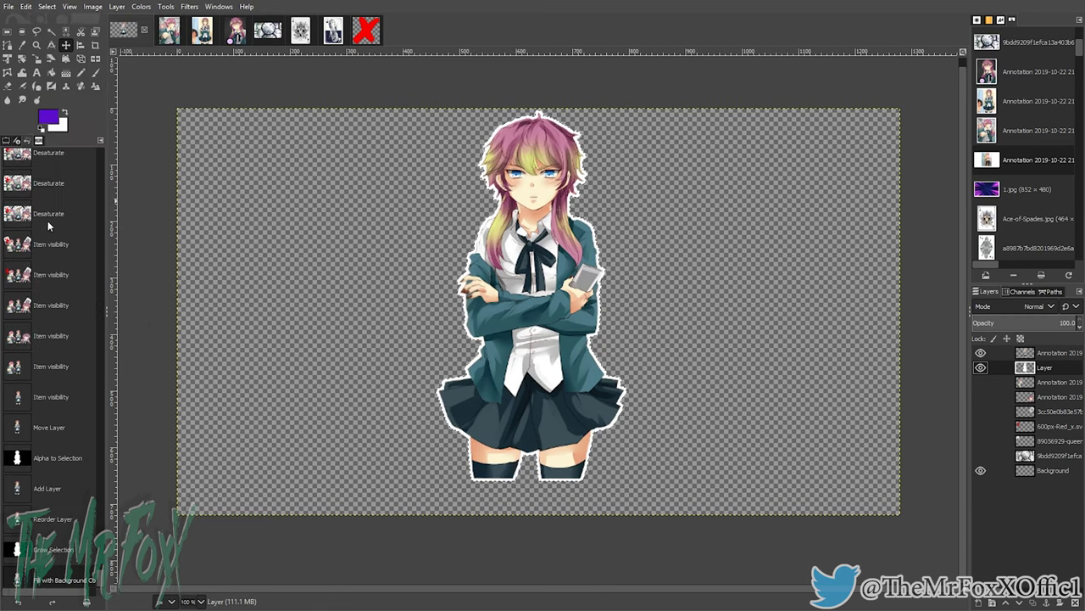
Step: Grow the silhouette selection by 10 px and add a new layer directly beneath the standing girl's white outline layer
click(46, 7)
click(63, 161)
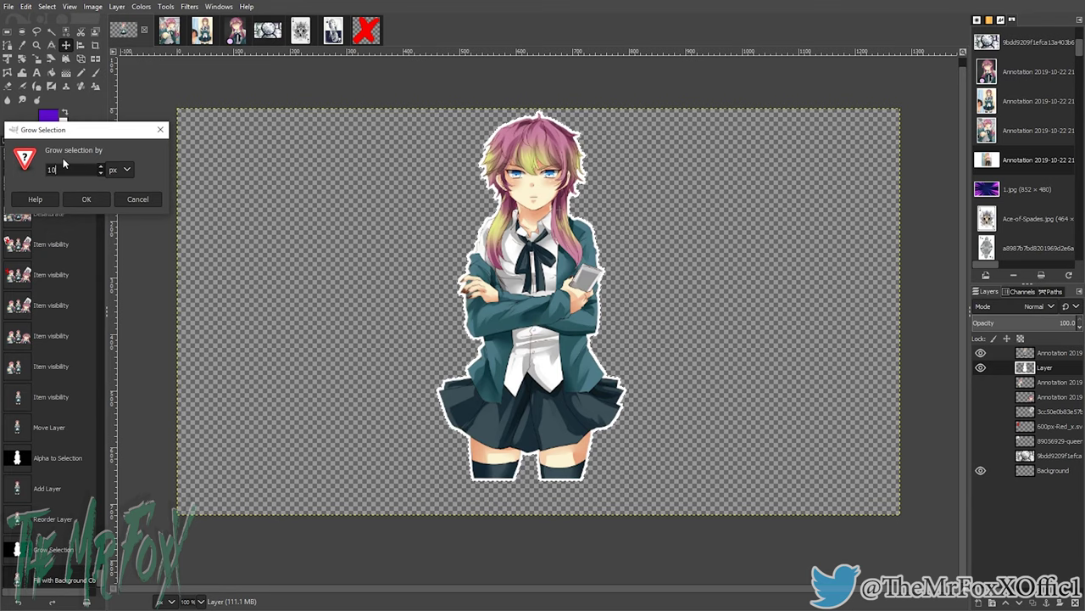
click(86, 198)
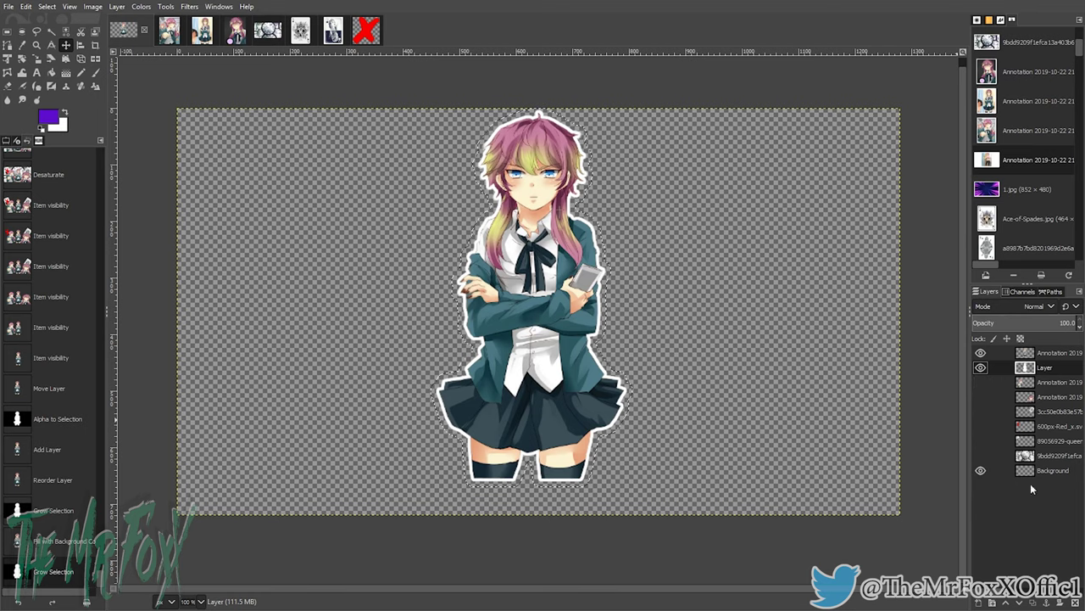
click(980, 604)
click(1008, 575)
drag(1052, 371, 1051, 390)
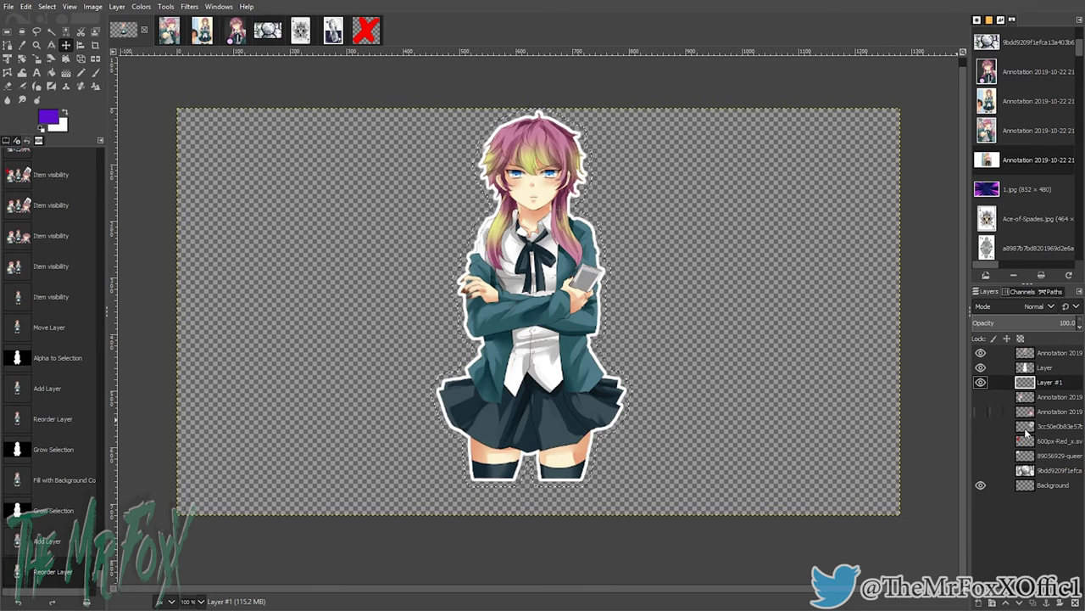
Step: Set the foreground color to pink ec7aec and fill the grown selection with it on the new layer
click(47, 118)
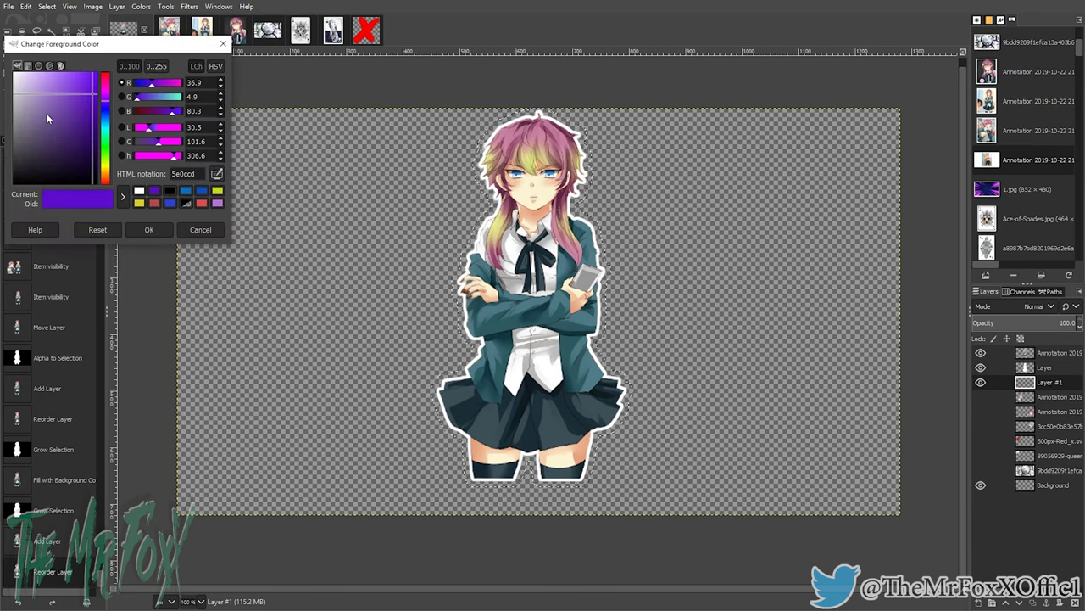
mouse_move(104, 127)
mouse_down()
mouse_move(107, 95)
mouse_move(54, 79)
mouse_up()
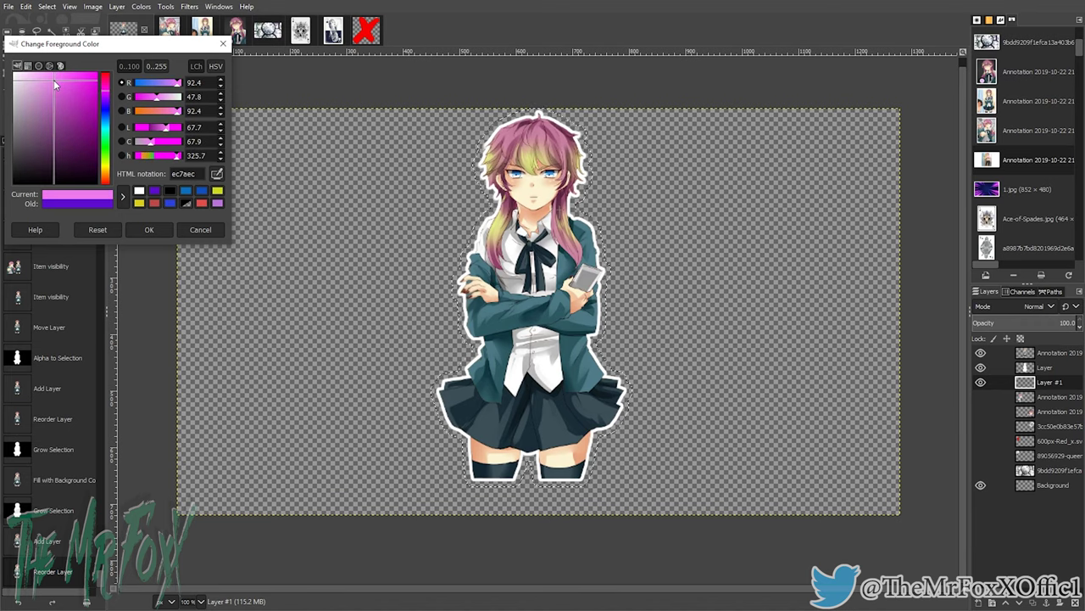
click(138, 229)
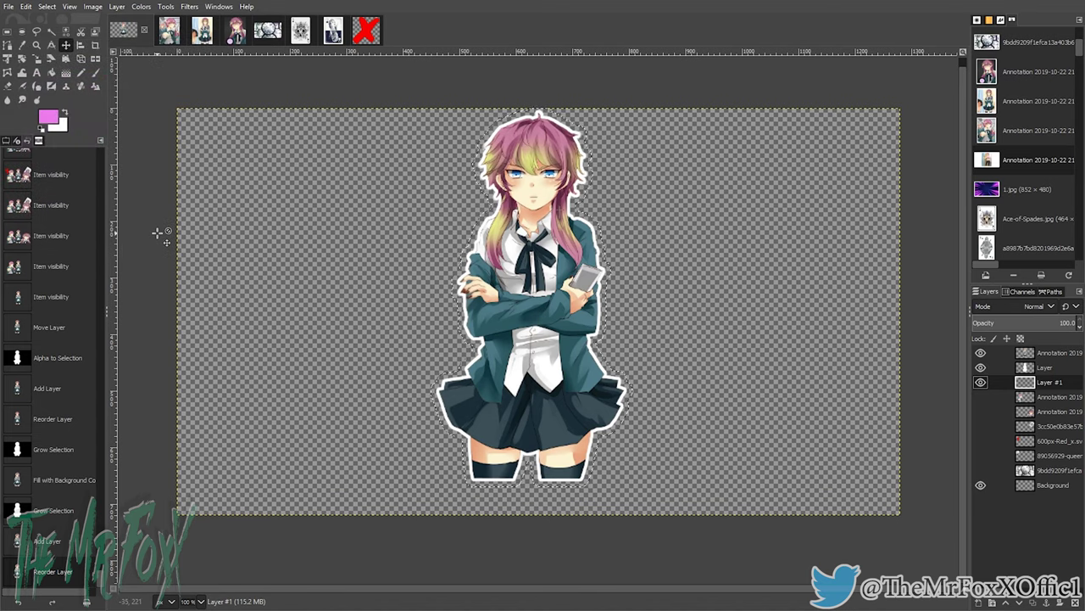
click(47, 7)
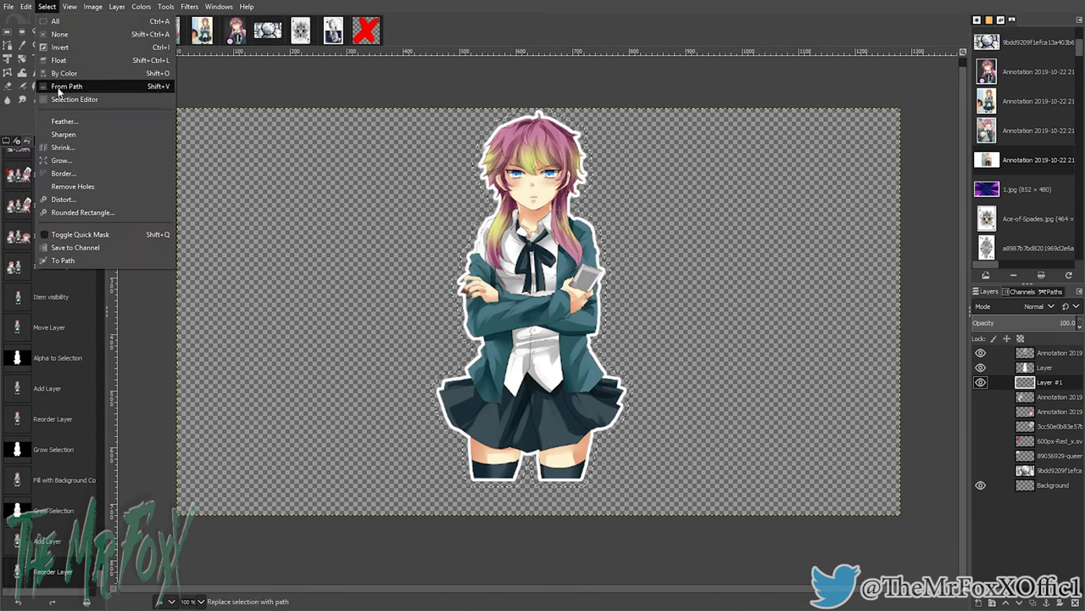
click(60, 209)
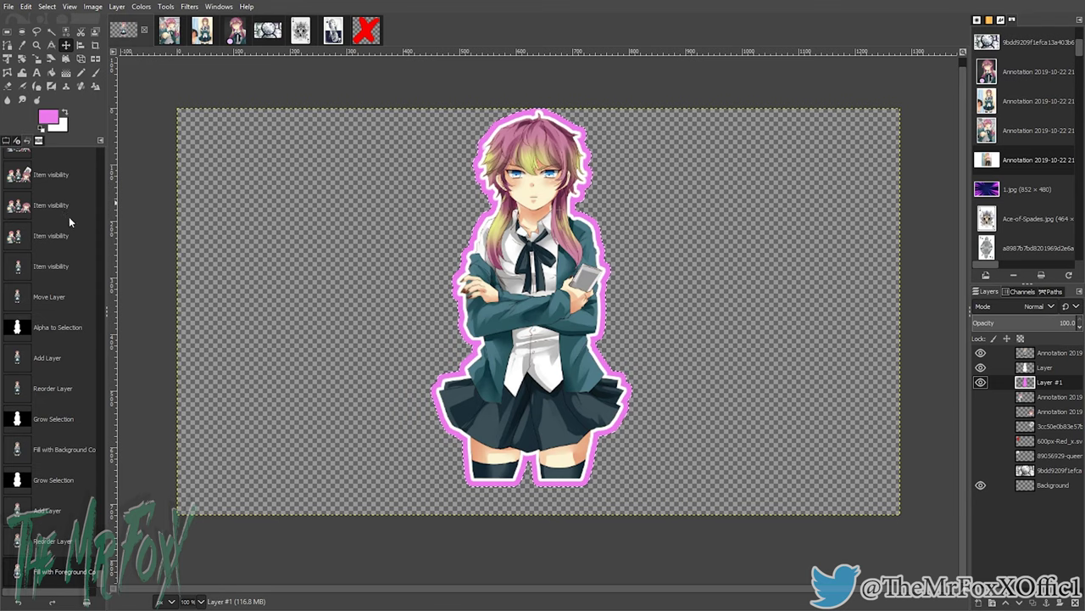
Step: Clear the selection and apply a Gaussian Blur of 14.50 in X and Y to the pink outline layer
click(46, 6)
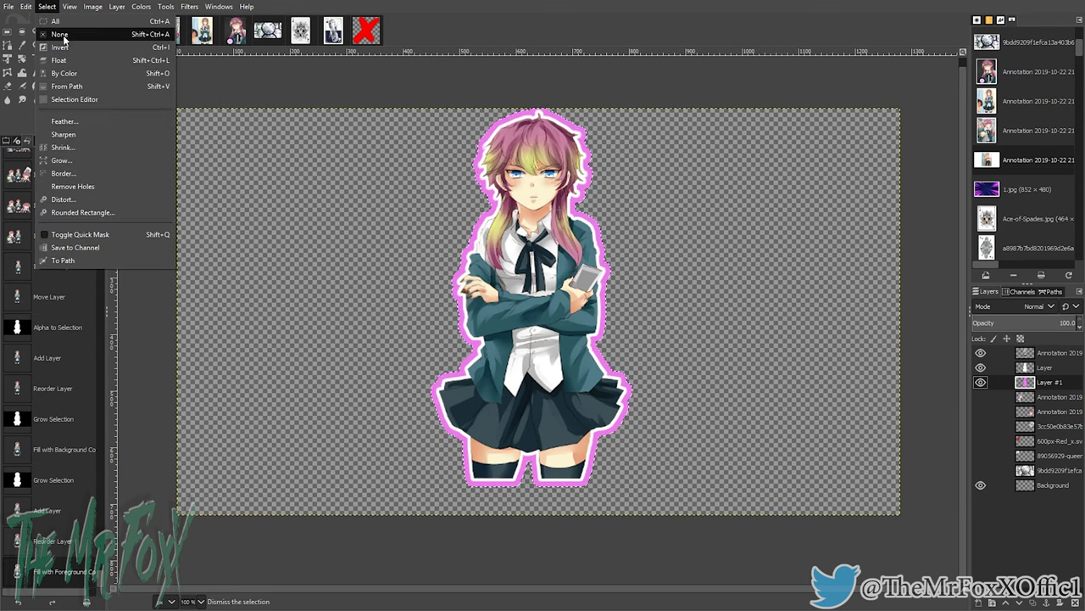
click(60, 34)
click(141, 7)
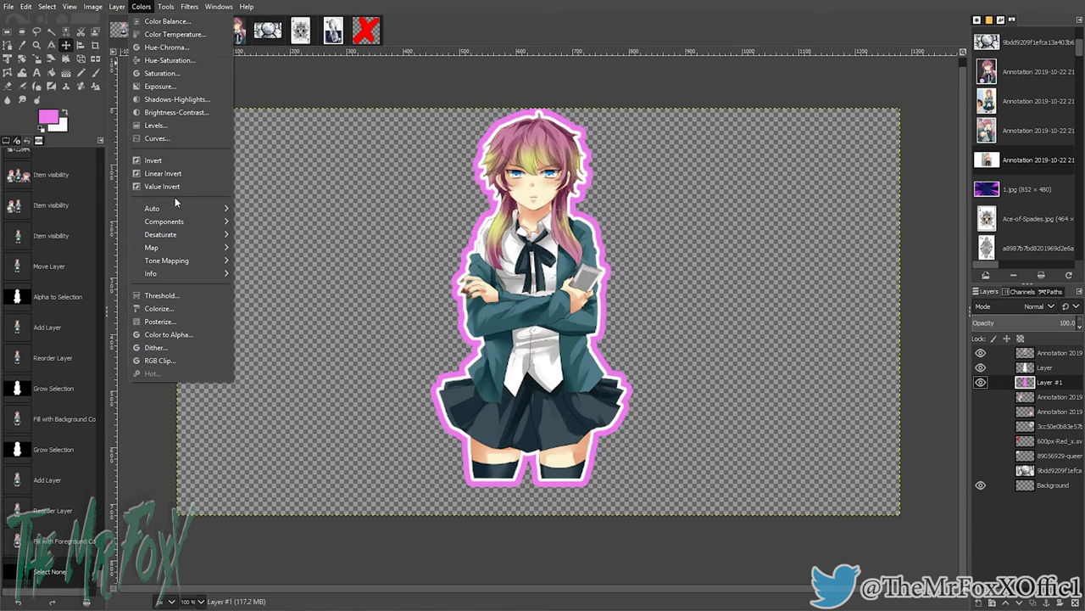
mouse_move(192, 10)
mouse_move(246, 83)
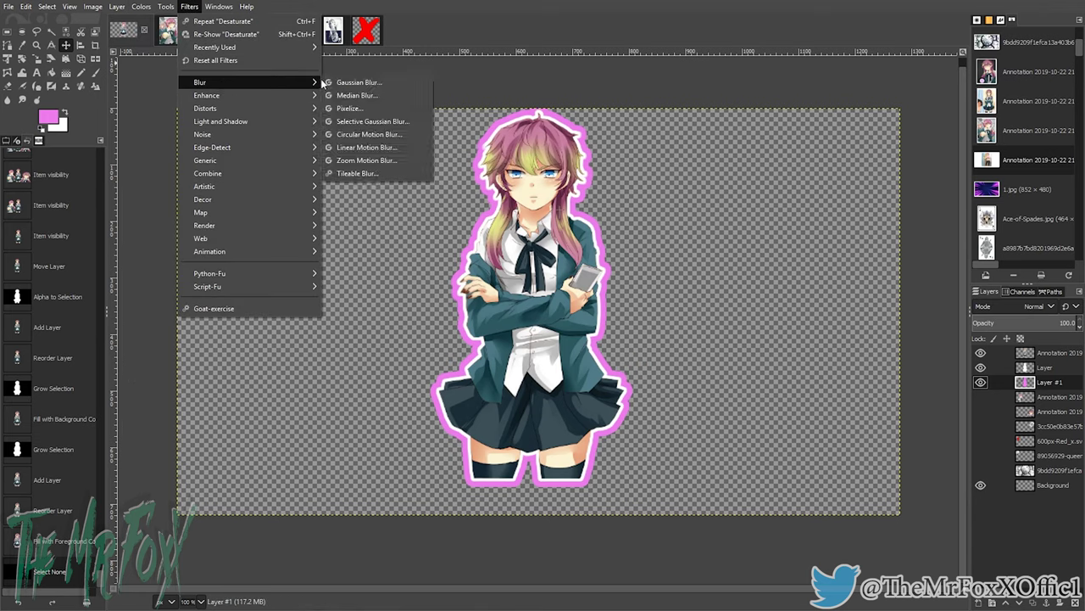
click(348, 87)
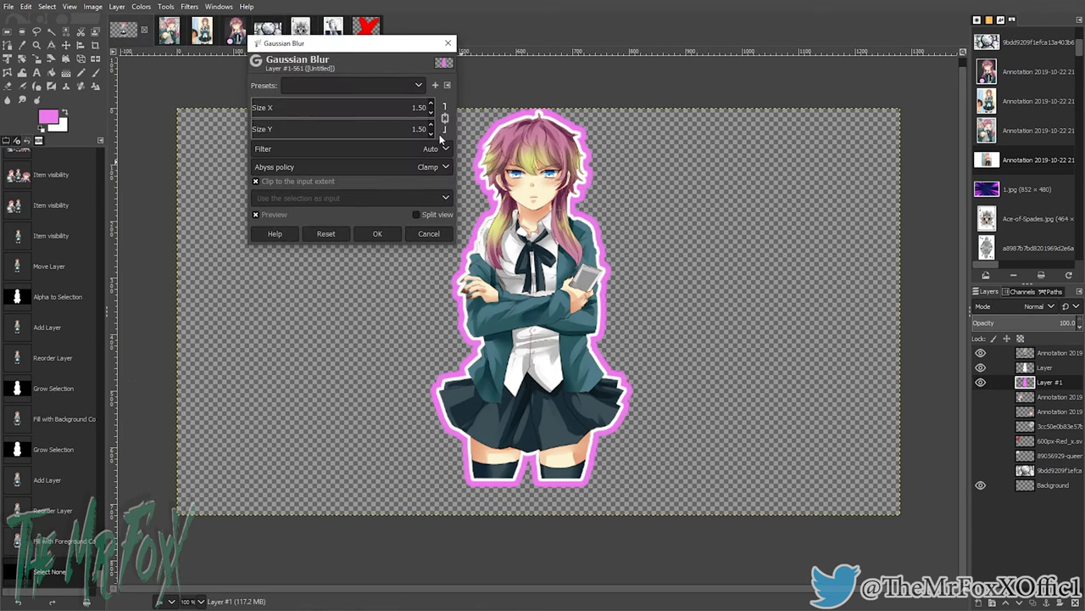
scroll(430, 107, up, 6)
scroll(430, 107, up, 3)
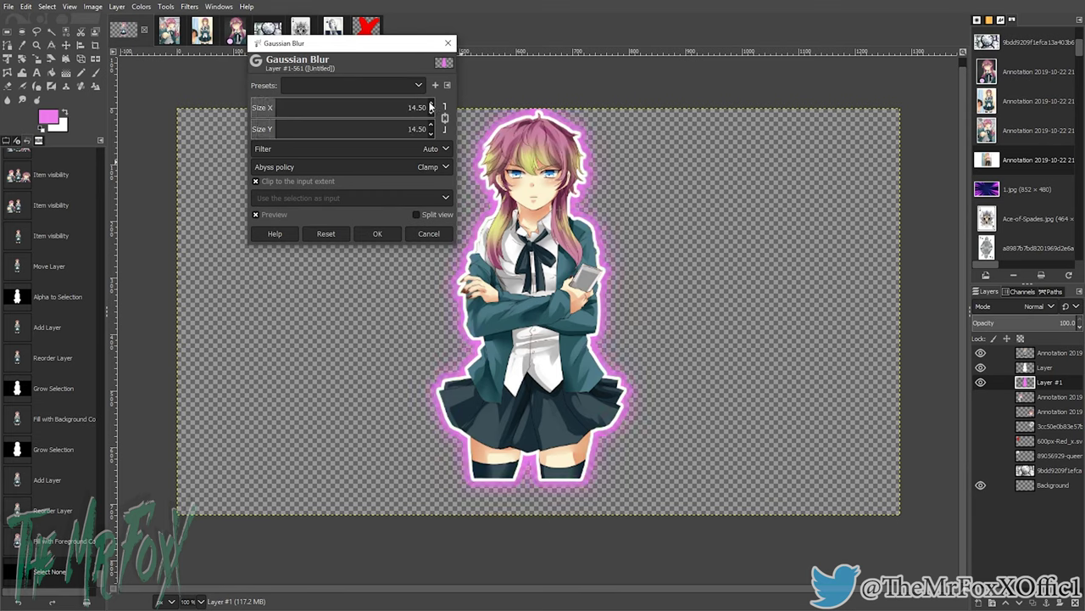
click(383, 235)
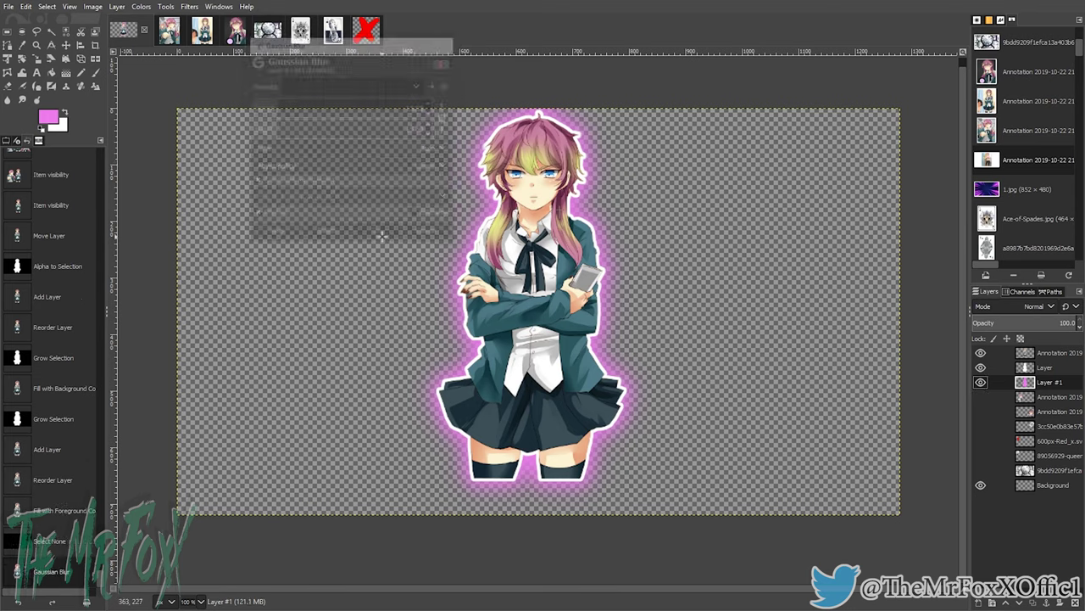
Step: Merge the standing girl down into her white outline layer, and that layer down into the blurred pink glow layer
right_click(1051, 357)
click(992, 151)
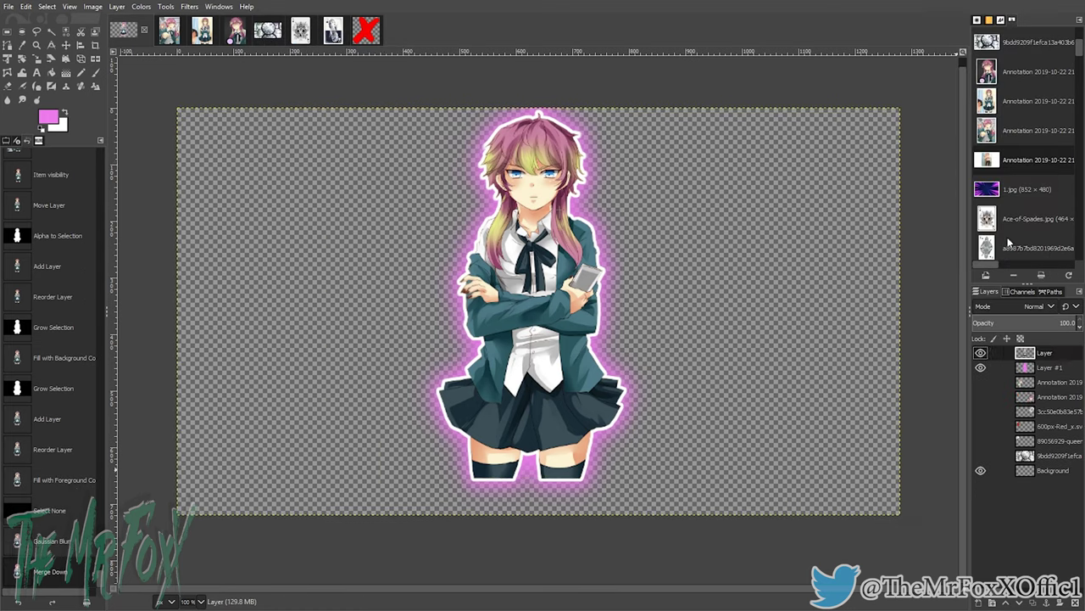
right_click(1049, 354)
click(998, 151)
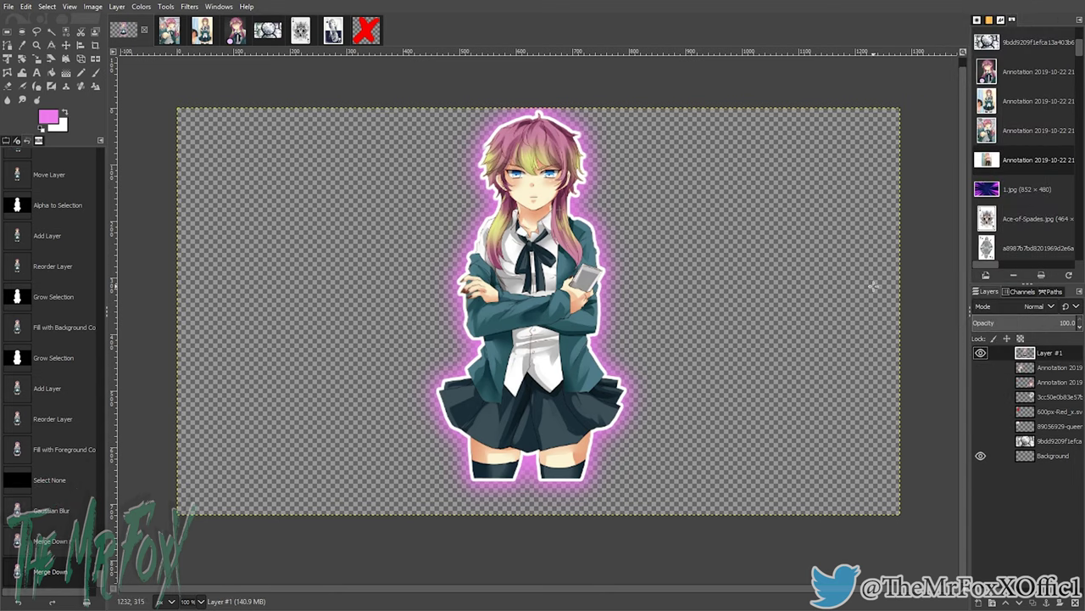
Step: Move the merged standing girl down and slightly right so her legs meet the canvas's lower edge
key(ctrl+shift+f)
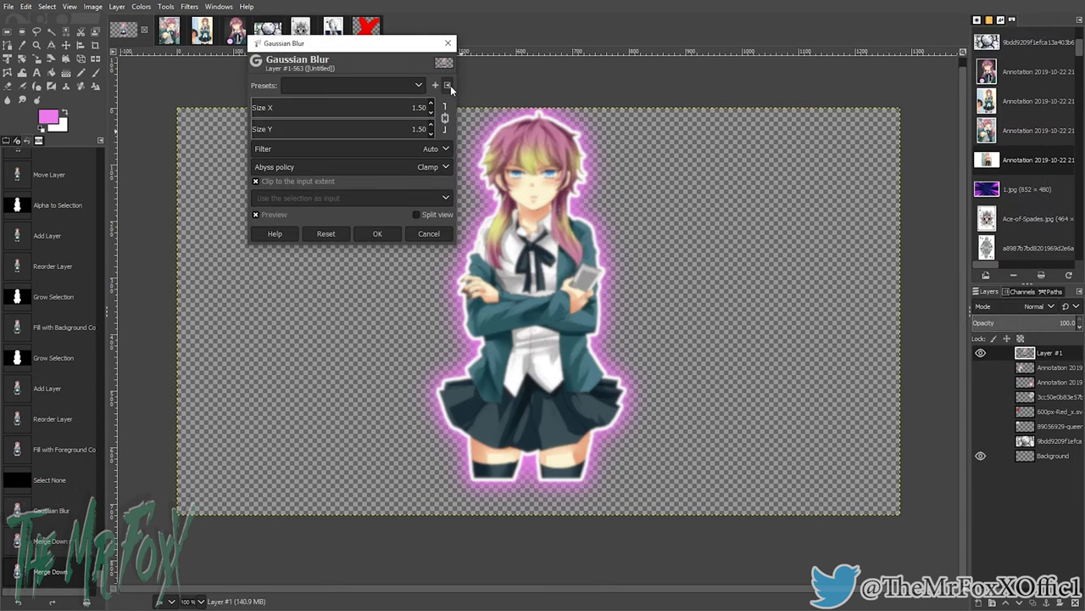
click(449, 43)
click(67, 45)
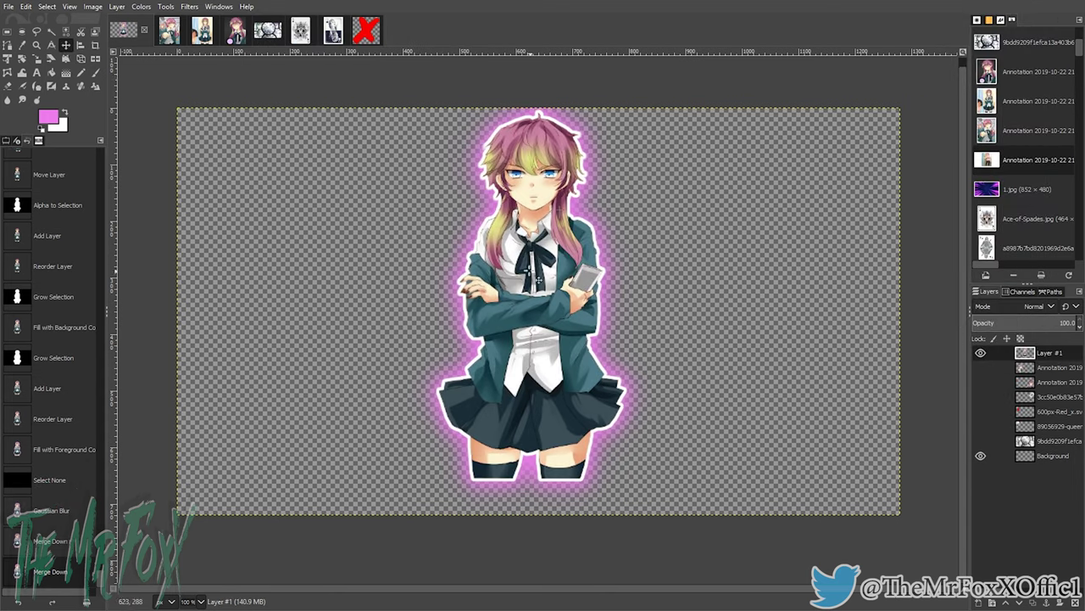
drag(539, 246, 546, 286)
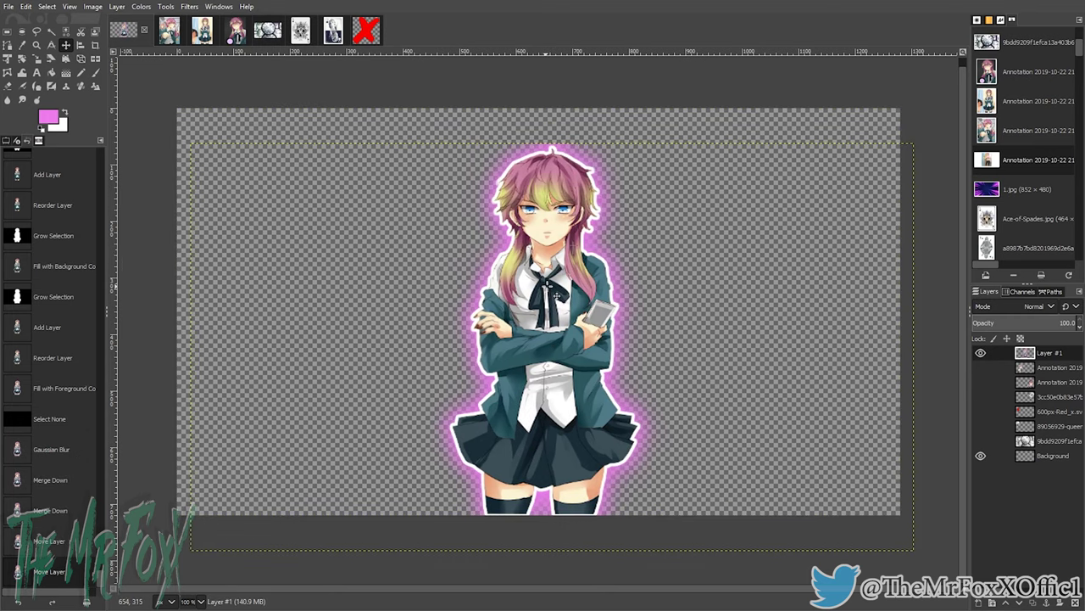
Step: Show both other girls, both cards, the red X and the clock background again, and nudge the standing girl slightly left
click(981, 368)
click(981, 367)
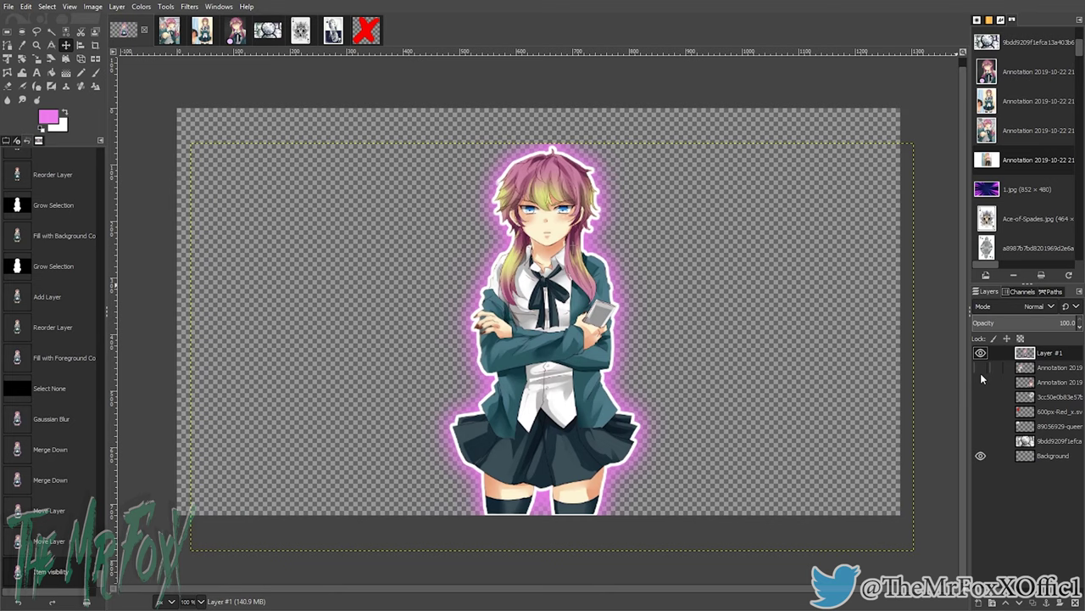
click(980, 367)
click(981, 382)
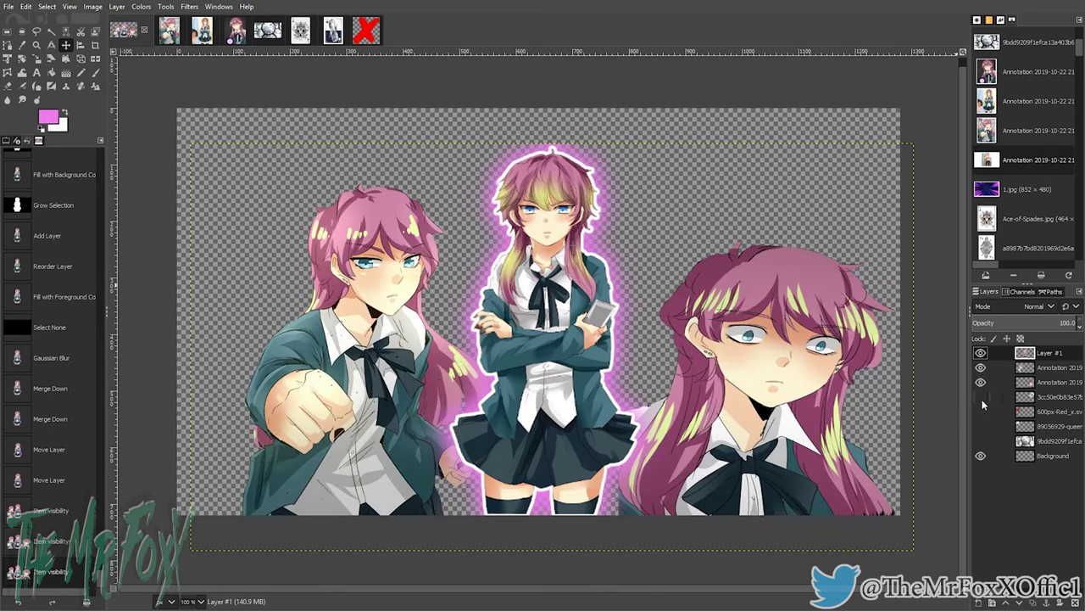
click(981, 396)
click(981, 411)
click(981, 426)
click(981, 440)
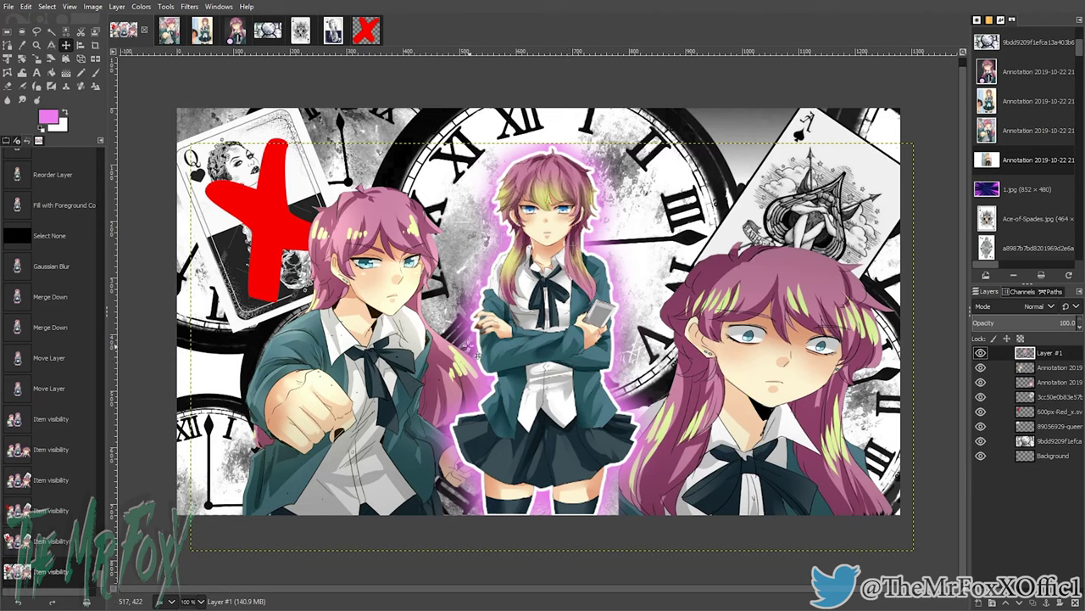
drag(558, 335, 560, 338)
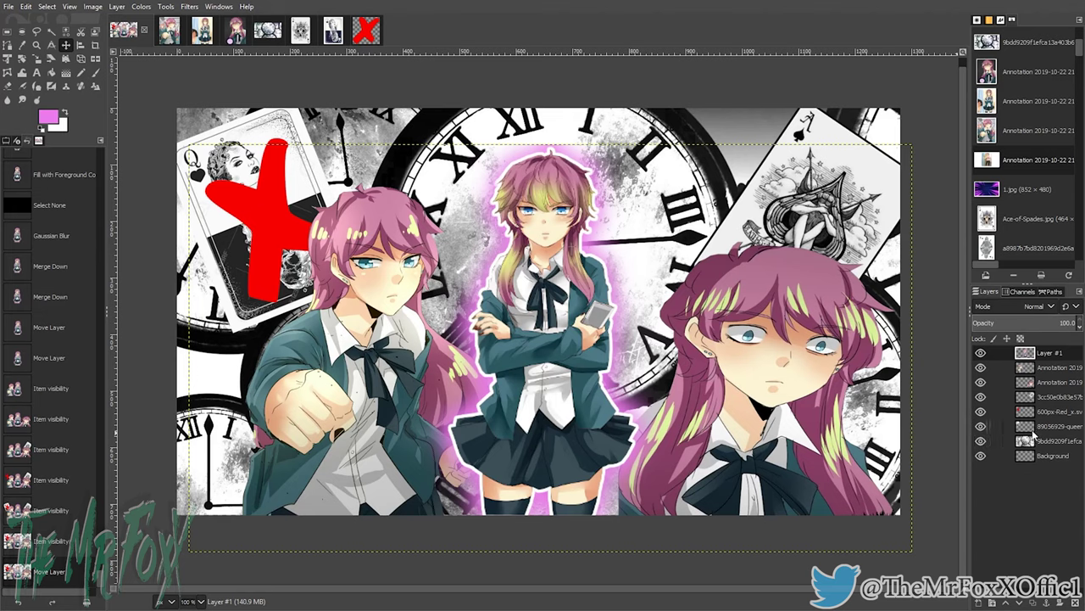
Step: Desaturate the pointing girl's layer using Luminance mode
click(1056, 368)
click(141, 6)
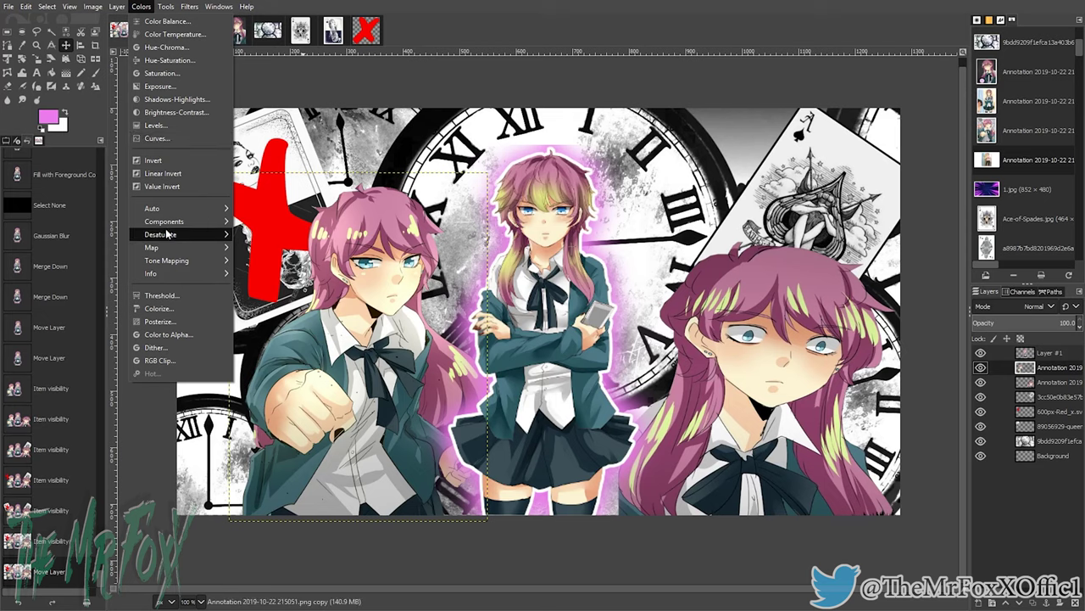
mouse_move(168, 234)
click(263, 246)
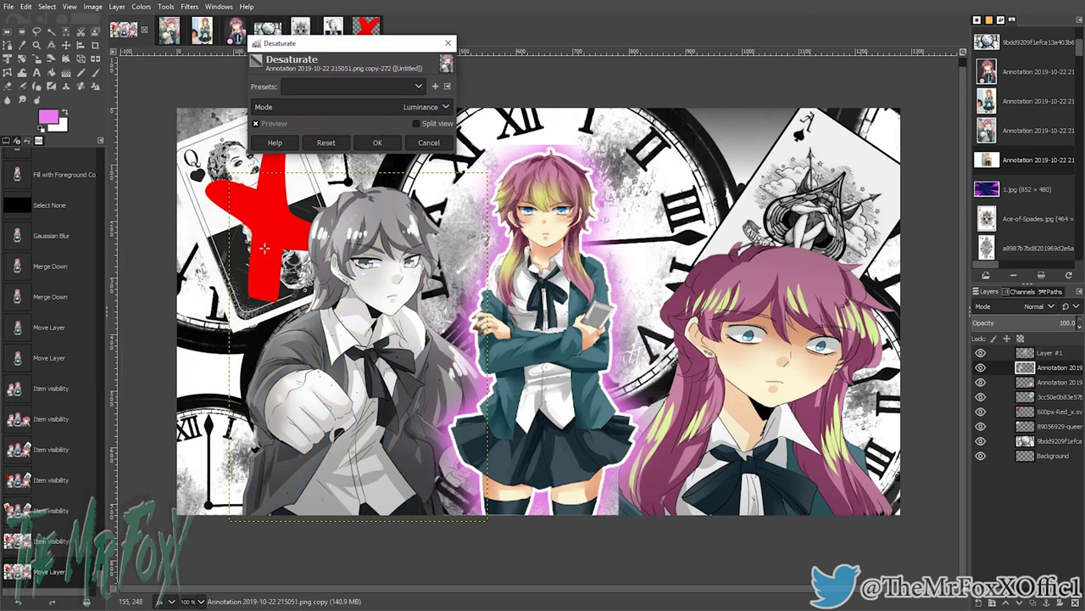
click(385, 146)
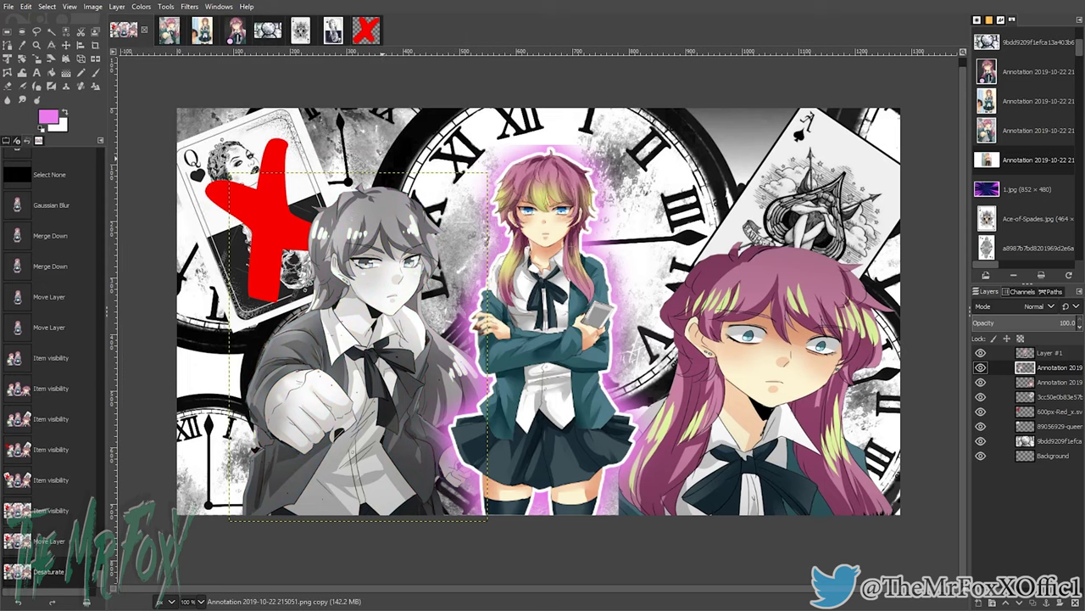
Step: Desaturate the portrait girl's layer using Luminance mode
click(1044, 382)
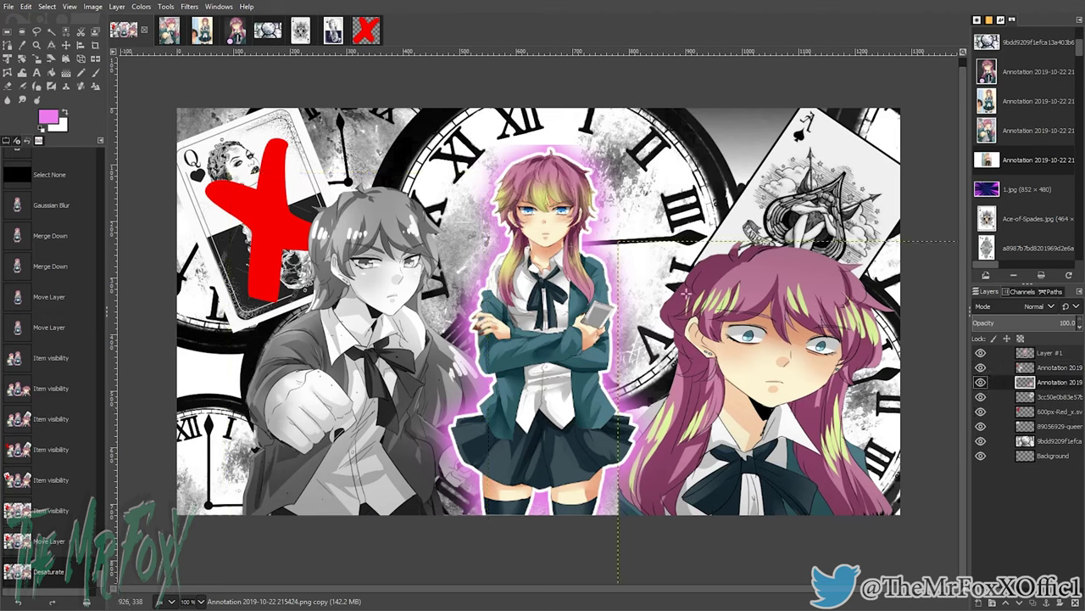
click(150, 8)
mouse_move(206, 238)
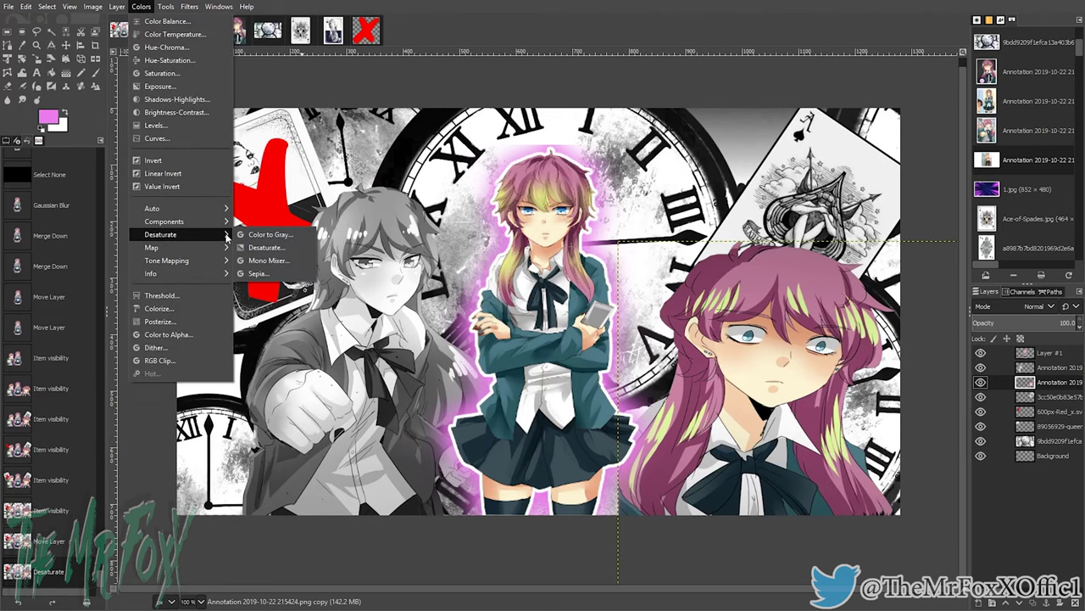
click(265, 247)
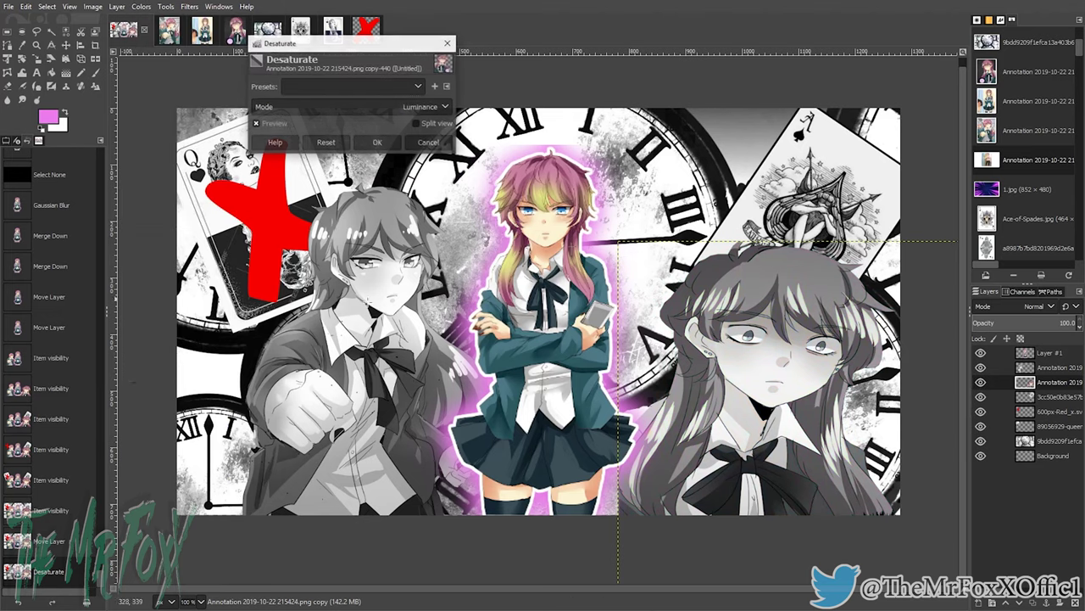
click(373, 143)
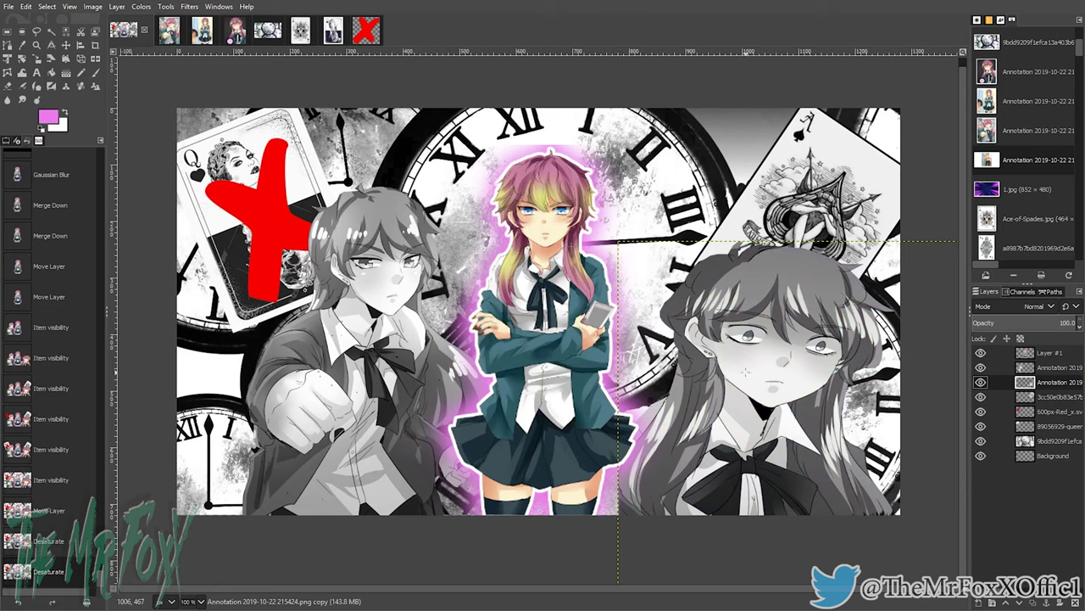
Step: Shift the portrait girl slightly left and down, nudge the standing girl slightly left and up, and select the standing girl's layer
click(66, 45)
drag(553, 408, 544, 380)
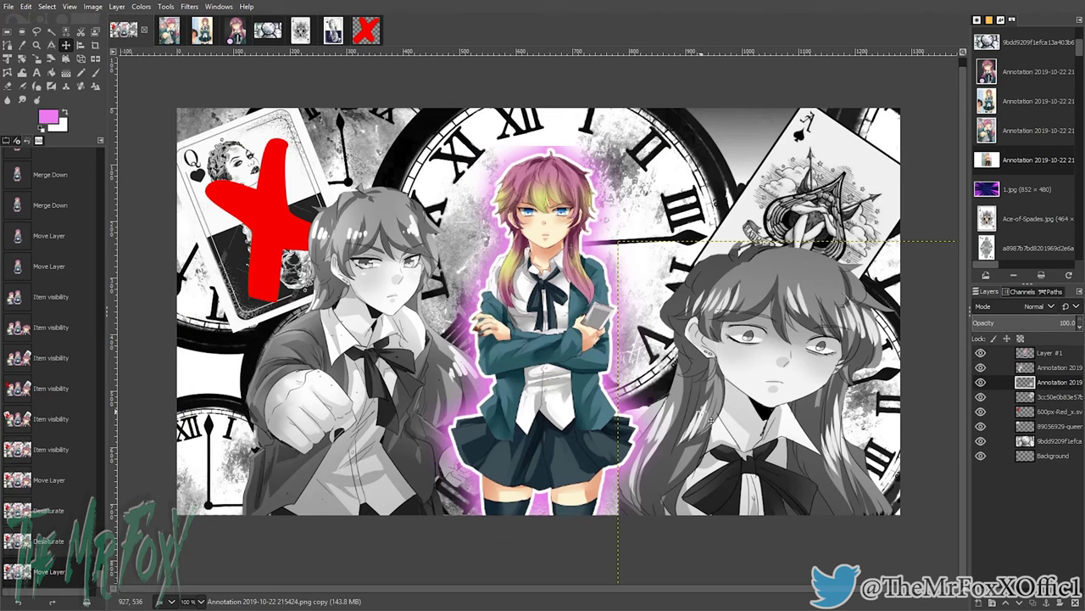
drag(709, 418, 689, 419)
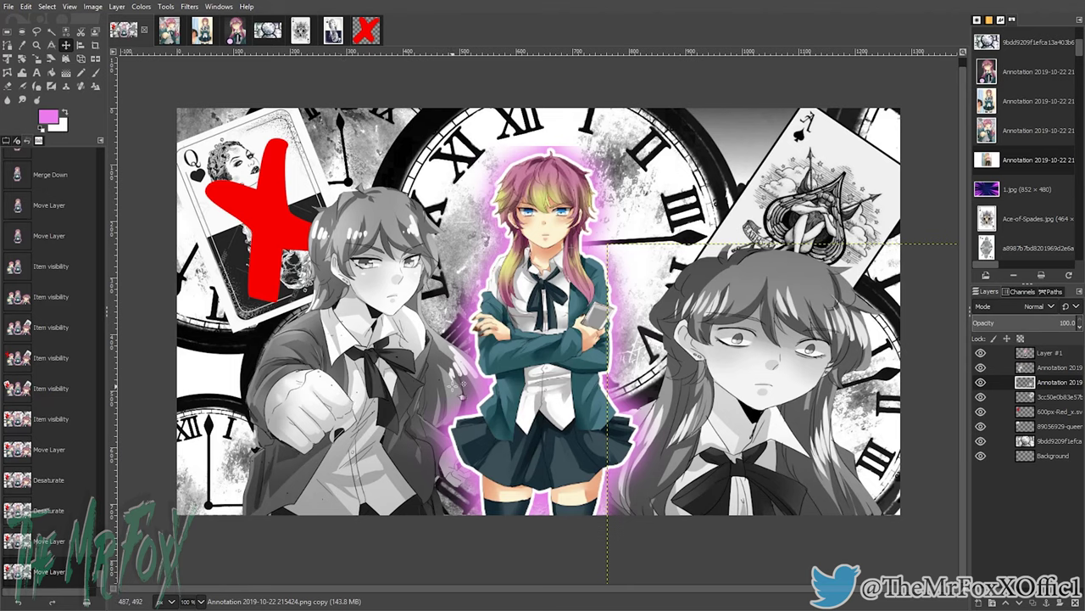
drag(540, 366, 537, 365)
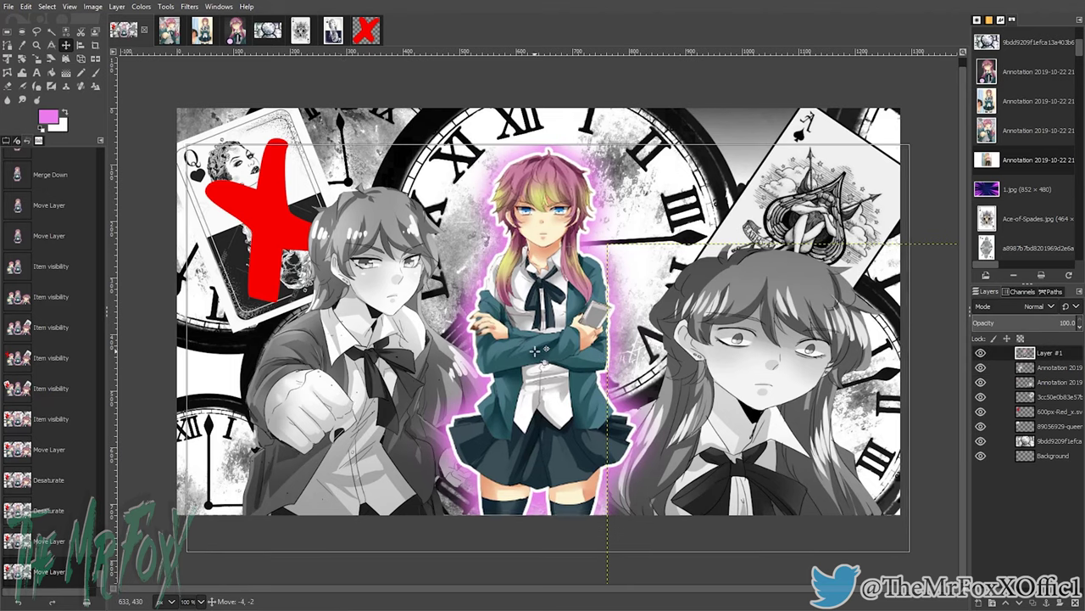
click(537, 364)
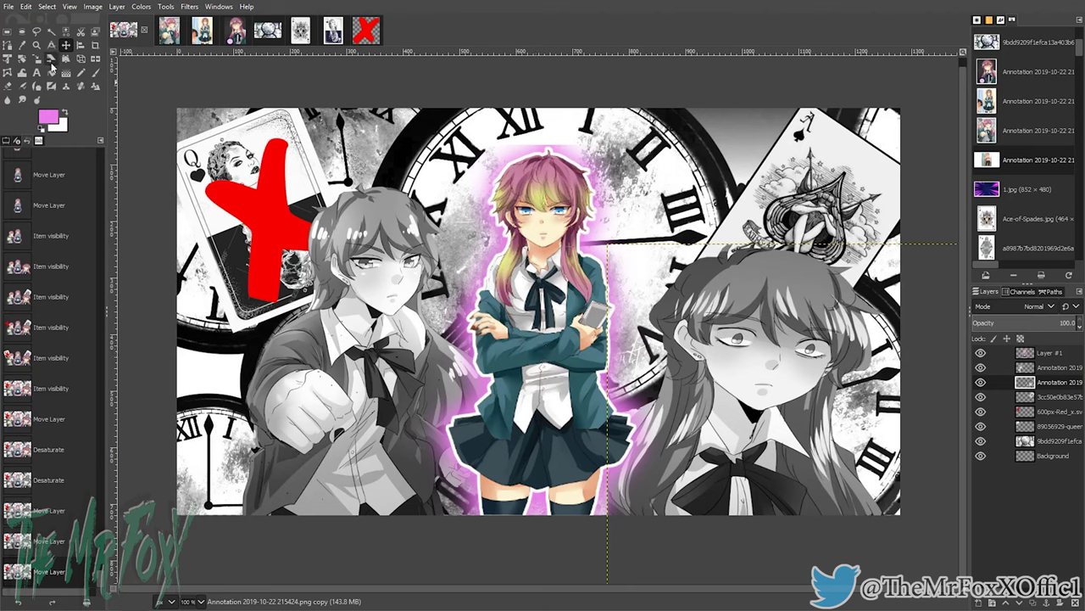
click(1049, 354)
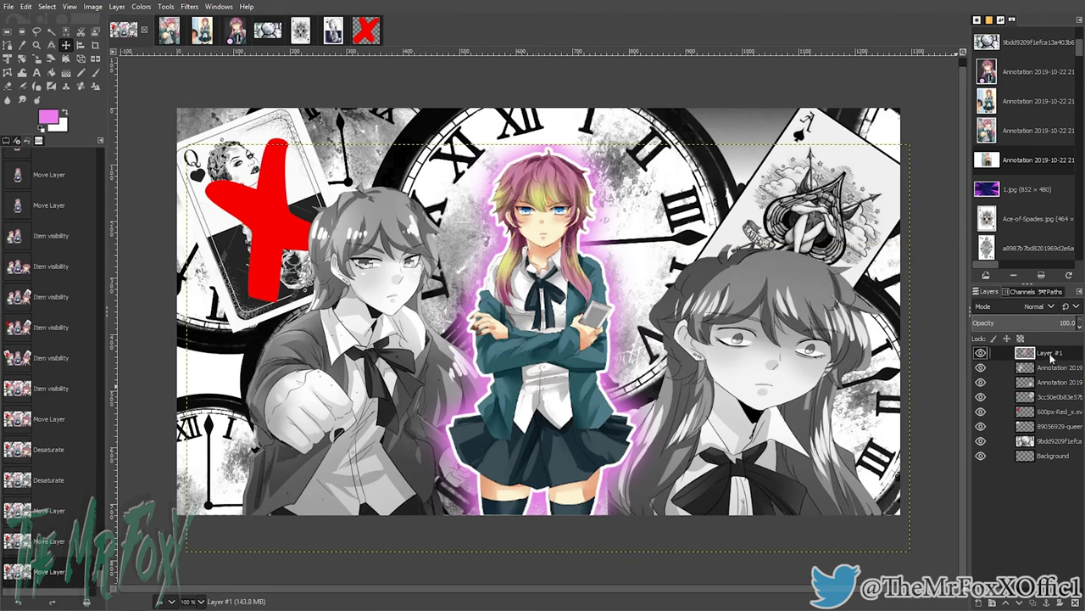
Step: Scale the standing girl's layer down to 1241 × 704 px and shift it slightly left
click(37, 58)
click(502, 332)
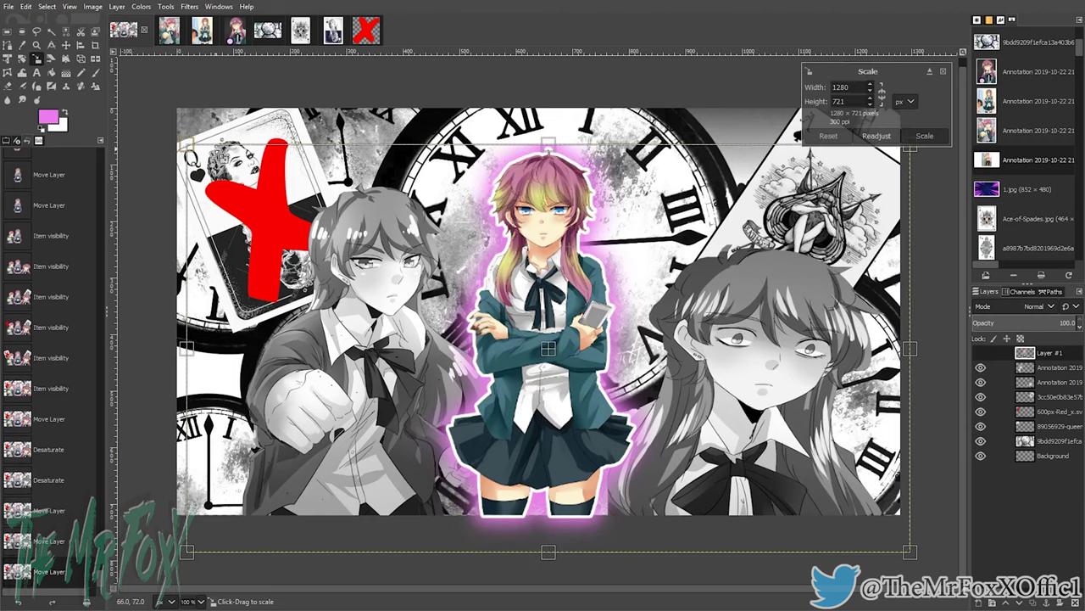
drag(184, 141, 207, 151)
click(67, 45)
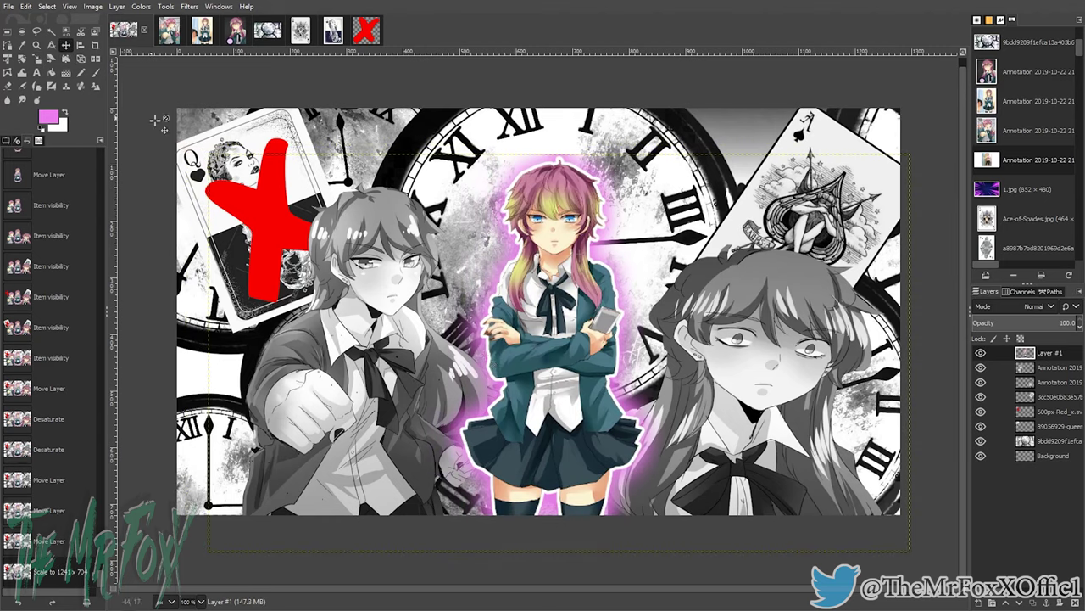
drag(564, 351, 552, 352)
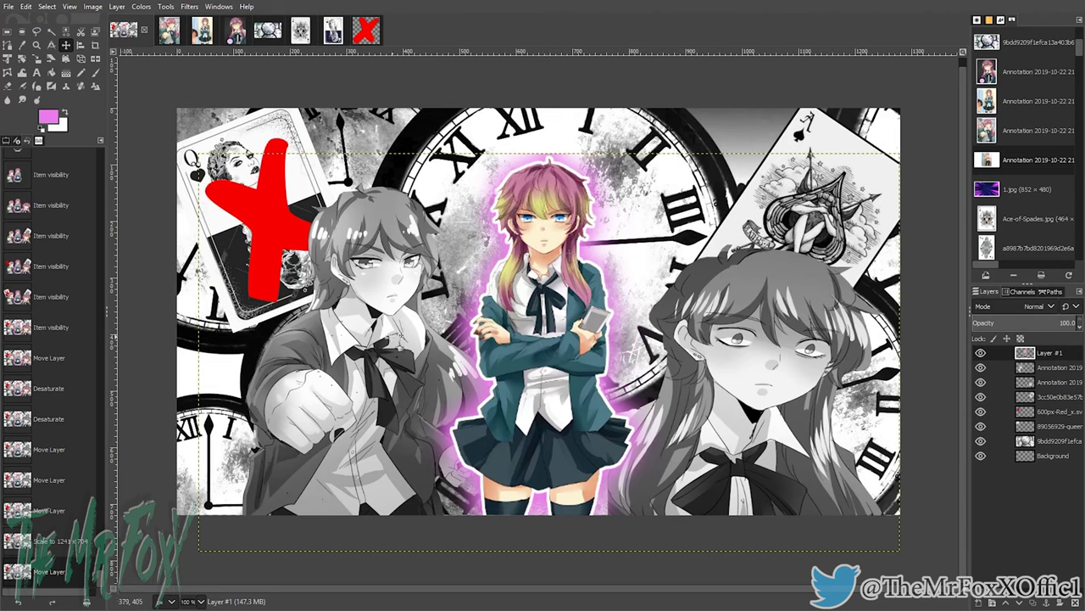
Step: Move the pointing girl slightly left and down, the portrait girl slightly right and down, and the standing girl slightly down
drag(357, 348, 339, 363)
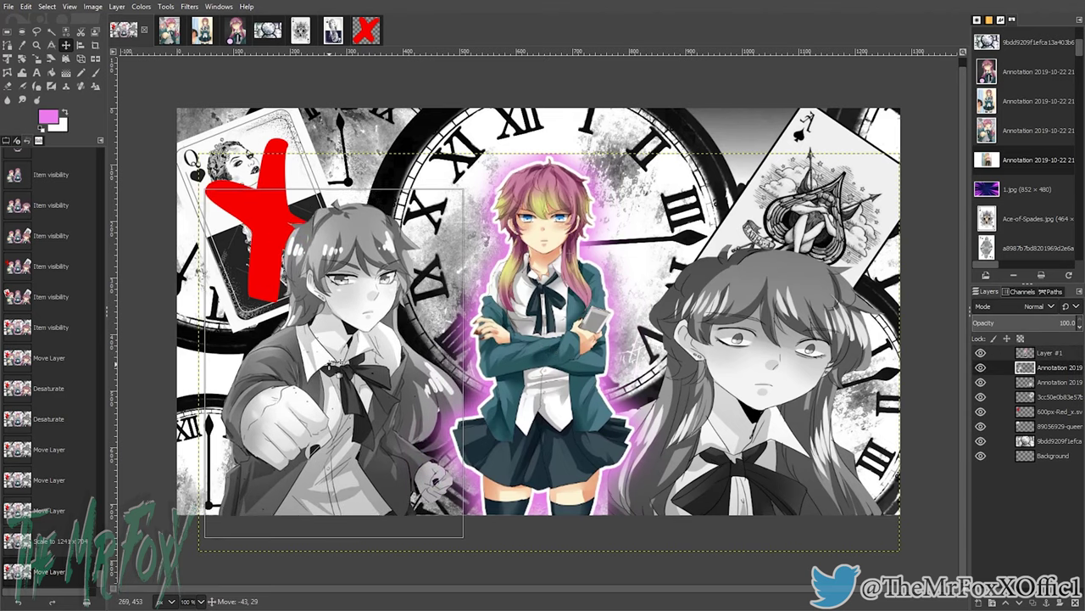
drag(546, 377, 540, 396)
drag(732, 410, 752, 438)
drag(560, 414, 573, 437)
drag(574, 432, 578, 426)
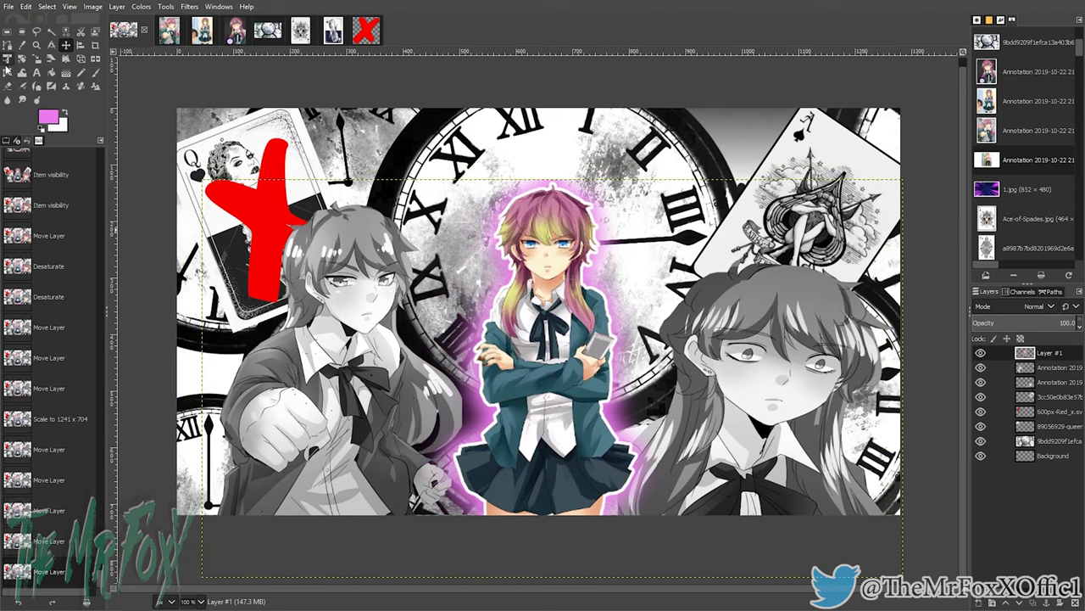
Step: Hide the three girls, both cards, the red X and the clock background, leaving only the empty Background layer shown
click(981, 352)
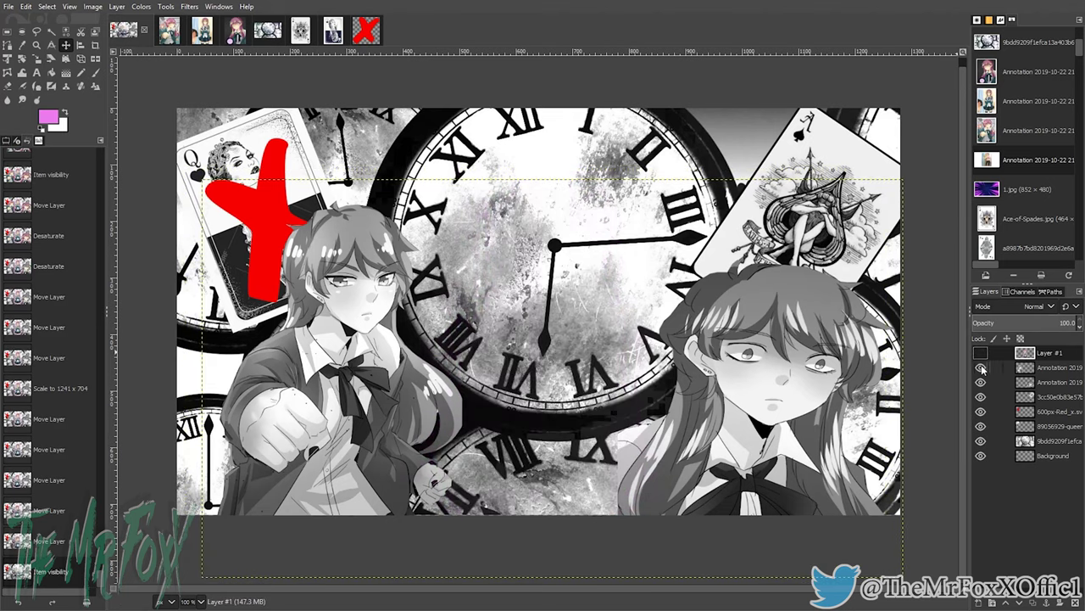
click(980, 366)
click(980, 381)
click(981, 396)
click(981, 411)
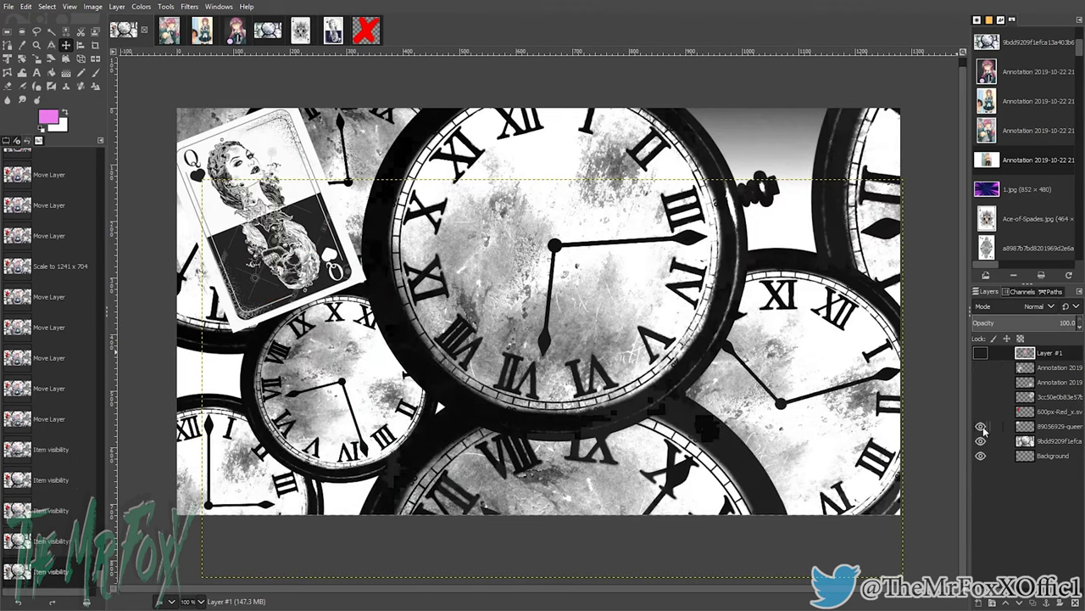
click(981, 426)
click(981, 441)
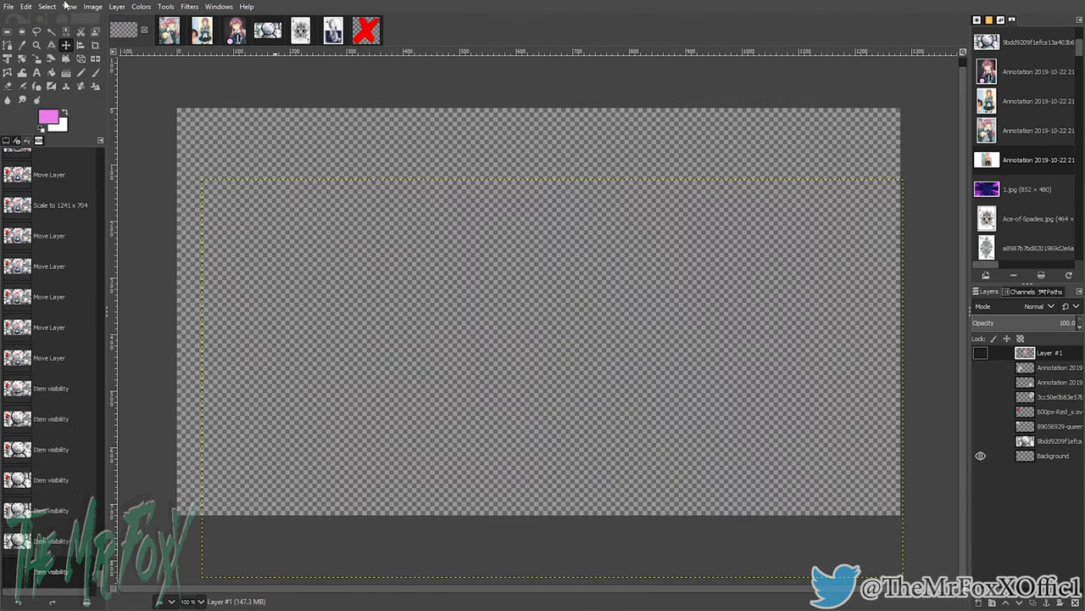
Step: Add the text "WHO IS SERAPHINA?" in the upper part of the canvas, using the Adventure font at 80 px
click(36, 72)
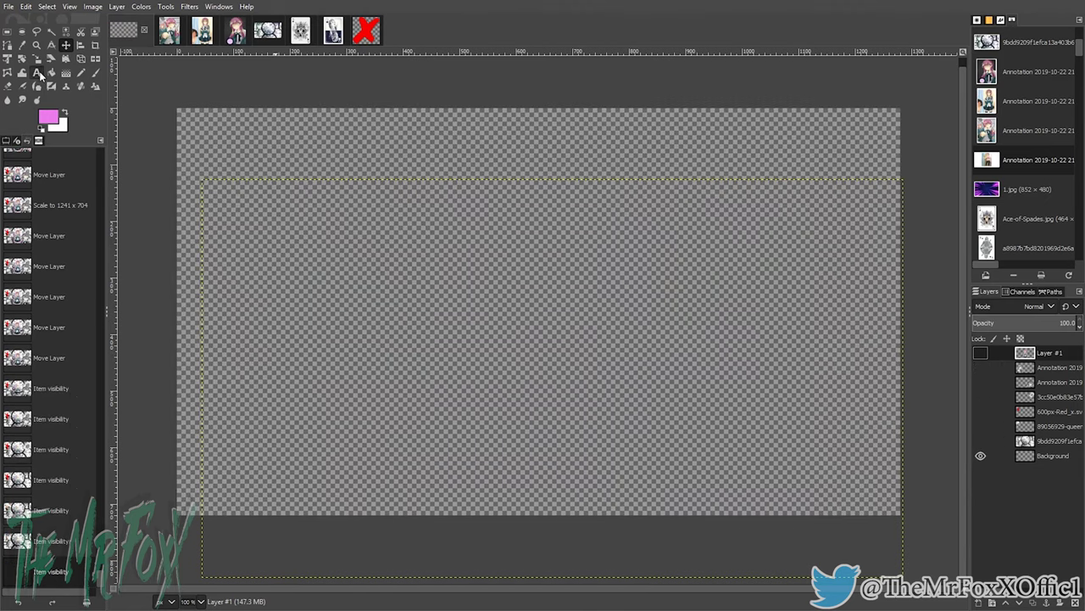
click(426, 174)
click(592, 156)
click(669, 223)
click(633, 259)
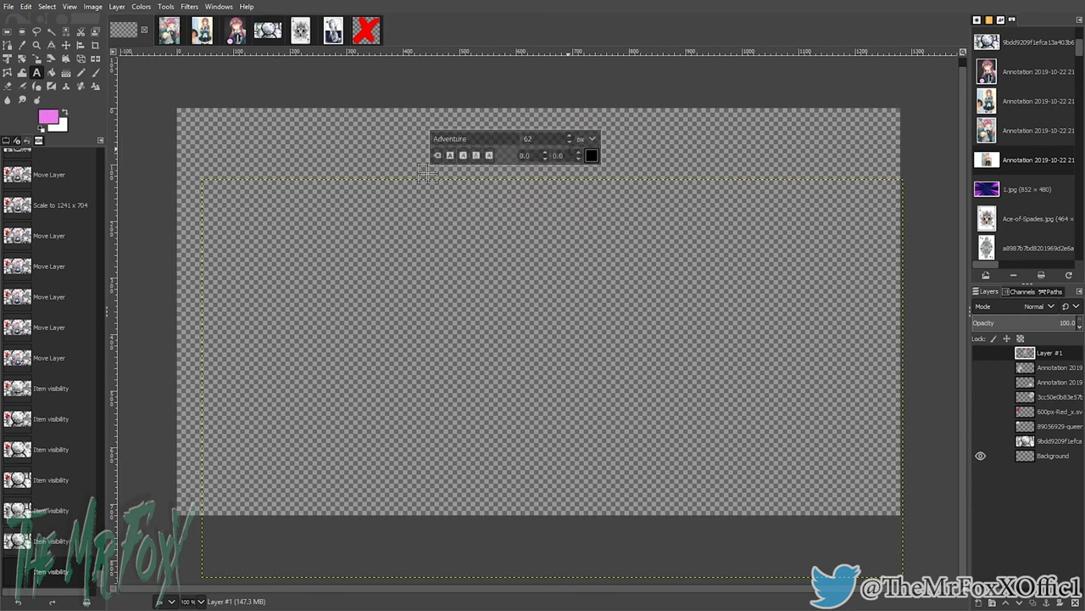
click(570, 136)
click(547, 219)
click(437, 185)
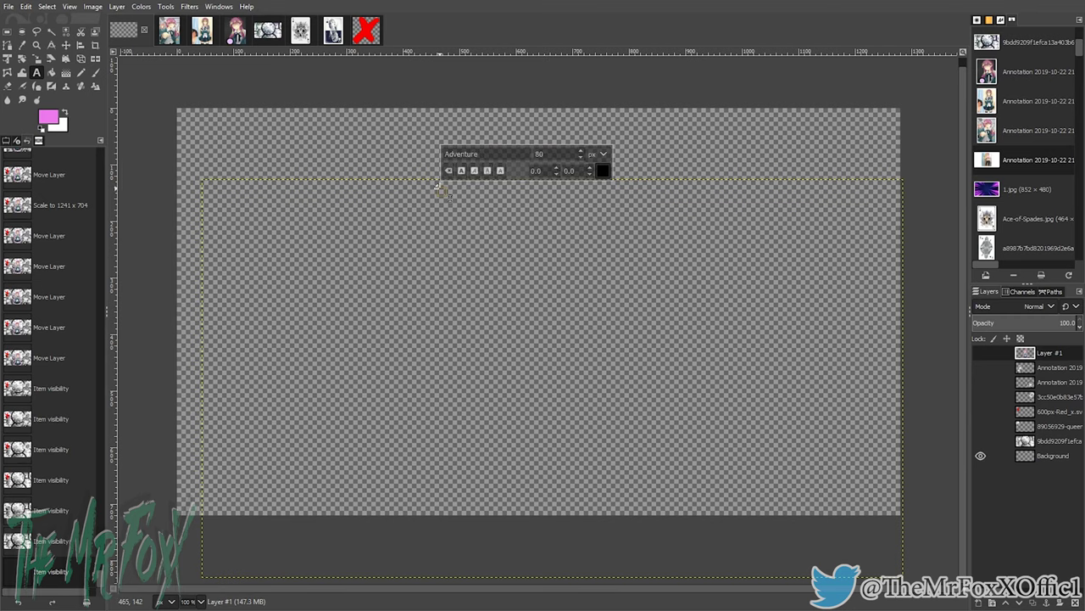
text(WHO)
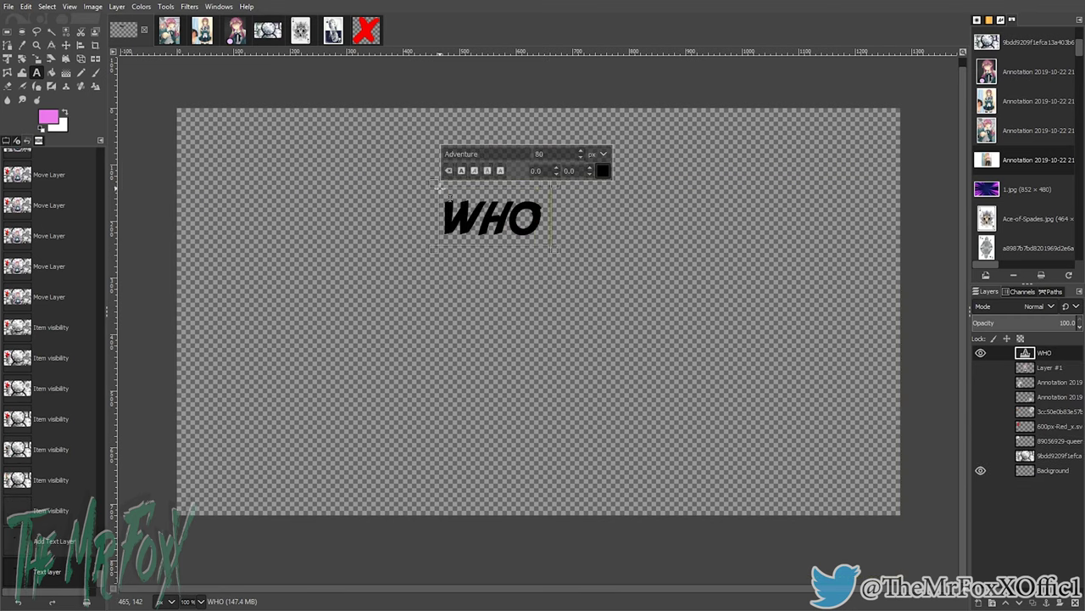
text( IS S)
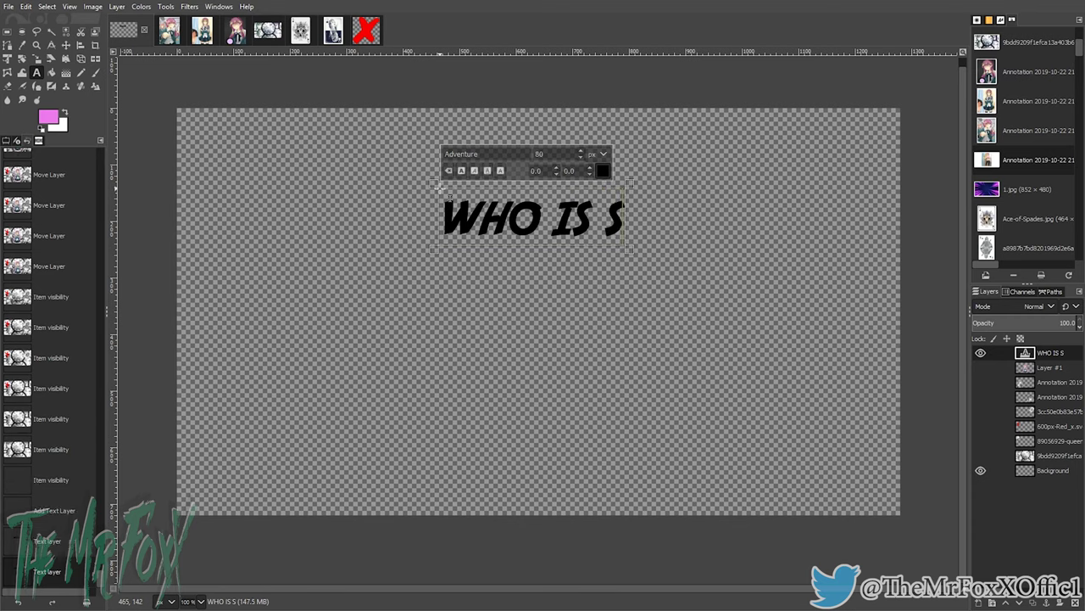
text(E)
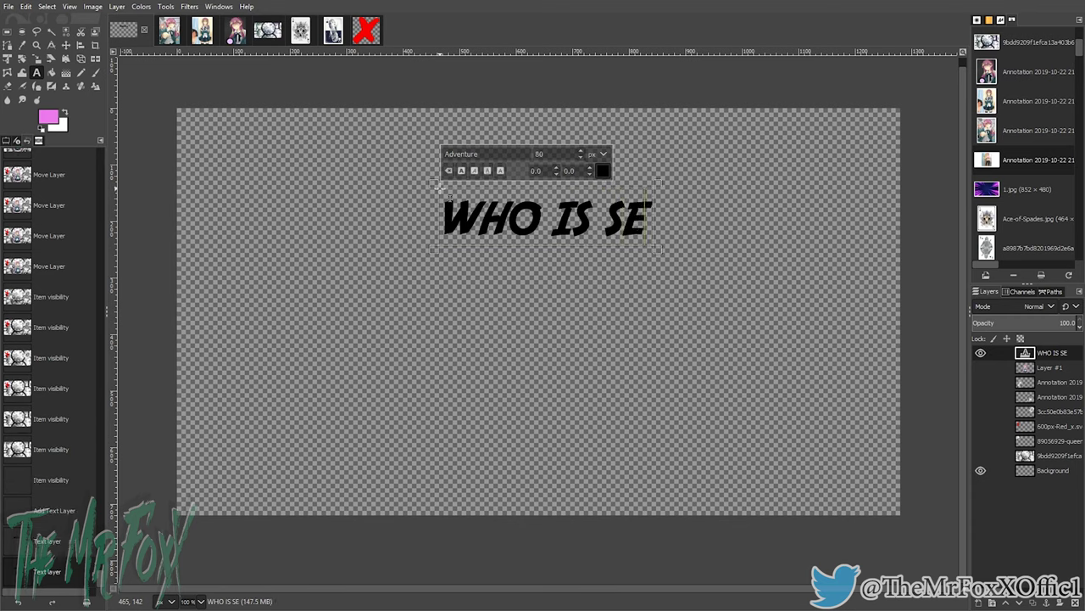
text(RAPHIN)
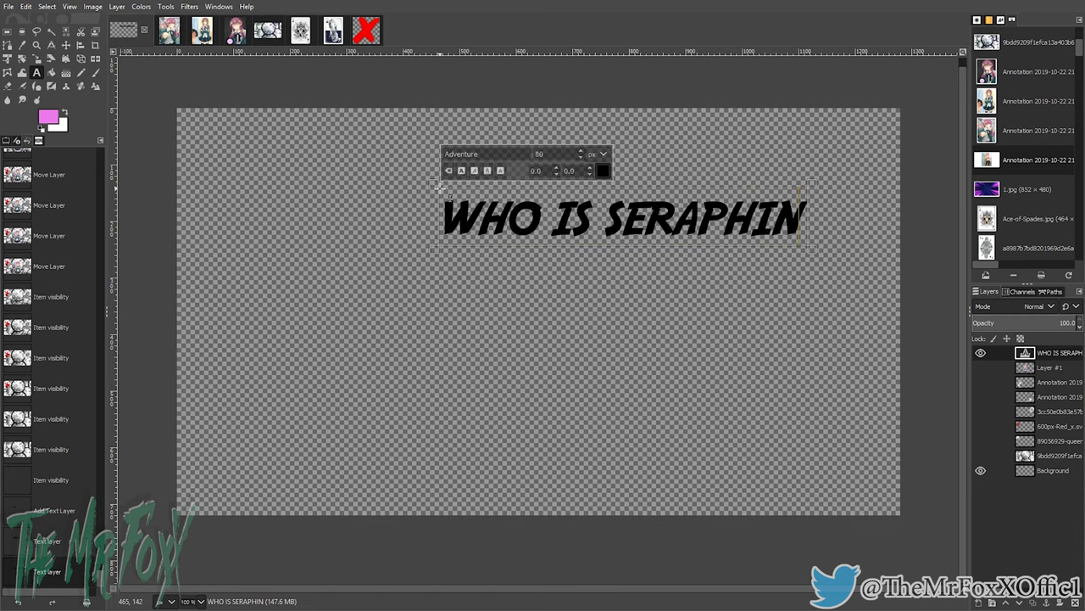
text(A?)
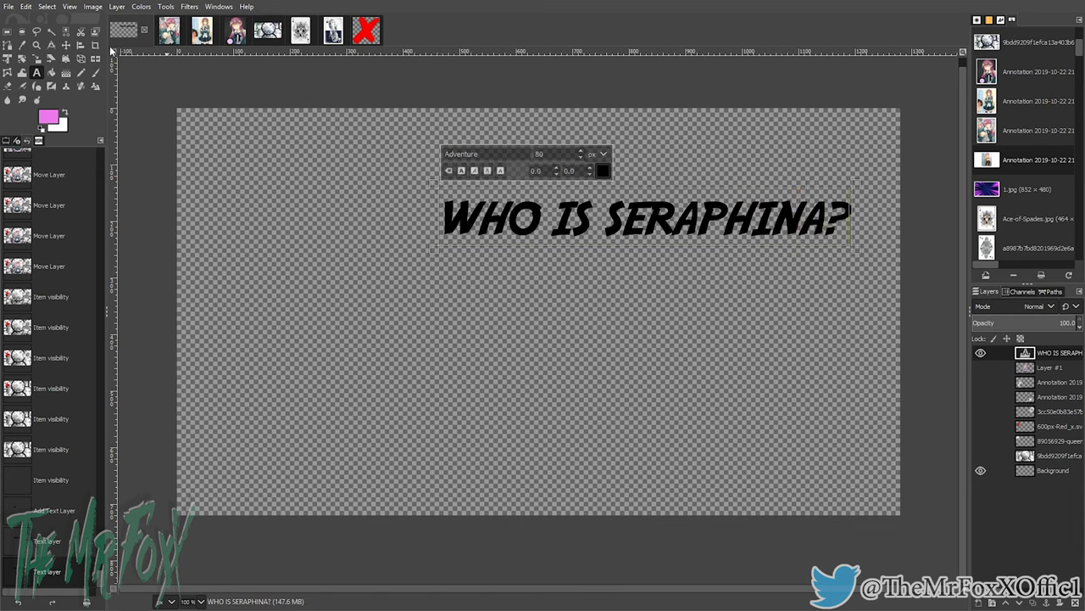
Step: Shift the title text left and slightly up, and place a duplicate of its layer directly below it
click(67, 46)
drag(620, 223, 531, 213)
right_click(1042, 355)
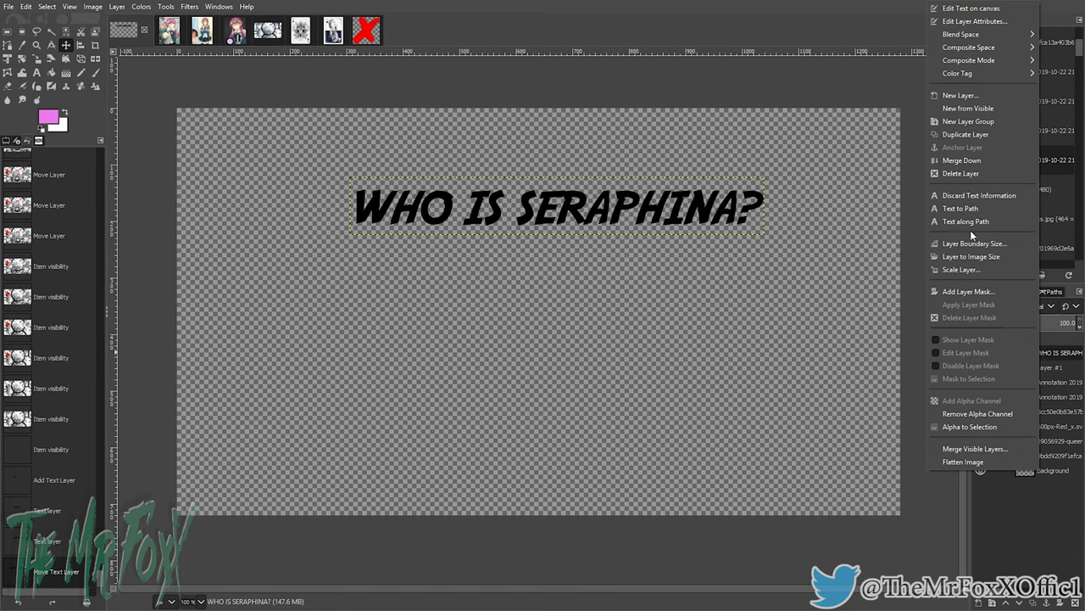
click(965, 134)
drag(527, 208, 517, 270)
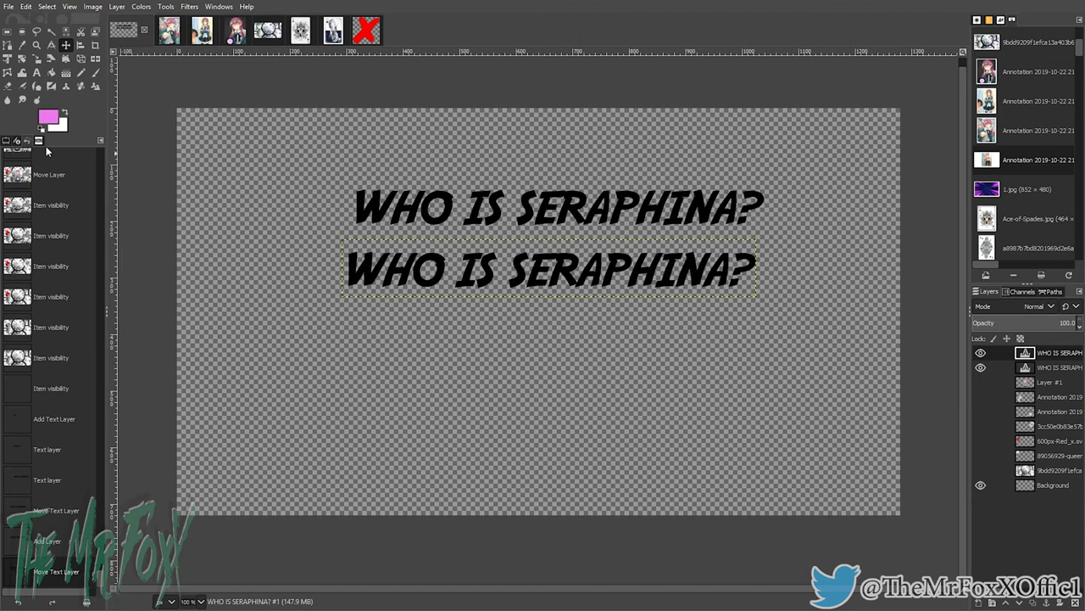
Step: Recolor all characters of the lower title copy to light green, 6be068
click(37, 72)
click(351, 254)
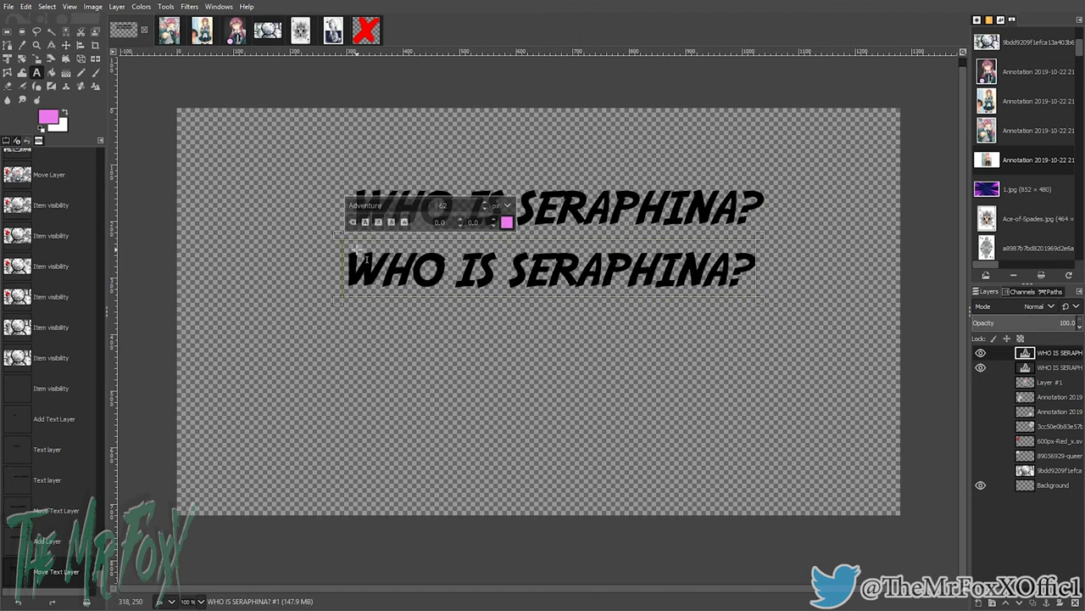
drag(351, 254, 753, 294)
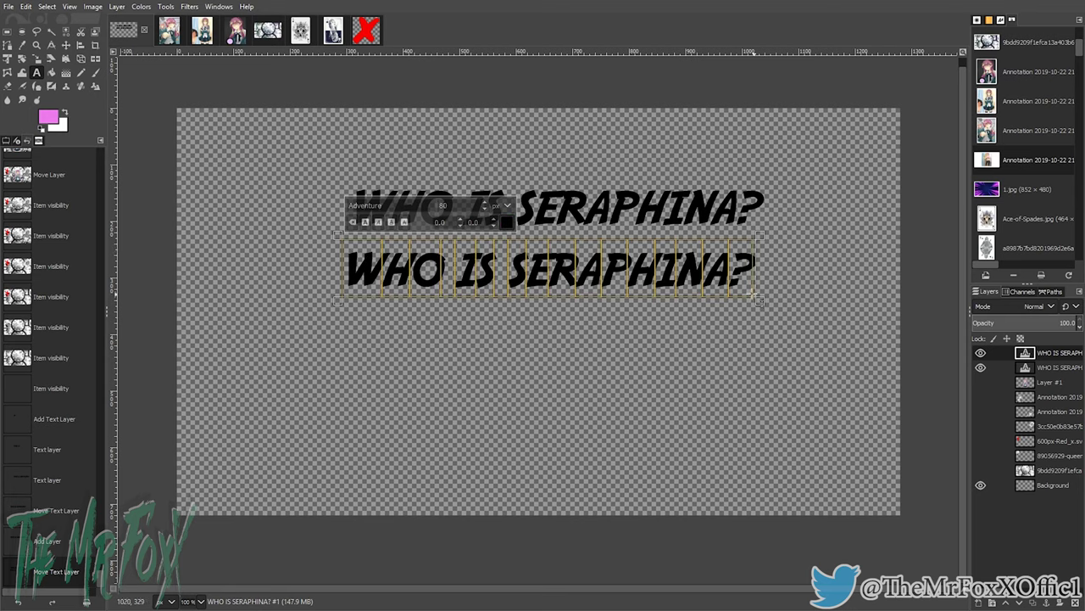
click(506, 222)
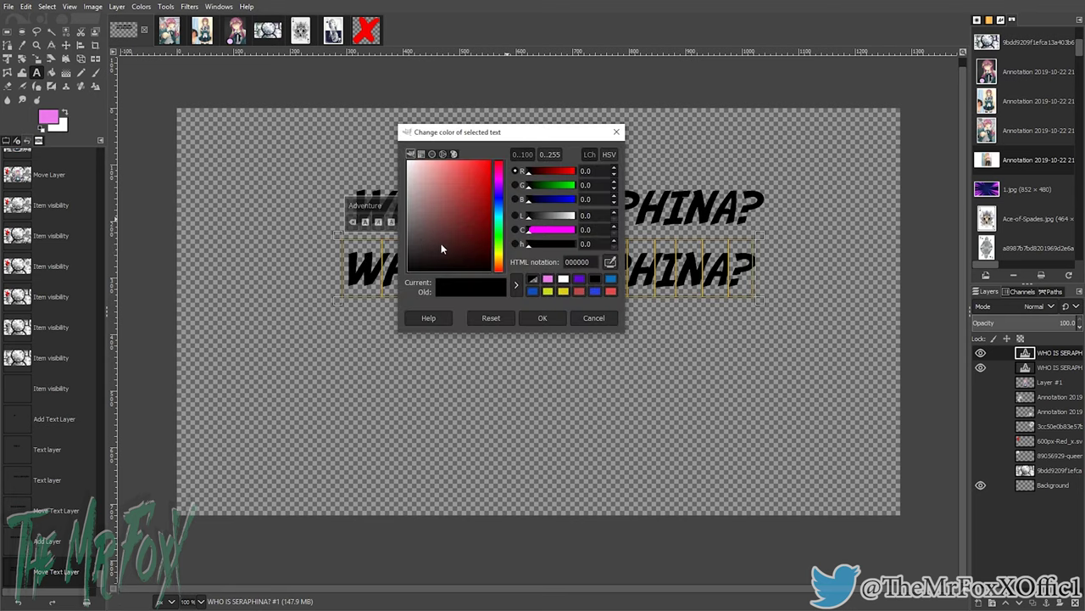
click(501, 234)
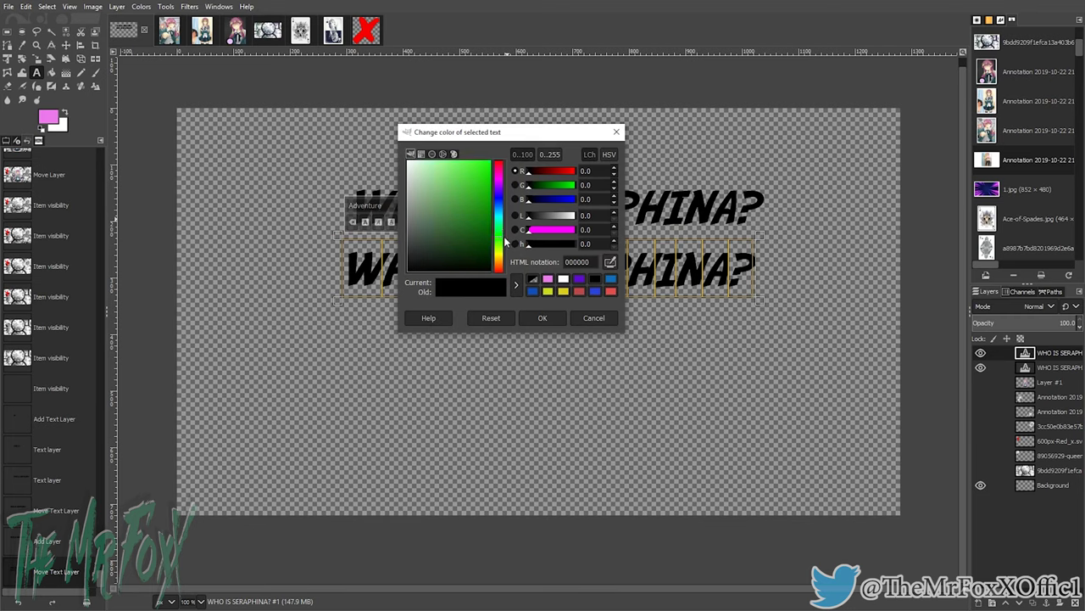
drag(489, 219, 453, 178)
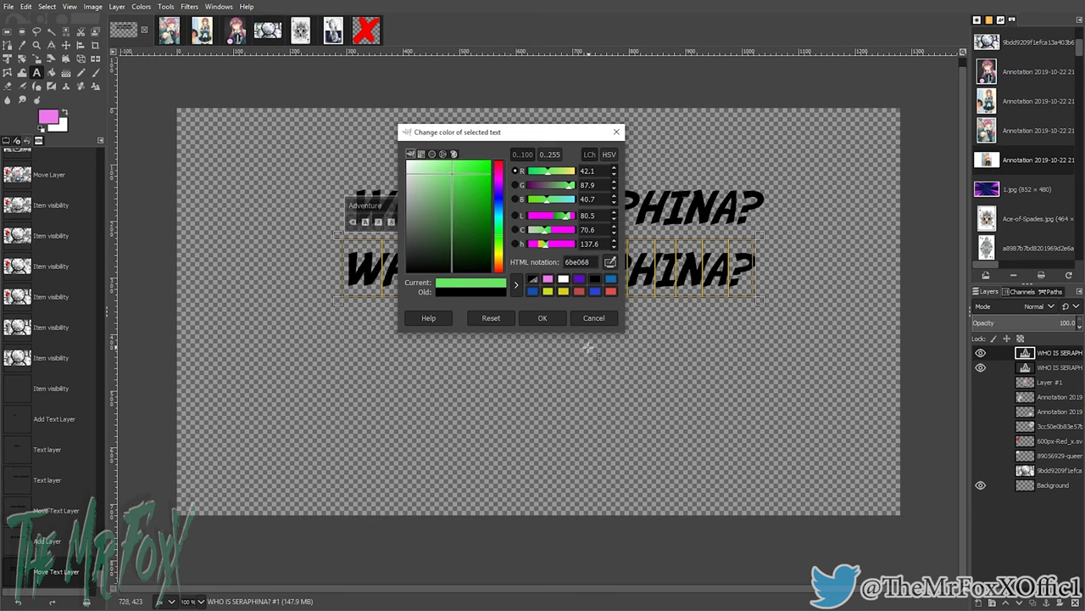
click(543, 318)
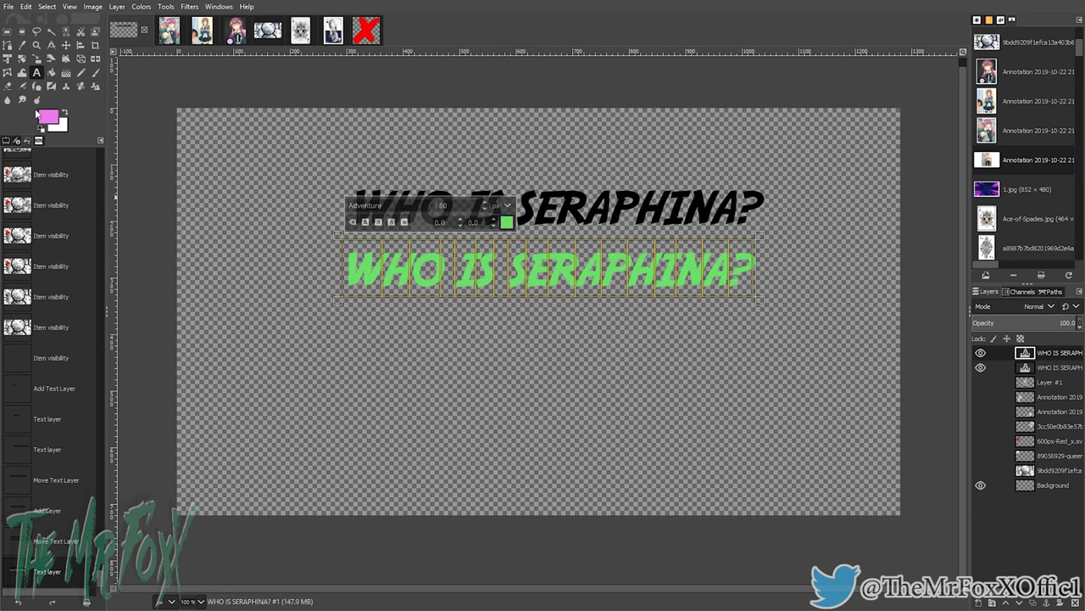
Step: Lay the green title over the black one, offset slightly right as a drop shadow, and merge the two layers
click(66, 45)
drag(409, 273, 425, 219)
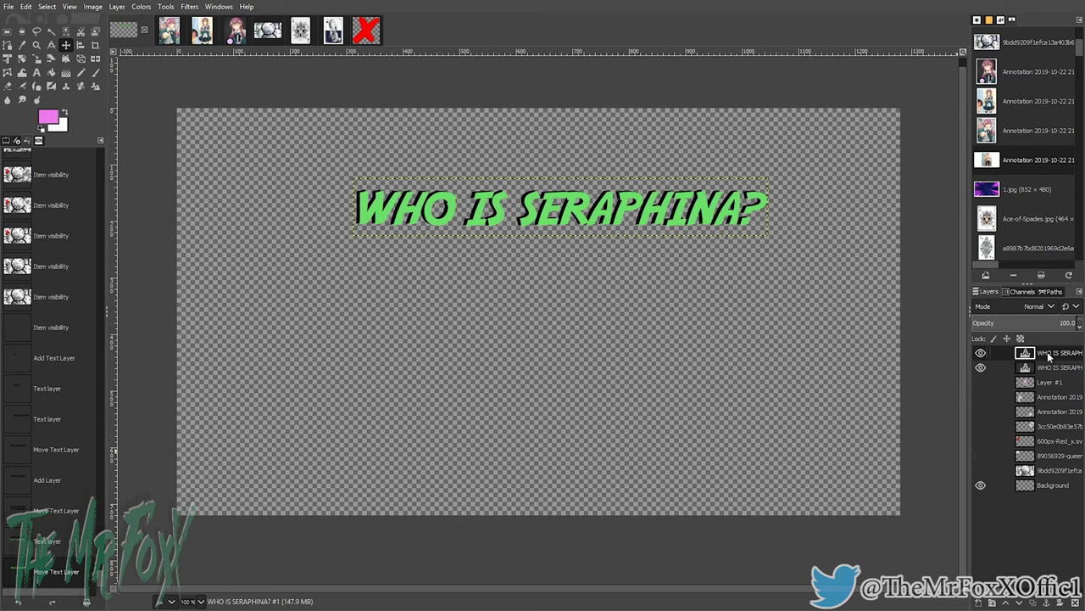
right_click(1049, 357)
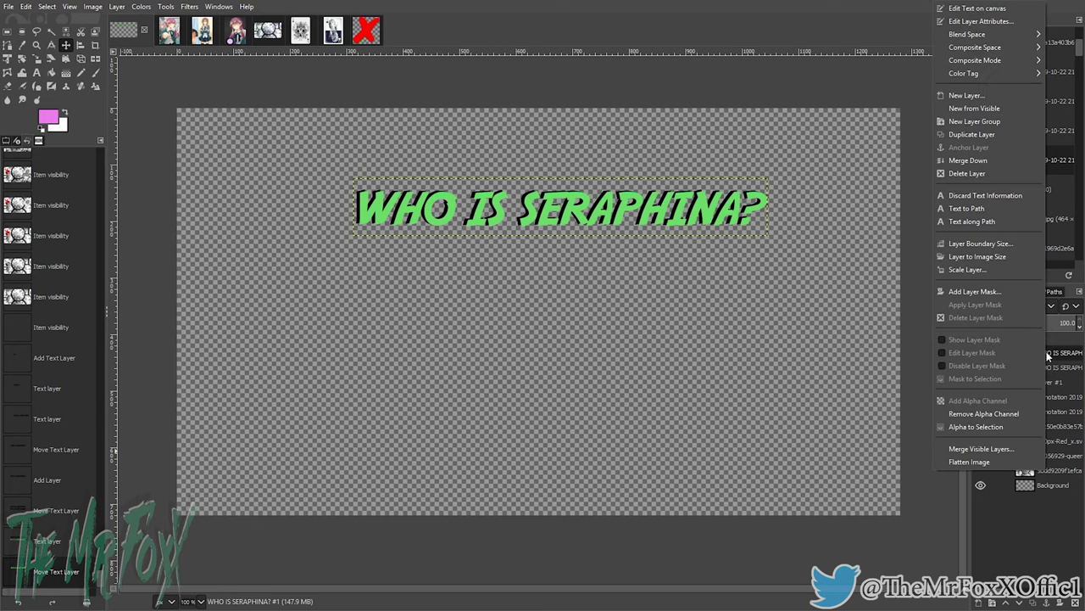
click(968, 161)
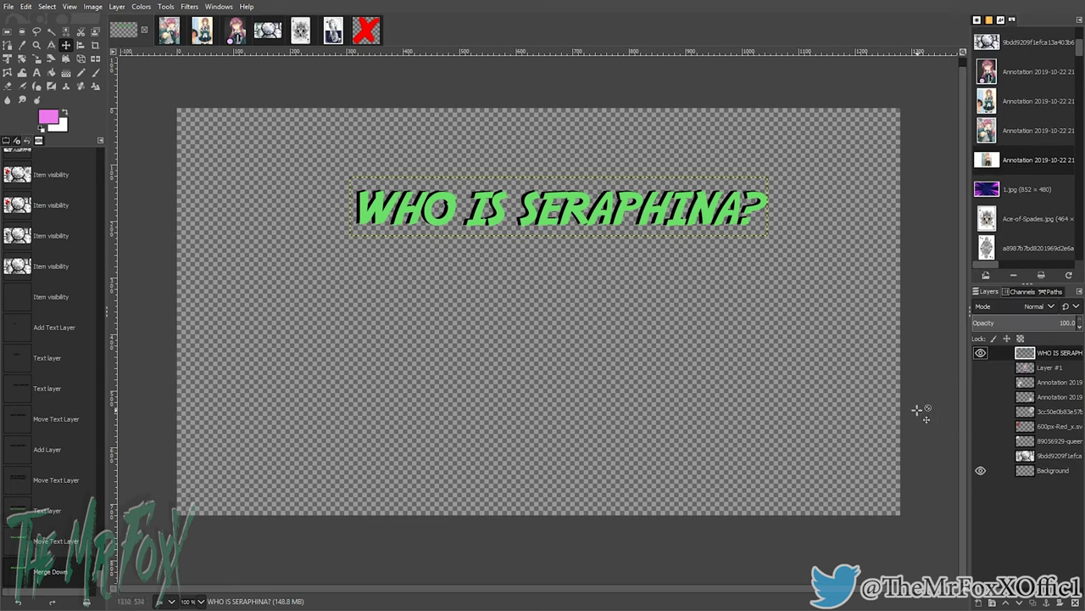
Step: Shift the merged title left and slightly down, and make a selection from its alpha
drag(582, 220, 540, 238)
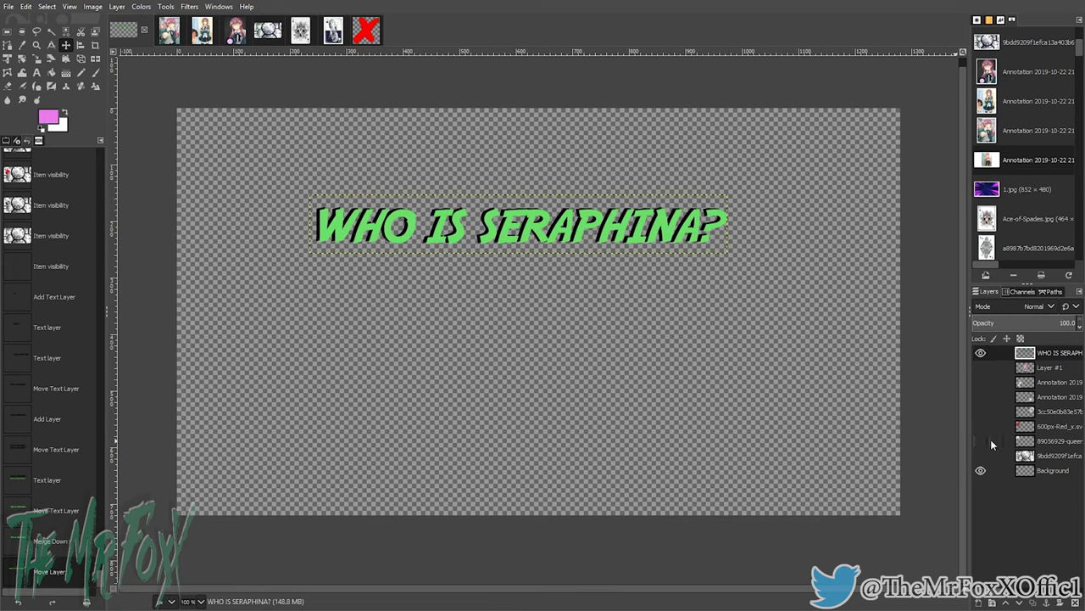
right_click(1050, 358)
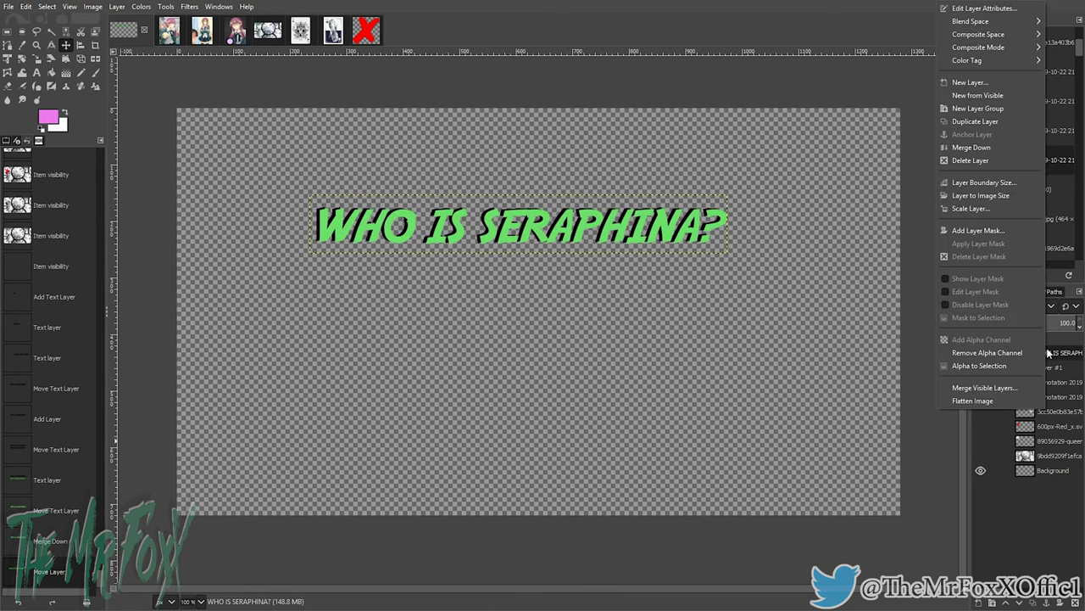
click(981, 363)
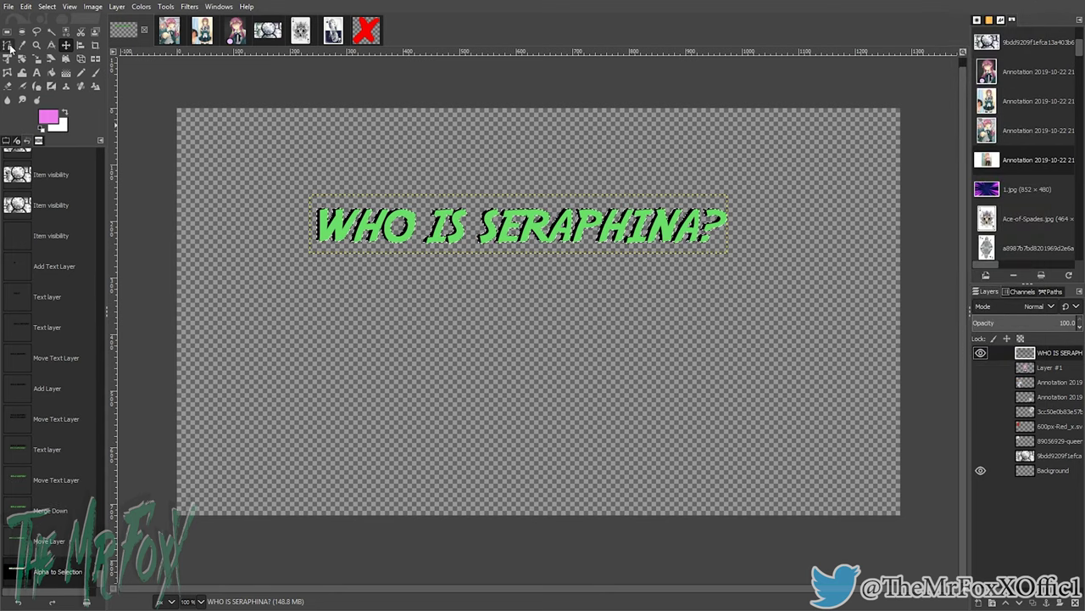
Step: Add a transparent 1280 × 720 px layer and place it directly beneath the title layer
click(980, 602)
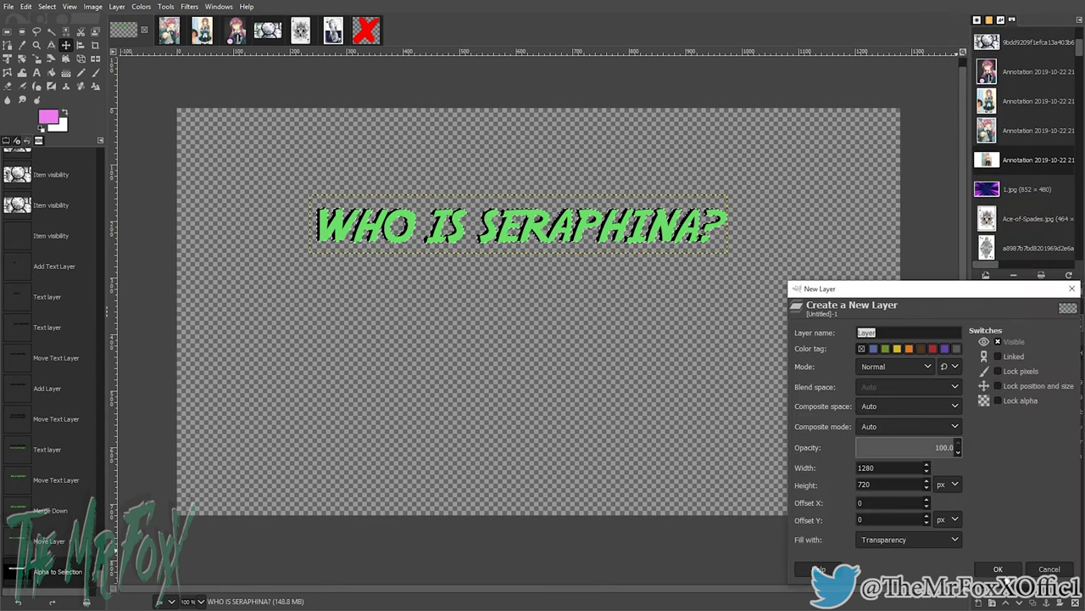
click(1001, 570)
drag(1045, 355, 1048, 373)
Step: Grow the title-shaped selection by 5 px
click(28, 7)
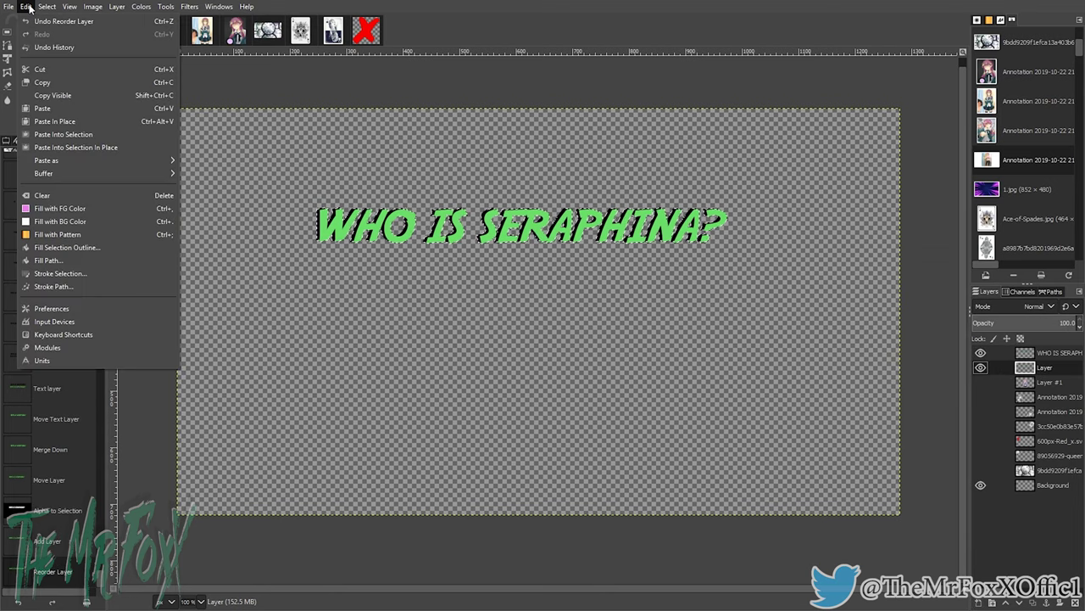
mouse_move(44, 8)
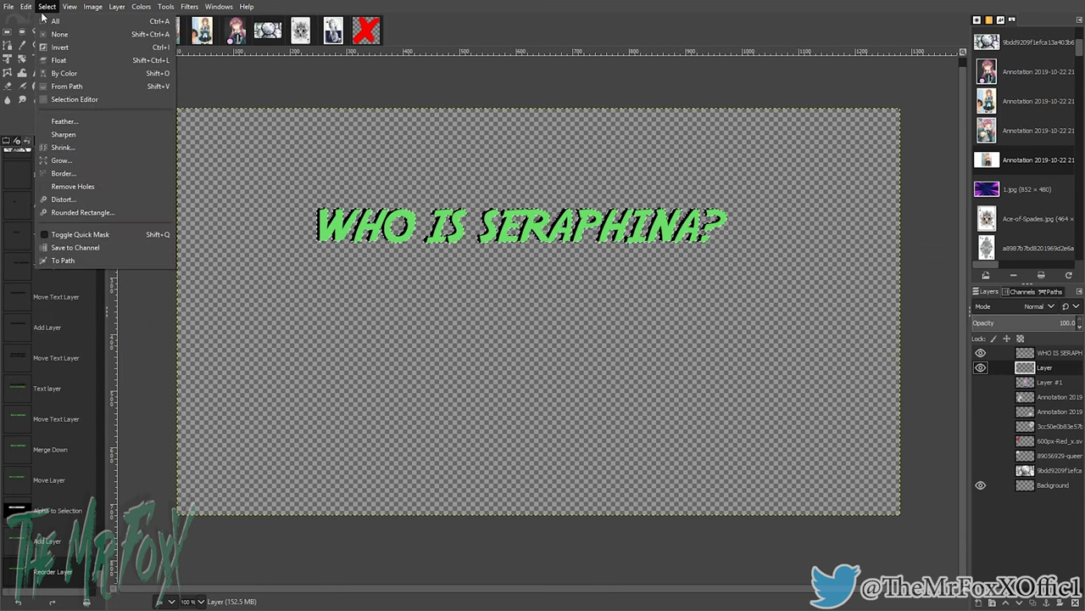
click(75, 161)
text(5)
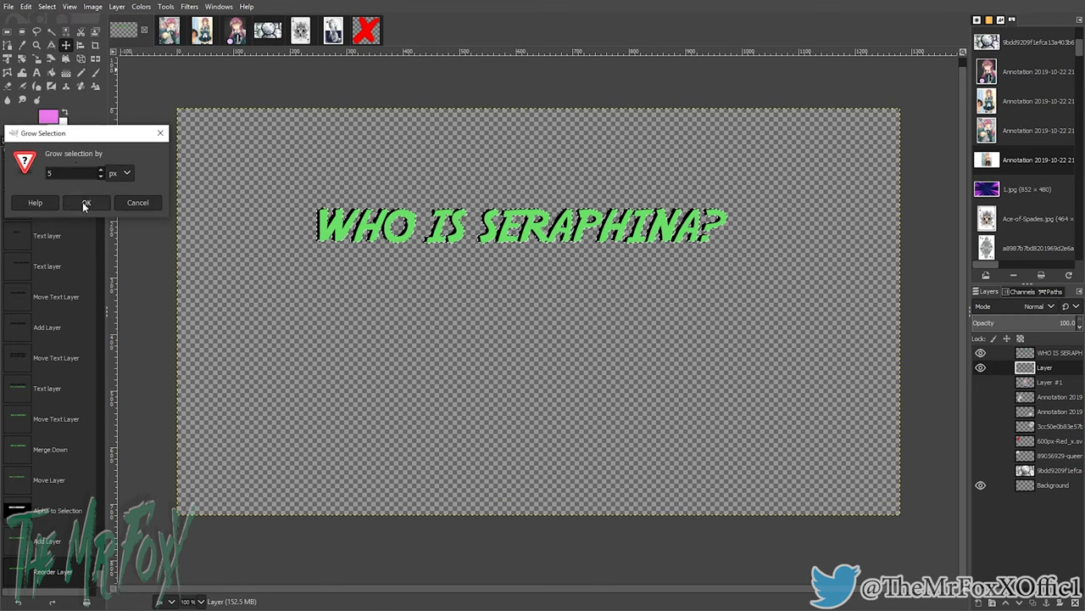
click(82, 202)
click(49, 10)
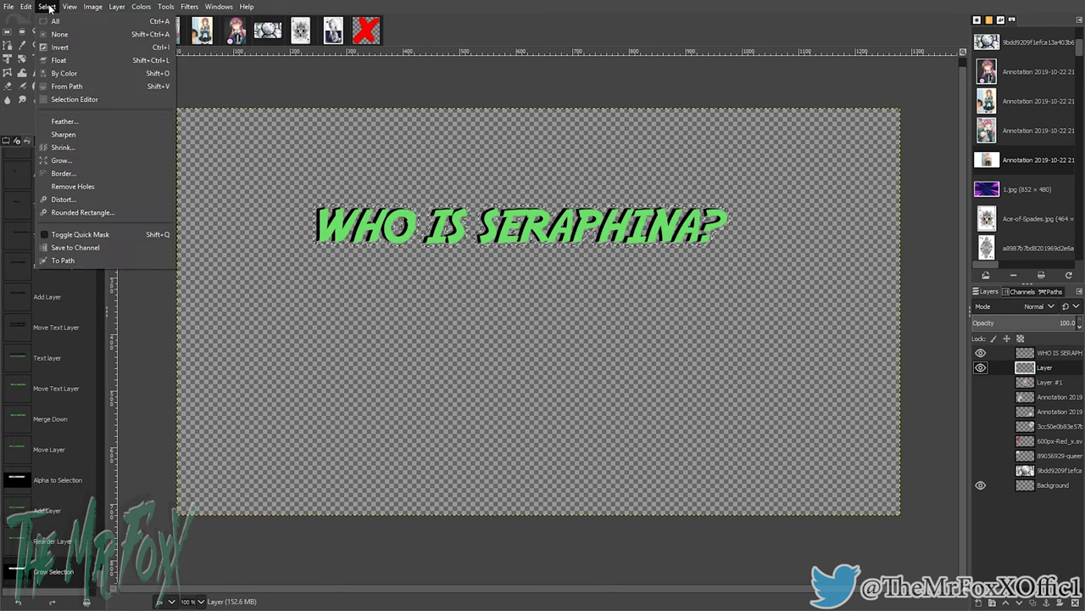
Step: Fill the title-shaped selection with the white background color, and grow the selection by 10 px
click(64, 225)
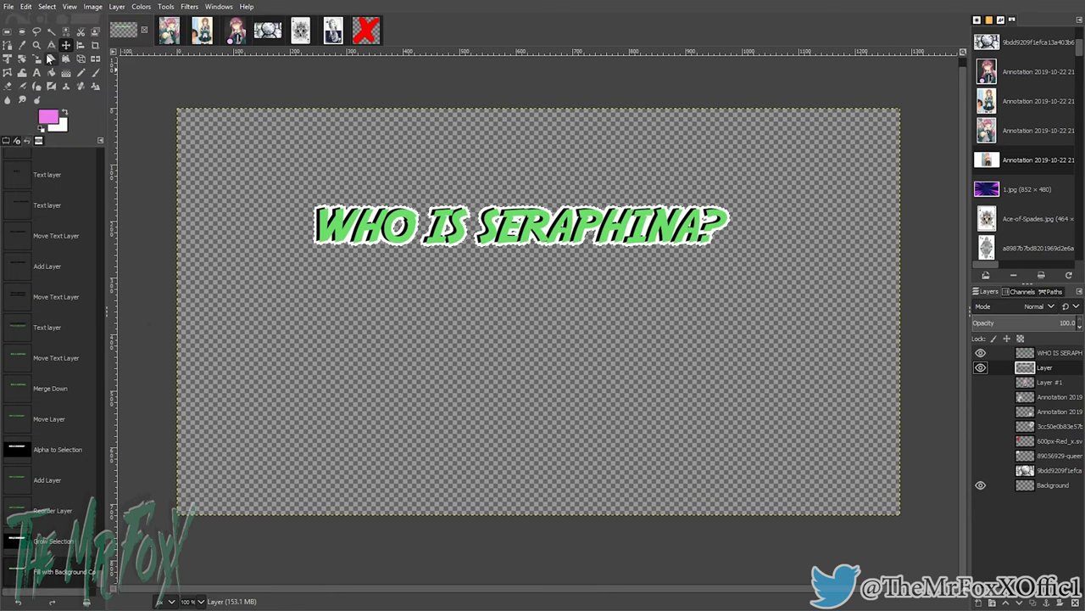
click(48, 10)
click(75, 159)
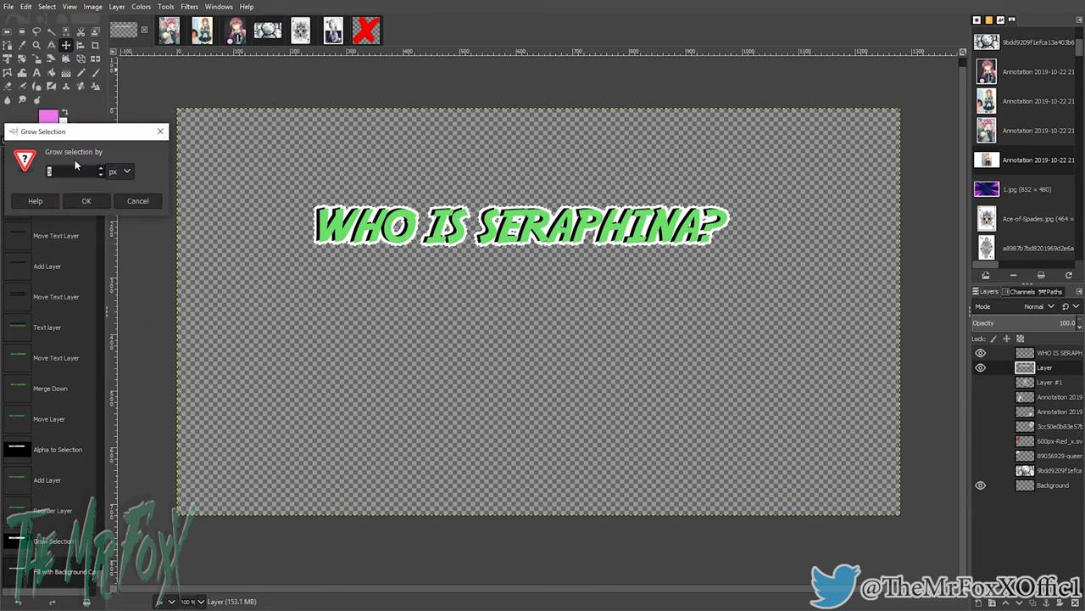
text(10)
click(82, 202)
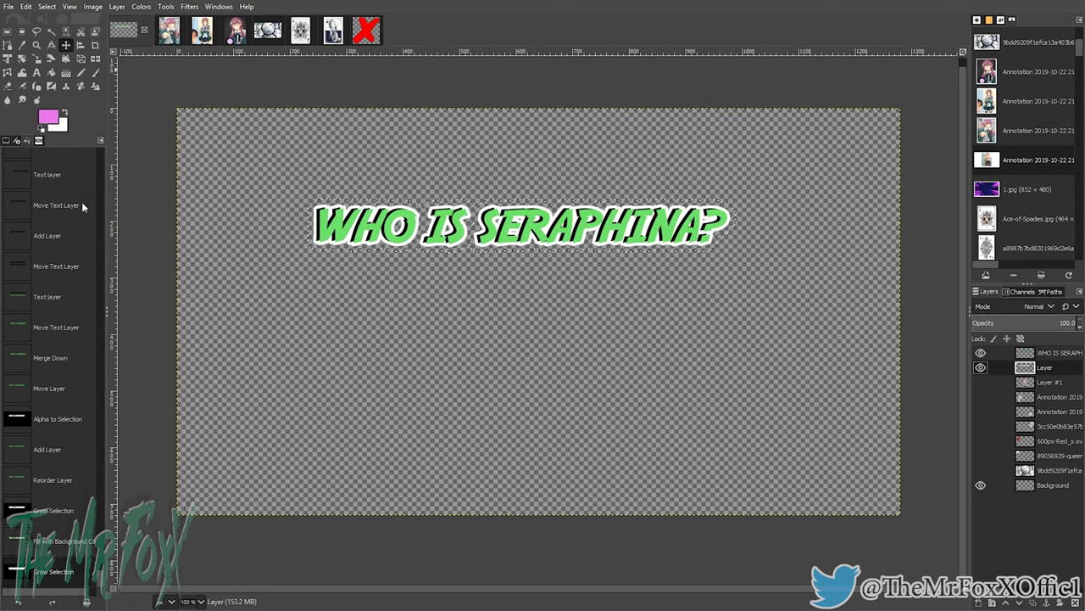
Step: Add a layer directly beneath the white outline layer and fill the grown selection on it with the pink foreground color
click(980, 602)
click(1010, 562)
drag(1048, 368, 1049, 394)
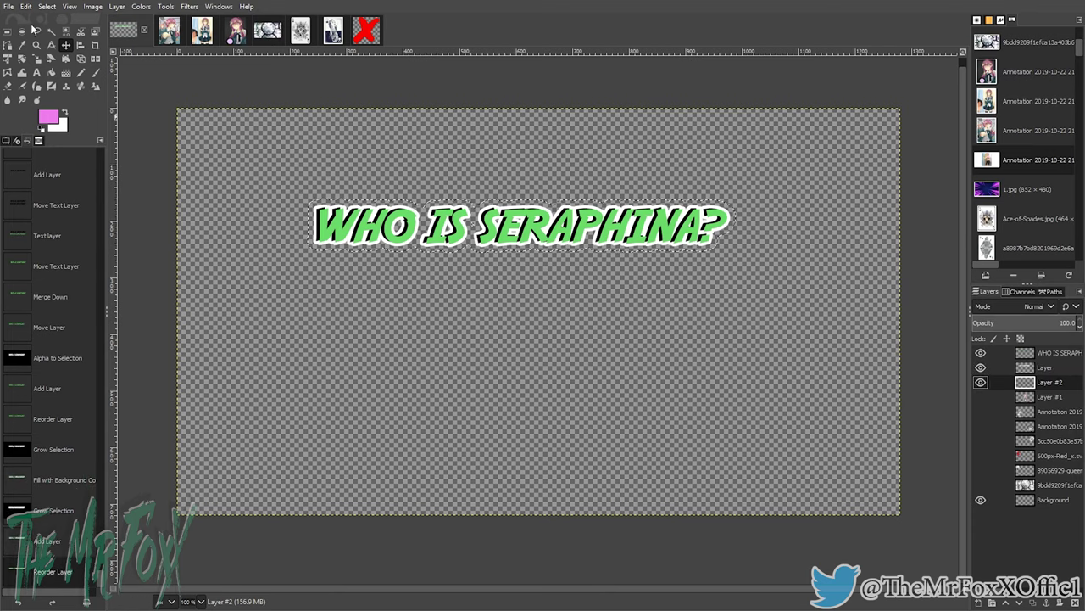
click(46, 7)
mouse_move(26, 7)
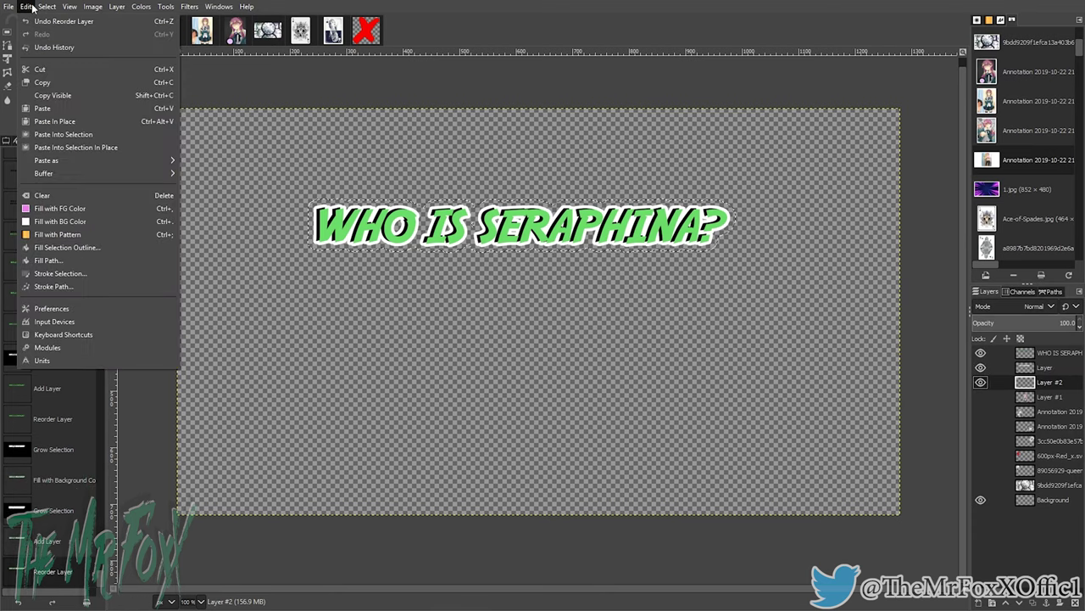
click(58, 210)
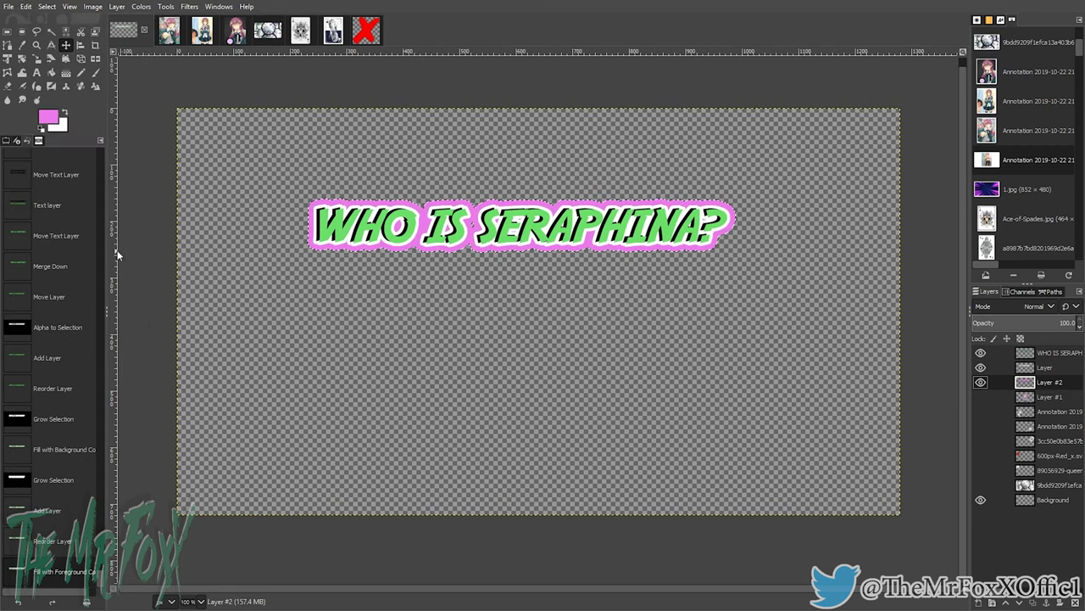
Step: Clear the selection and apply a Gaussian Blur of size 11.50 in X and Y to the pink outline layer
click(48, 7)
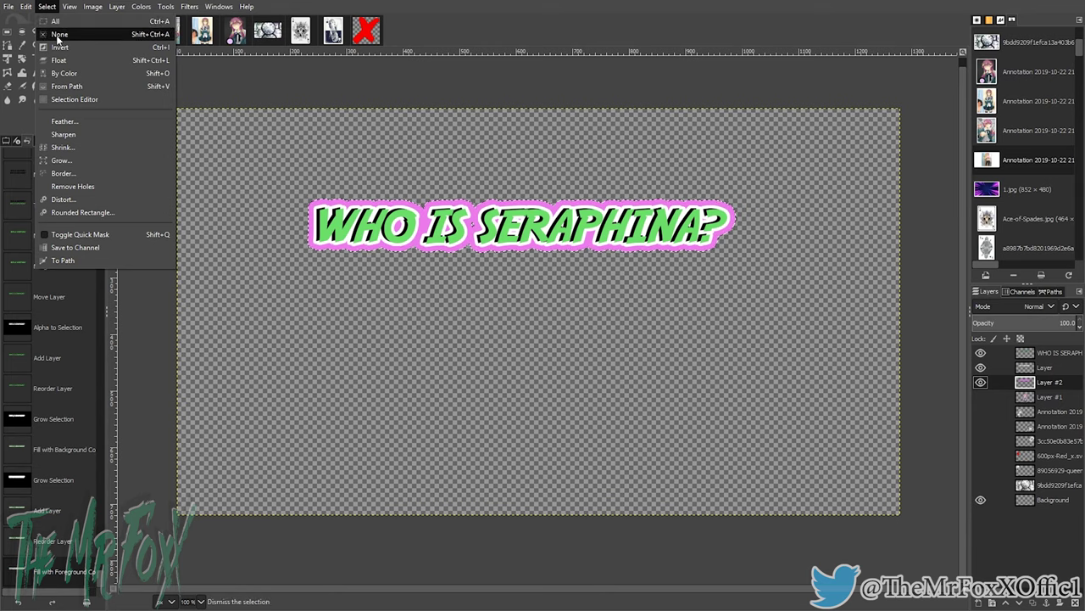
click(58, 34)
click(145, 7)
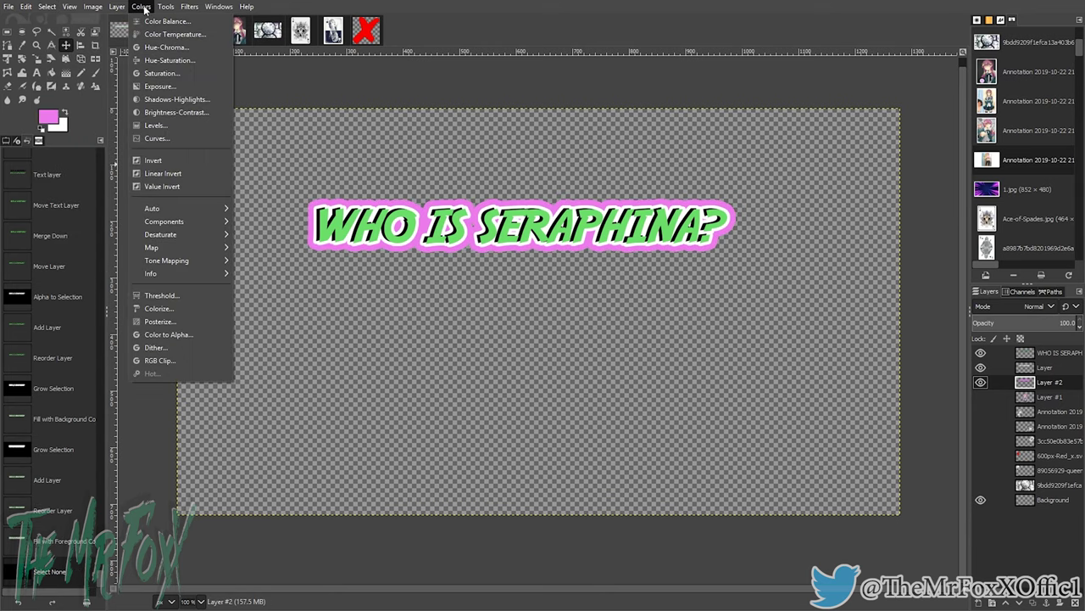
mouse_move(217, 79)
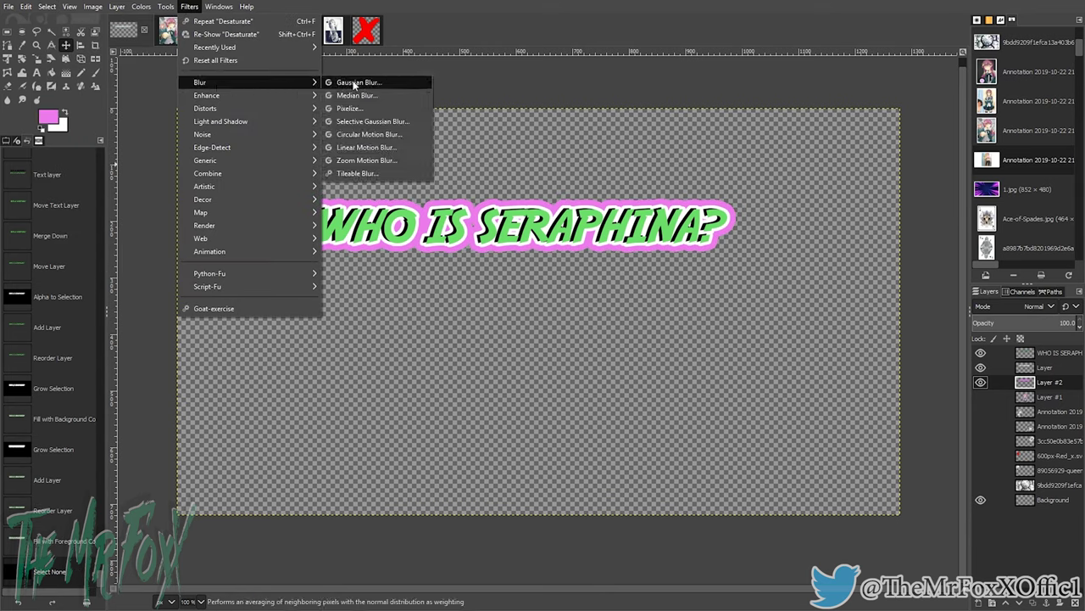
click(352, 80)
click(431, 105)
click(431, 105)
click(430, 105)
click(431, 105)
click(431, 105)
click(431, 106)
click(430, 106)
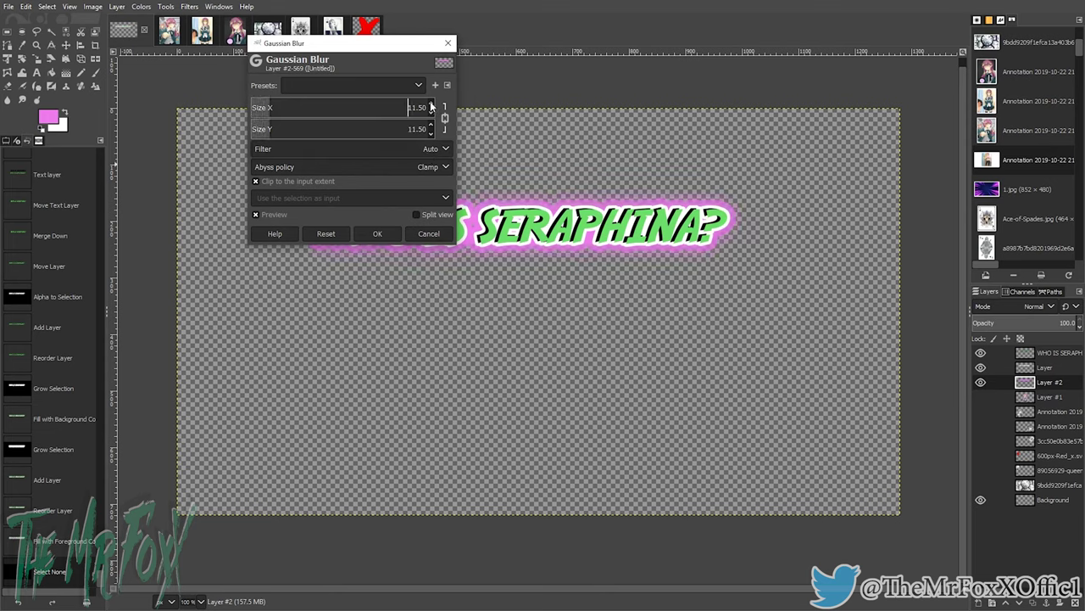
click(381, 238)
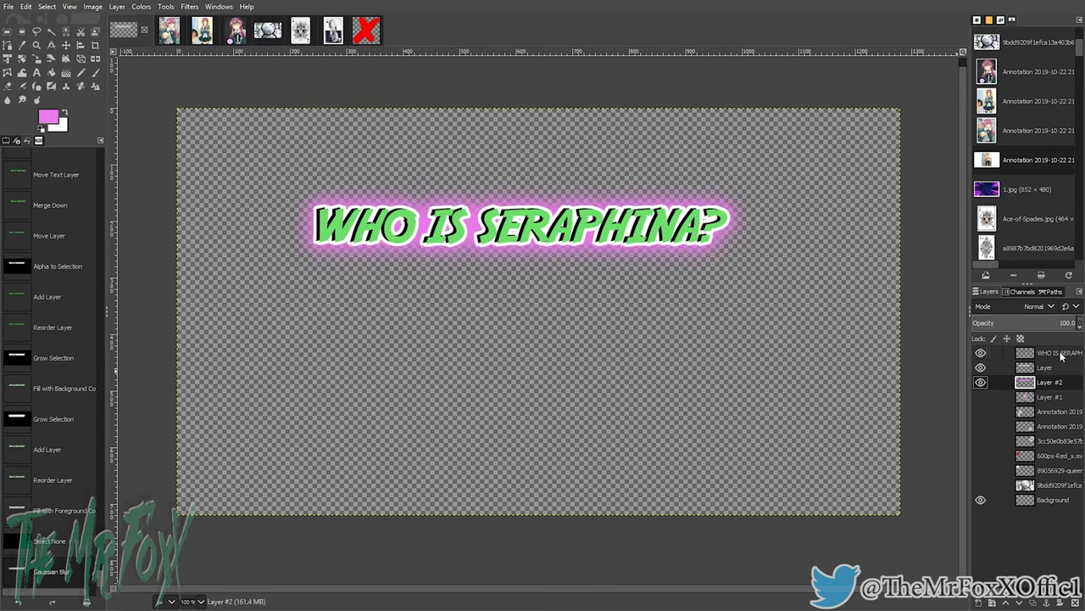
Step: Merge the title and its white outline down into the pink glow layer
right_click(1061, 356)
click(975, 149)
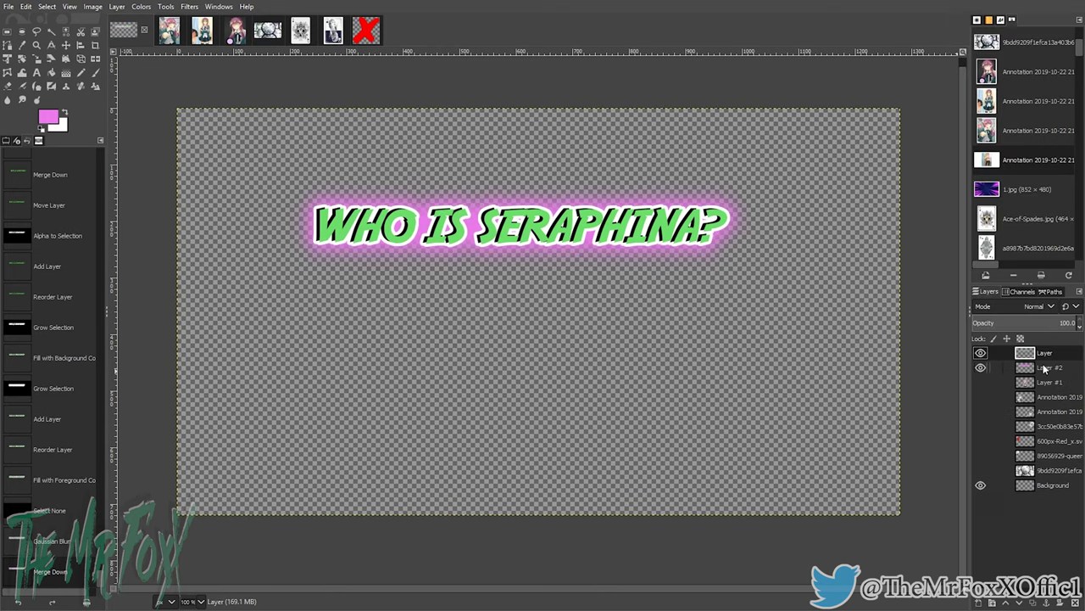
right_click(1044, 355)
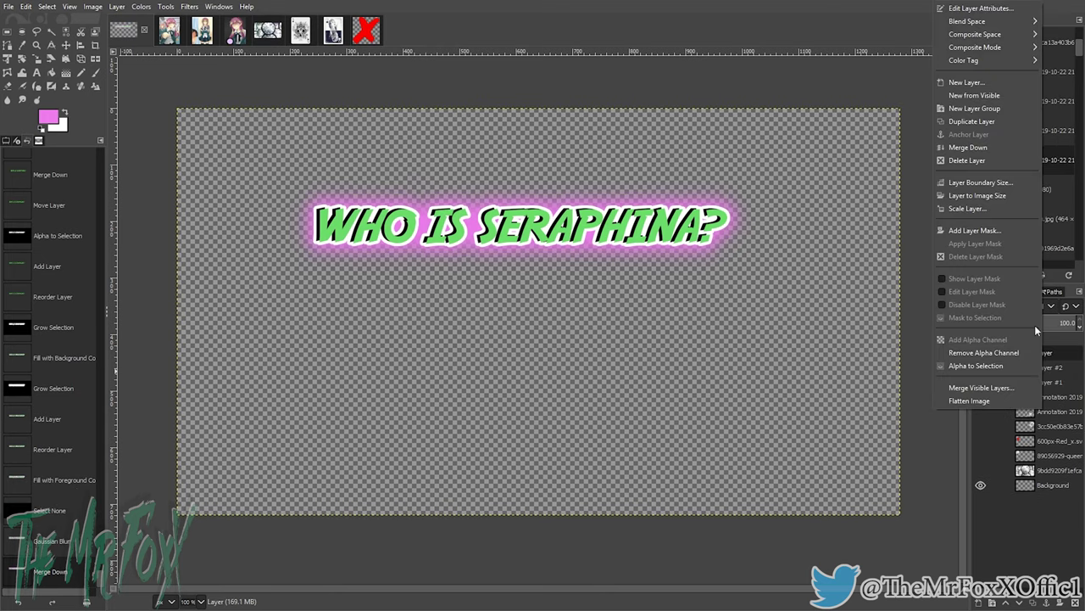
click(973, 149)
key(ctrl+shift+f)
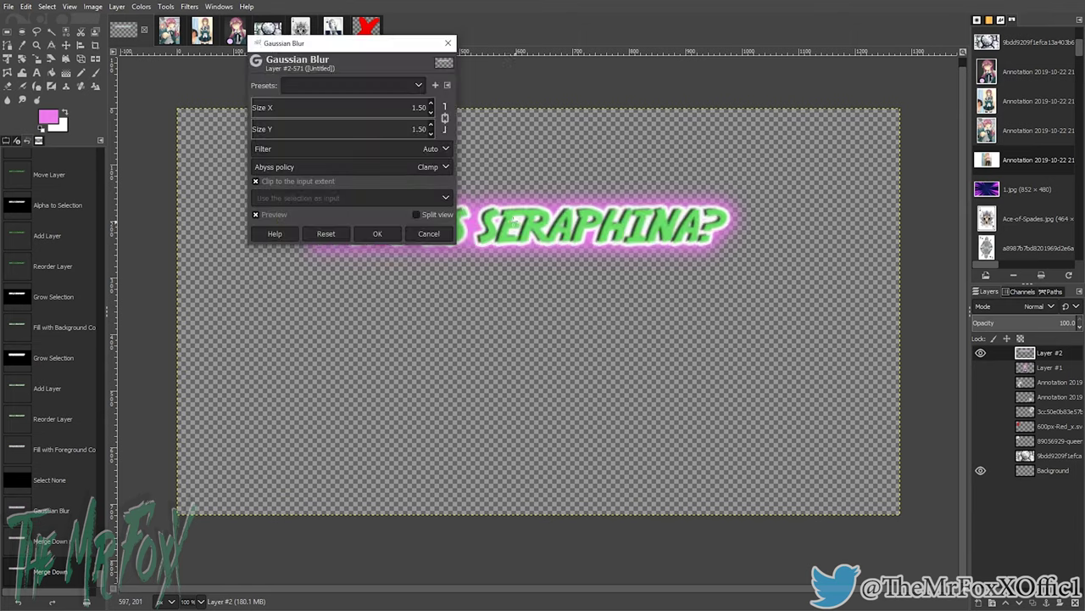
click(449, 45)
Step: Move the glowing title up above the colored girl's head and show all the hidden girl, card, X and clock layers
click(67, 45)
drag(517, 237, 521, 174)
click(980, 368)
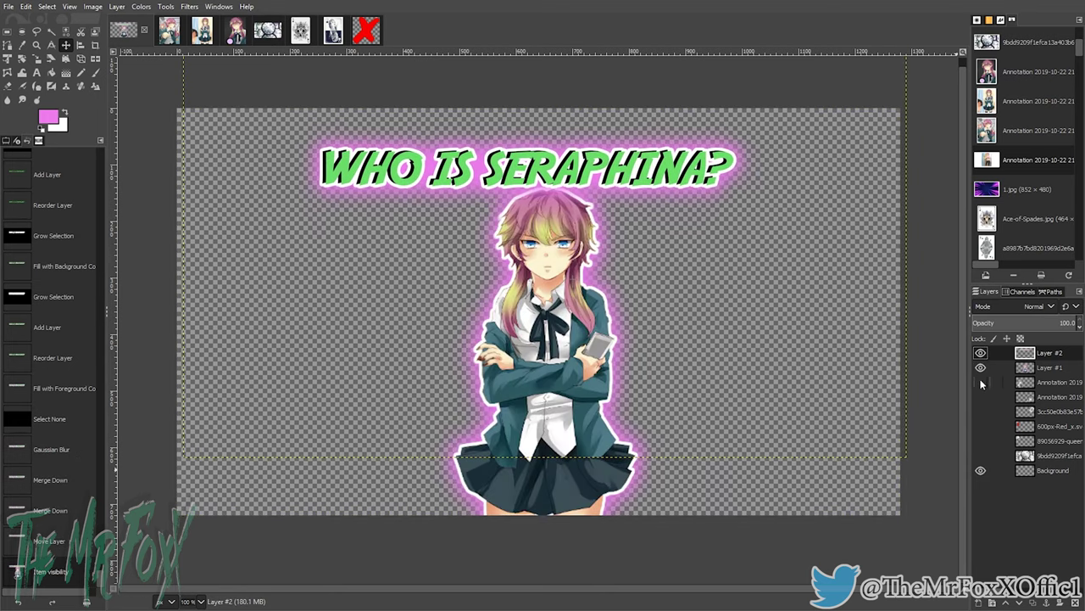
click(980, 381)
click(980, 396)
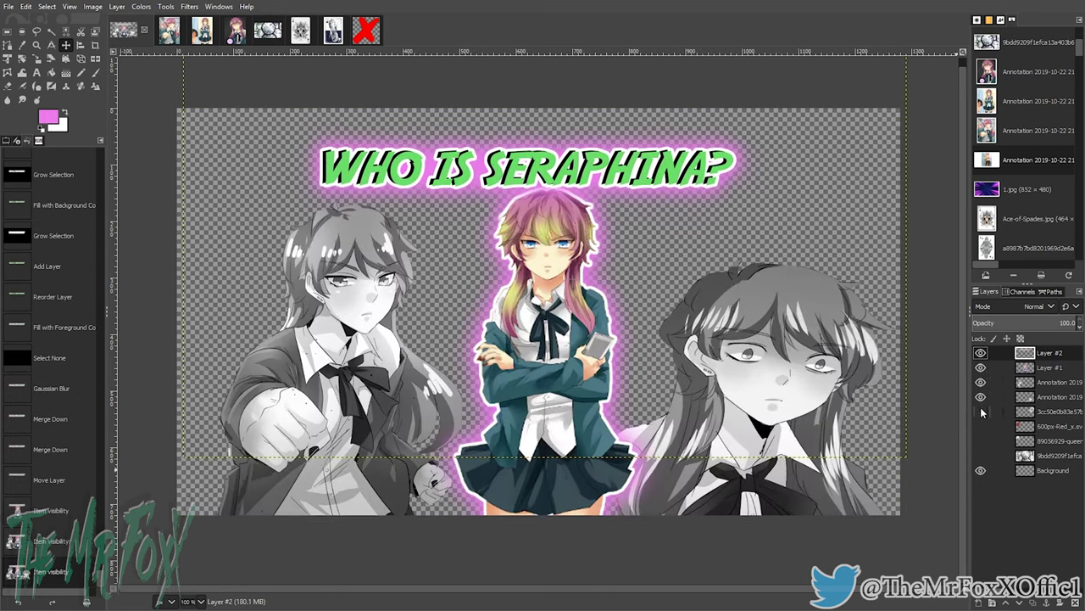
click(980, 411)
click(980, 426)
click(981, 440)
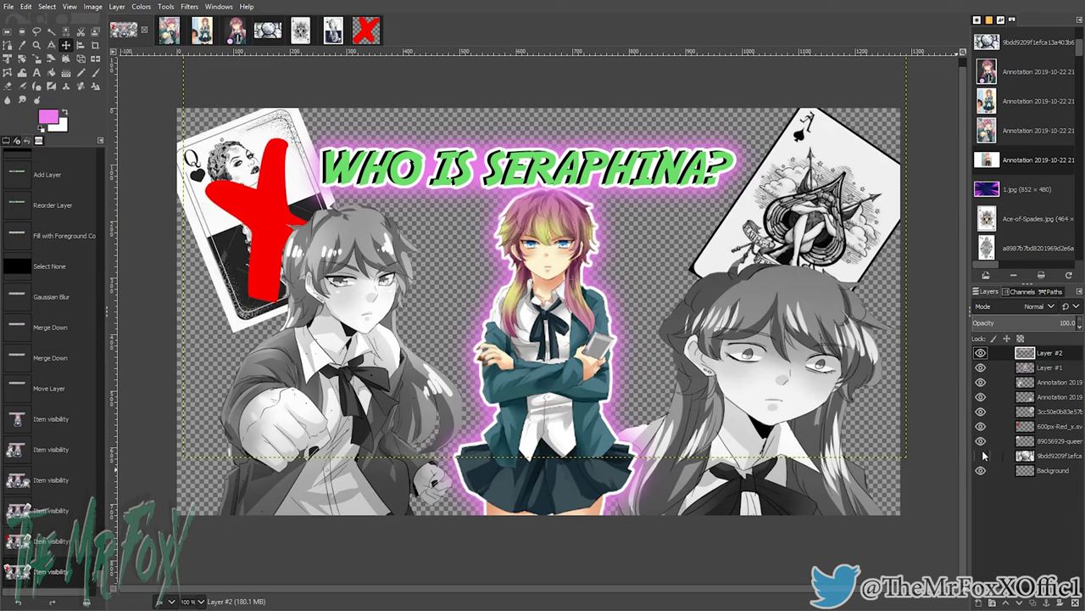
click(981, 455)
mouse_move(548, 180)
mouse_down()
mouse_move(543, 166)
mouse_move(551, 169)
mouse_up()
Step: Make a selection from the red X layer's alpha and hide the title, girl, card and clock layers
click(1048, 427)
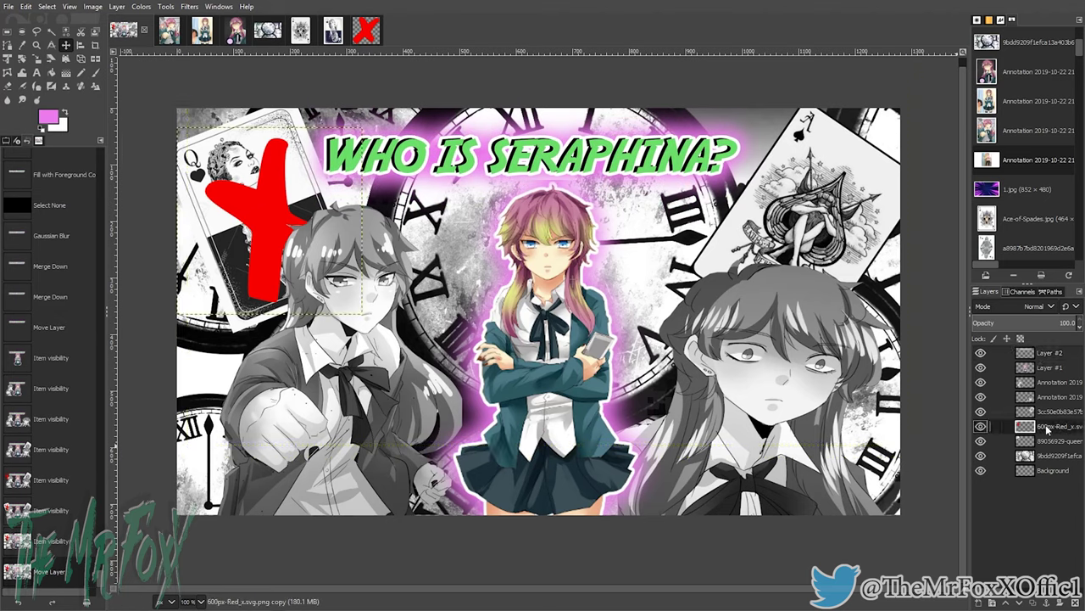
right_click(1048, 430)
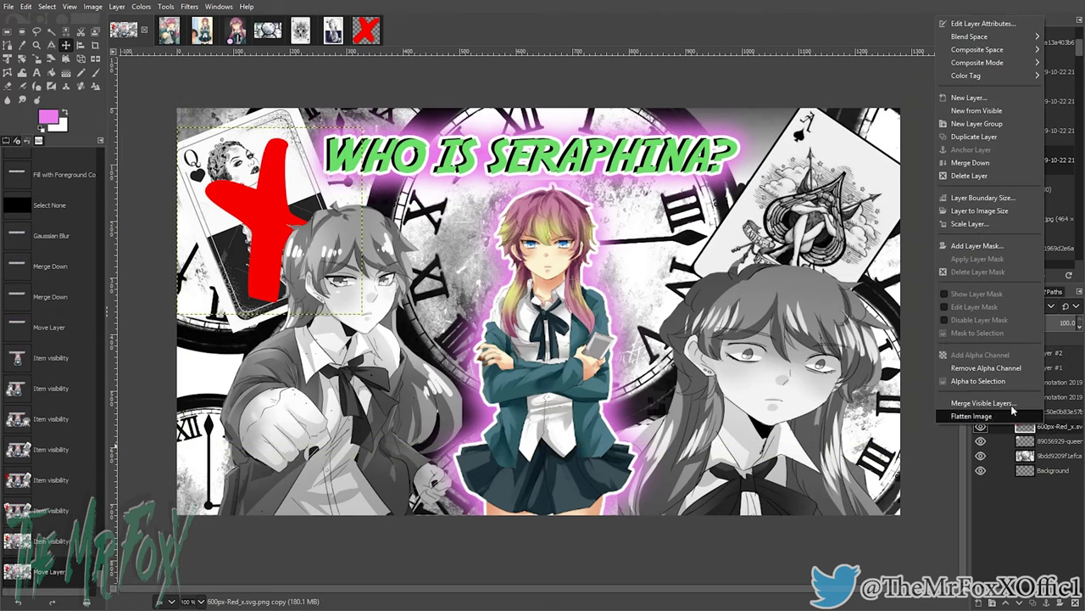
click(989, 383)
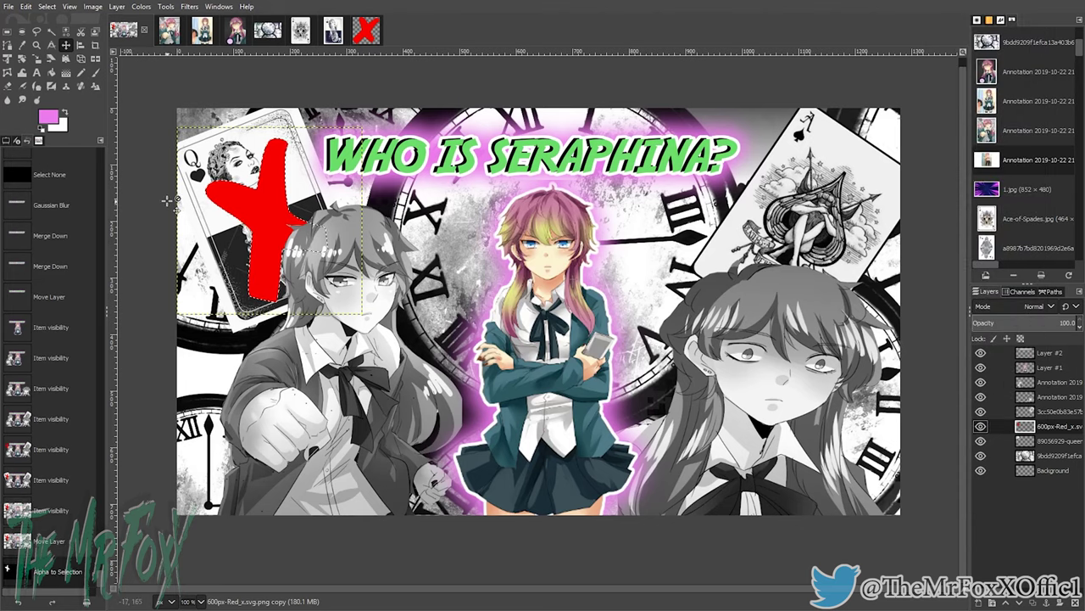
click(981, 455)
click(981, 441)
click(981, 412)
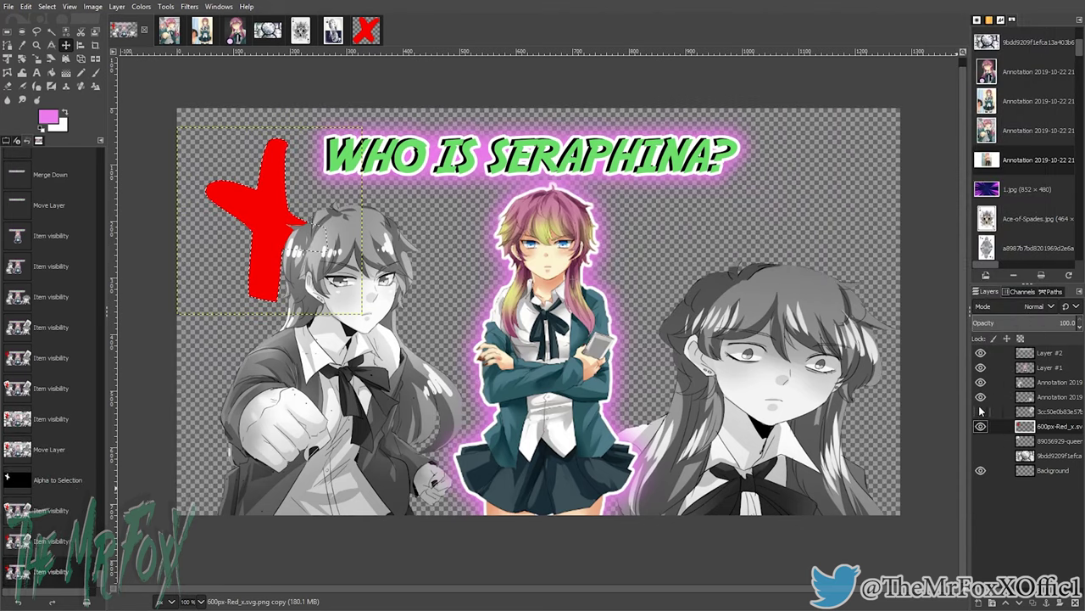
click(981, 396)
click(981, 381)
click(981, 367)
click(981, 351)
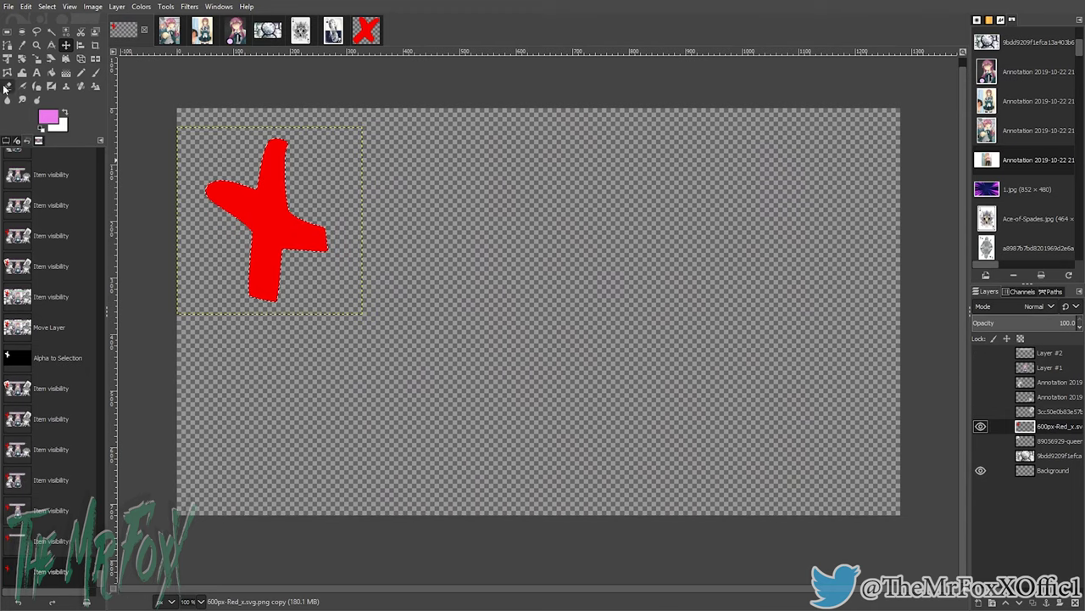
Step: Fill the selected red X with black as the foreground color, and clear the selection
click(47, 7)
mouse_move(25, 10)
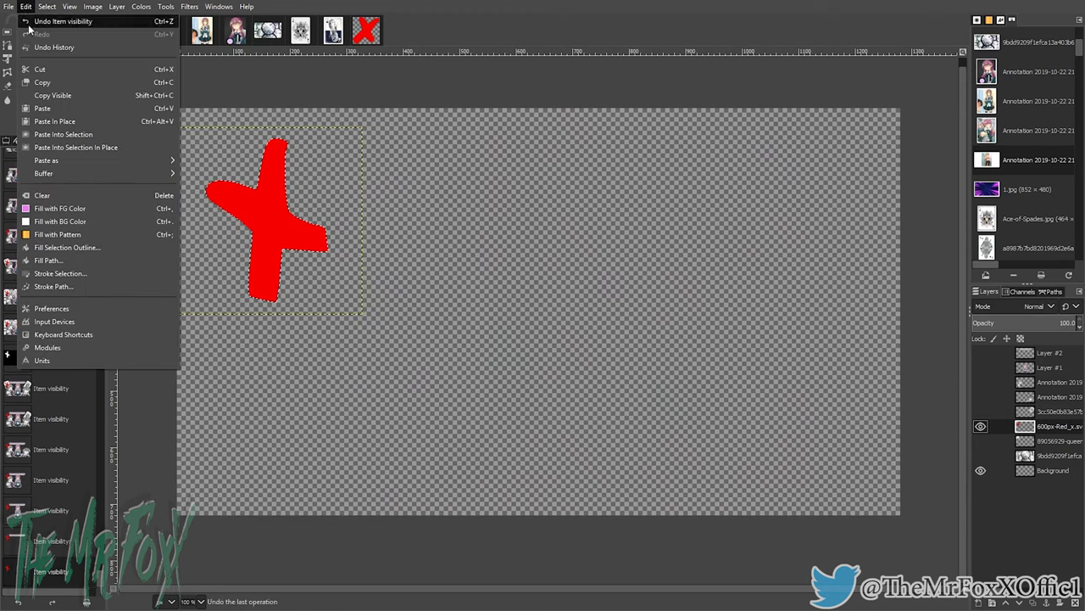
click(322, 238)
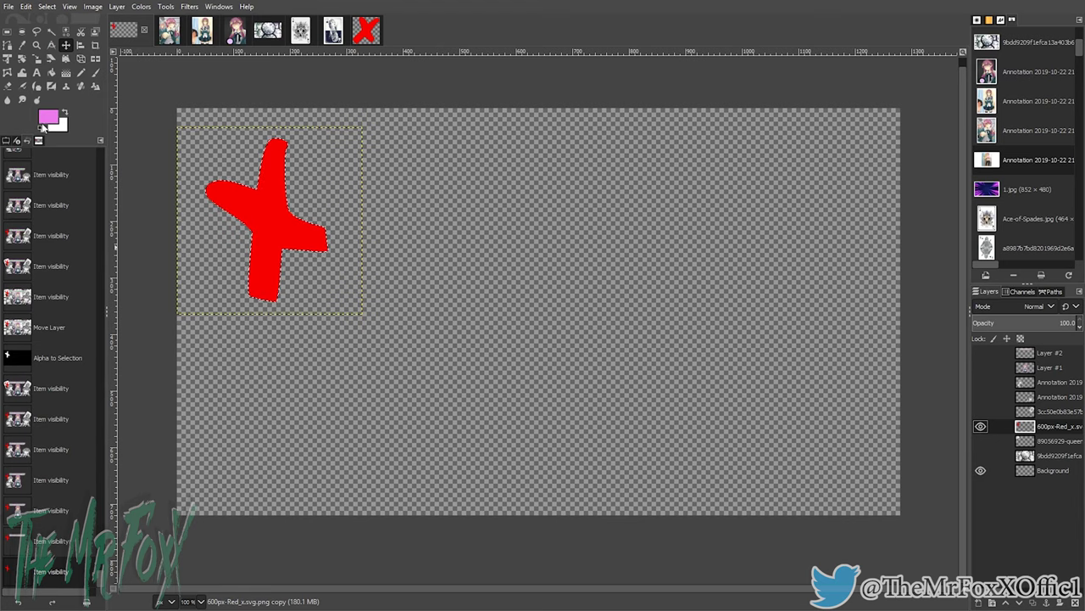
click(42, 121)
click(216, 194)
click(149, 229)
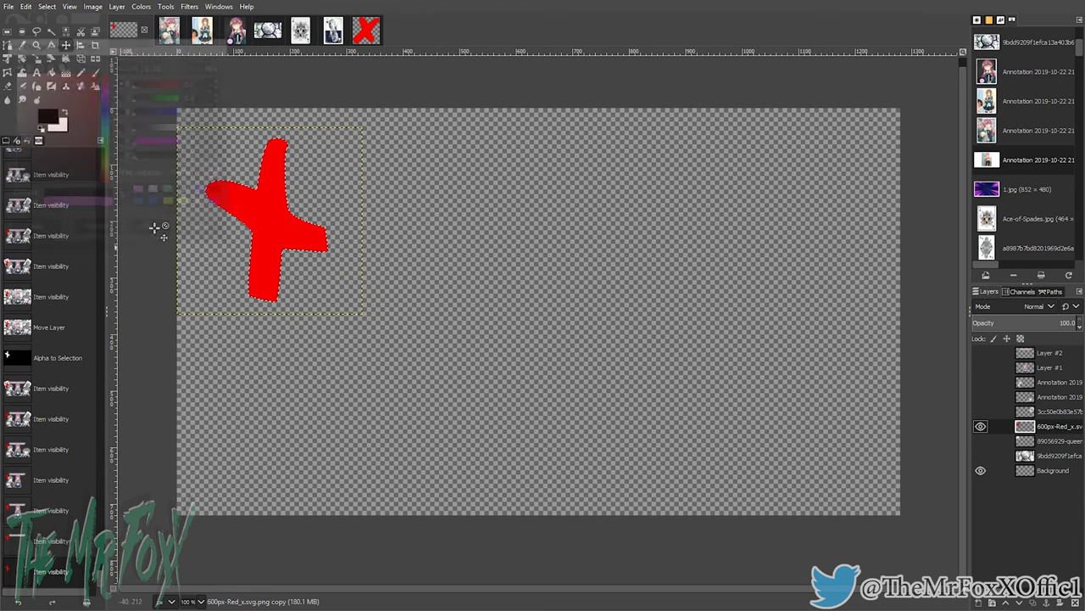
click(46, 7)
mouse_move(26, 7)
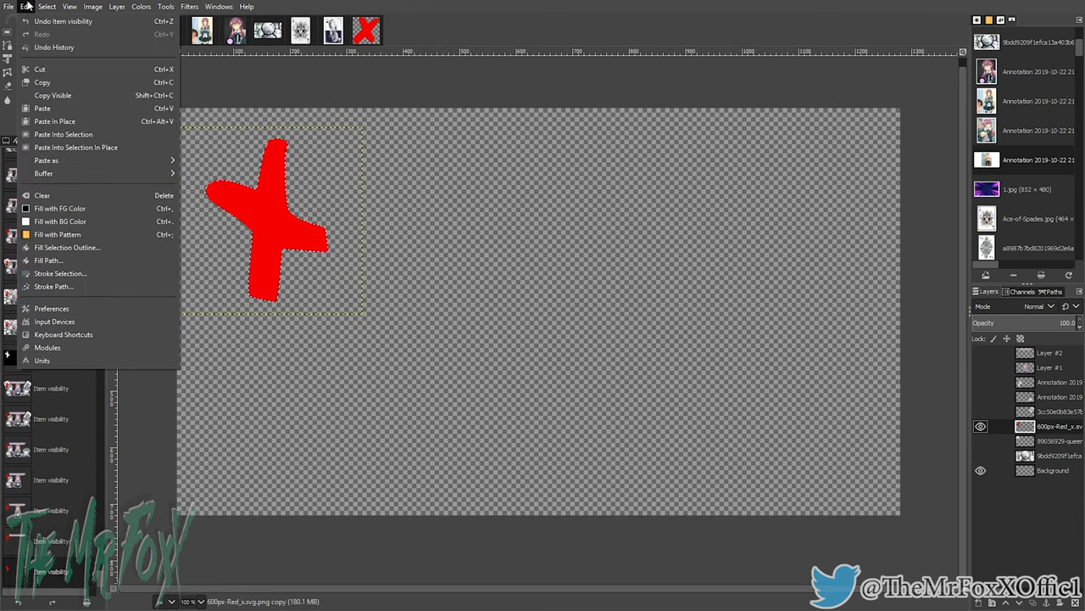
click(62, 213)
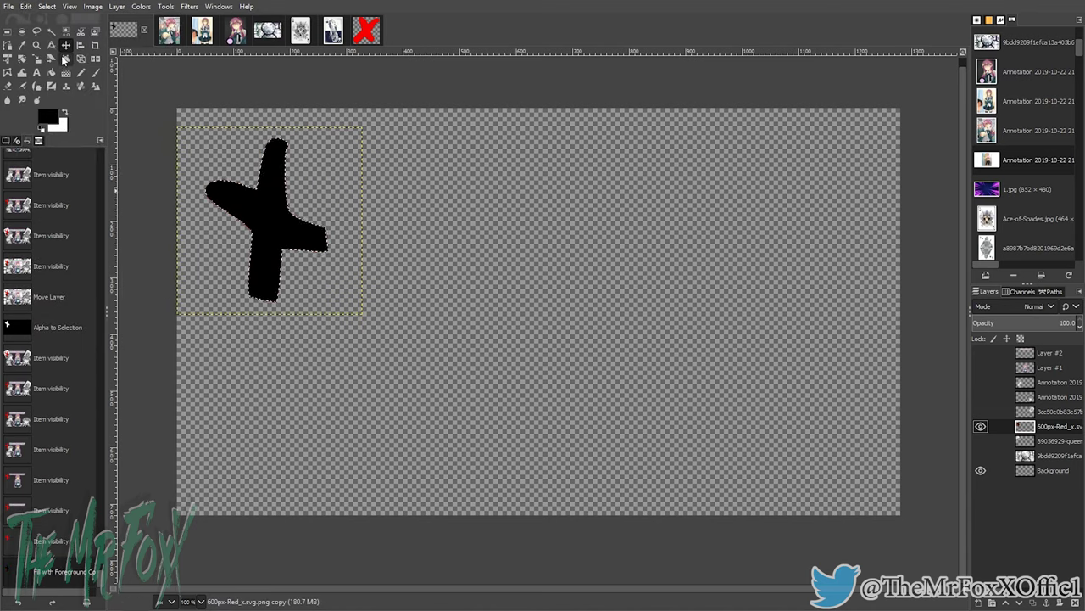
click(46, 6)
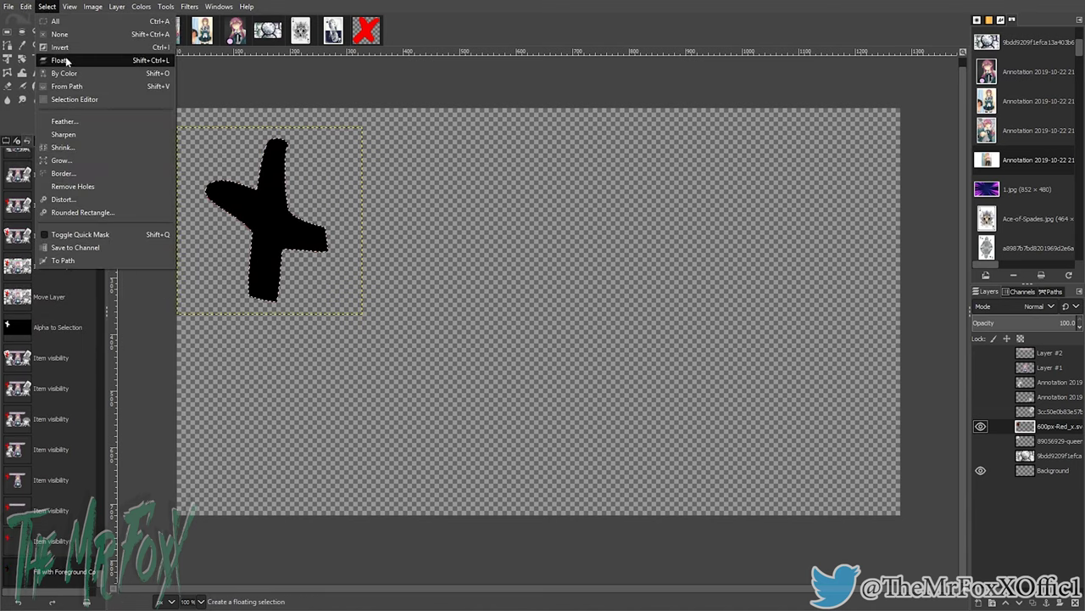
click(51, 34)
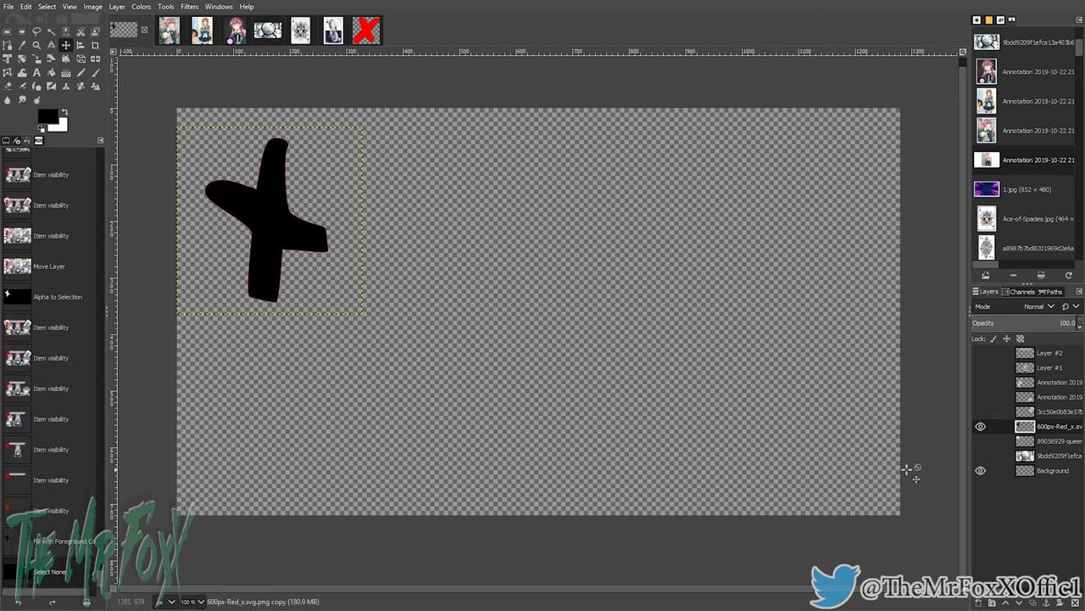
Step: Show the card, clock, girl and title layers again around the black X
click(981, 441)
click(981, 455)
click(981, 411)
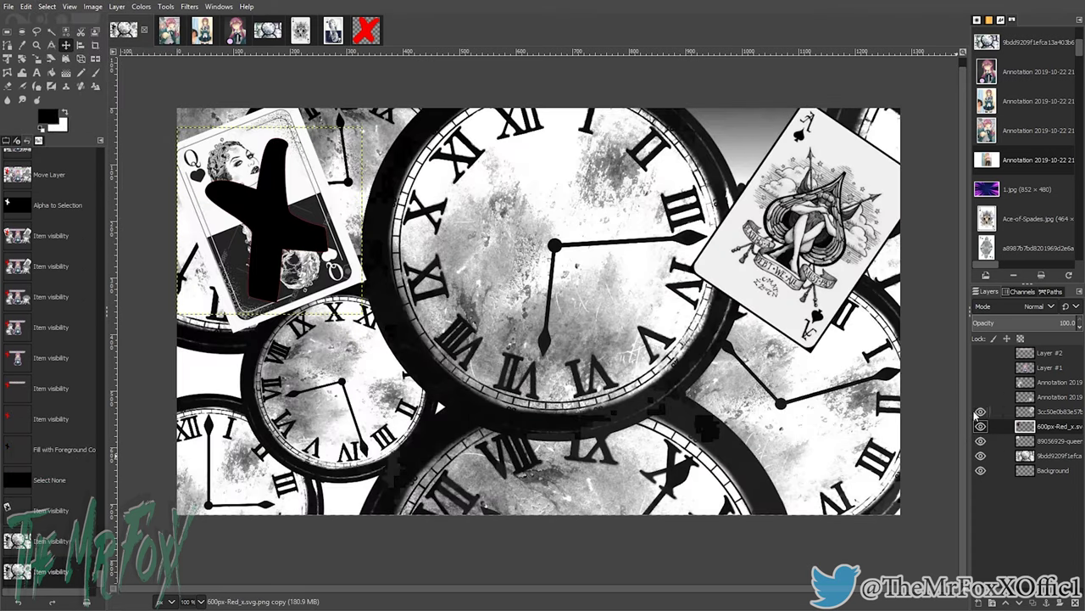
click(981, 396)
click(981, 381)
click(981, 367)
click(975, 354)
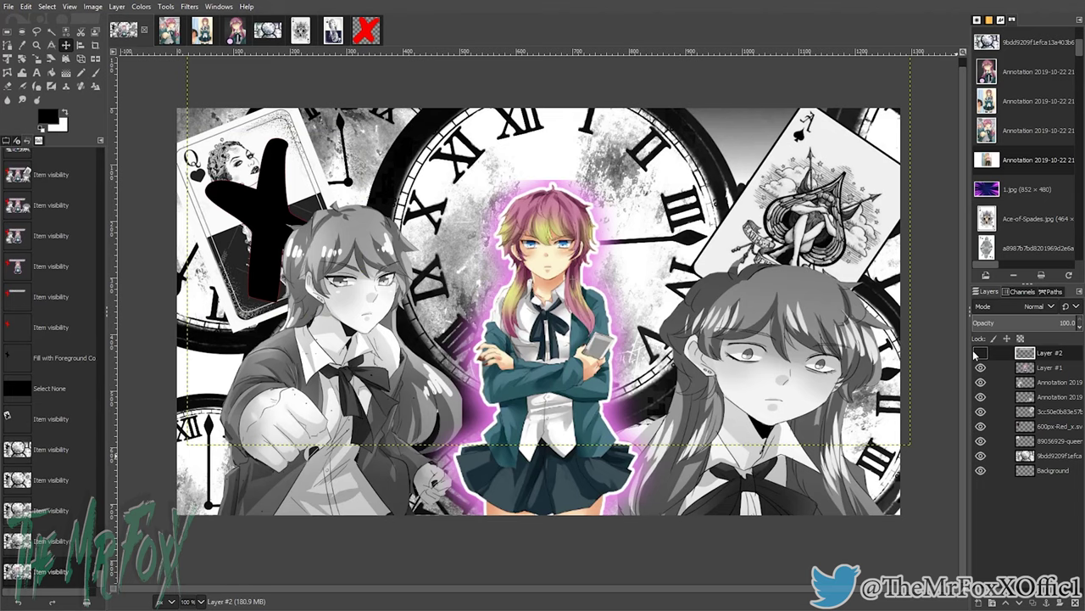
click(980, 353)
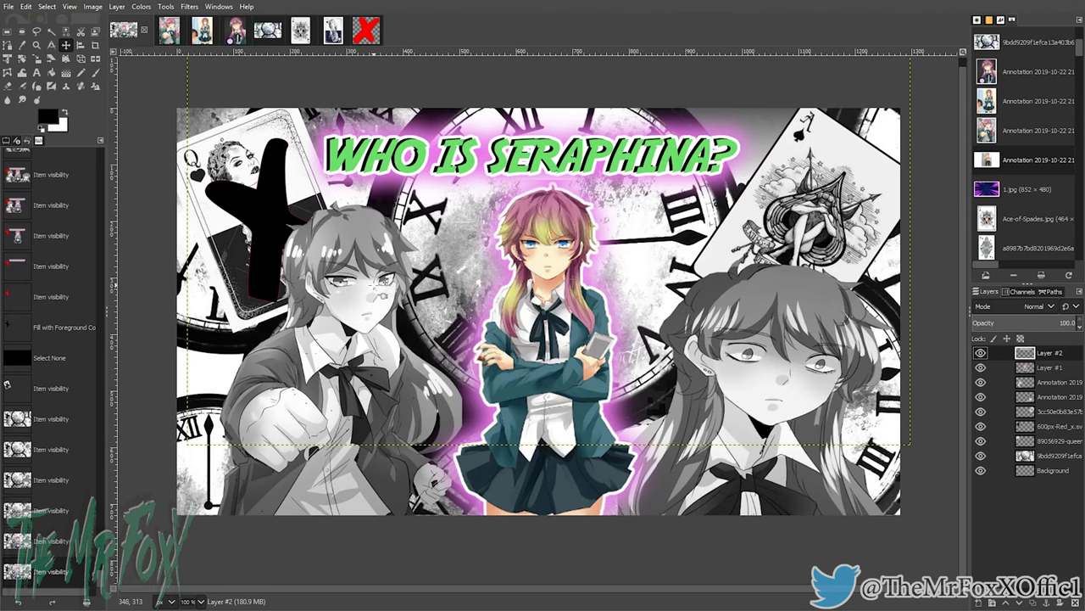
Step: Scale the black X down to 267 × 279 px and place it over the Queen card
click(1054, 431)
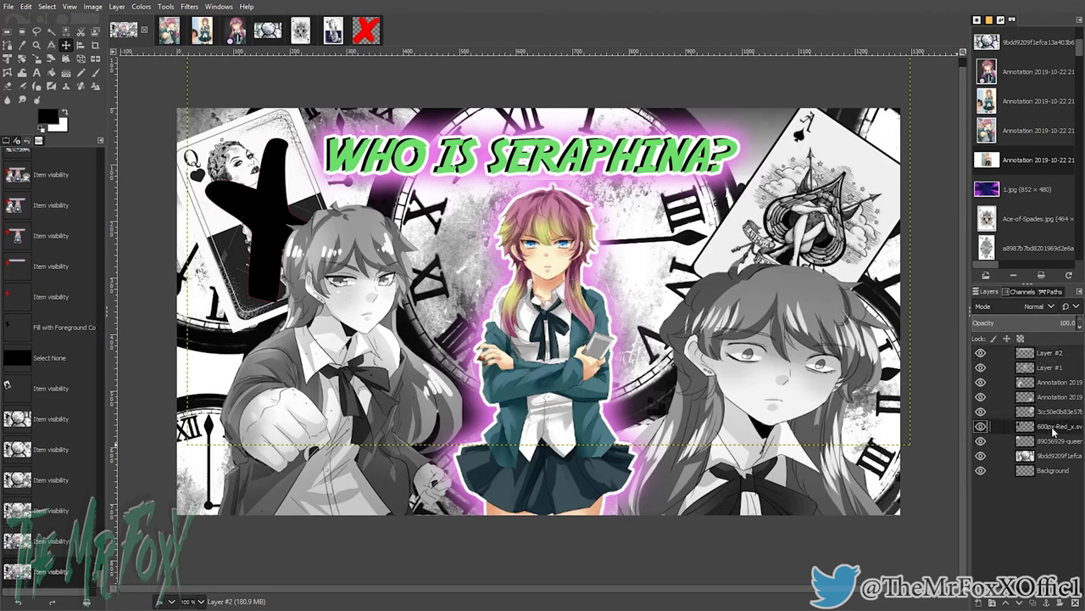
click(36, 59)
click(253, 240)
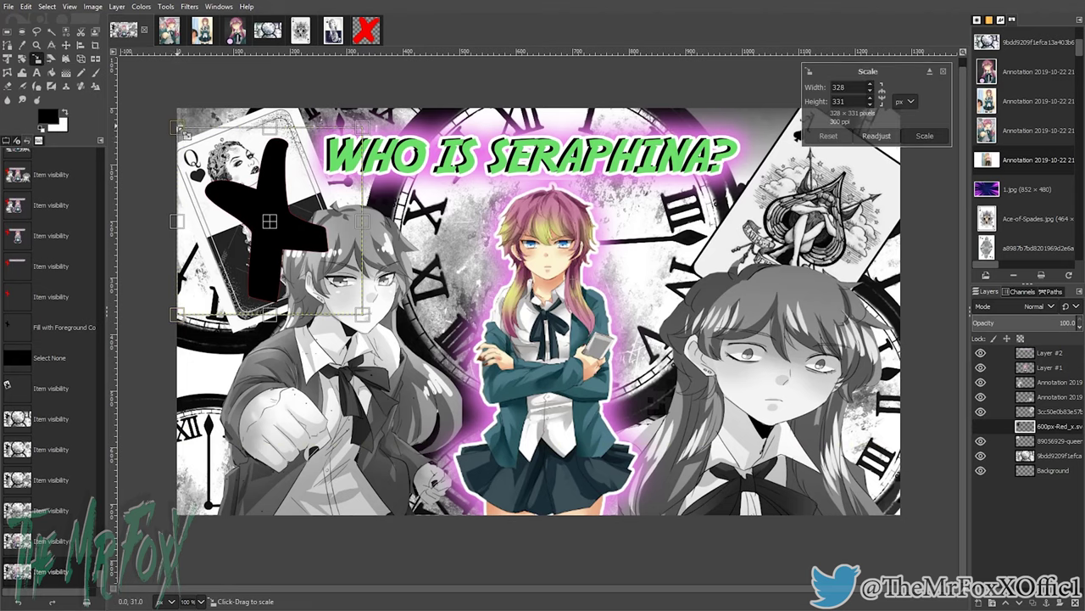
drag(178, 140, 212, 156)
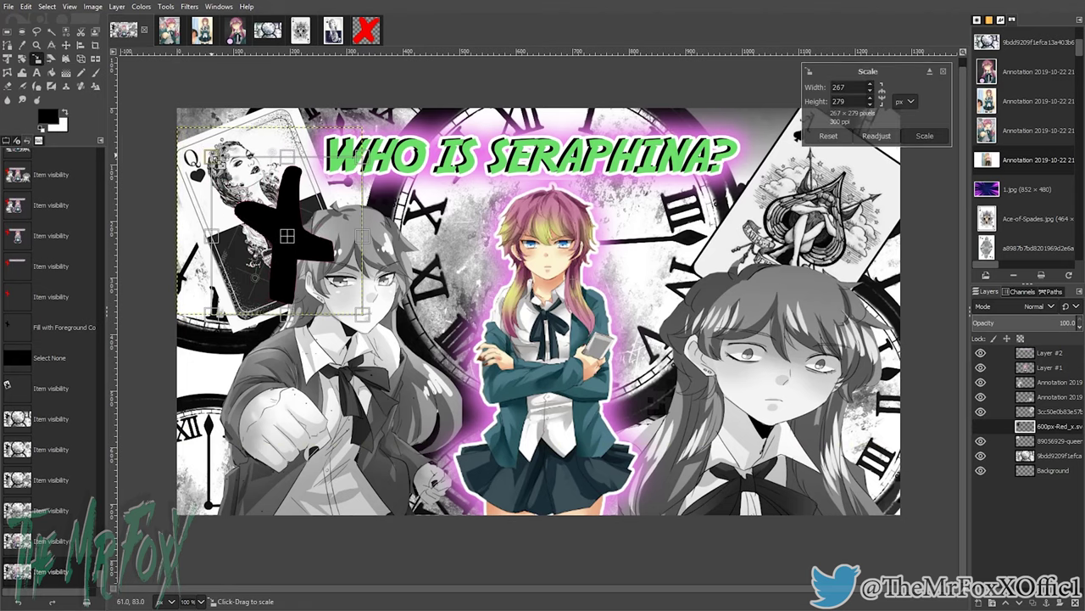
mouse_move(291, 239)
mouse_down()
mouse_move(277, 233)
mouse_move(280, 245)
mouse_up()
click(66, 45)
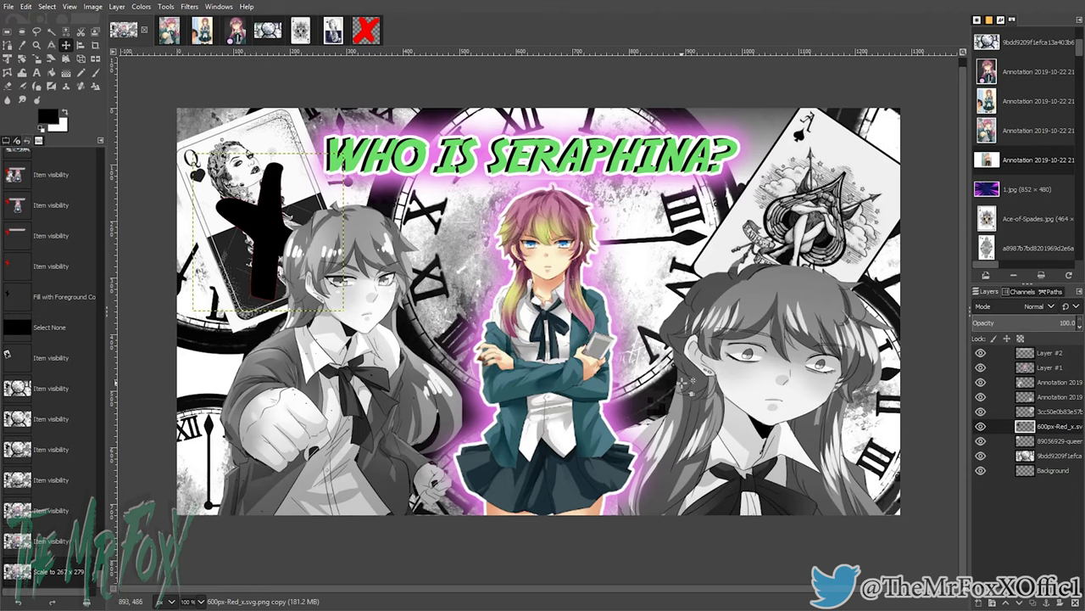
Step: Move the title about 43 px to the right, and nudge the colored girl and the right gray girl slightly
drag(517, 157, 541, 162)
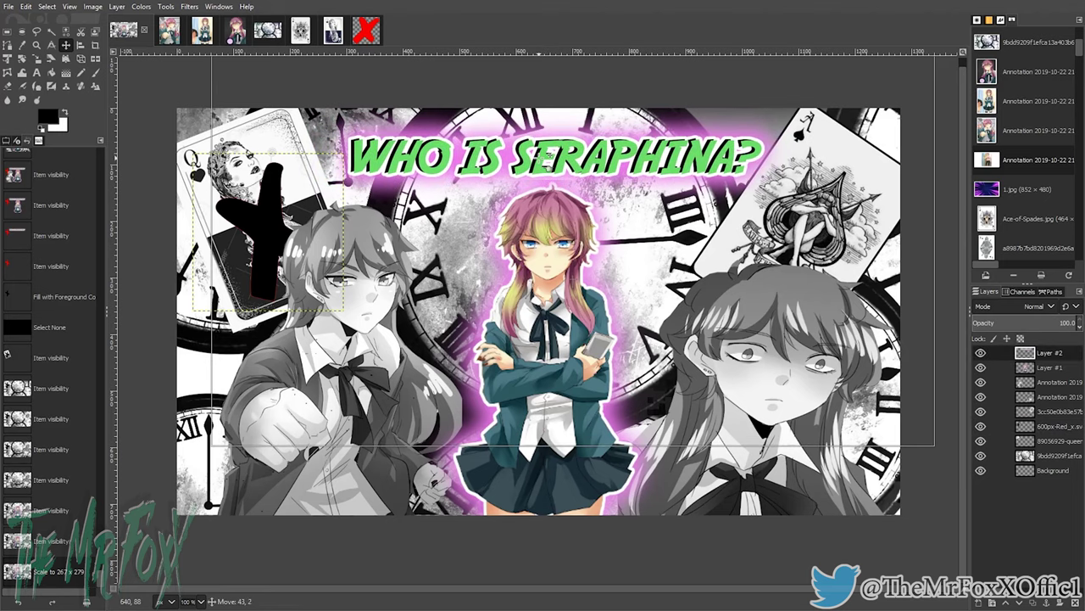
drag(571, 417, 568, 418)
drag(678, 444, 671, 442)
drag(538, 407, 552, 380)
click(551, 421)
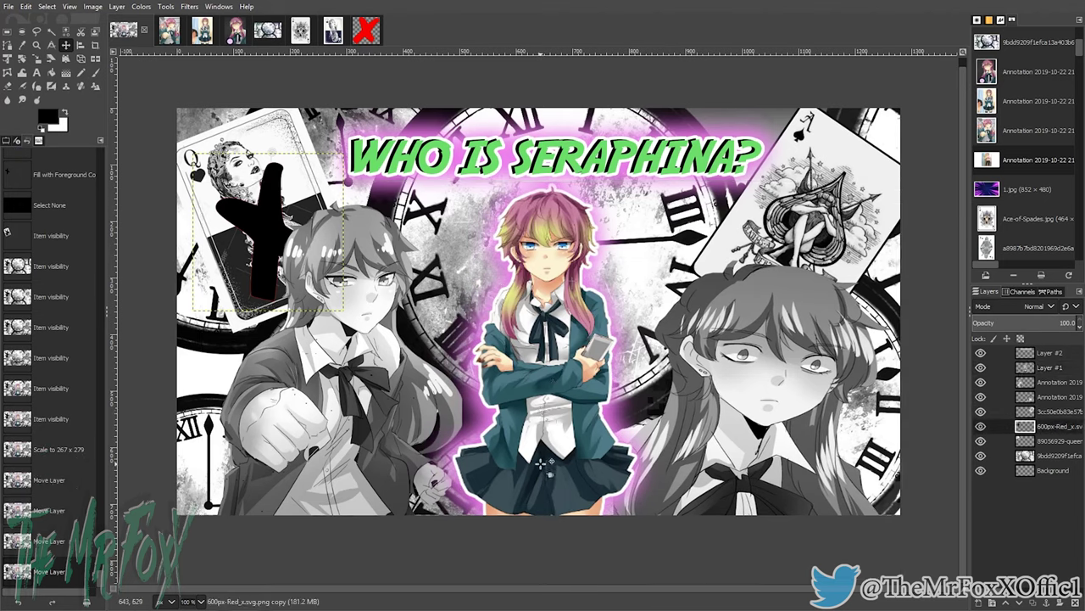